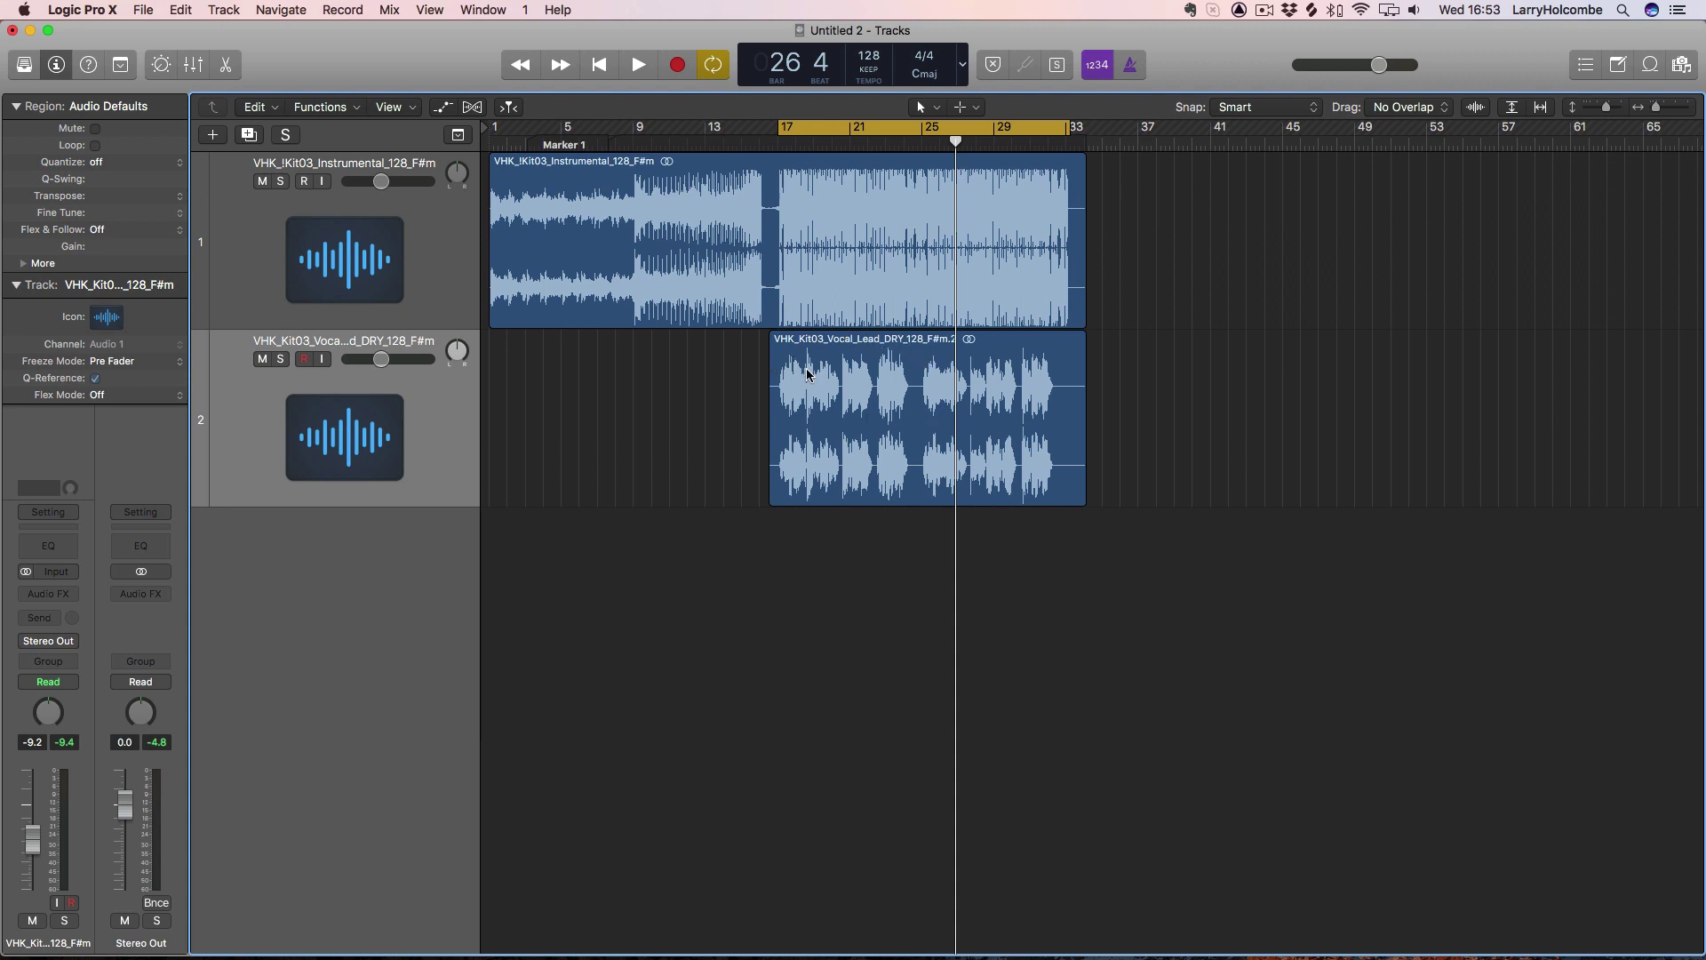
# Step: Insert a stereo Pitch Correction plug-in on the vocal lead track
pyautogui.click(37, 594)
pyautogui.moveTo(47, 629)
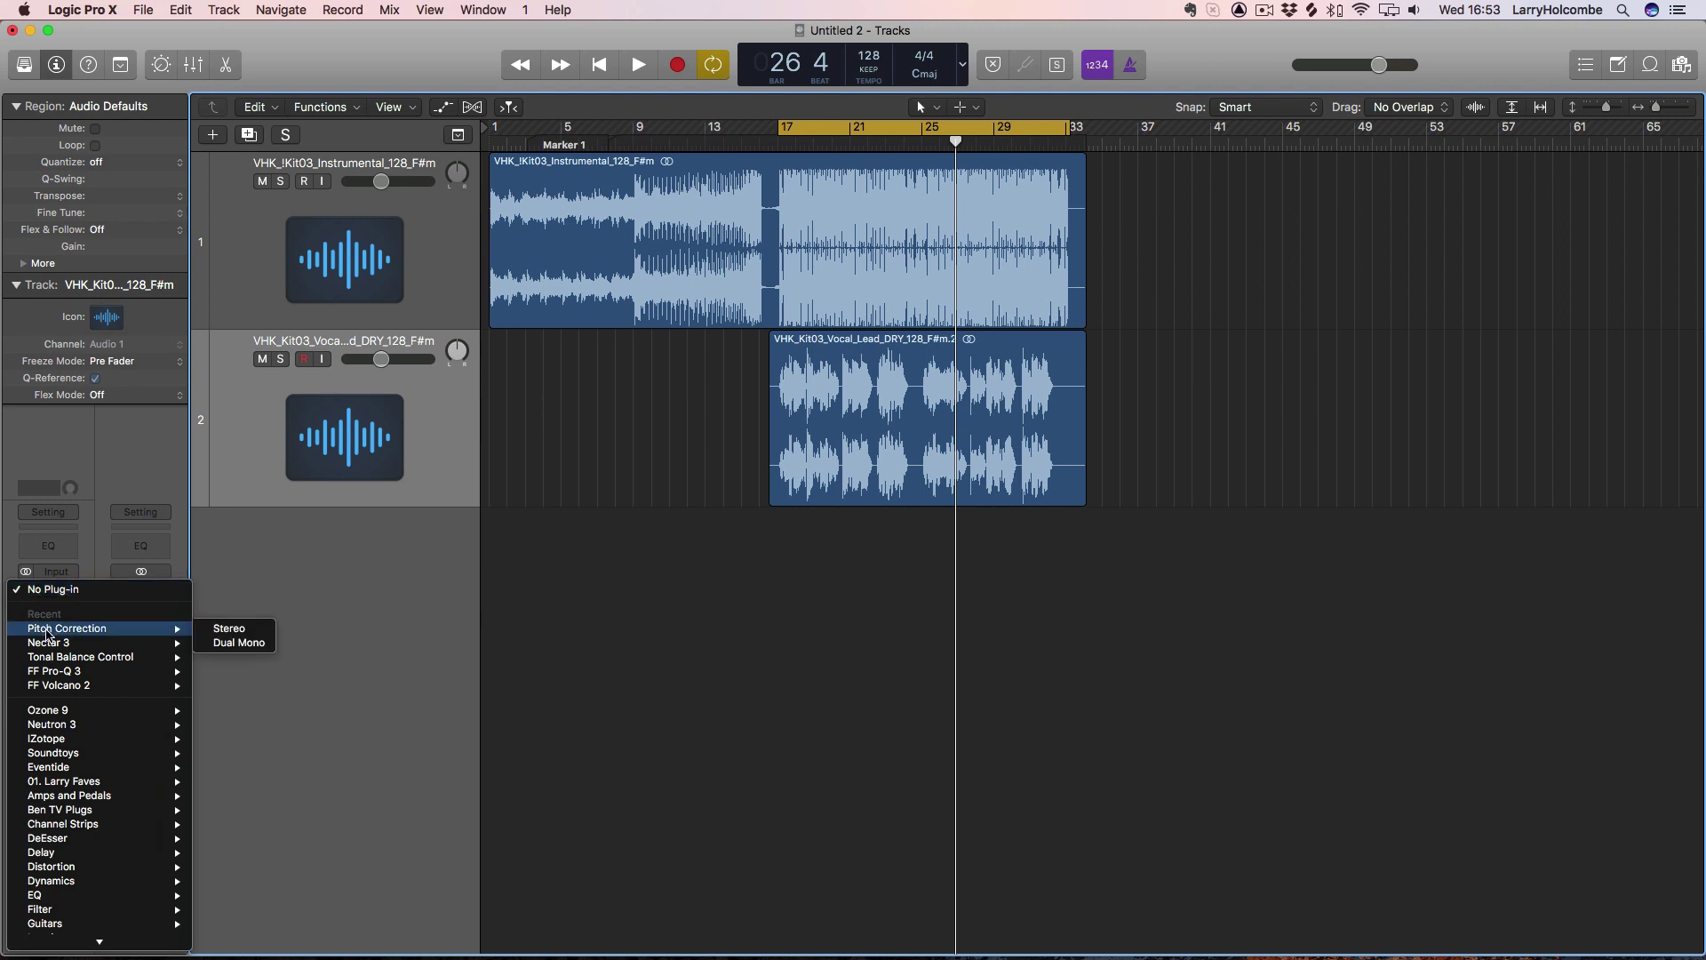
pyautogui.click(228, 634)
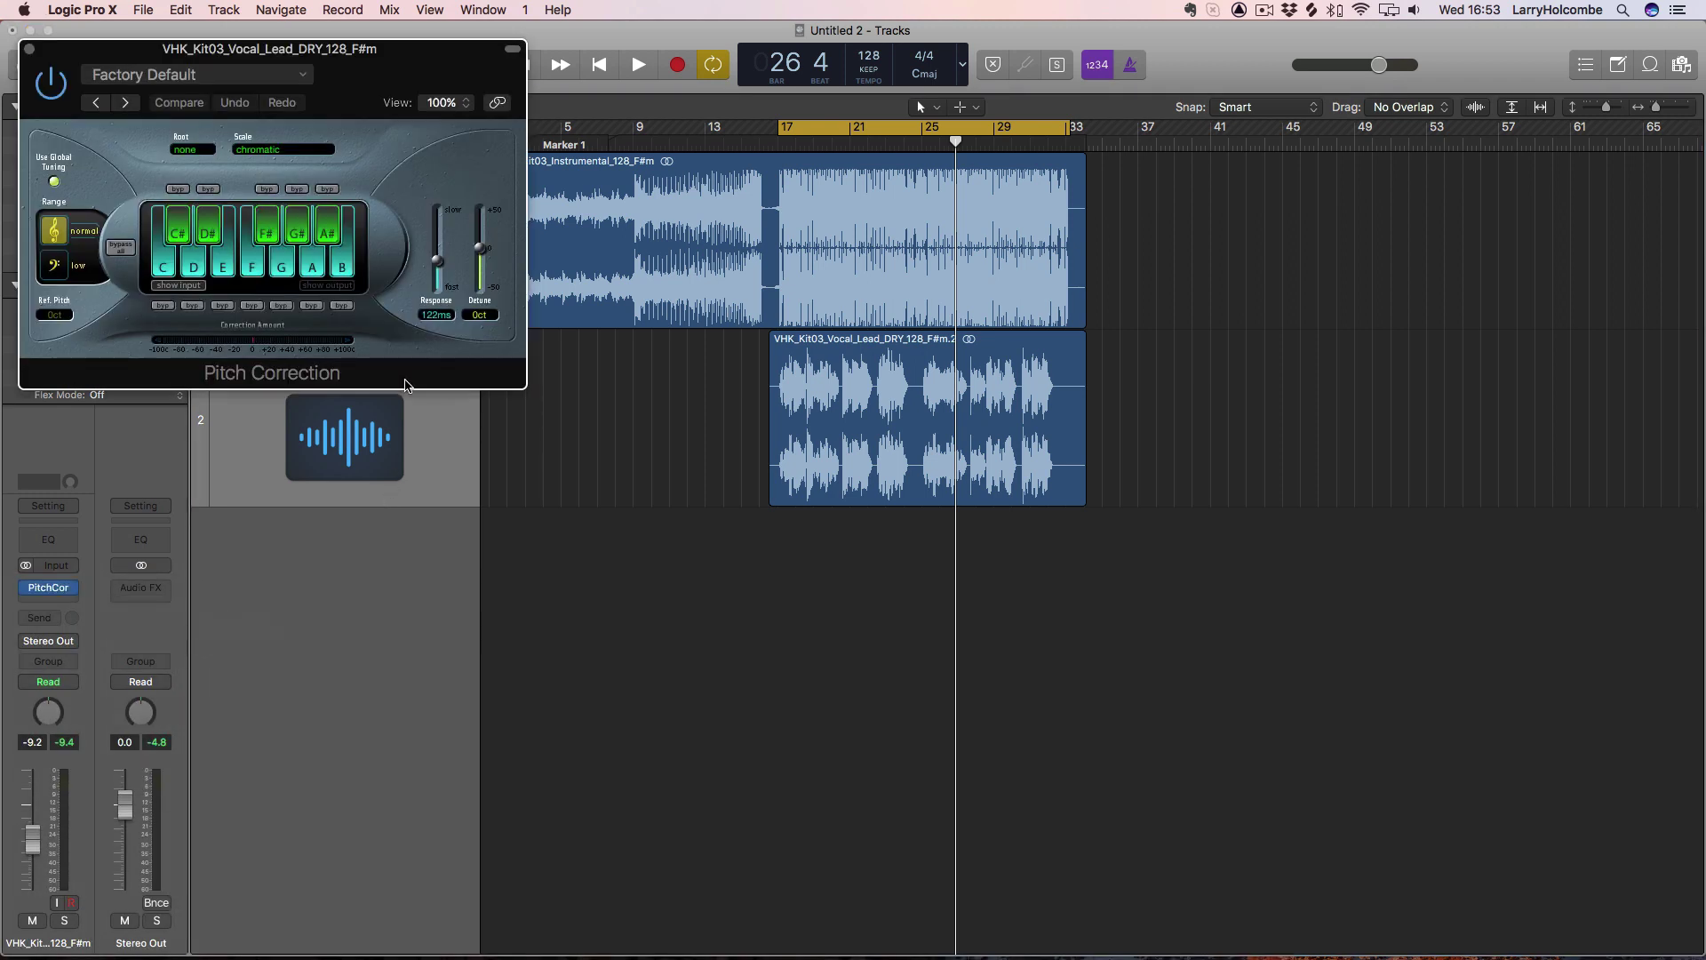
# Step: Set the Pitch Correction scale to natural min scale and its root to F#
pyautogui.click(190, 151)
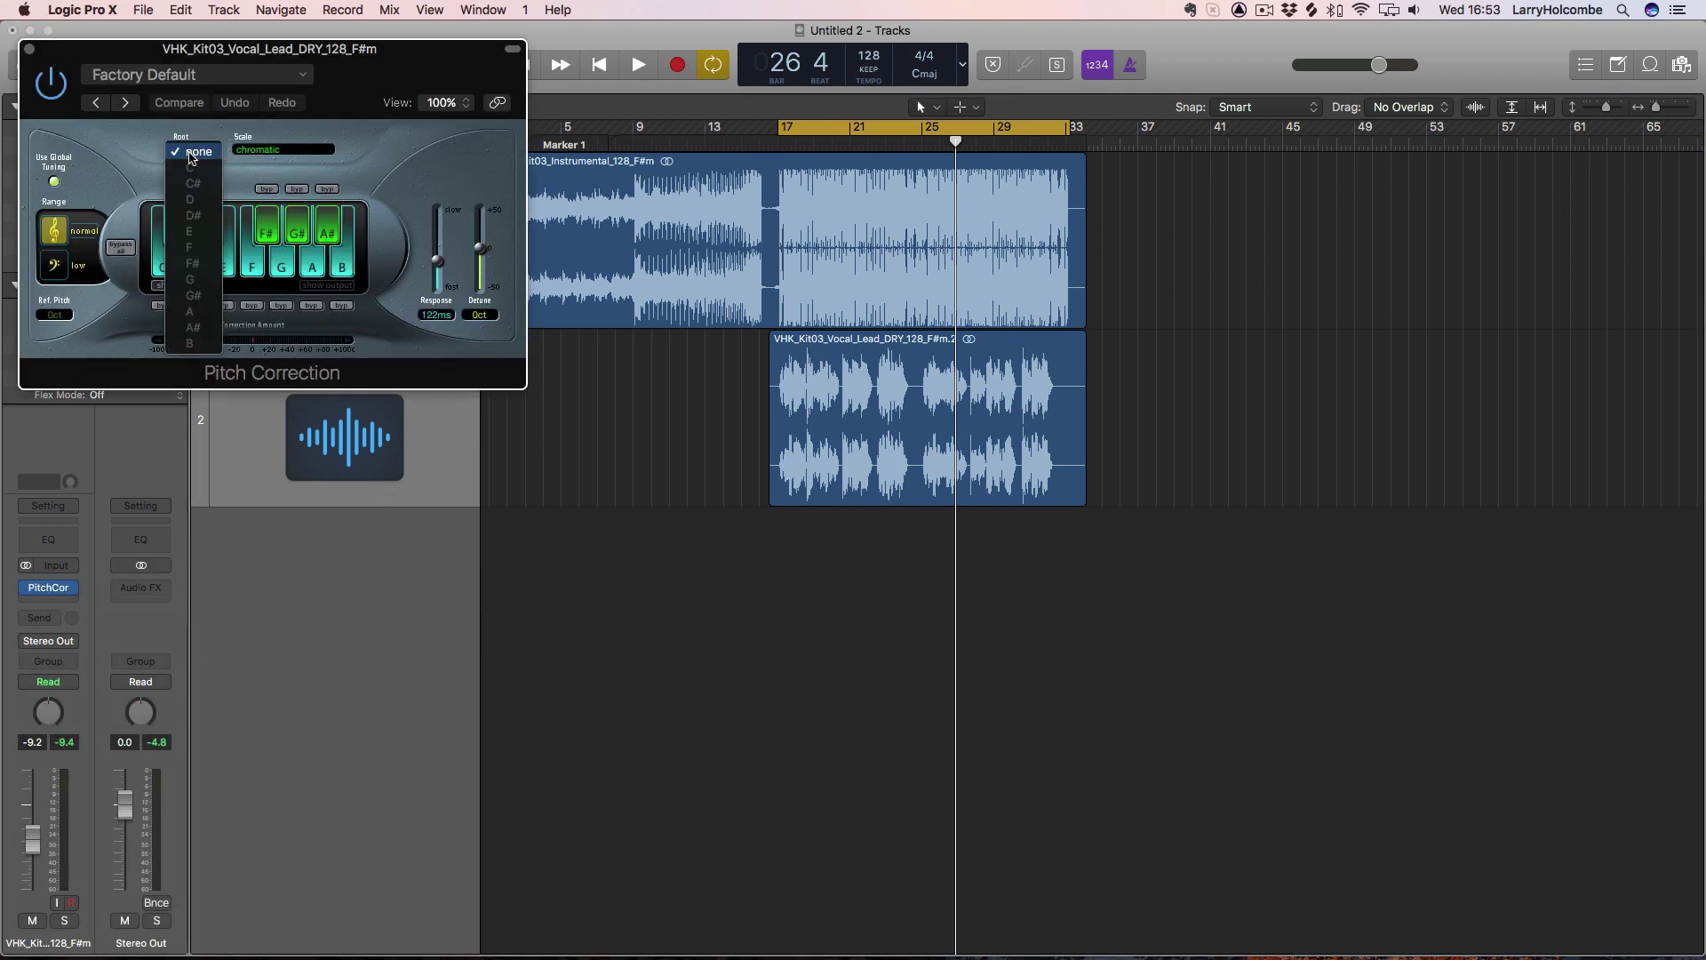
pyautogui.click(269, 153)
pyautogui.click(275, 151)
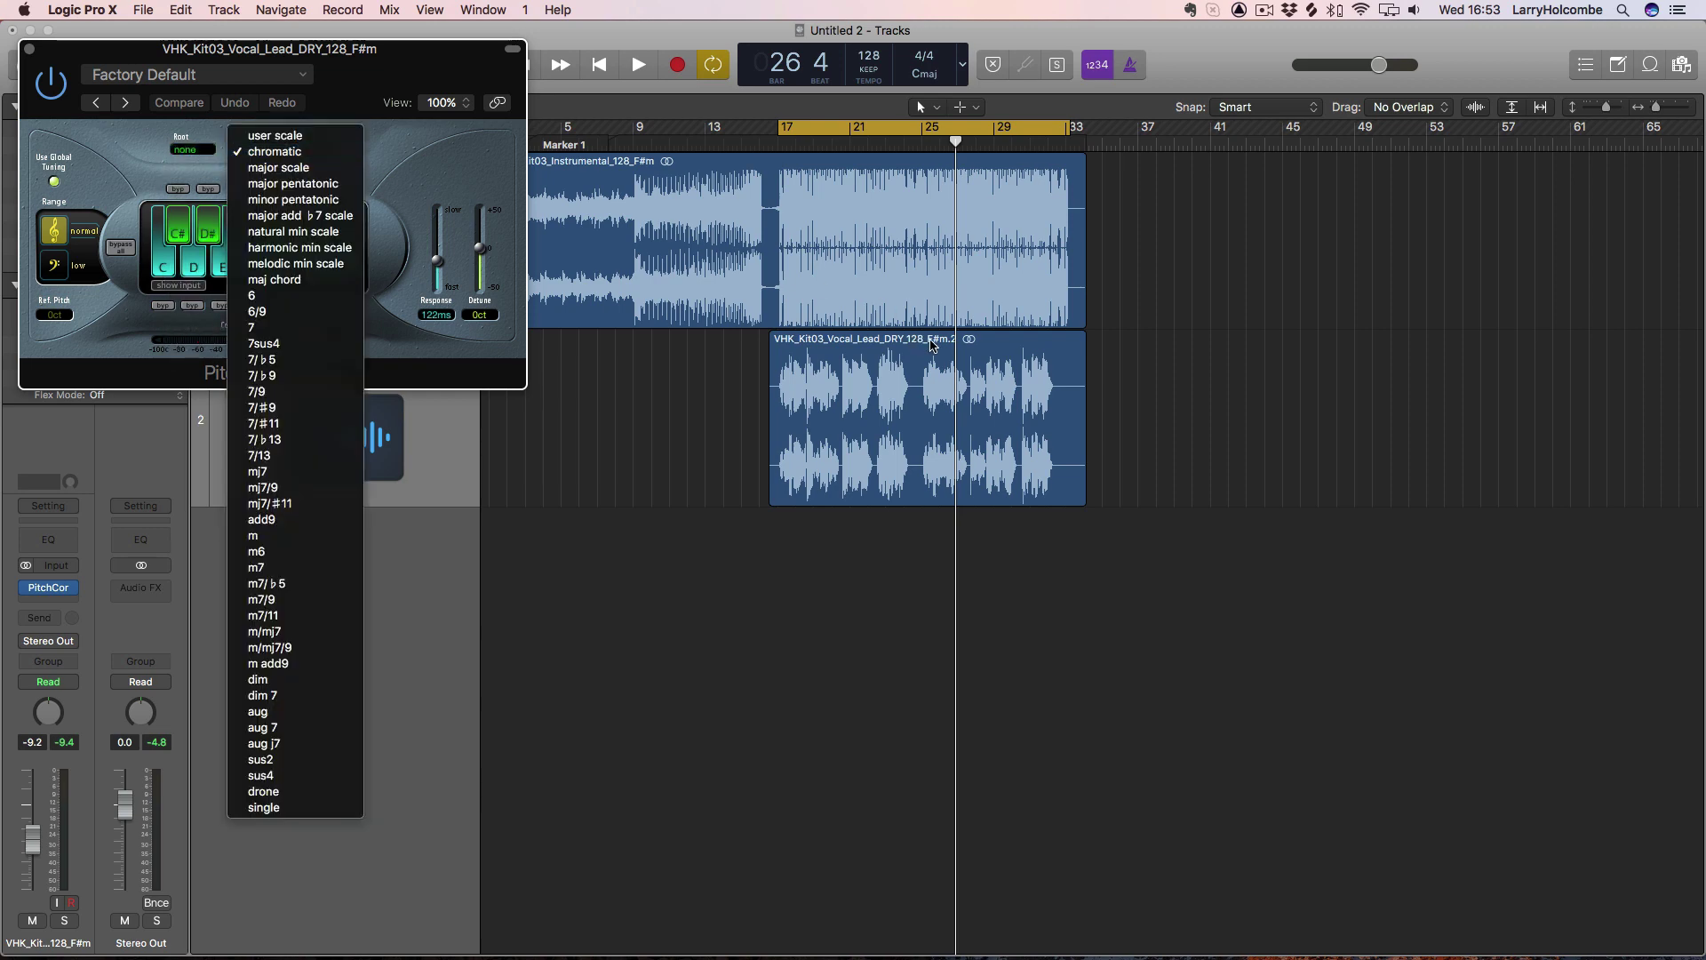
pyautogui.click(302, 233)
pyautogui.click(192, 152)
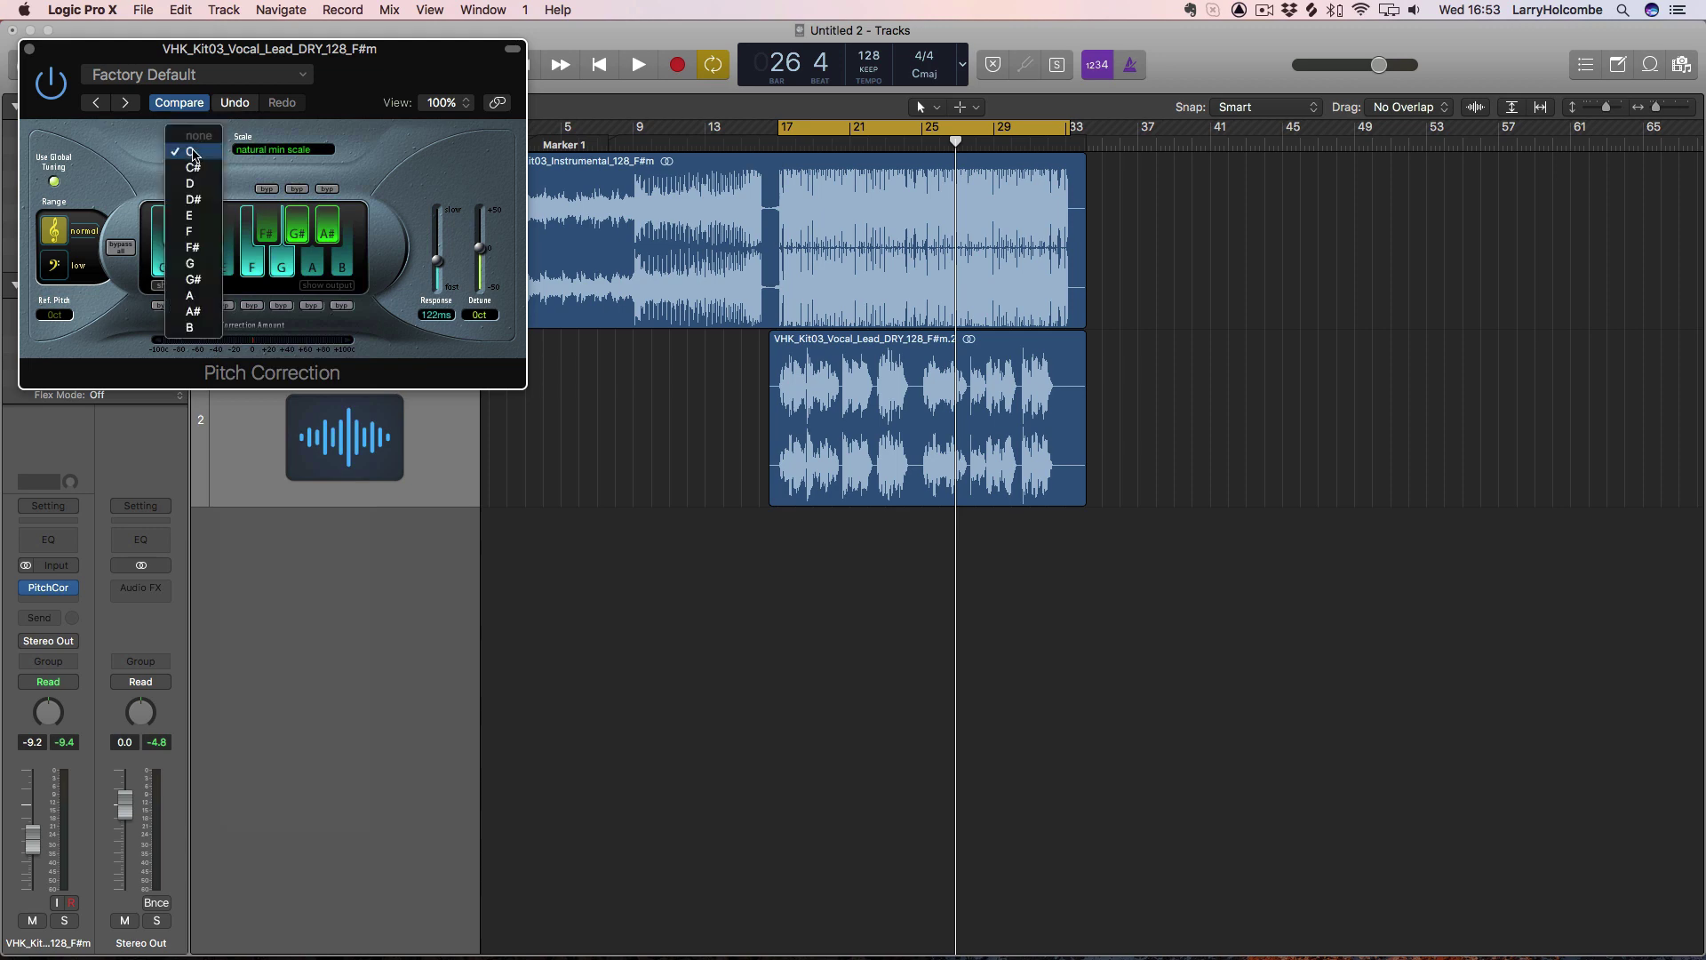
pyautogui.click(192, 247)
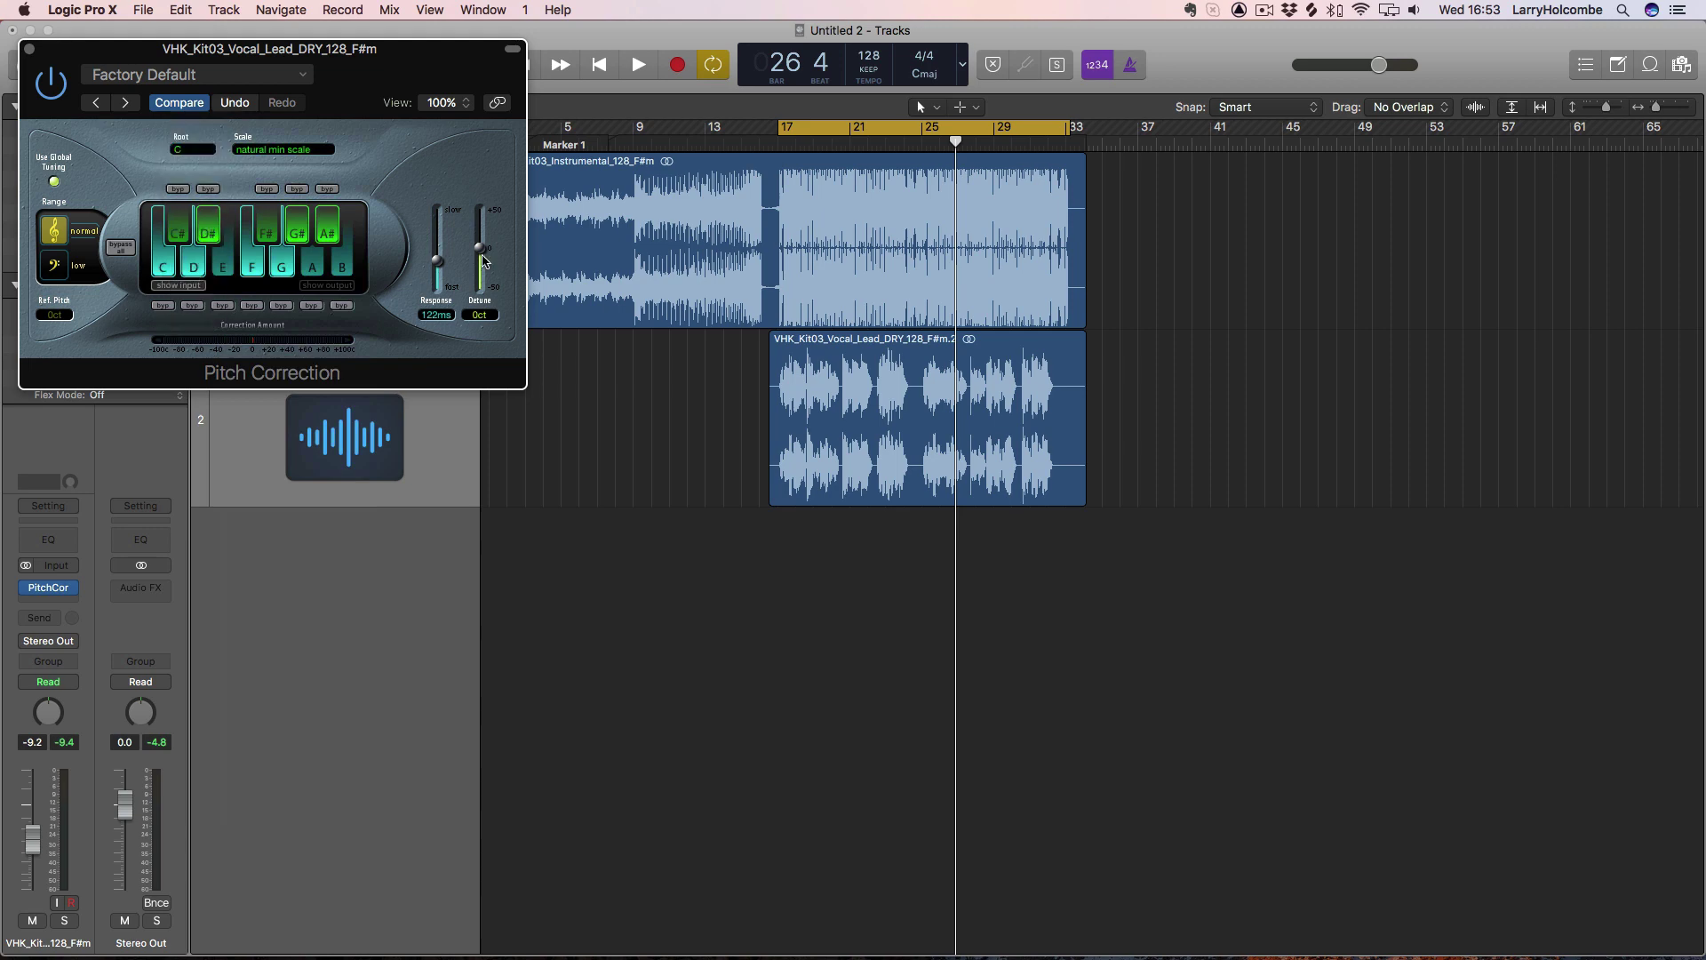
# Step: Set the Pitch Correction response to 20 ms while auditioning the vocal, and close the plug-in window
pyautogui.moveTo(447, 272); pyautogui.dragTo(443, 280)
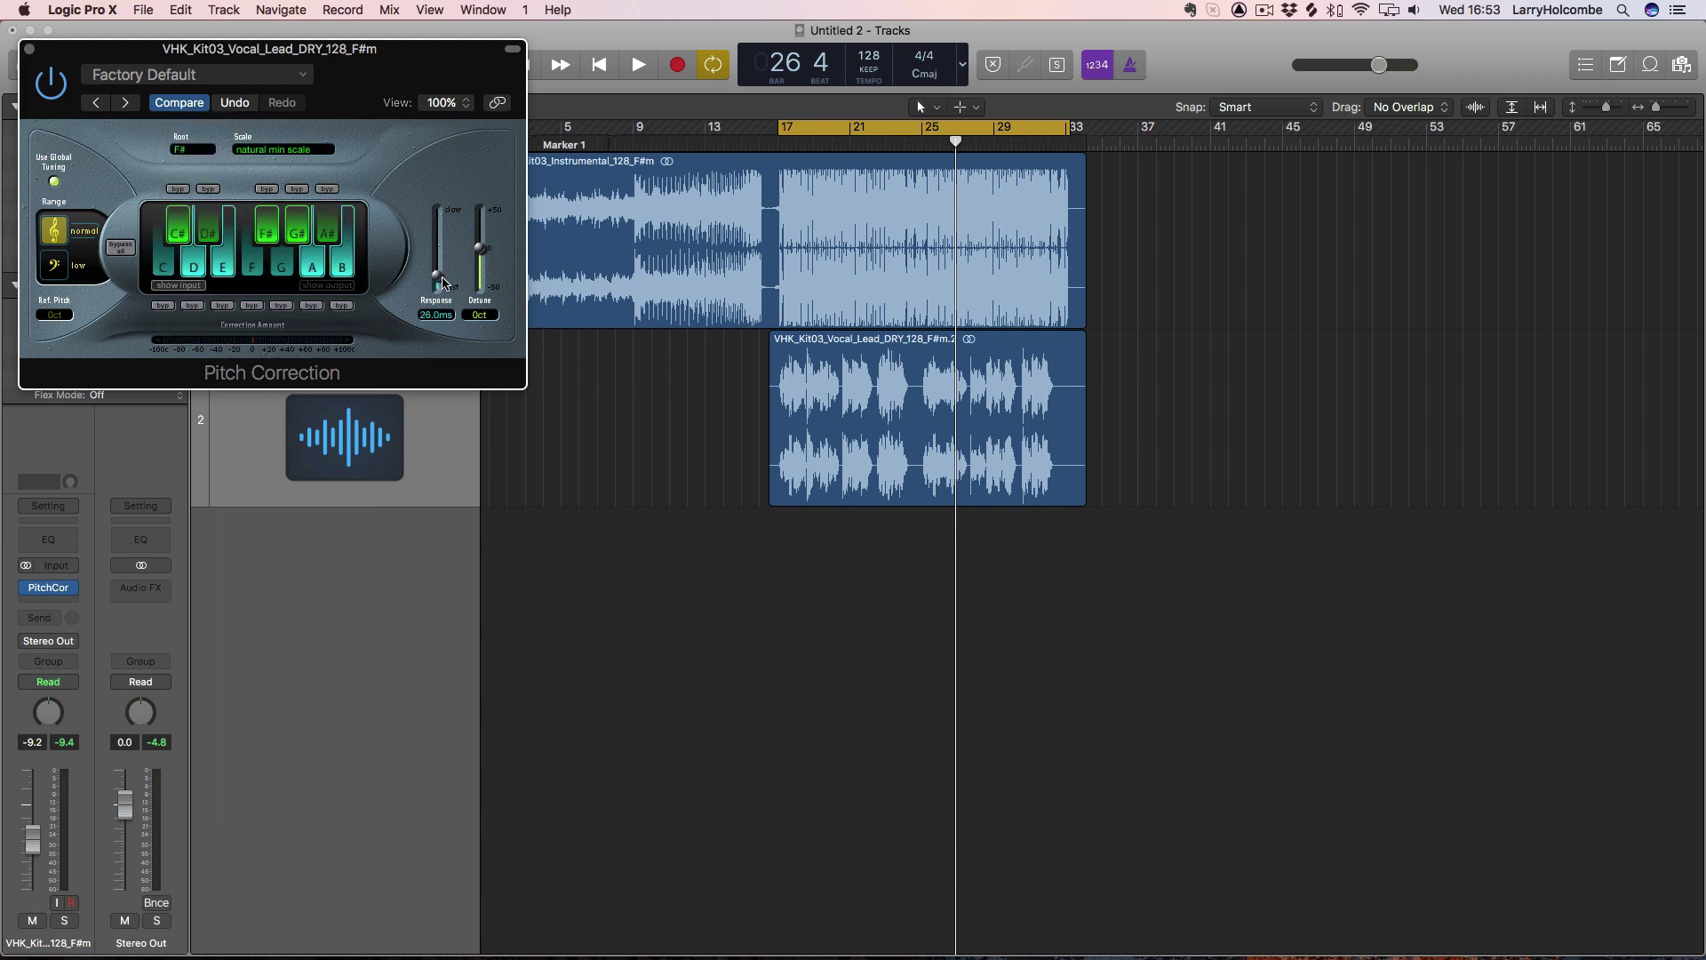
pyautogui.press('space')
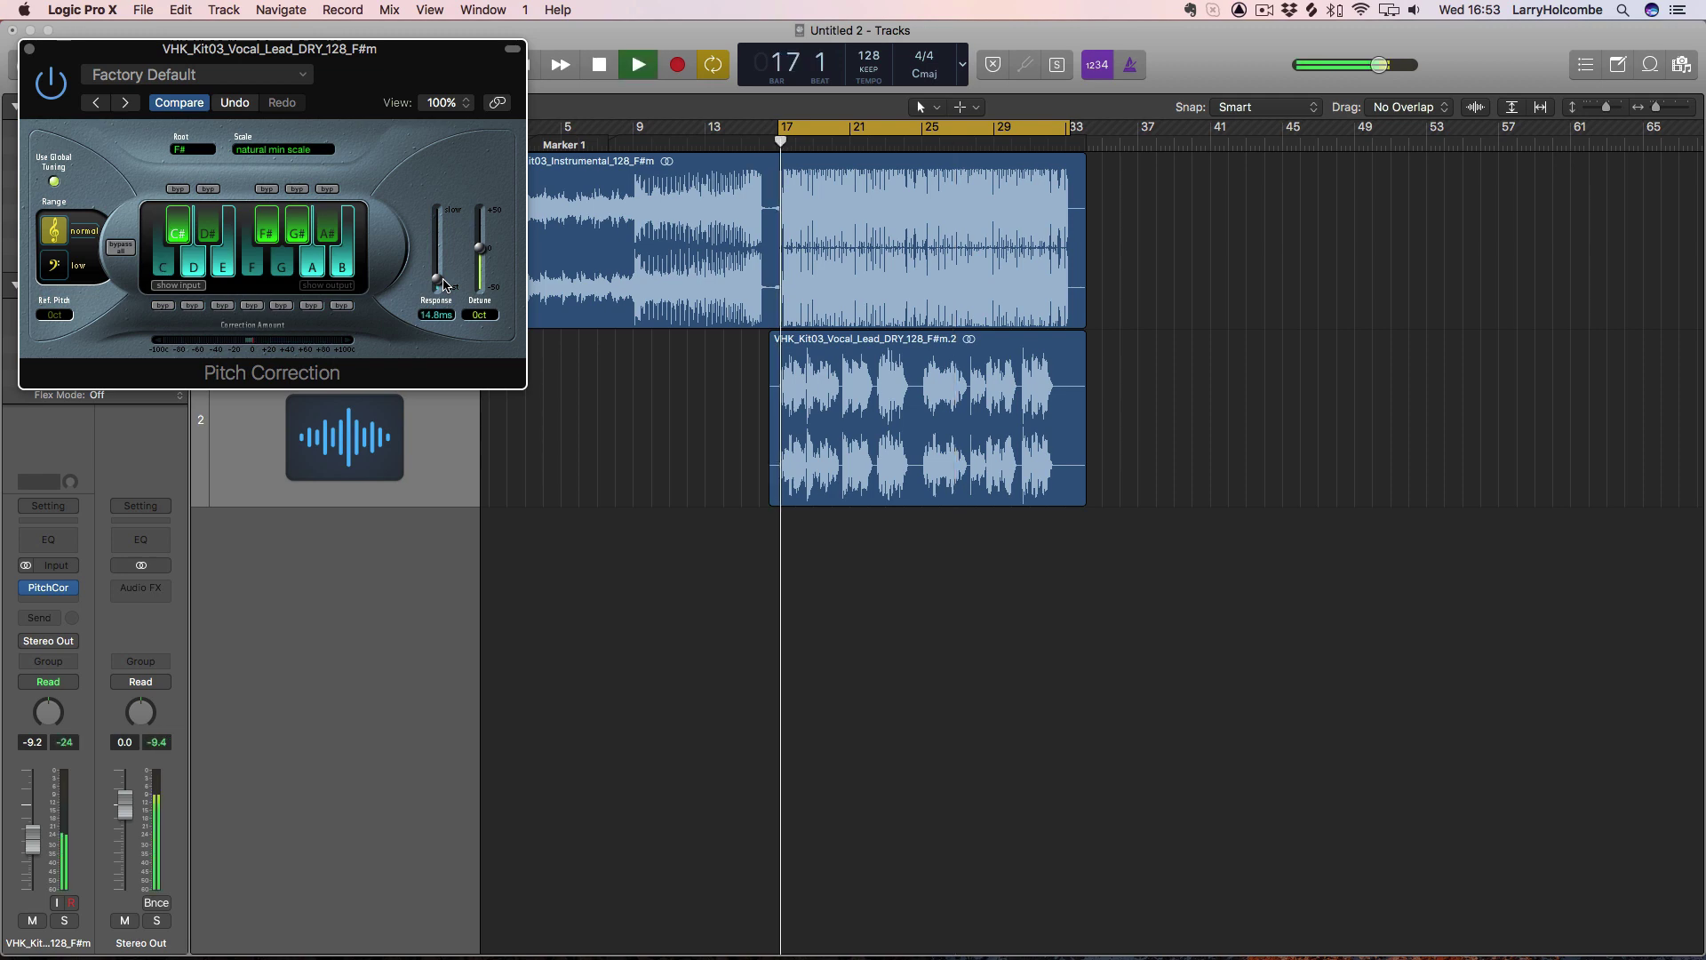
pyautogui.moveTo(445, 284); pyautogui.dragTo(445, 286)
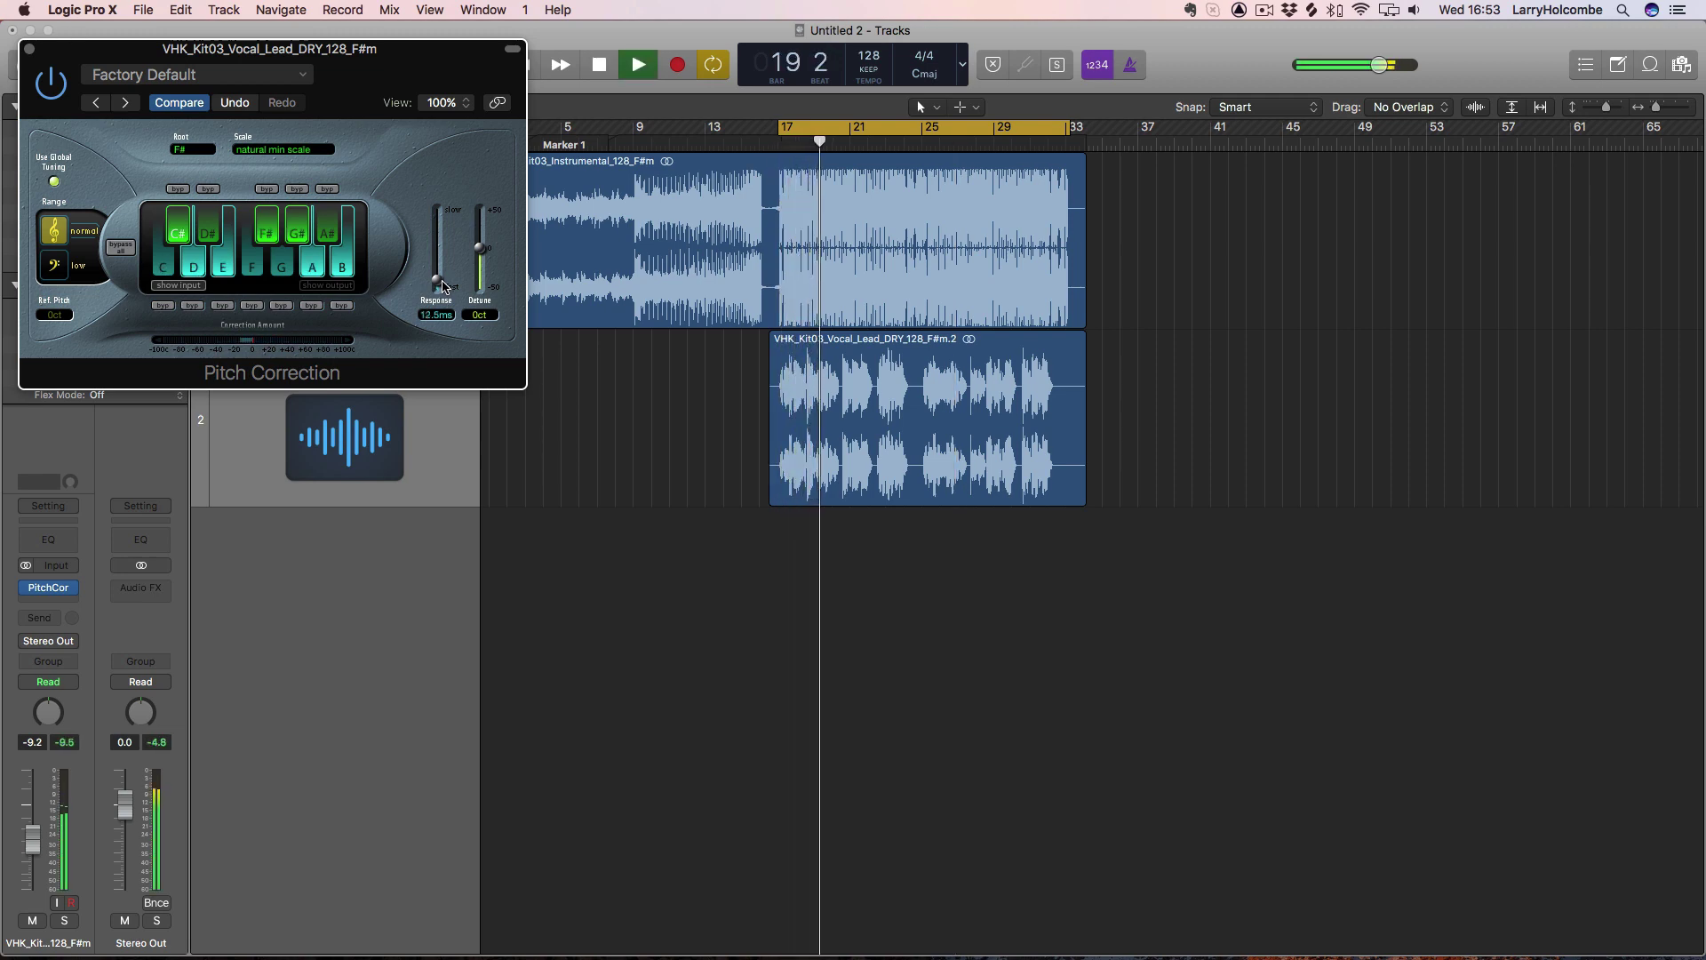
pyautogui.moveTo(442, 284); pyautogui.dragTo(443, 283)
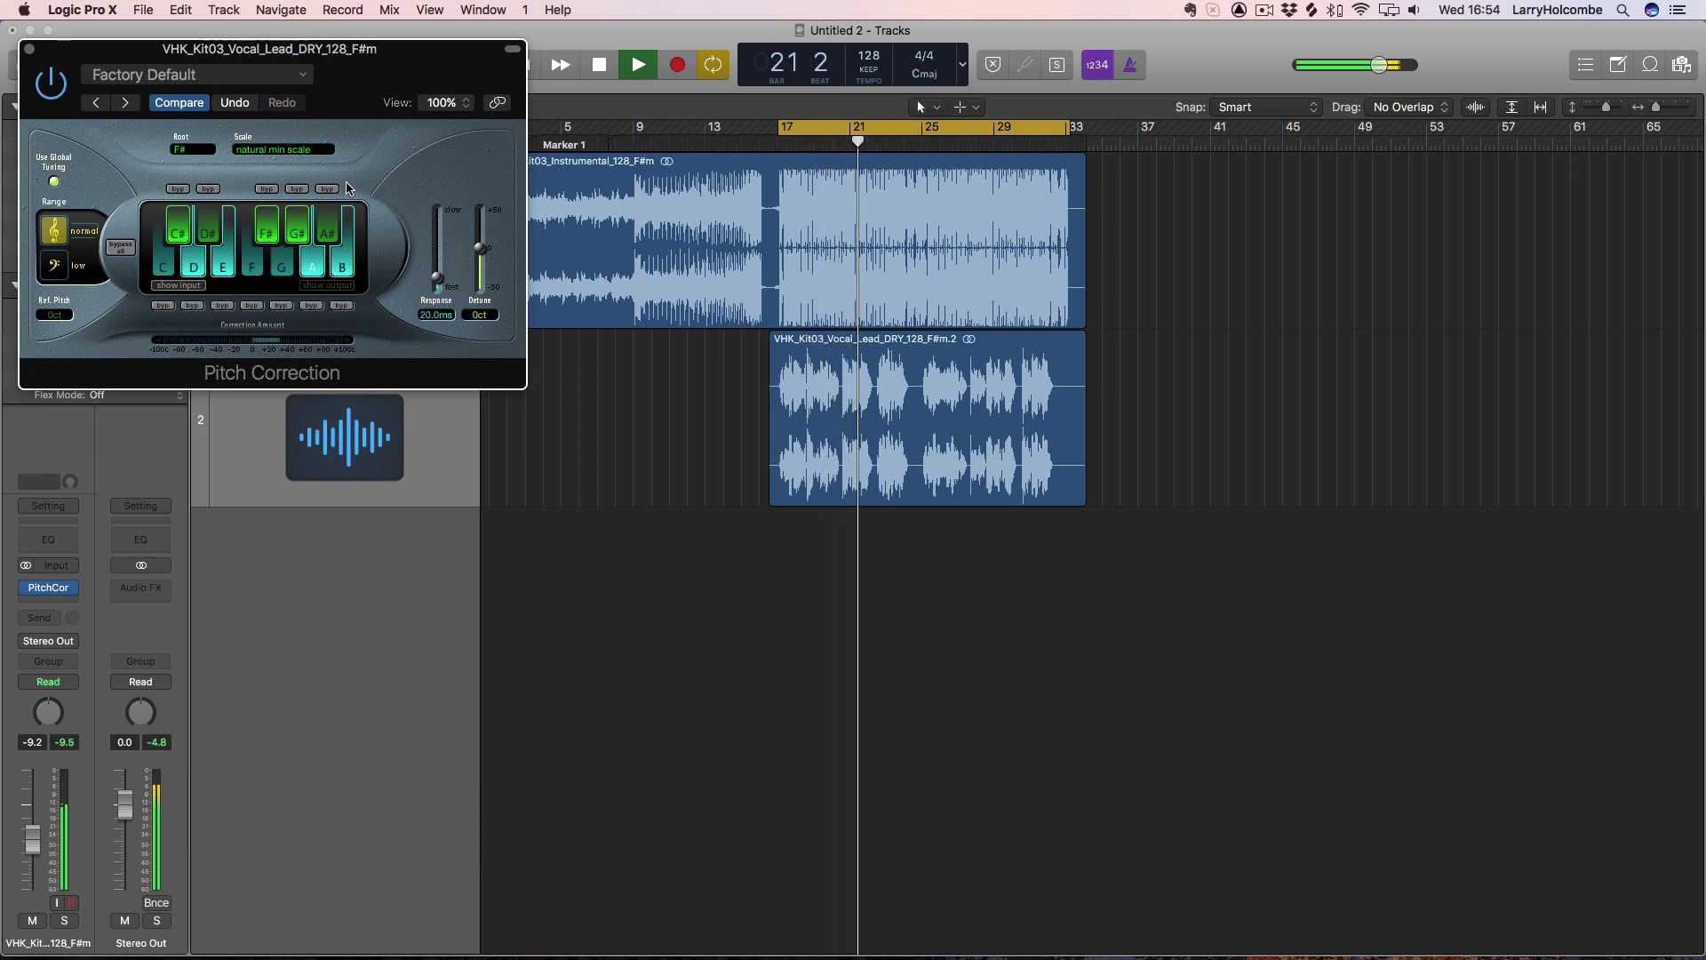
pyautogui.press('space')
pyautogui.click(31, 49)
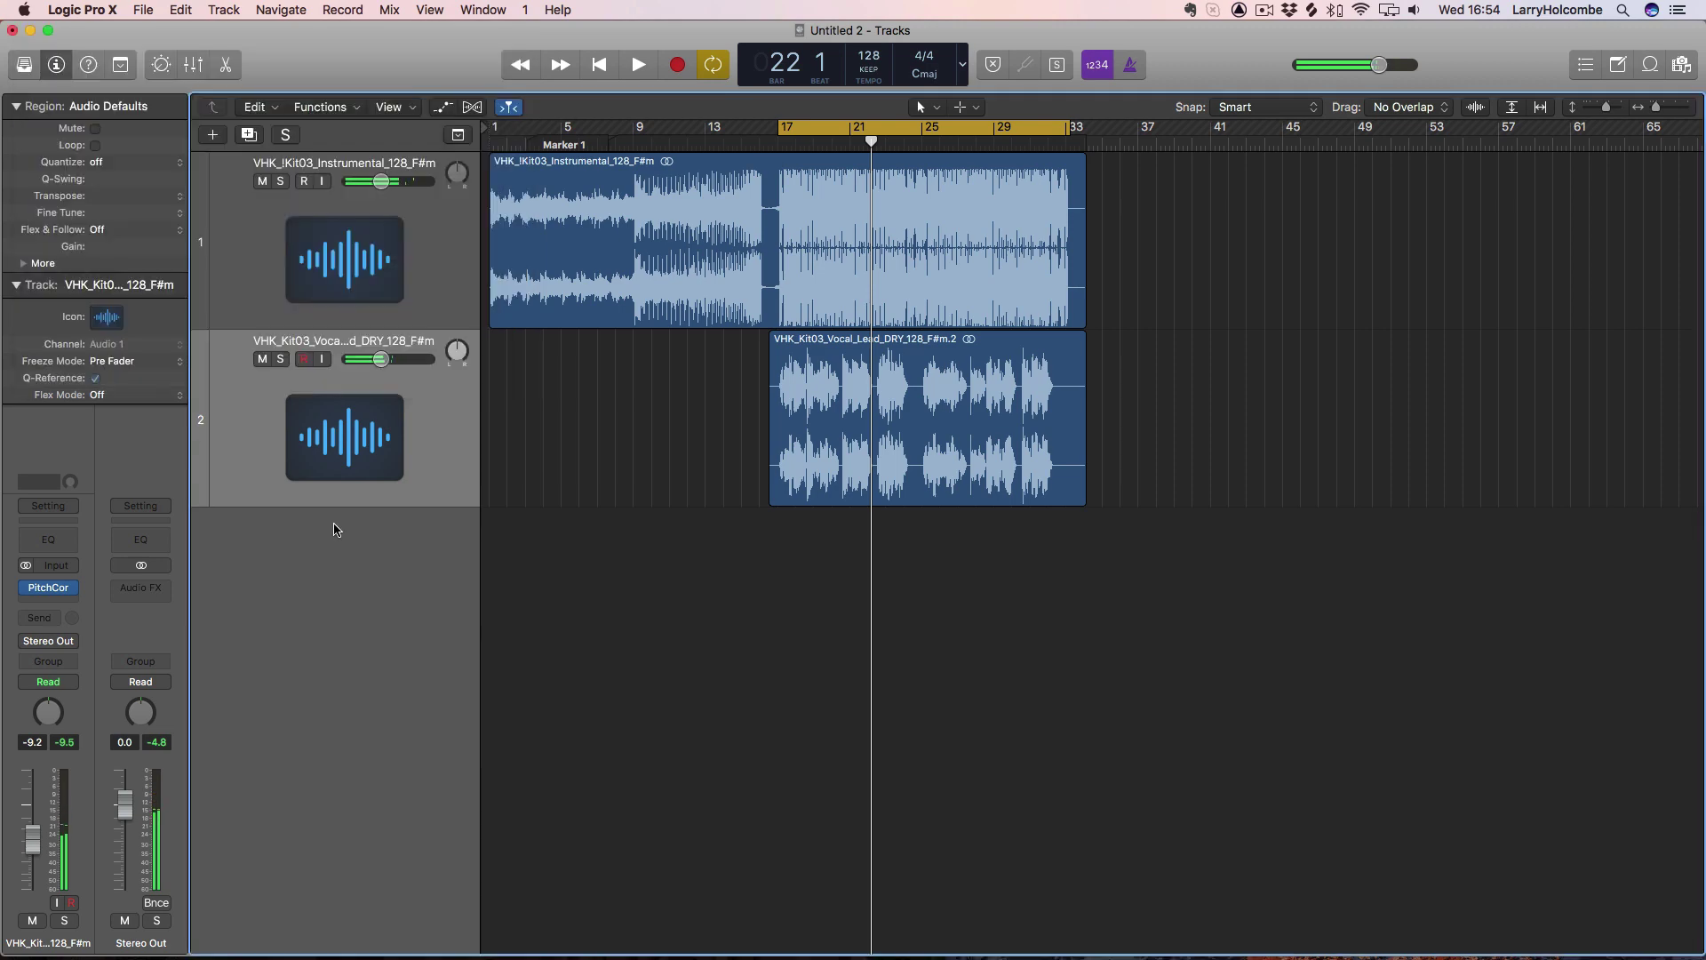
# Step: Insert the Xfer Records OTT plug-in in stereo after Pitch Correction on the vocal track
pyautogui.click(41, 602)
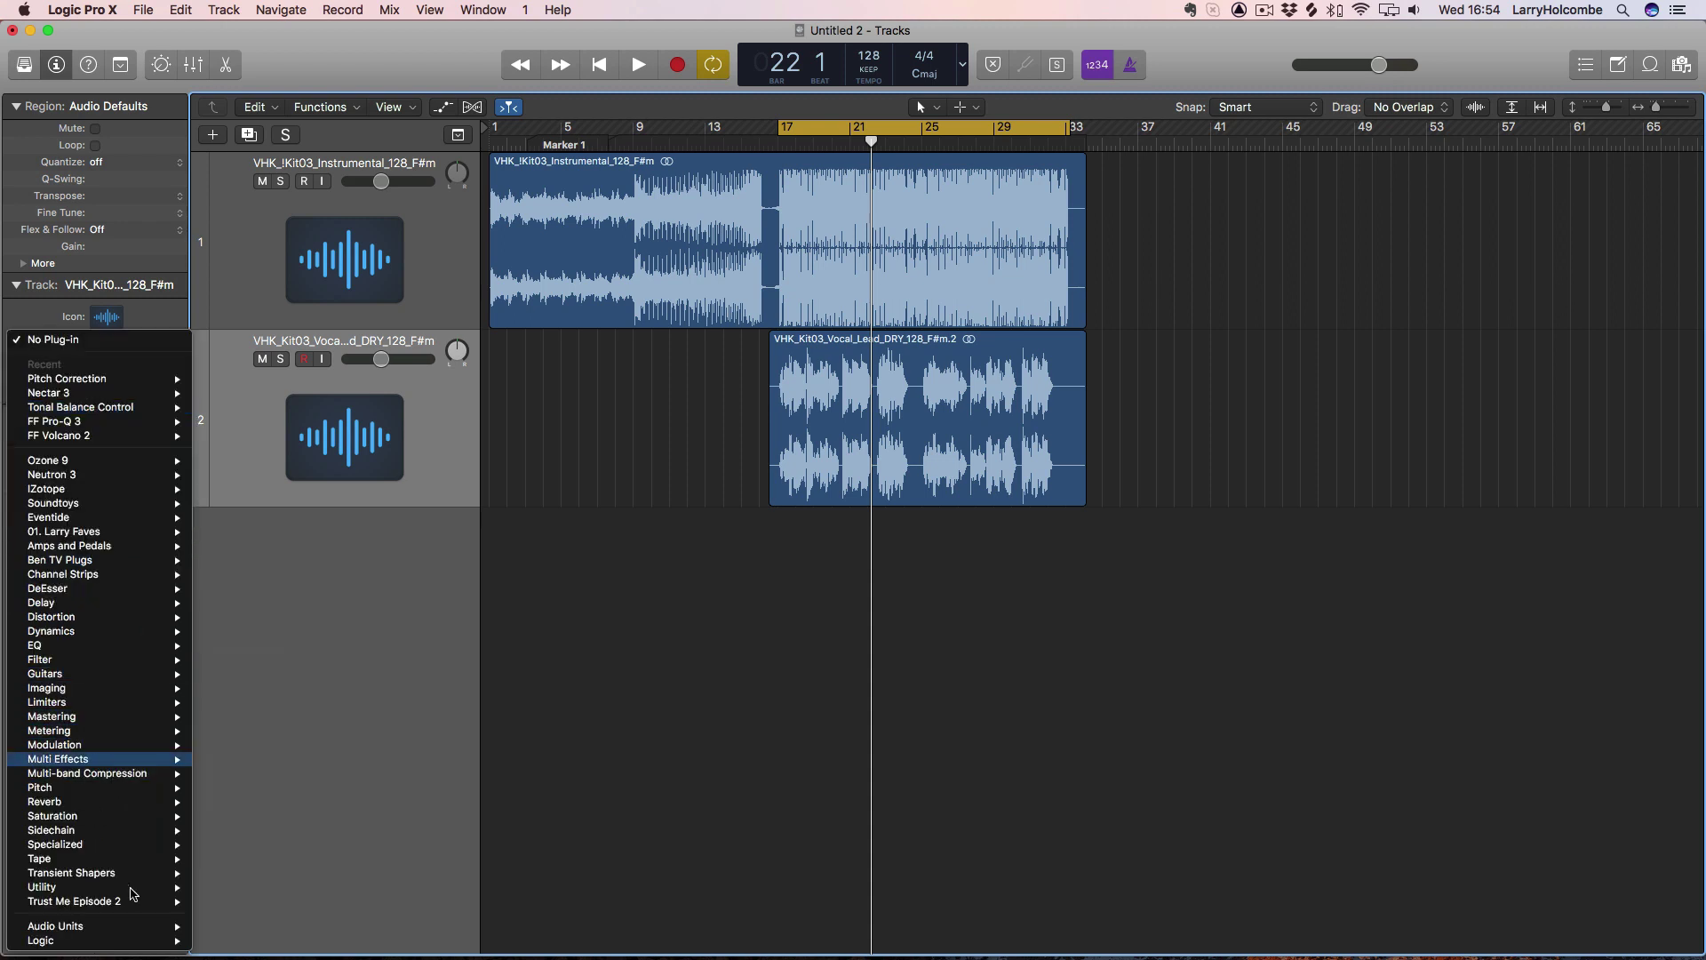
pyautogui.moveTo(120, 931)
pyautogui.moveTo(194, 929)
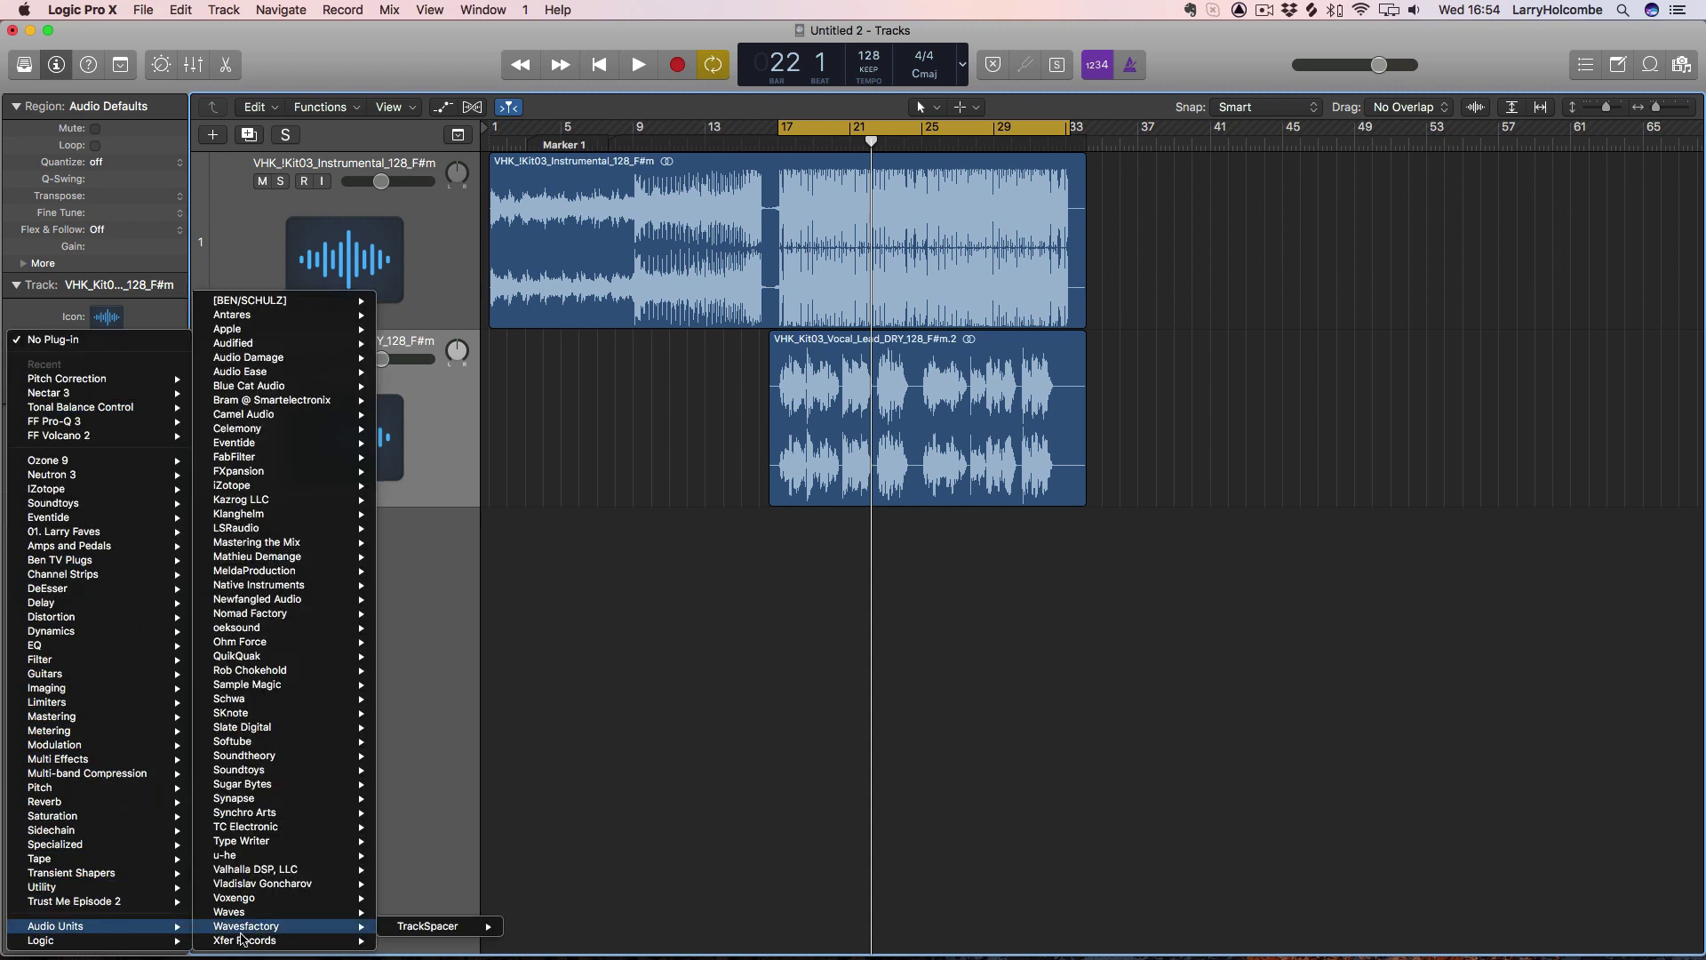
pyautogui.moveTo(431, 928)
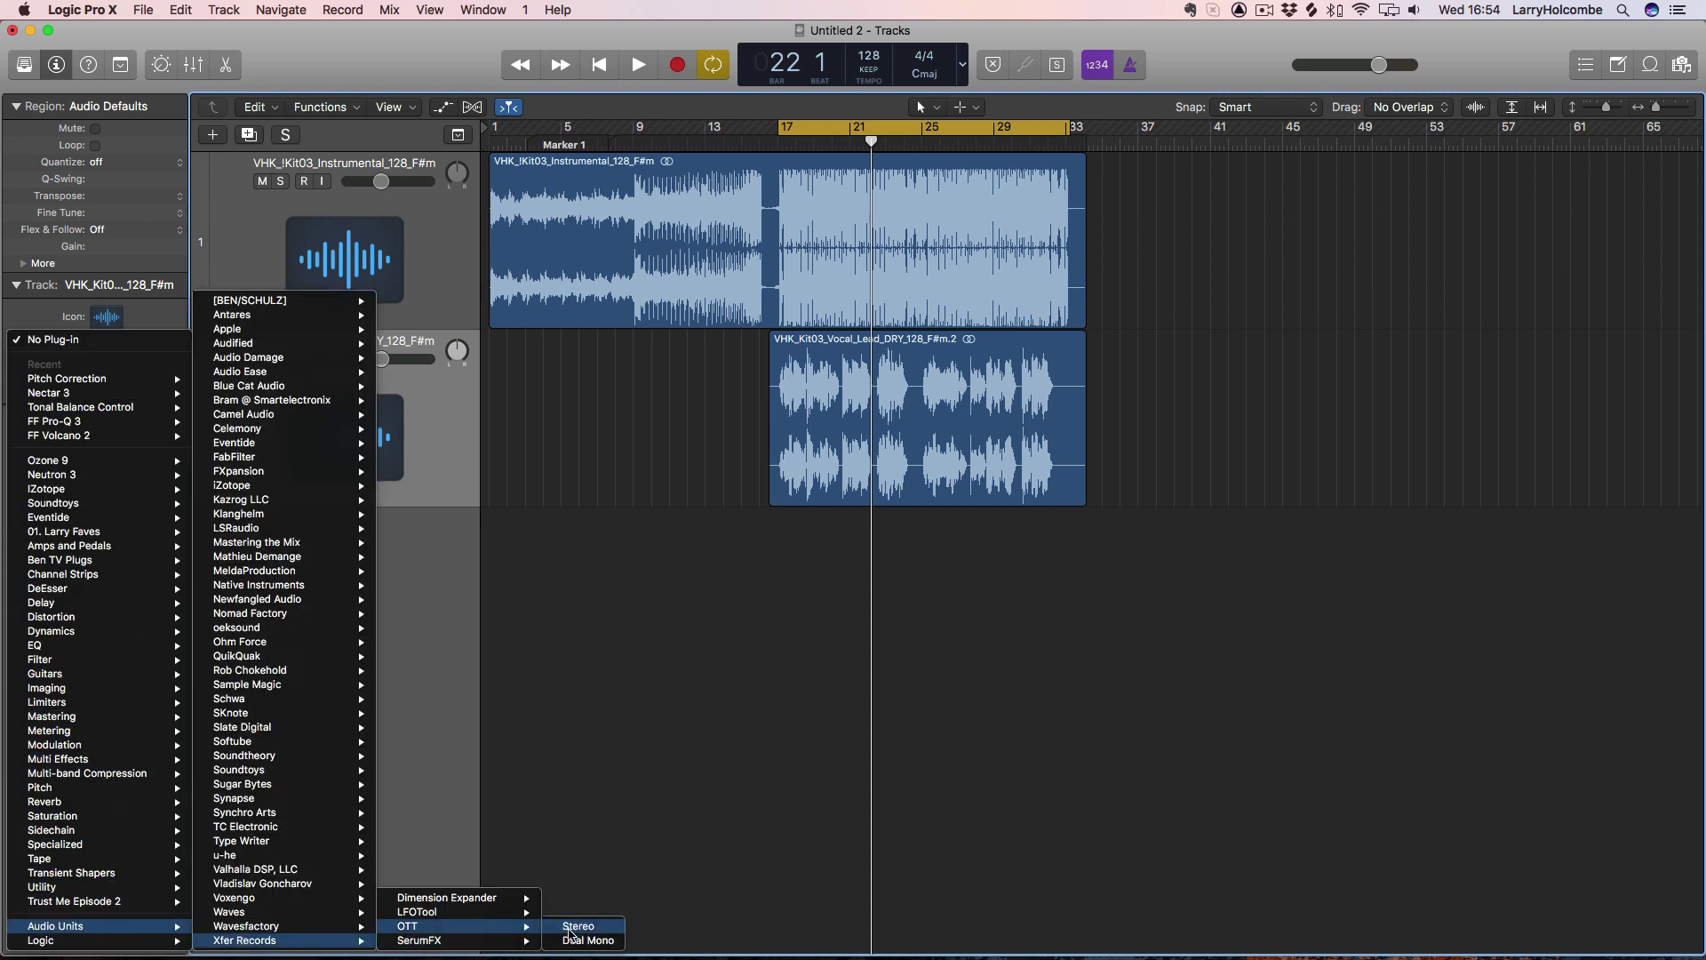
pyautogui.click(577, 926)
# Step: During playback, set OTT to 117 % upward, 107 % downward and about 53 % depth, and adjust its high band level
pyautogui.press('space')
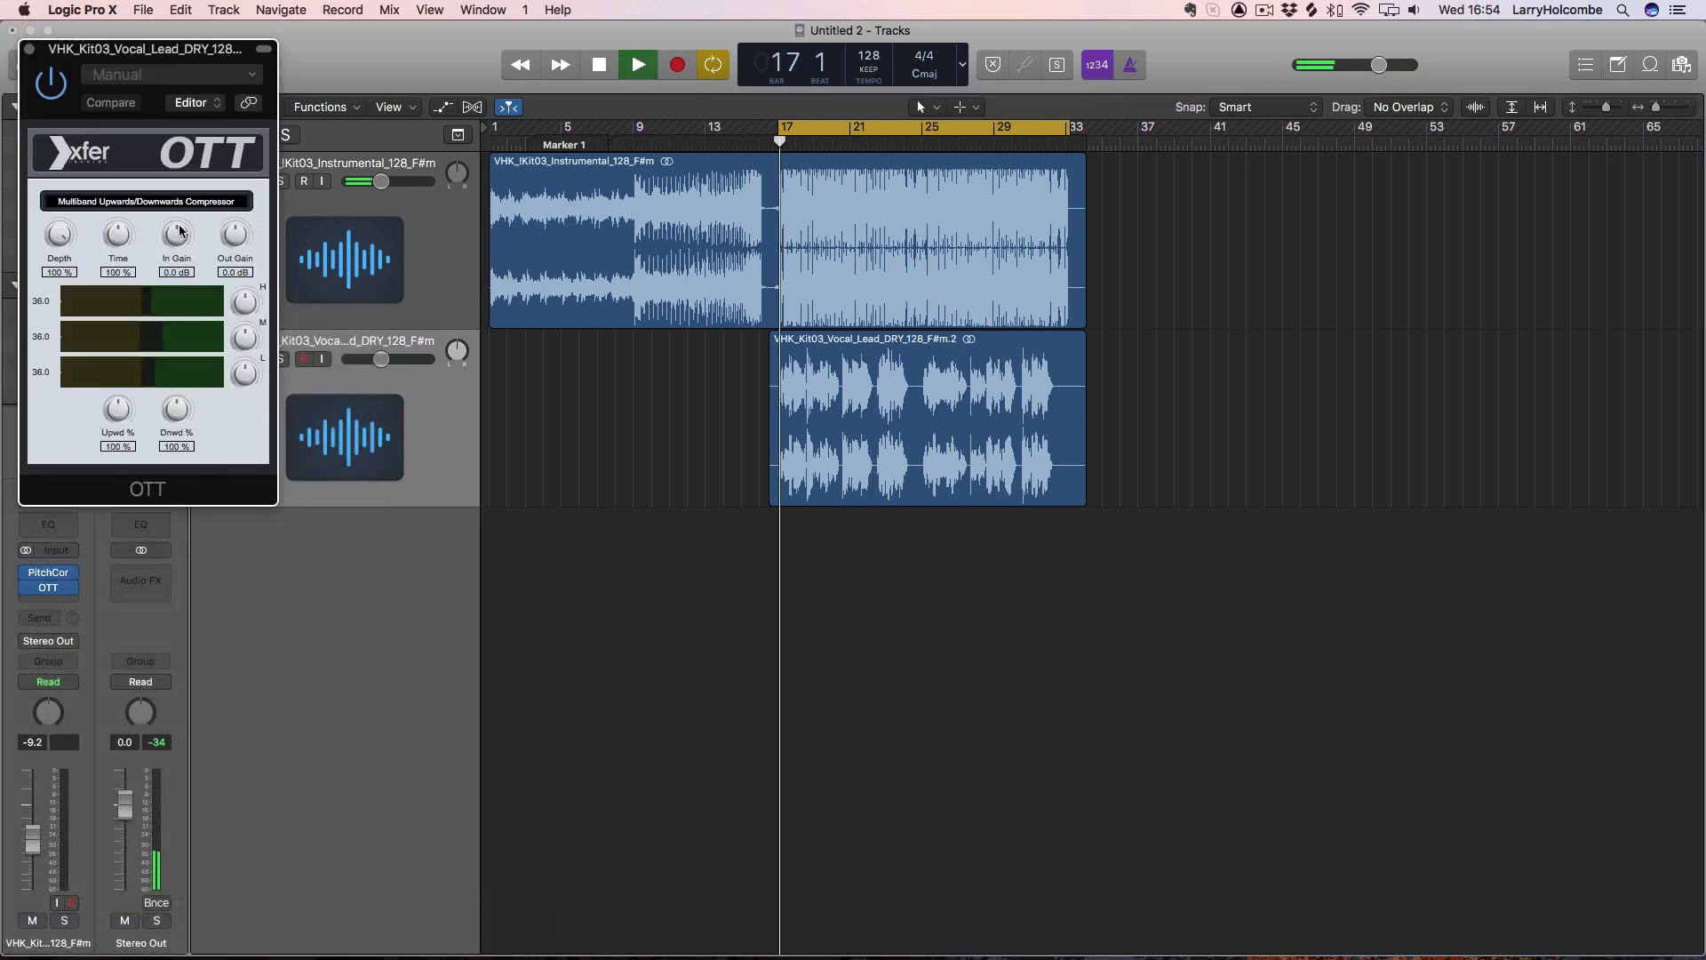
pyautogui.moveTo(178, 417); pyautogui.dragTo(121, 405)
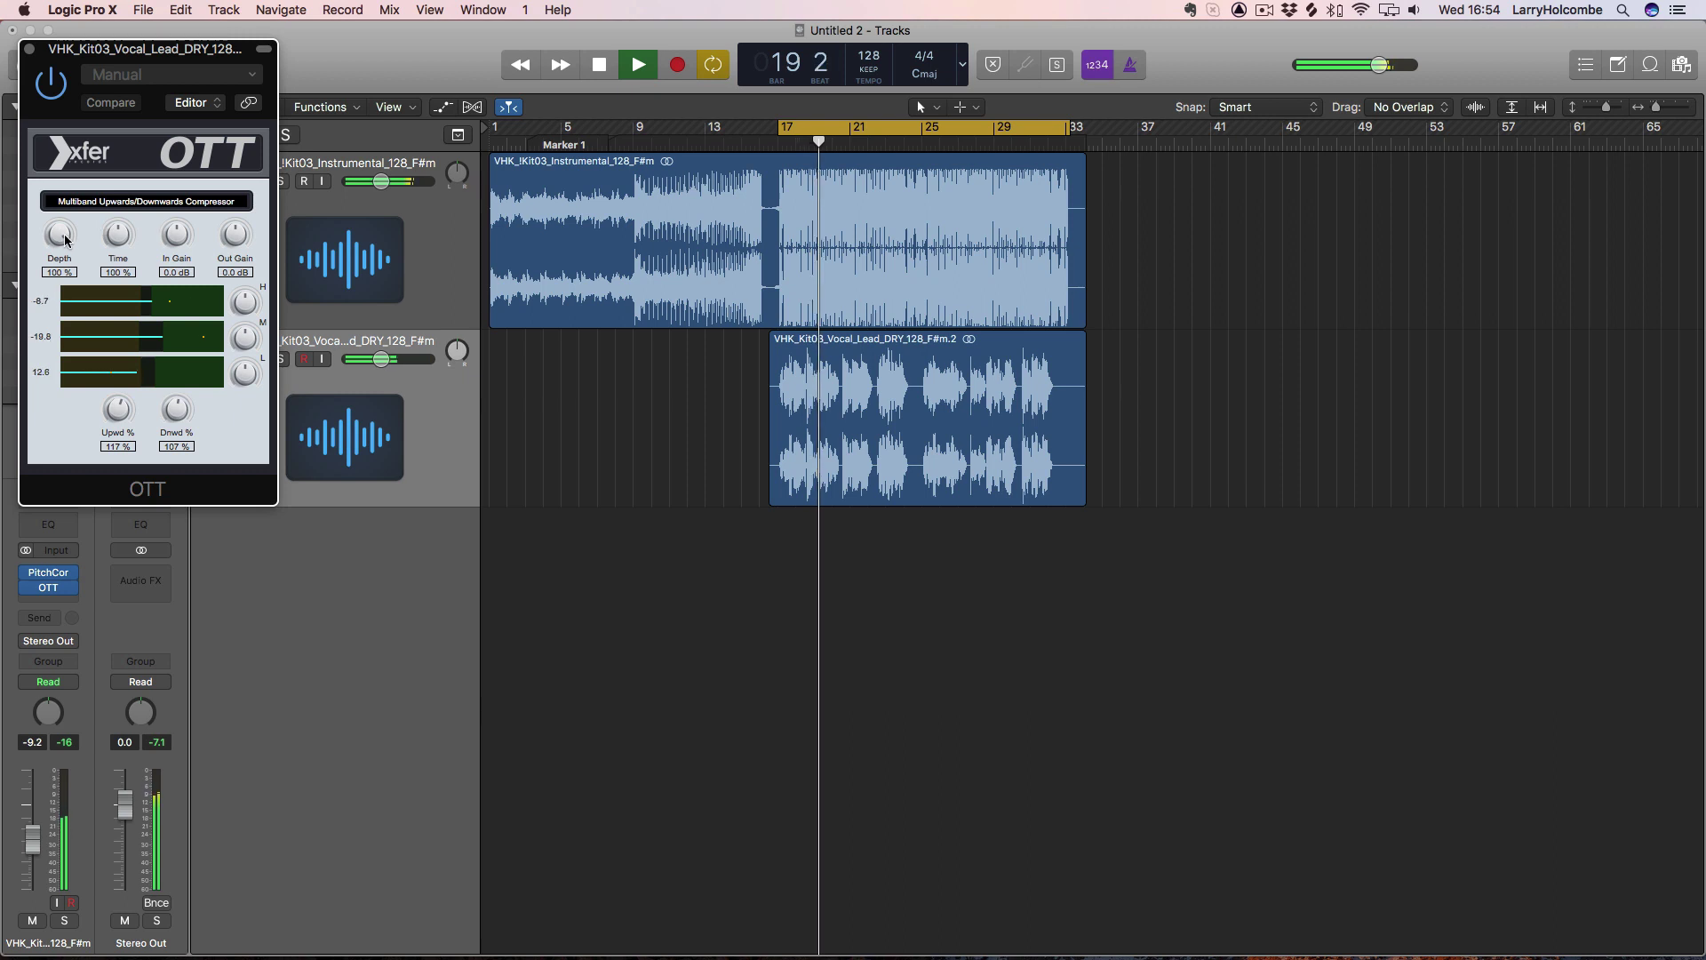
pyautogui.moveTo(67, 240)
pyautogui.mouseDown()
pyautogui.moveTo(68, 302)
pyautogui.moveTo(60, 266)
pyautogui.mouseUp()
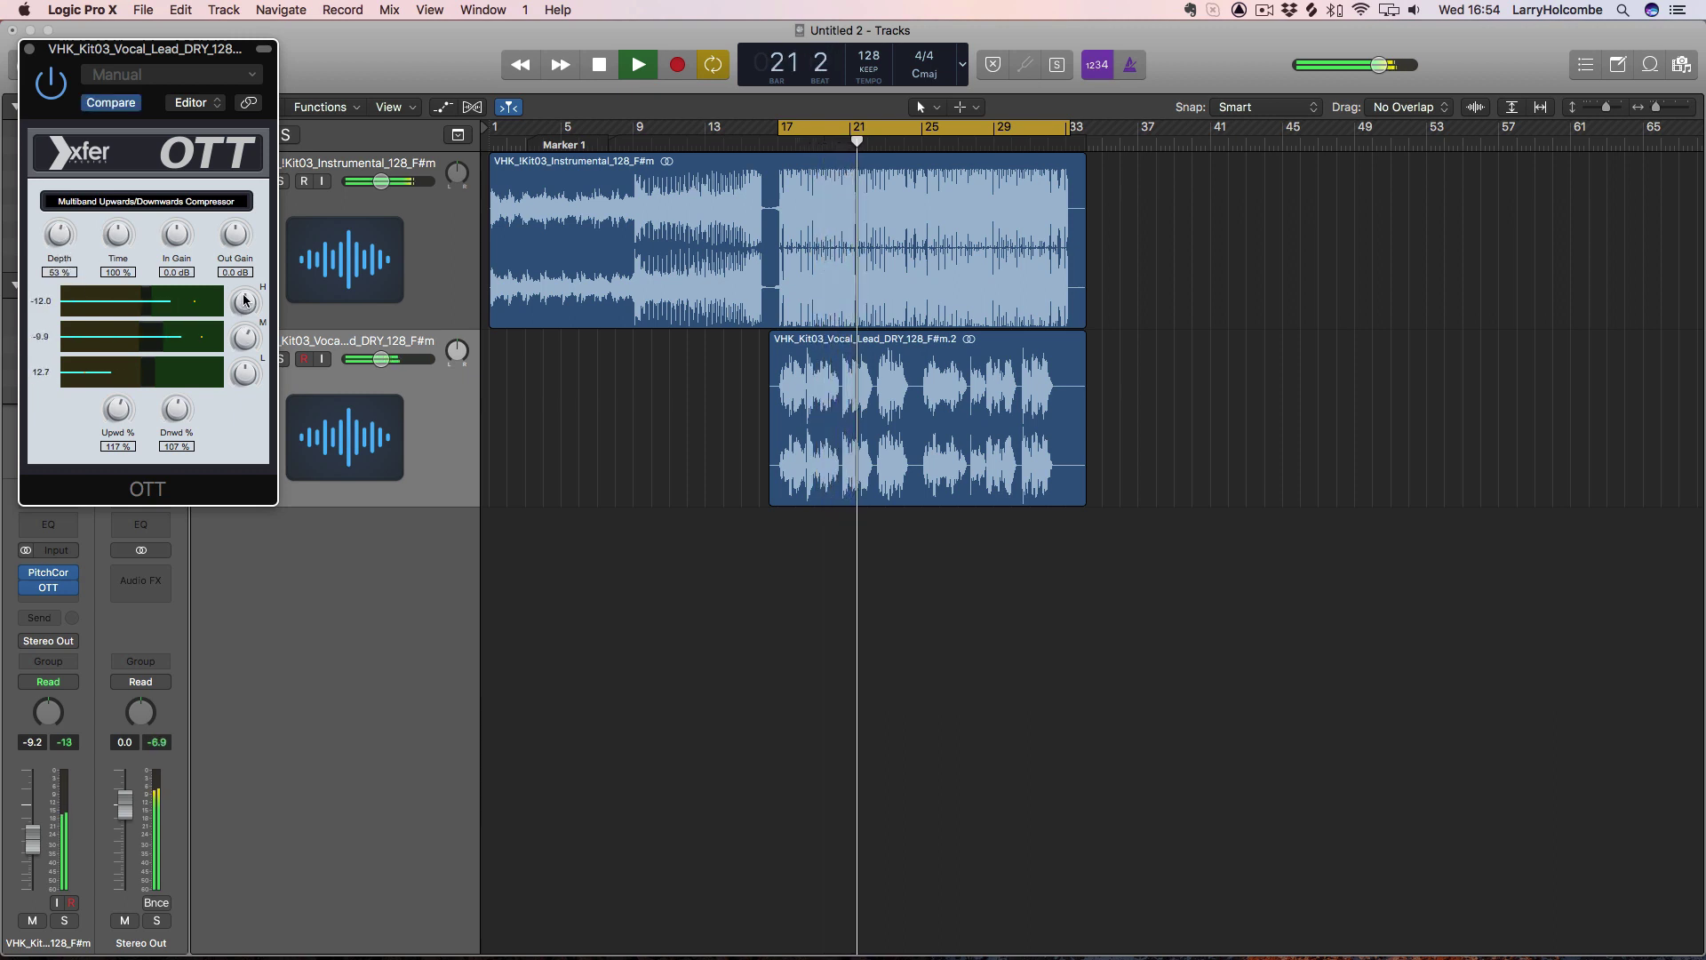
pyautogui.moveTo(244, 295)
pyautogui.mouseDown()
pyautogui.moveTo(244, 275)
pyautogui.moveTo(243, 312)
pyautogui.mouseUp()
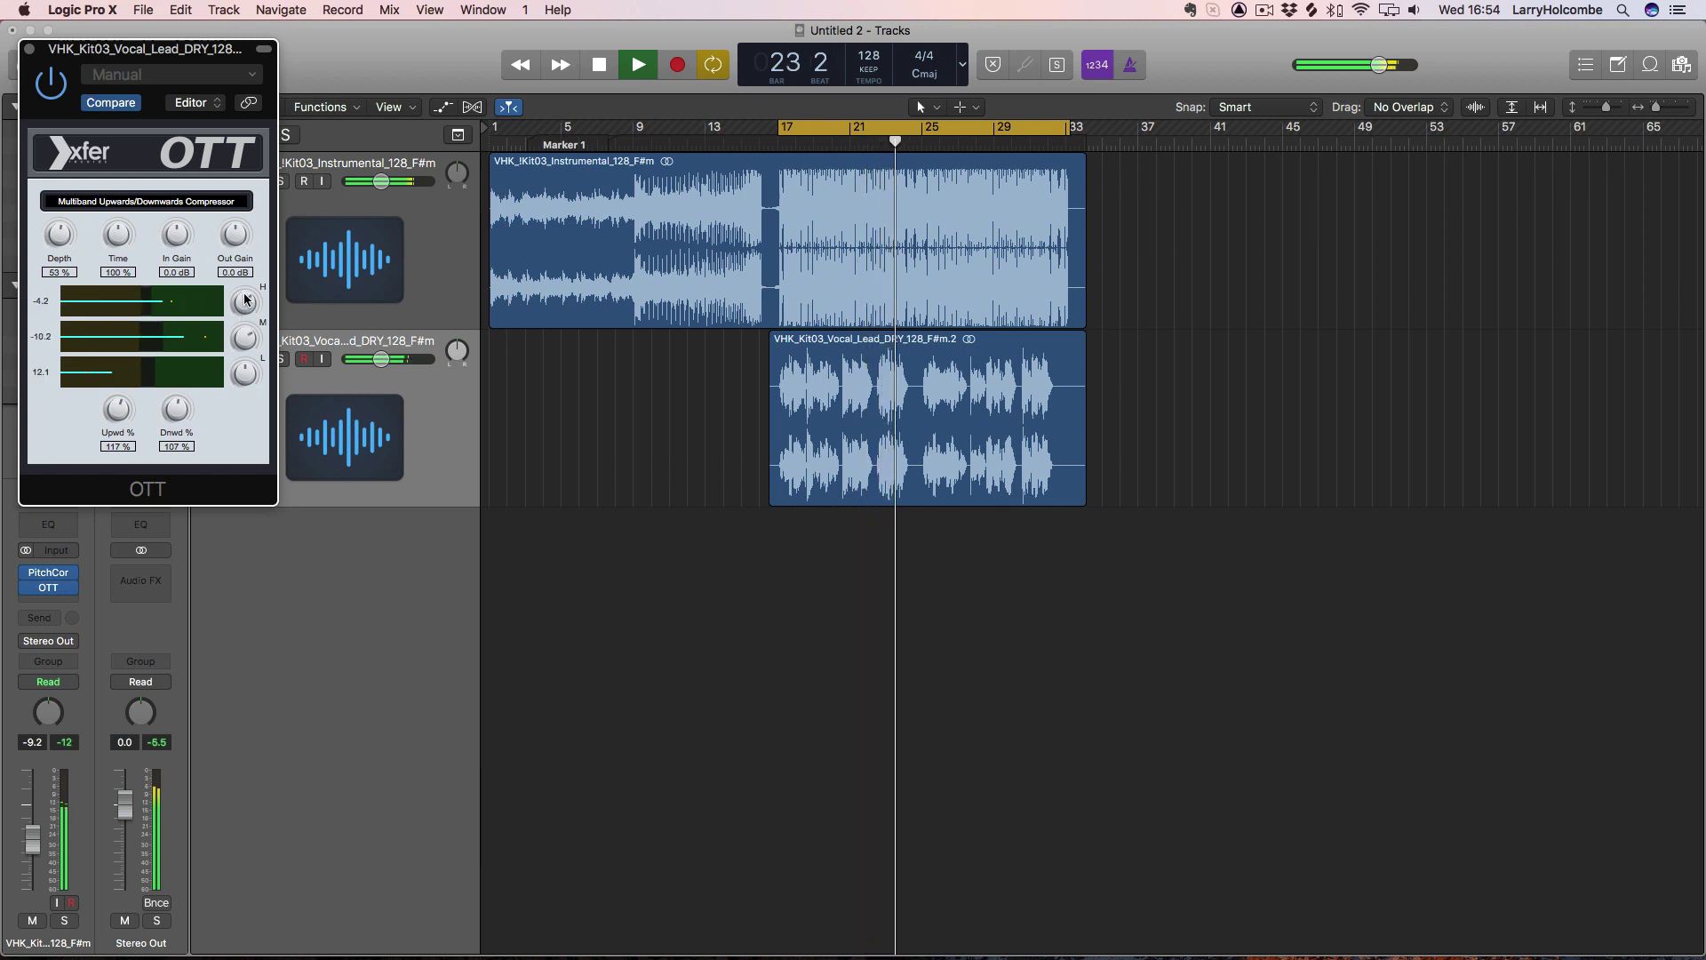
pyautogui.press('space')
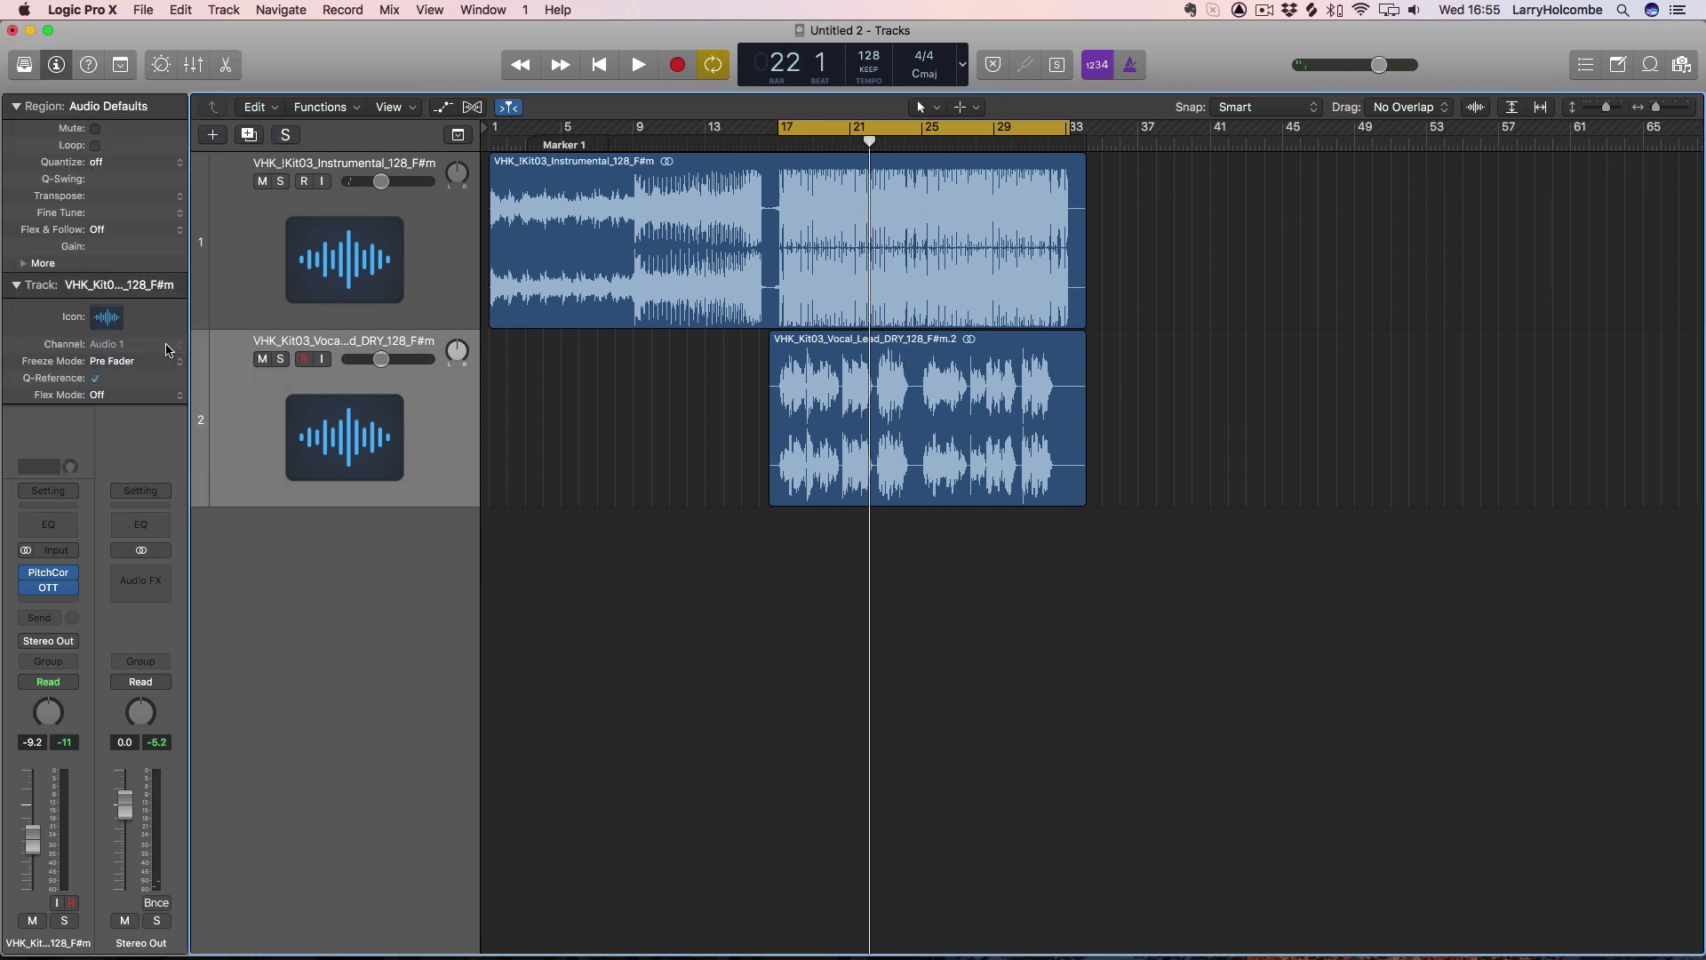
# Step: Insert a stereo FF Pro-Q 3 equalizer after OTT on the vocal track
pyautogui.click(49, 602)
pyautogui.moveTo(106, 696)
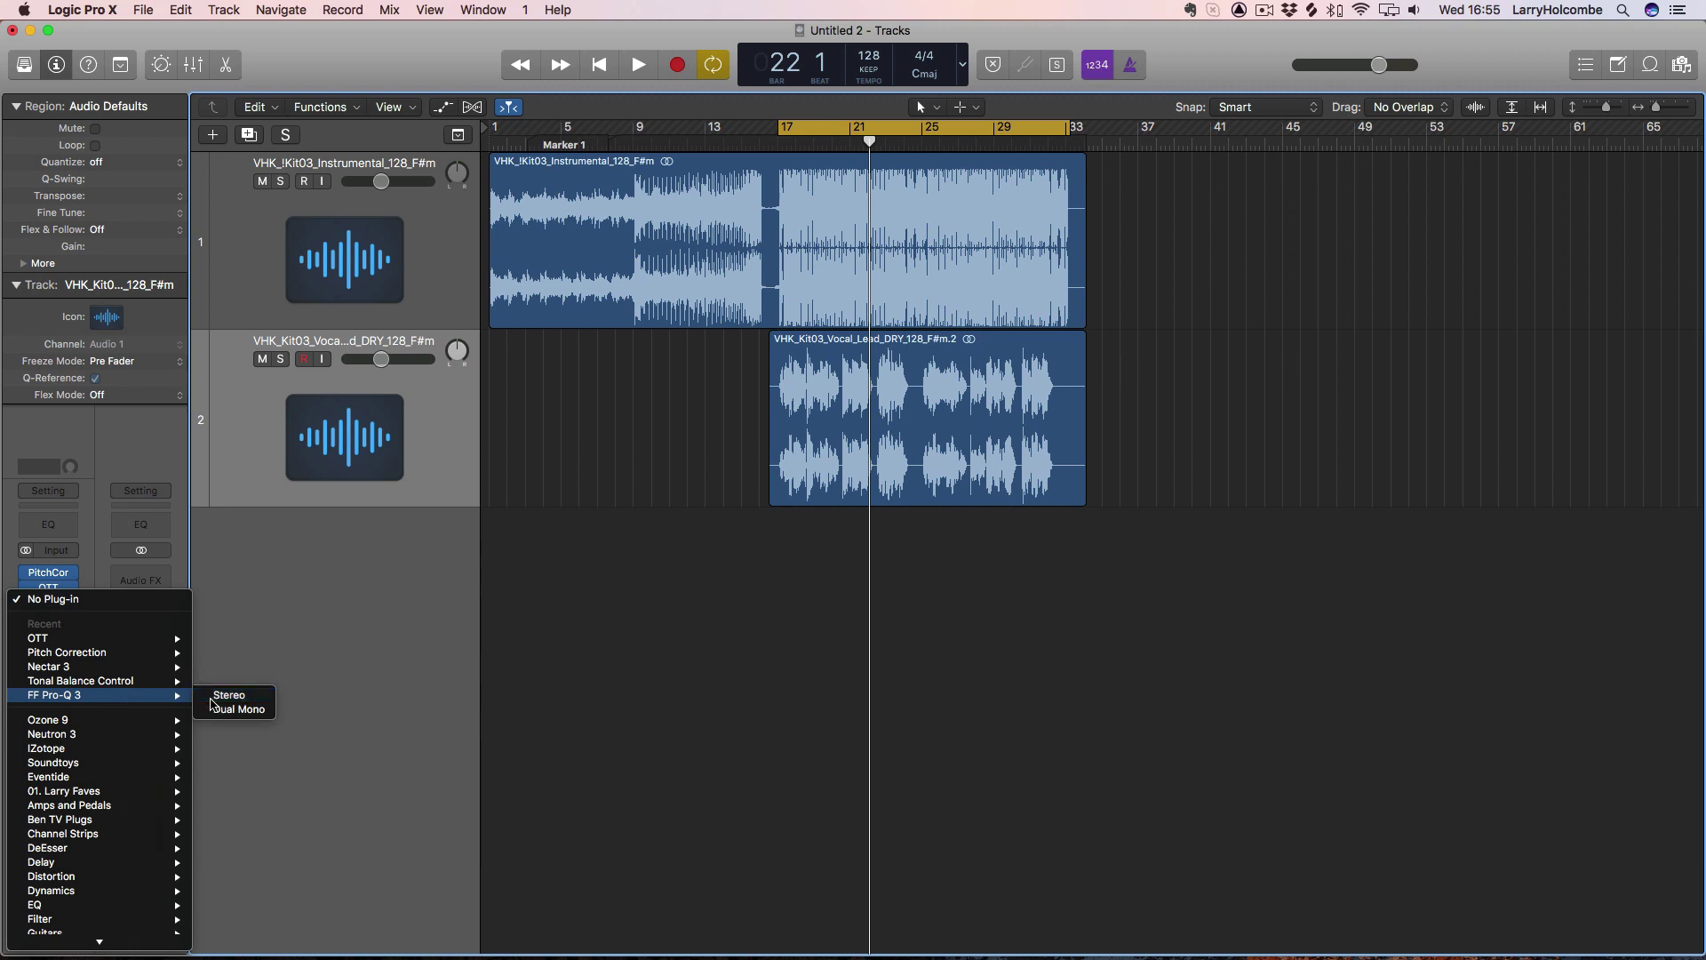
pyautogui.click(287, 594)
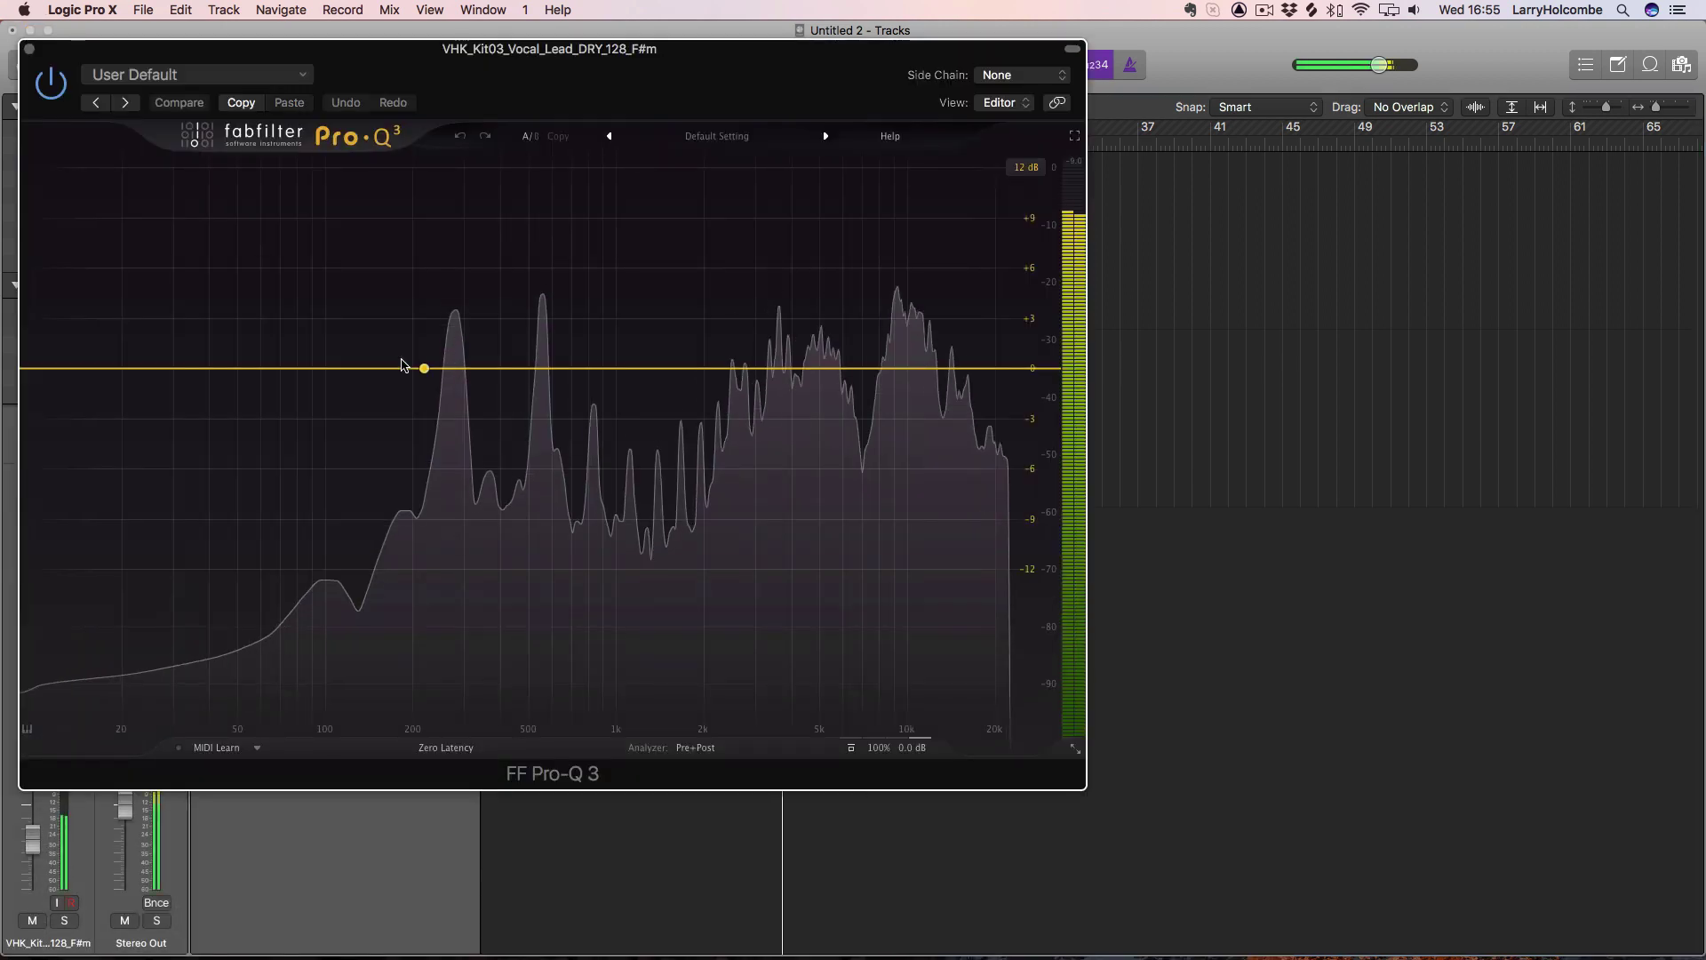
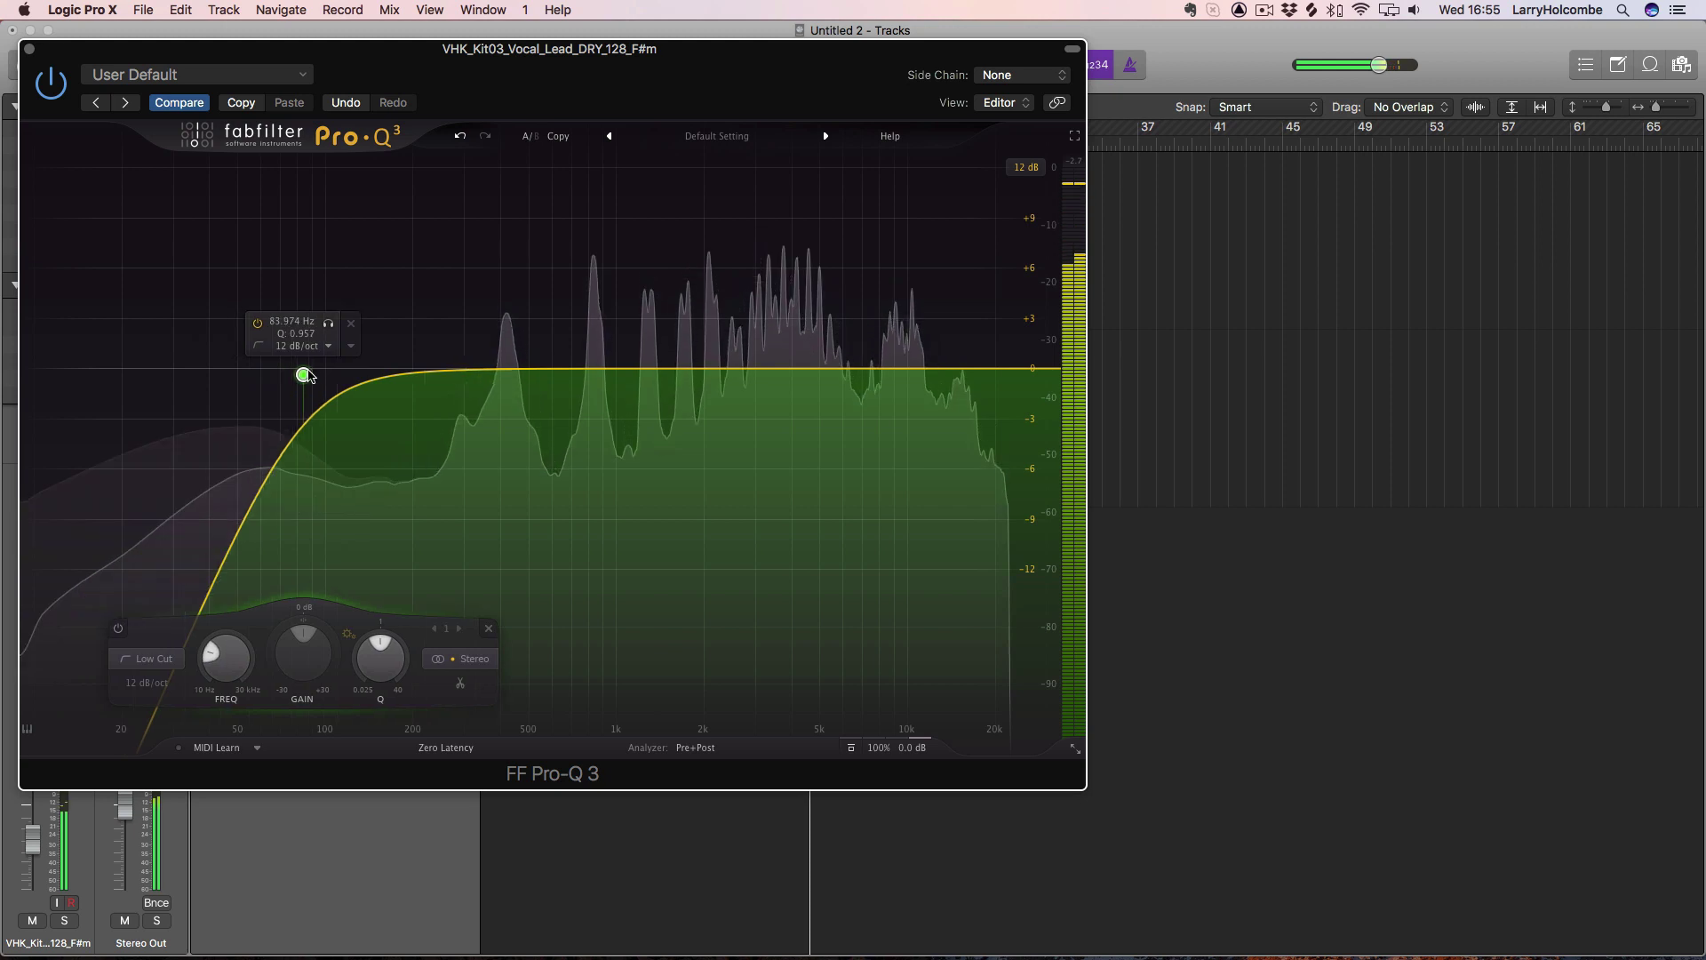
# Step: Add Pro-Q 3 bell boosts of about 2.1 dB near 263 Hz and about 2.5 dB near 3.9 kHz
pyautogui.click(459, 368)
pyautogui.moveTo(459, 368); pyautogui.dragTo(448, 333)
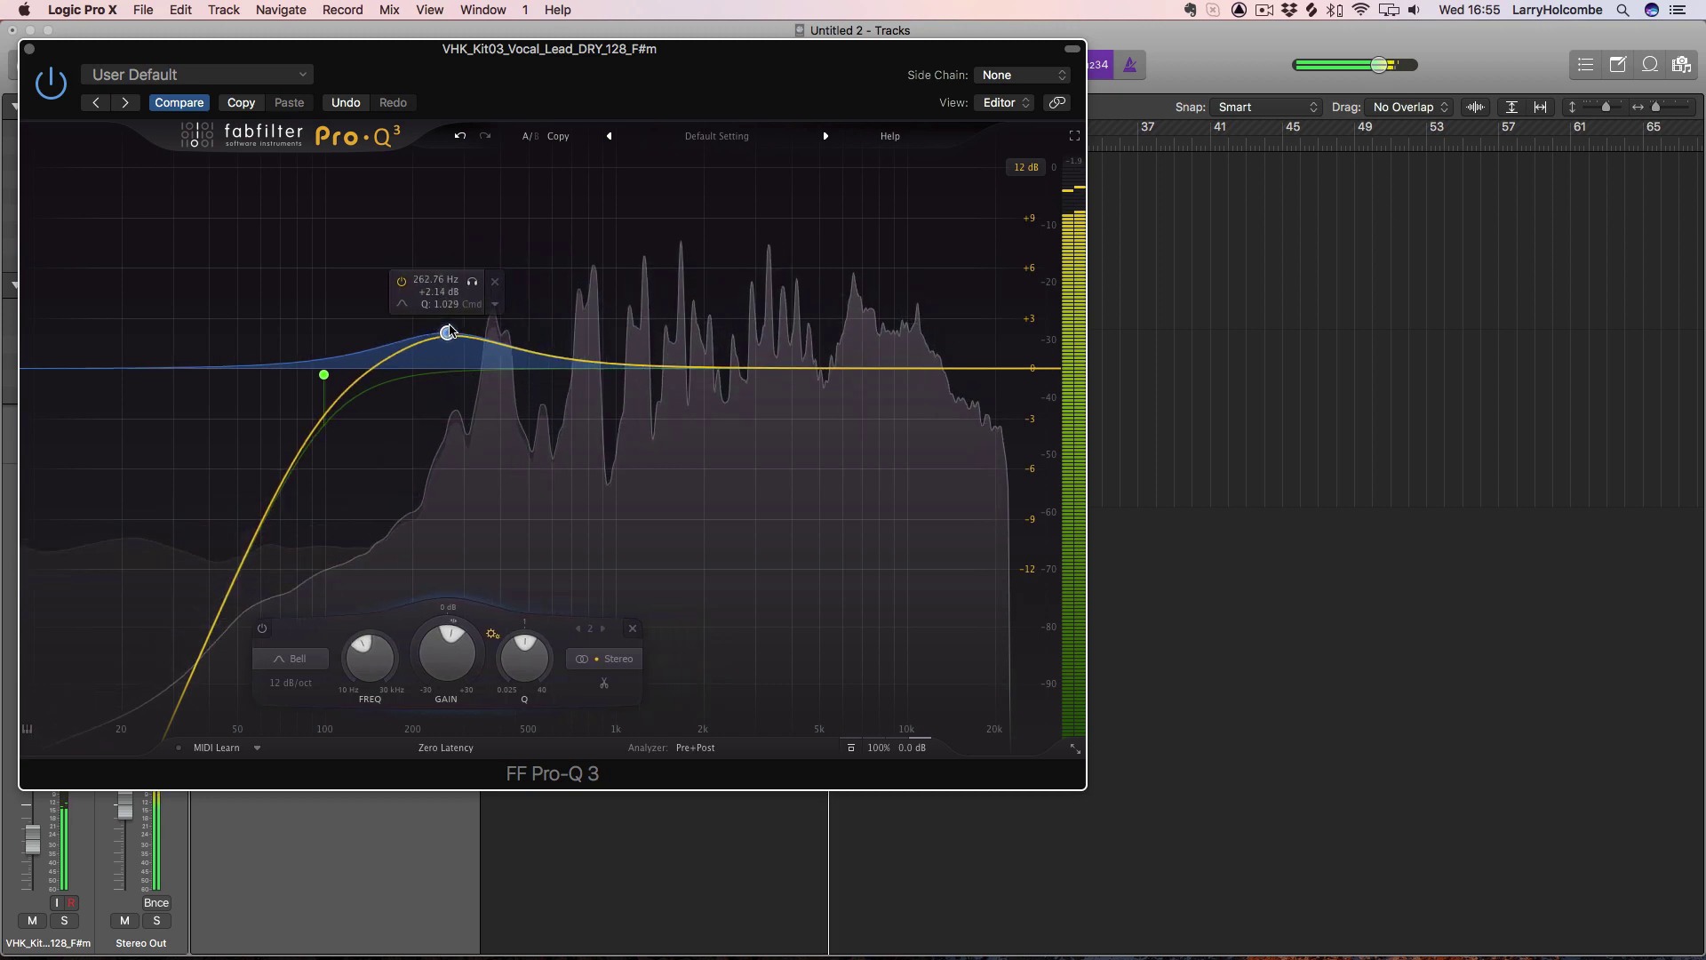
pyautogui.click(667, 351)
pyautogui.moveTo(667, 350); pyautogui.dragTo(788, 335)
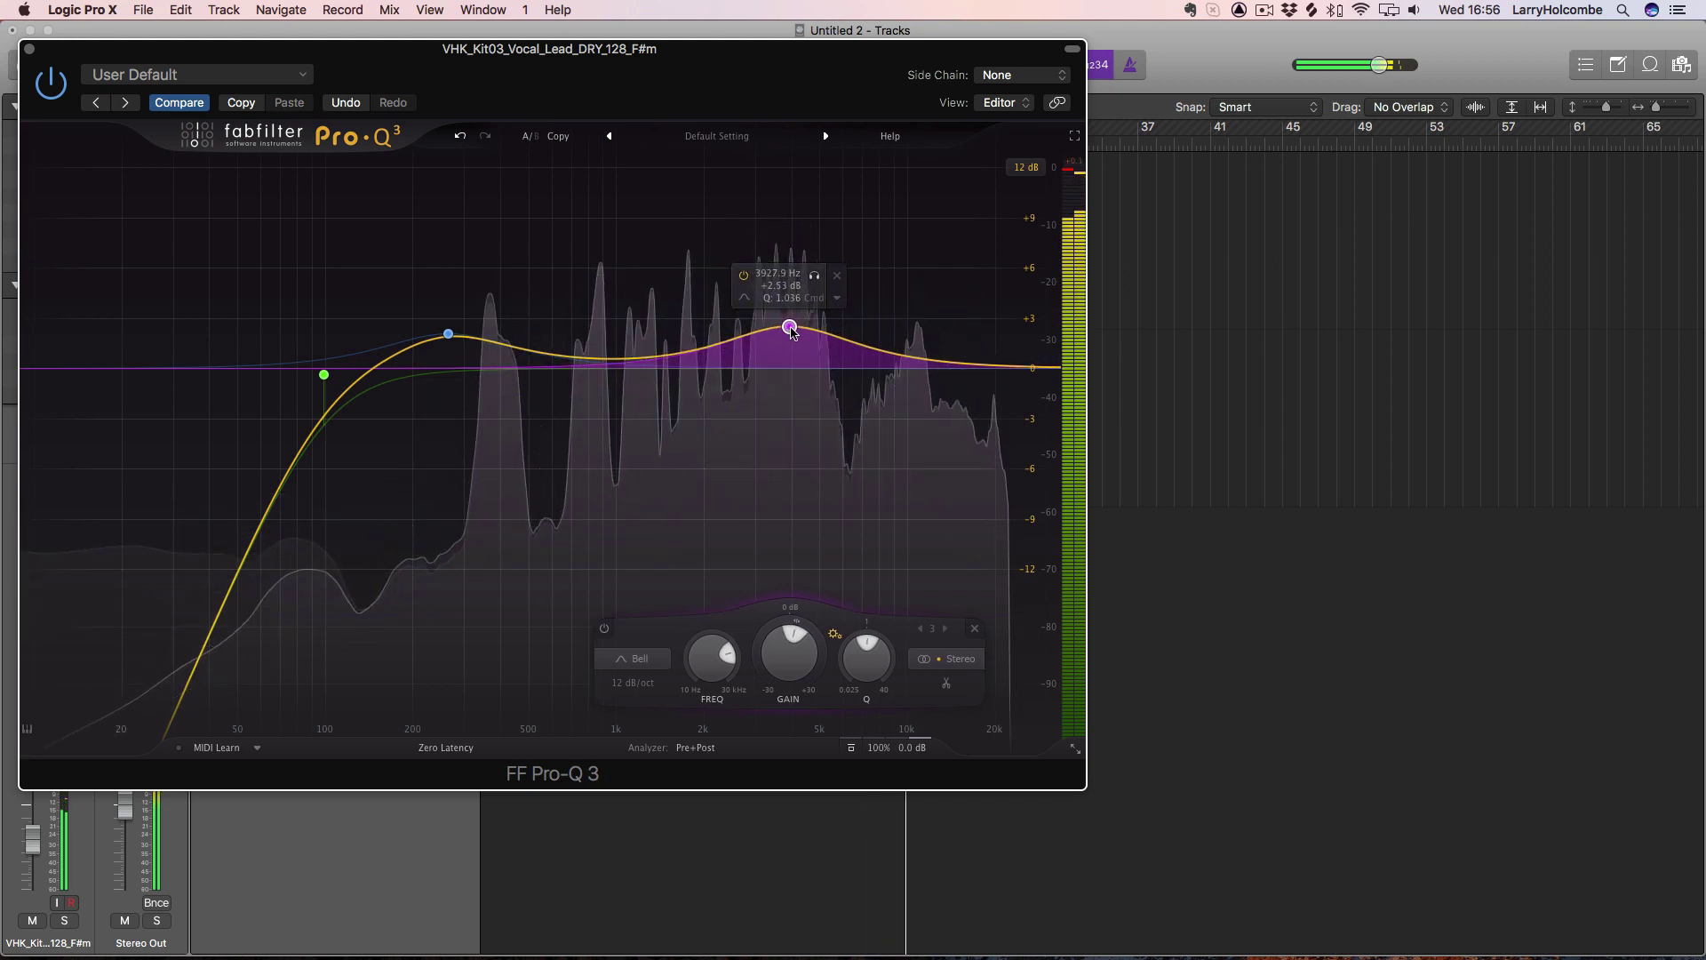
# Step: Add a high cut at the upper end of the EQ curve, near 29.6 kHz, with a 24 dB/oct slope
pyautogui.click(1045, 368)
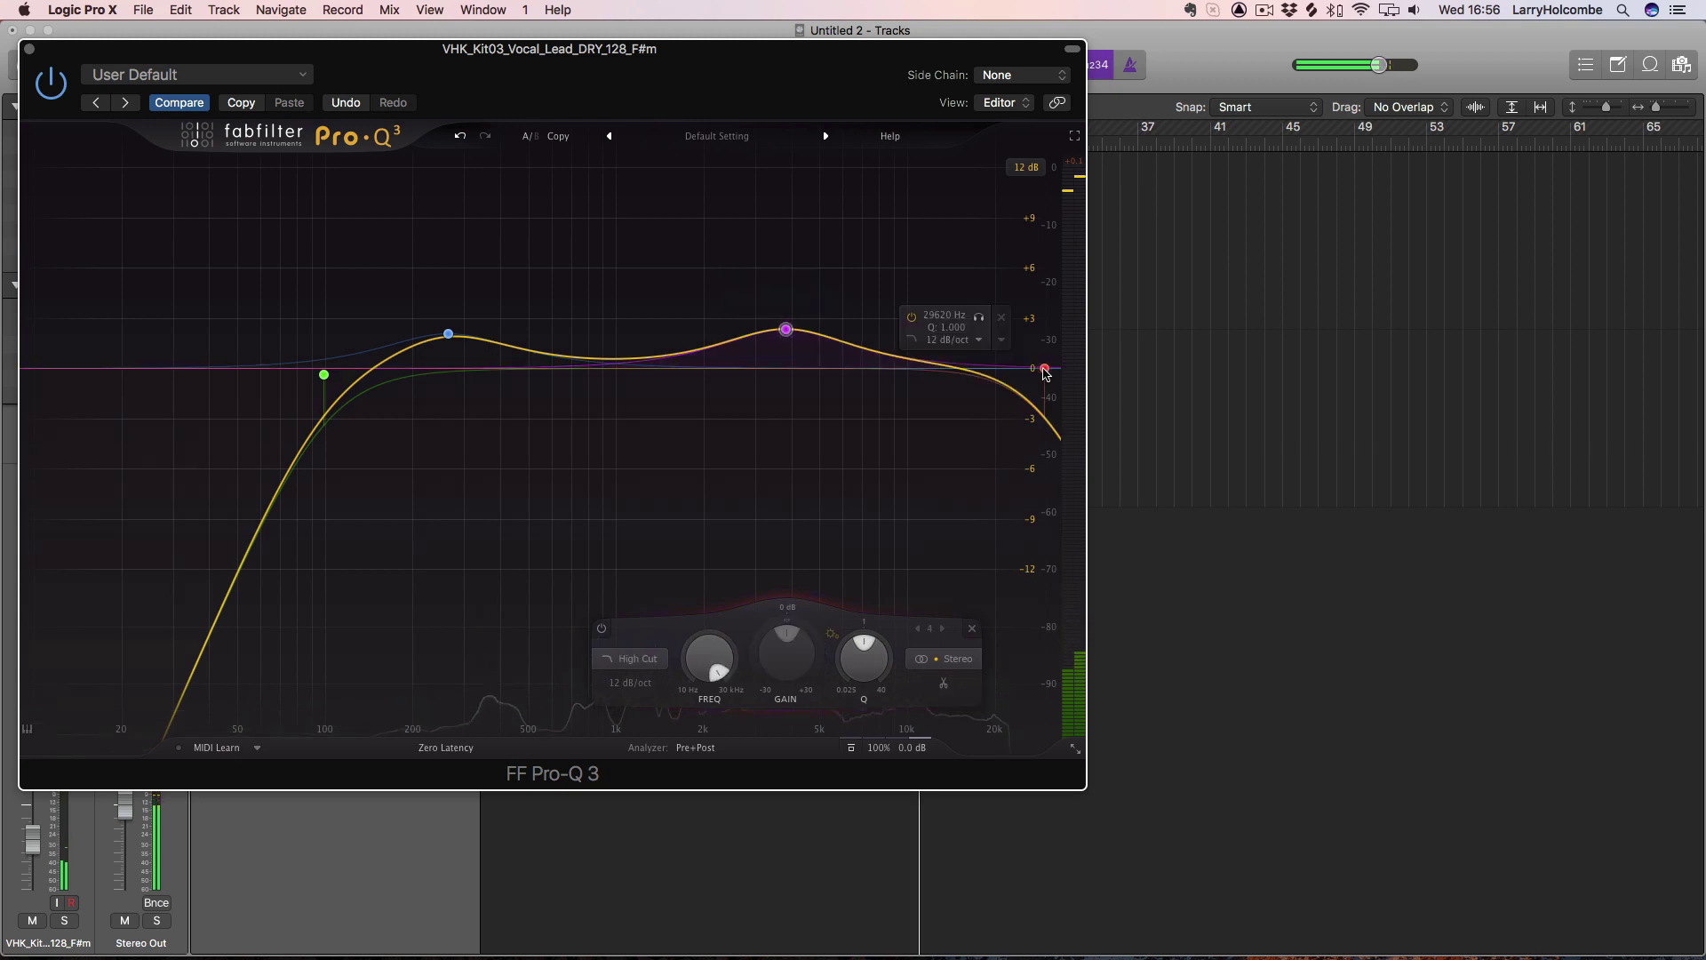
pyautogui.click(692, 683)
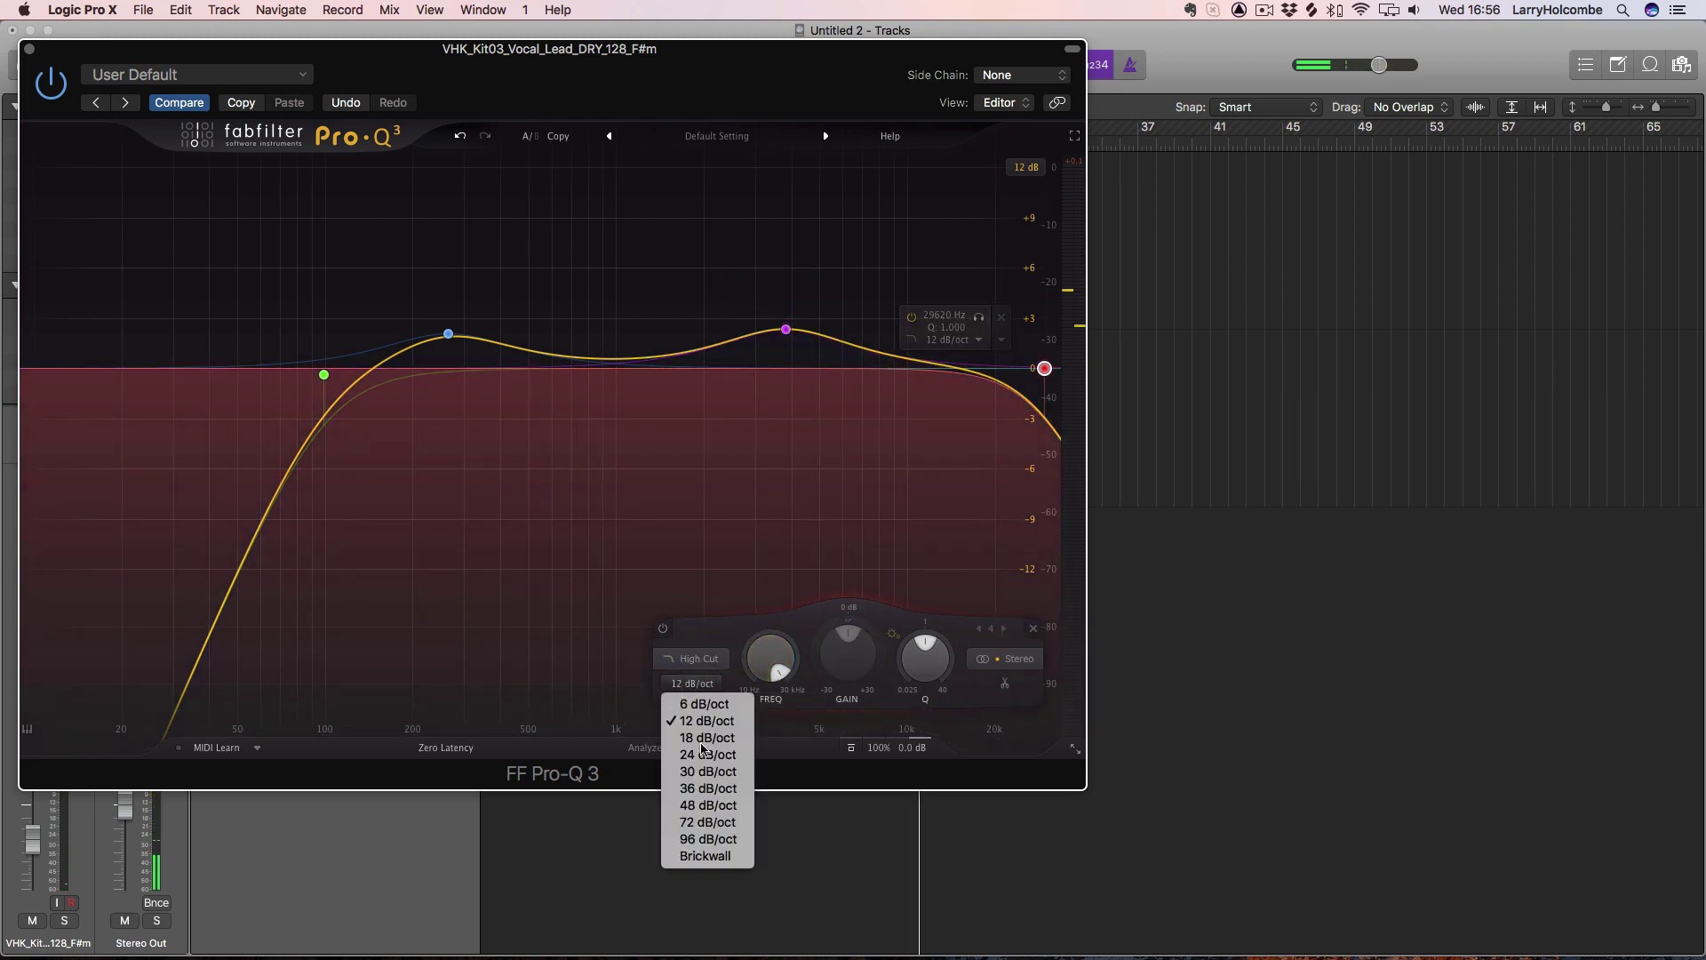
pyautogui.click(704, 754)
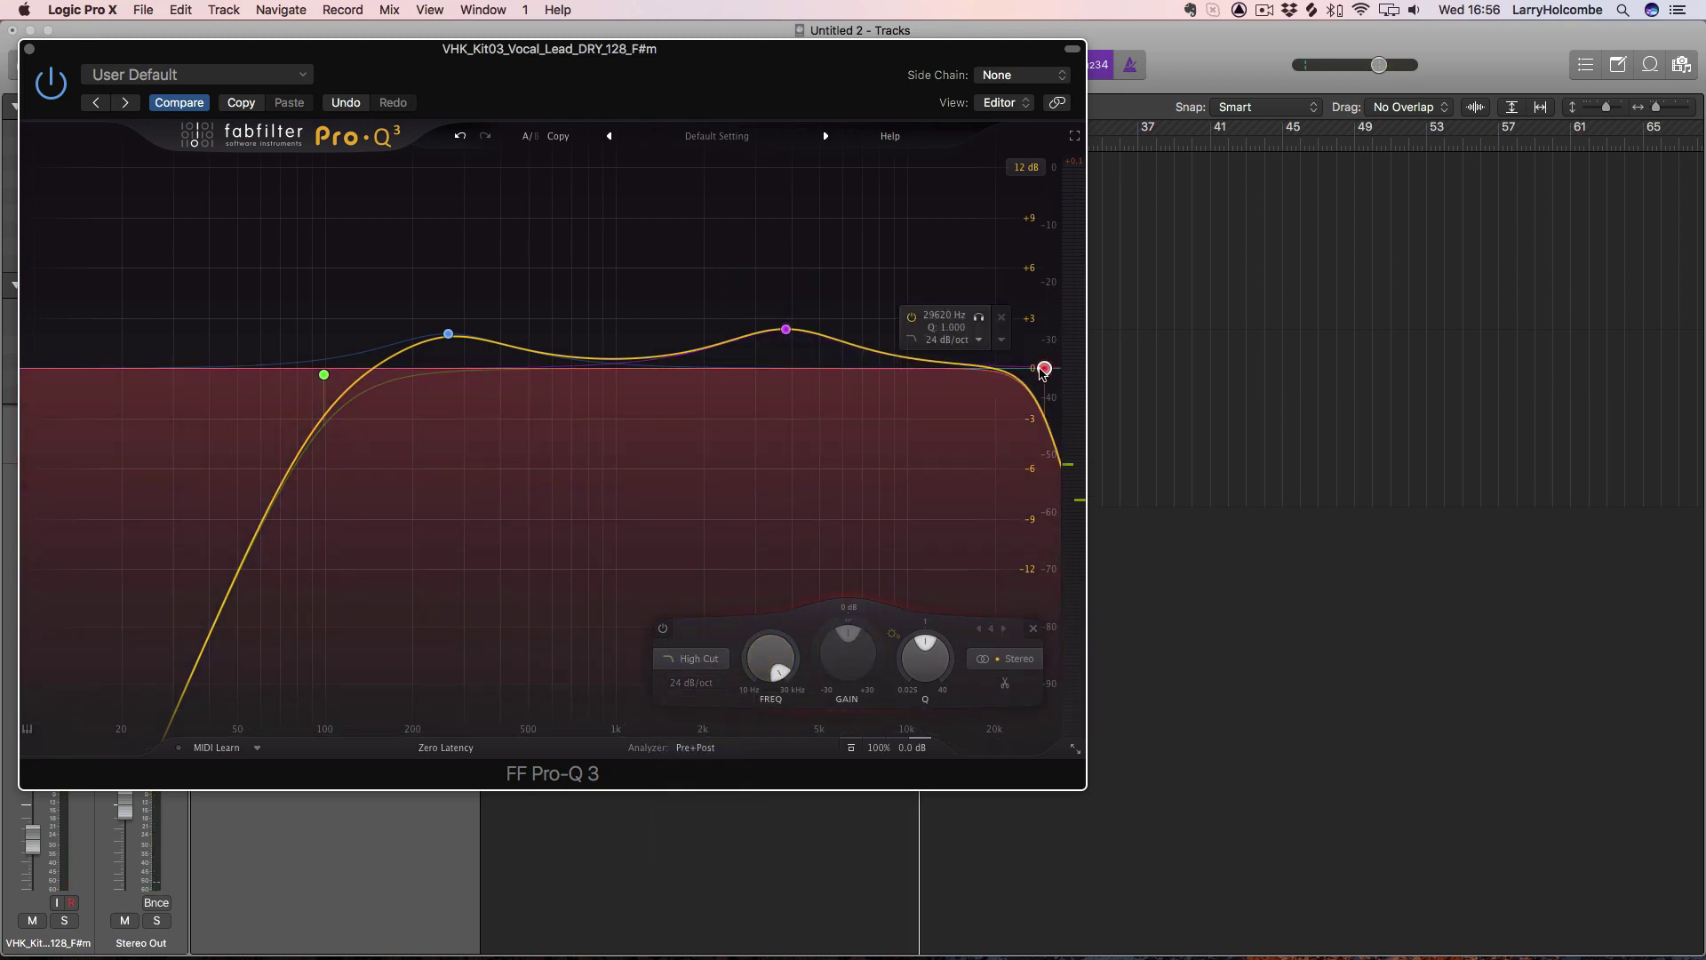
# Step: During playback, raise the low bell band and narrow its Q to about 2.46, and fine-tune the upper bell near 4.1 kHz
pyautogui.press('space')
pyautogui.moveTo(449, 334); pyautogui.dragTo(449, 321)
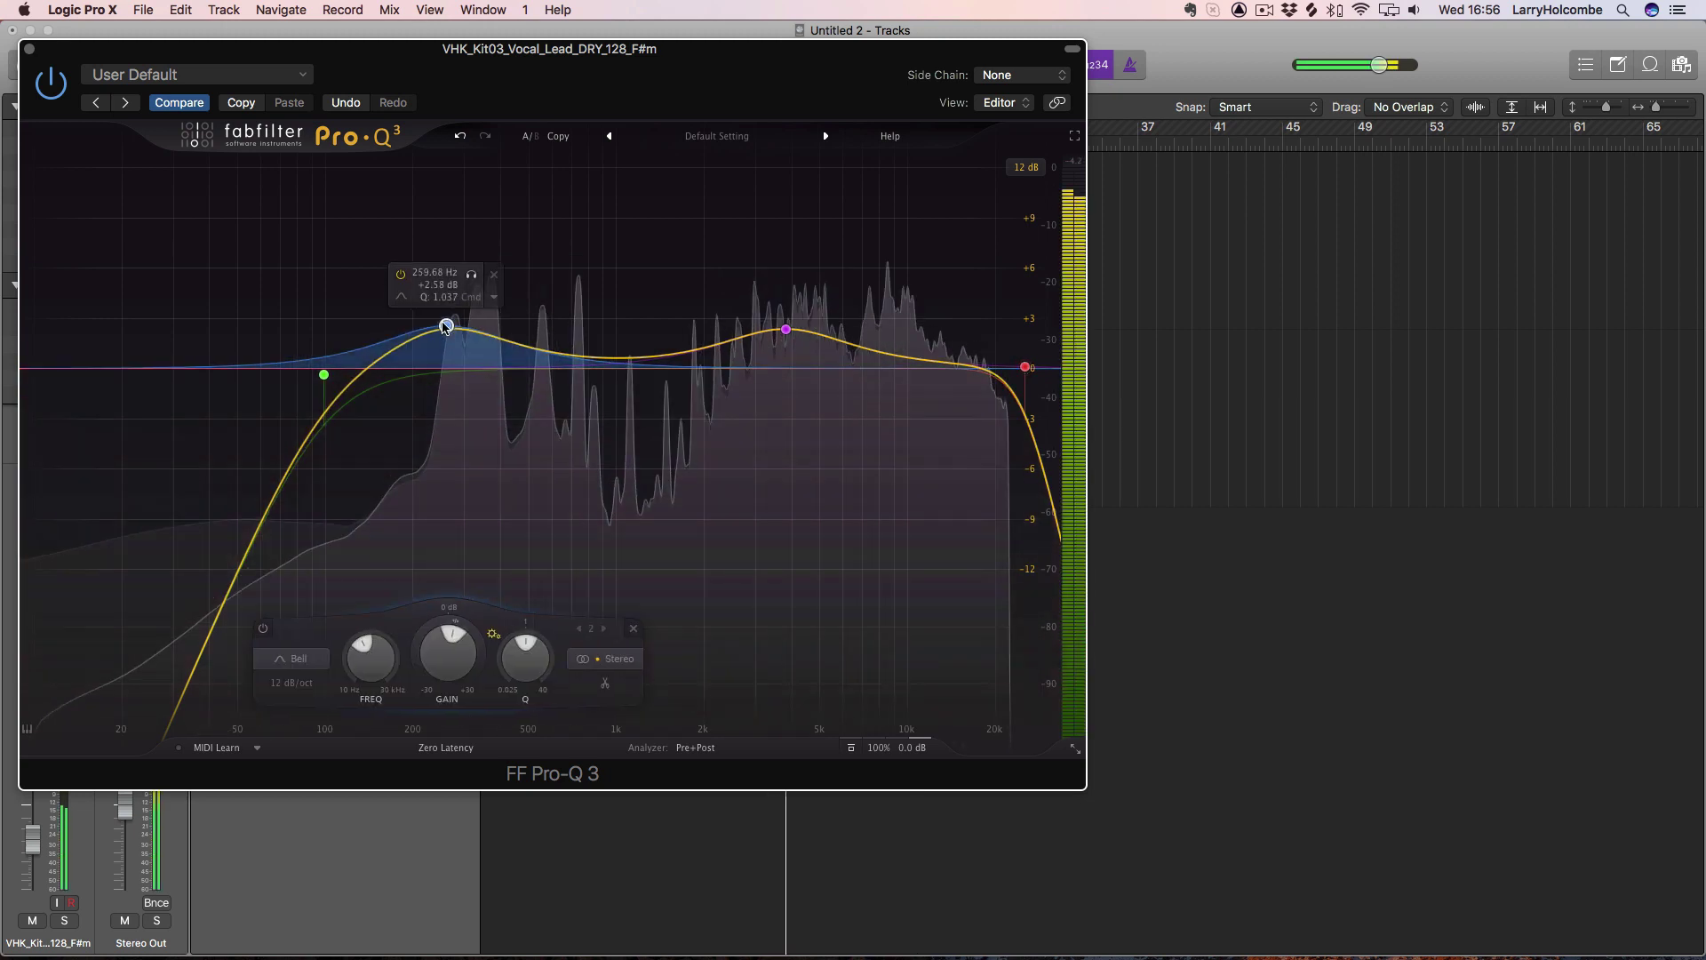
pyautogui.moveTo(525, 659); pyautogui.dragTo(525, 633)
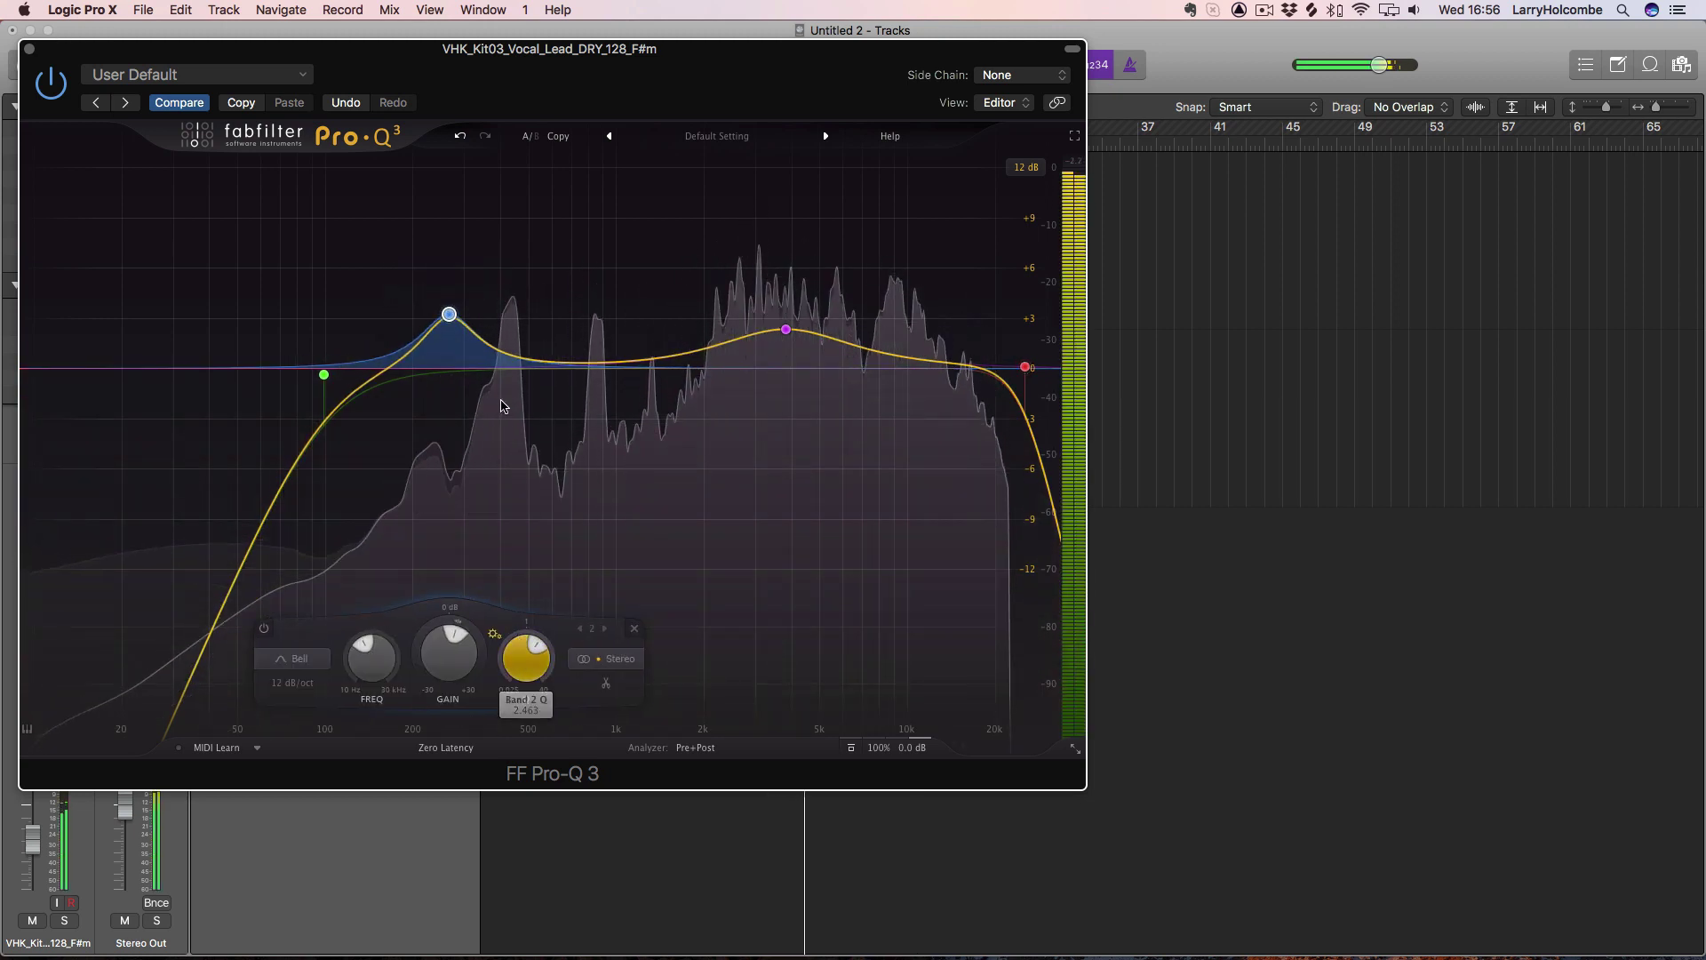
pyautogui.moveTo(783, 328); pyautogui.dragTo(794, 325)
pyautogui.scroll(3, 870, 658)
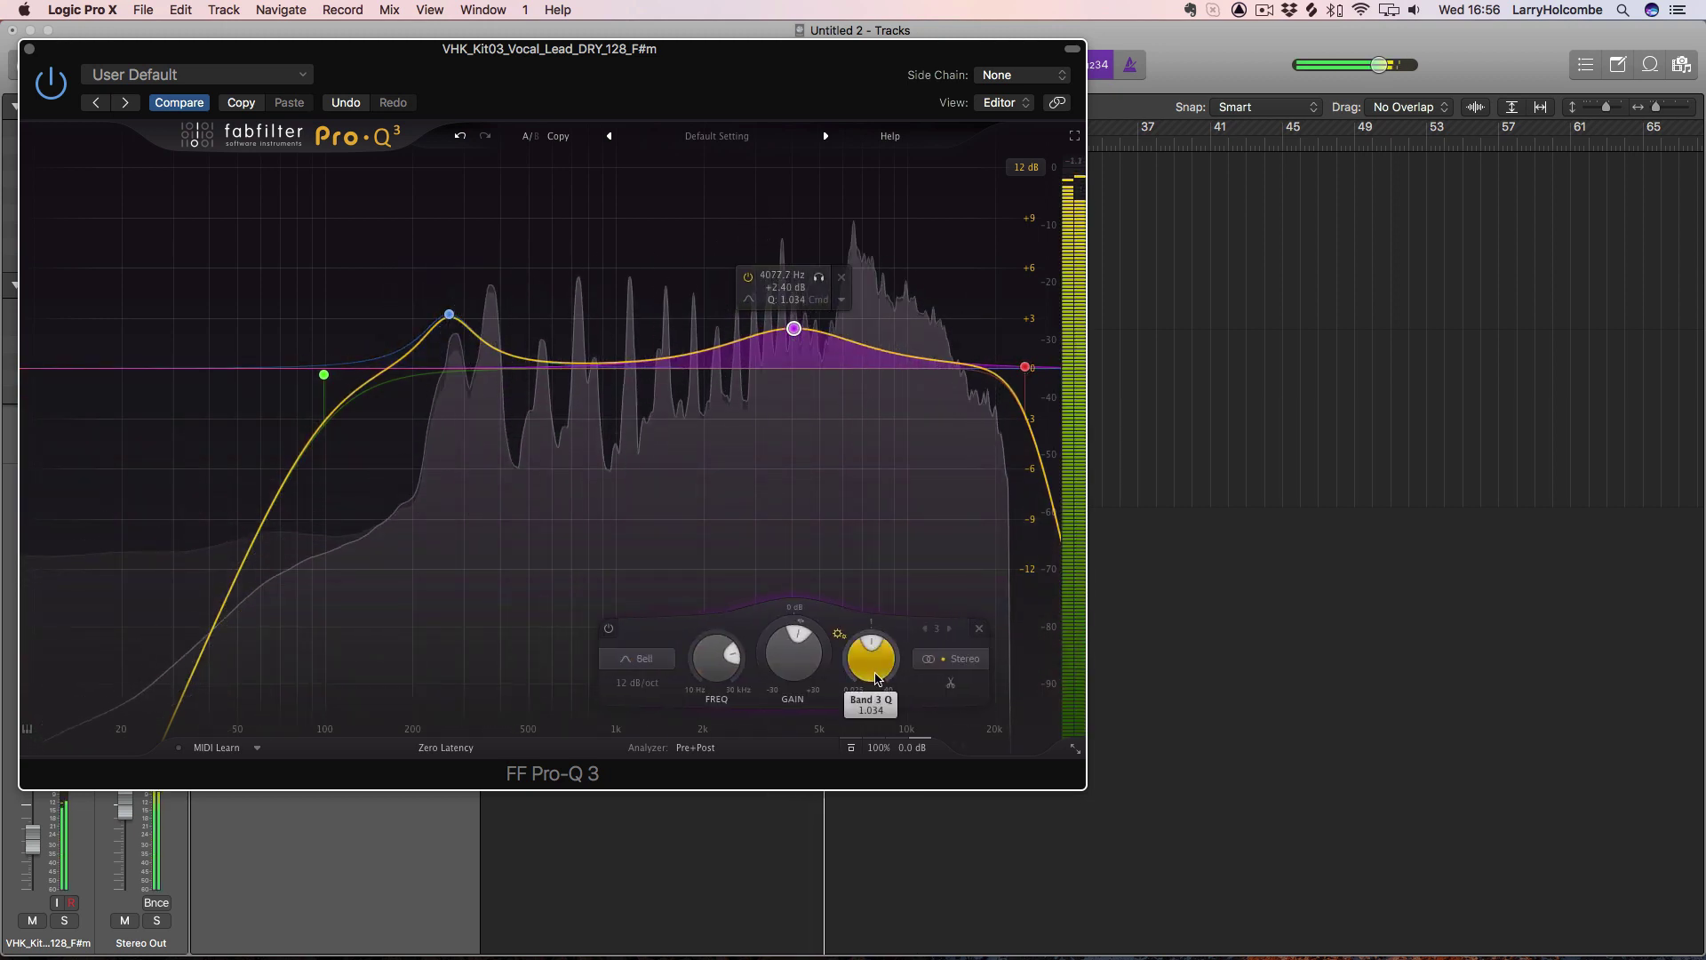
# Step: Bypass and re-enable all the EQ bands together to compare the vocal, and close the equalizer window
pyautogui.moveTo(236, 240); pyautogui.dragTo(1047, 722)
pyautogui.click(463, 628)
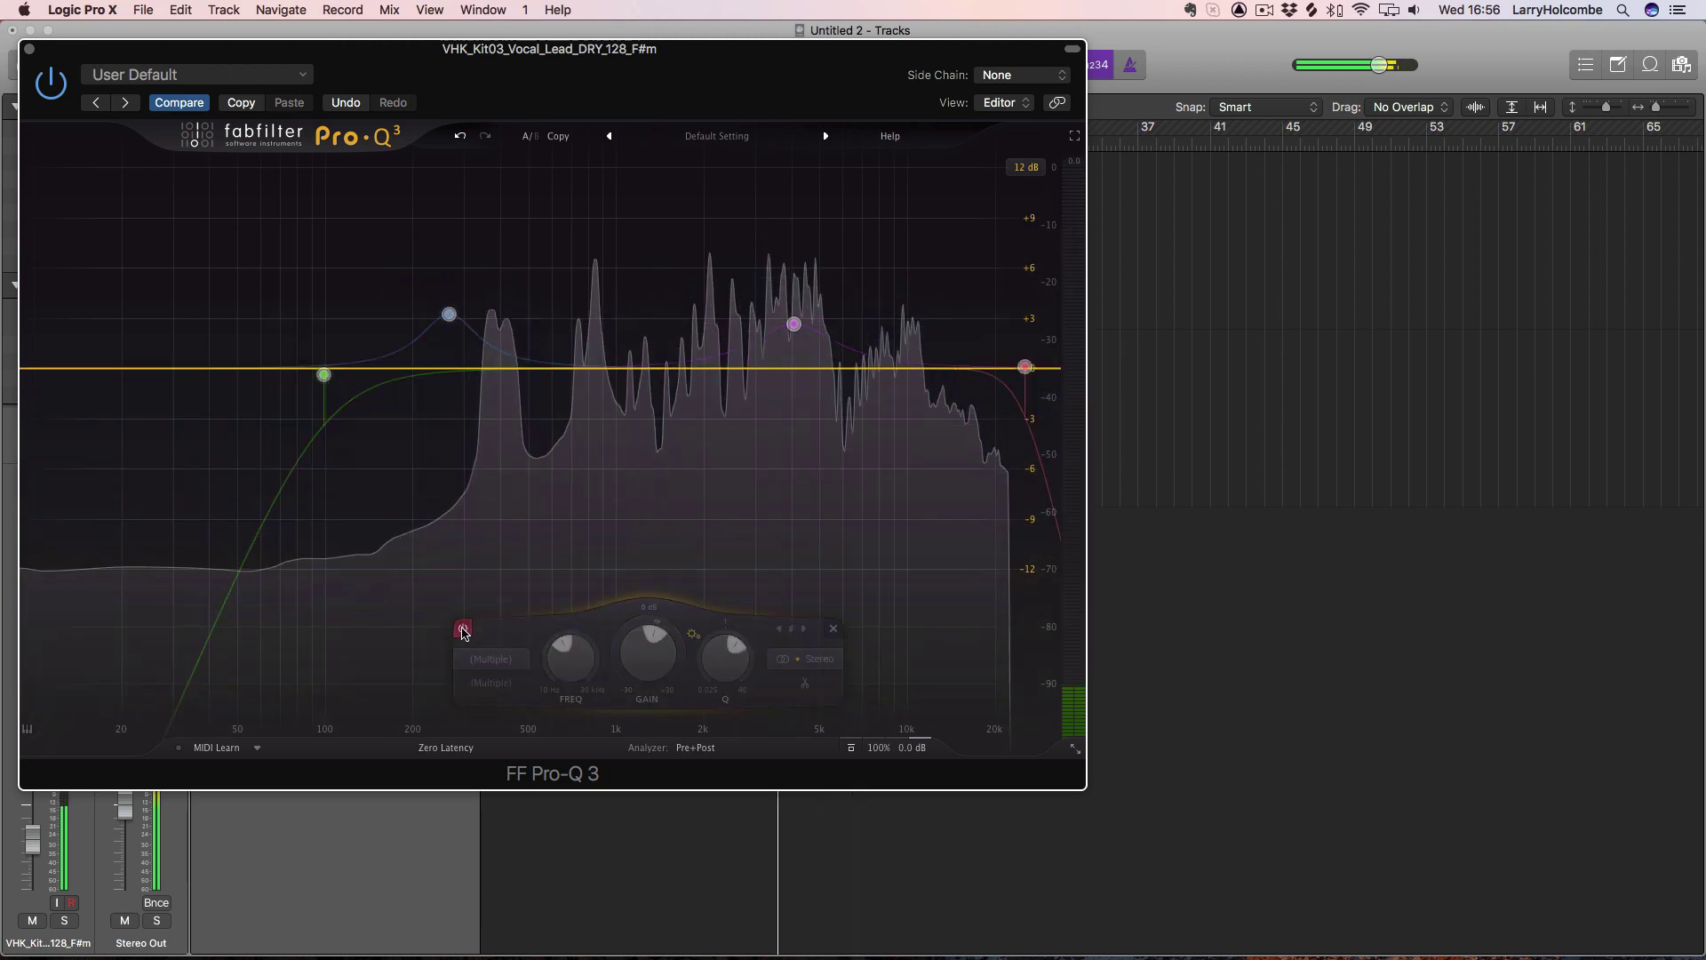
pyautogui.click(463, 628)
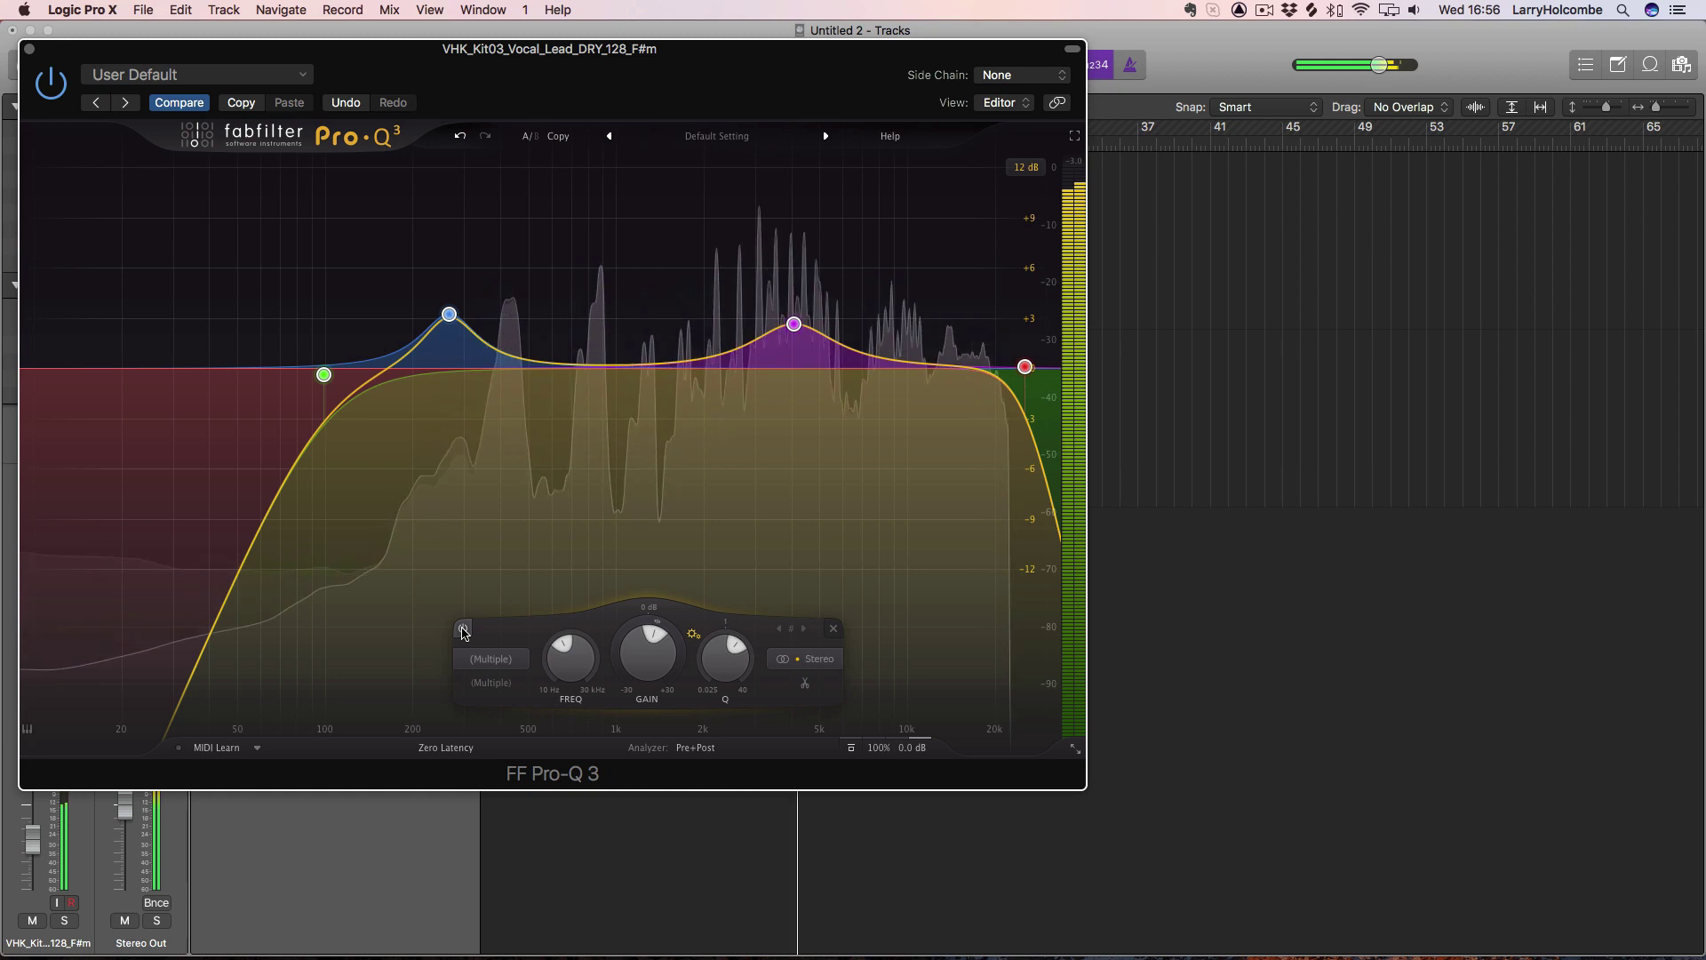
pyautogui.click(28, 50)
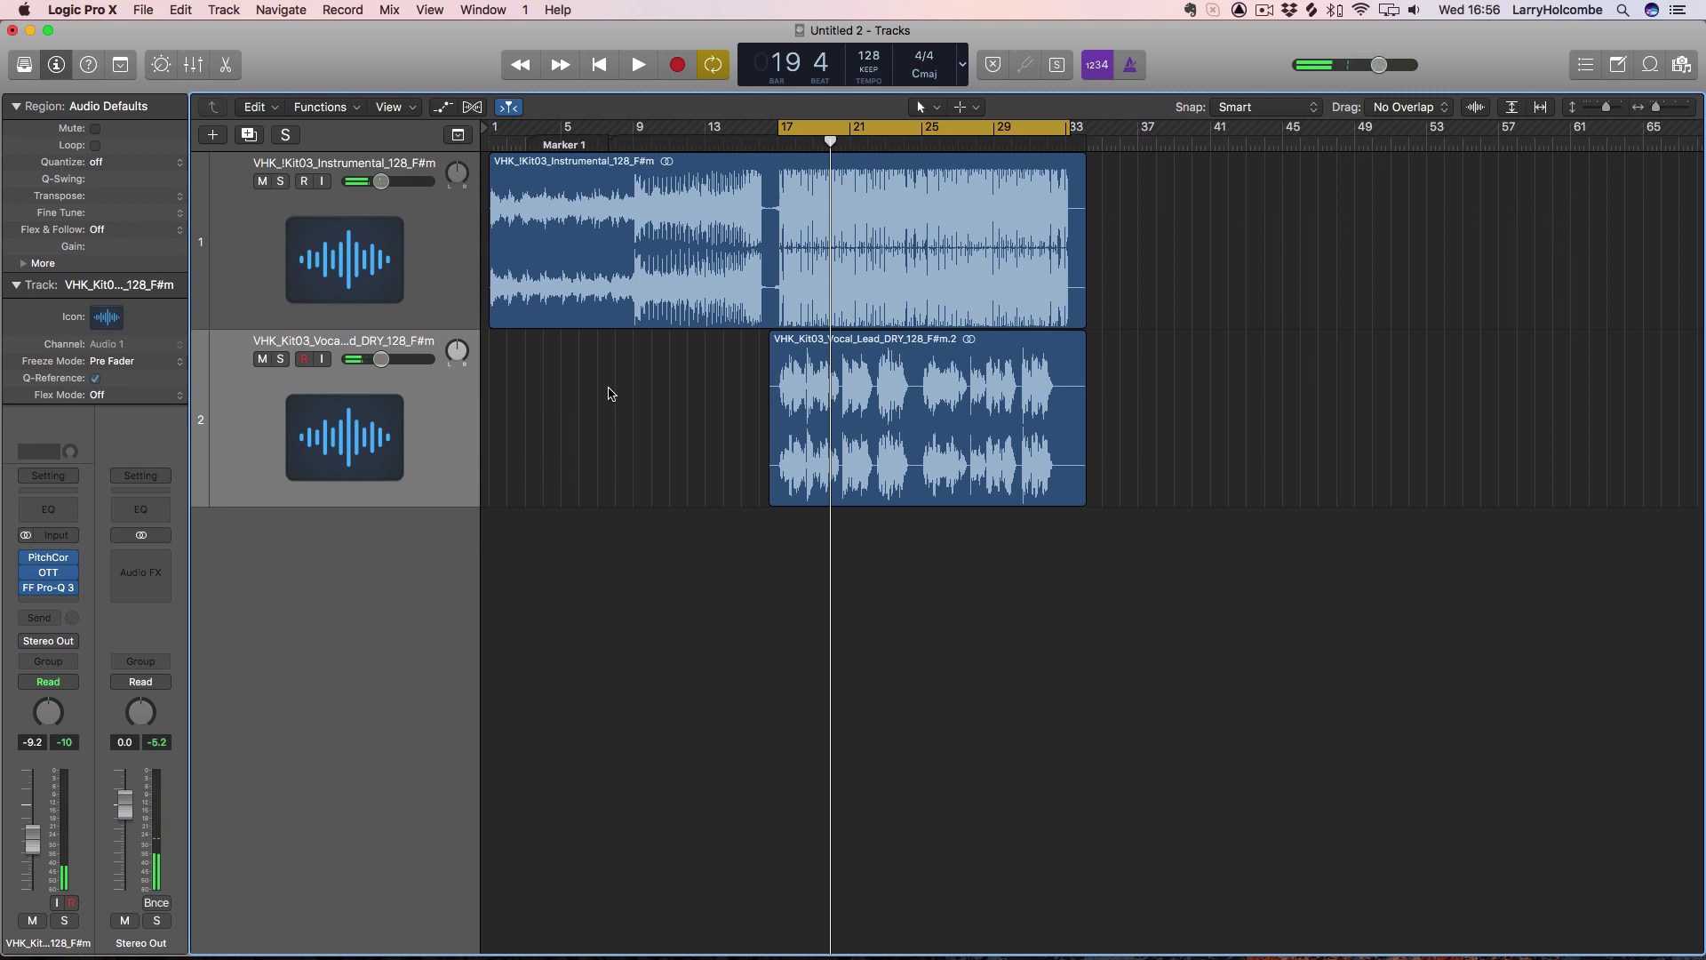
# Step: Insert the FF Saturn saturation plug-in after Pro-Q 3 on the vocal track
pyautogui.click(49, 602)
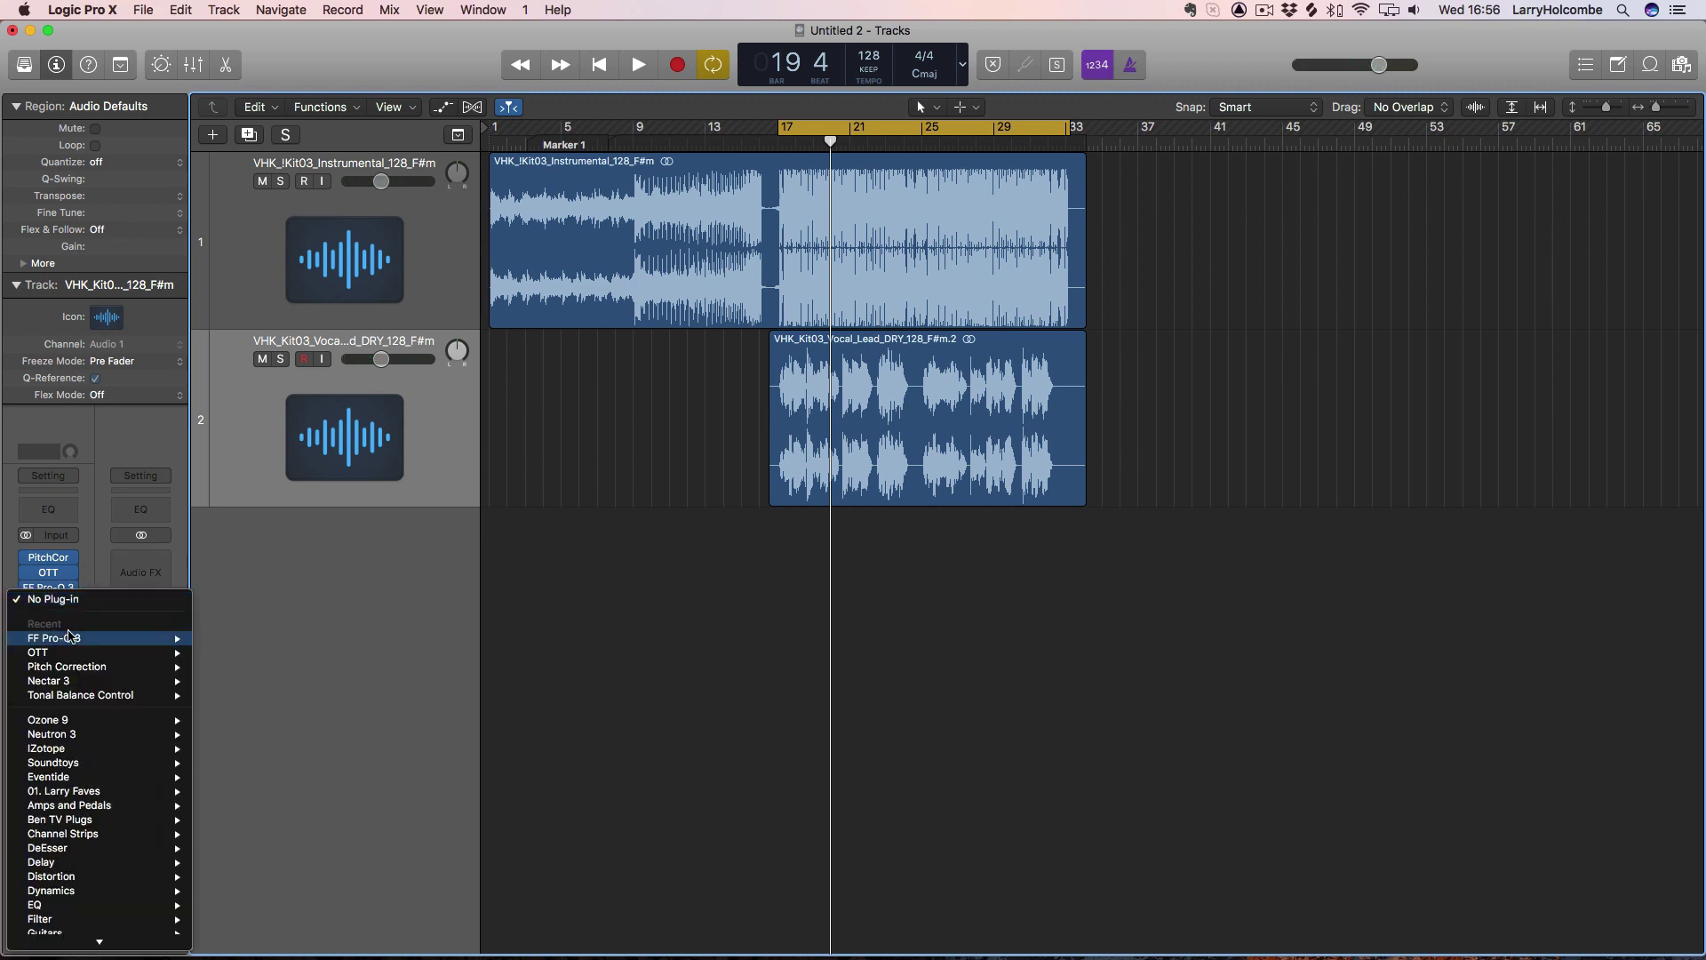
pyautogui.moveTo(91, 699)
pyautogui.scroll(-5, 98, 889)
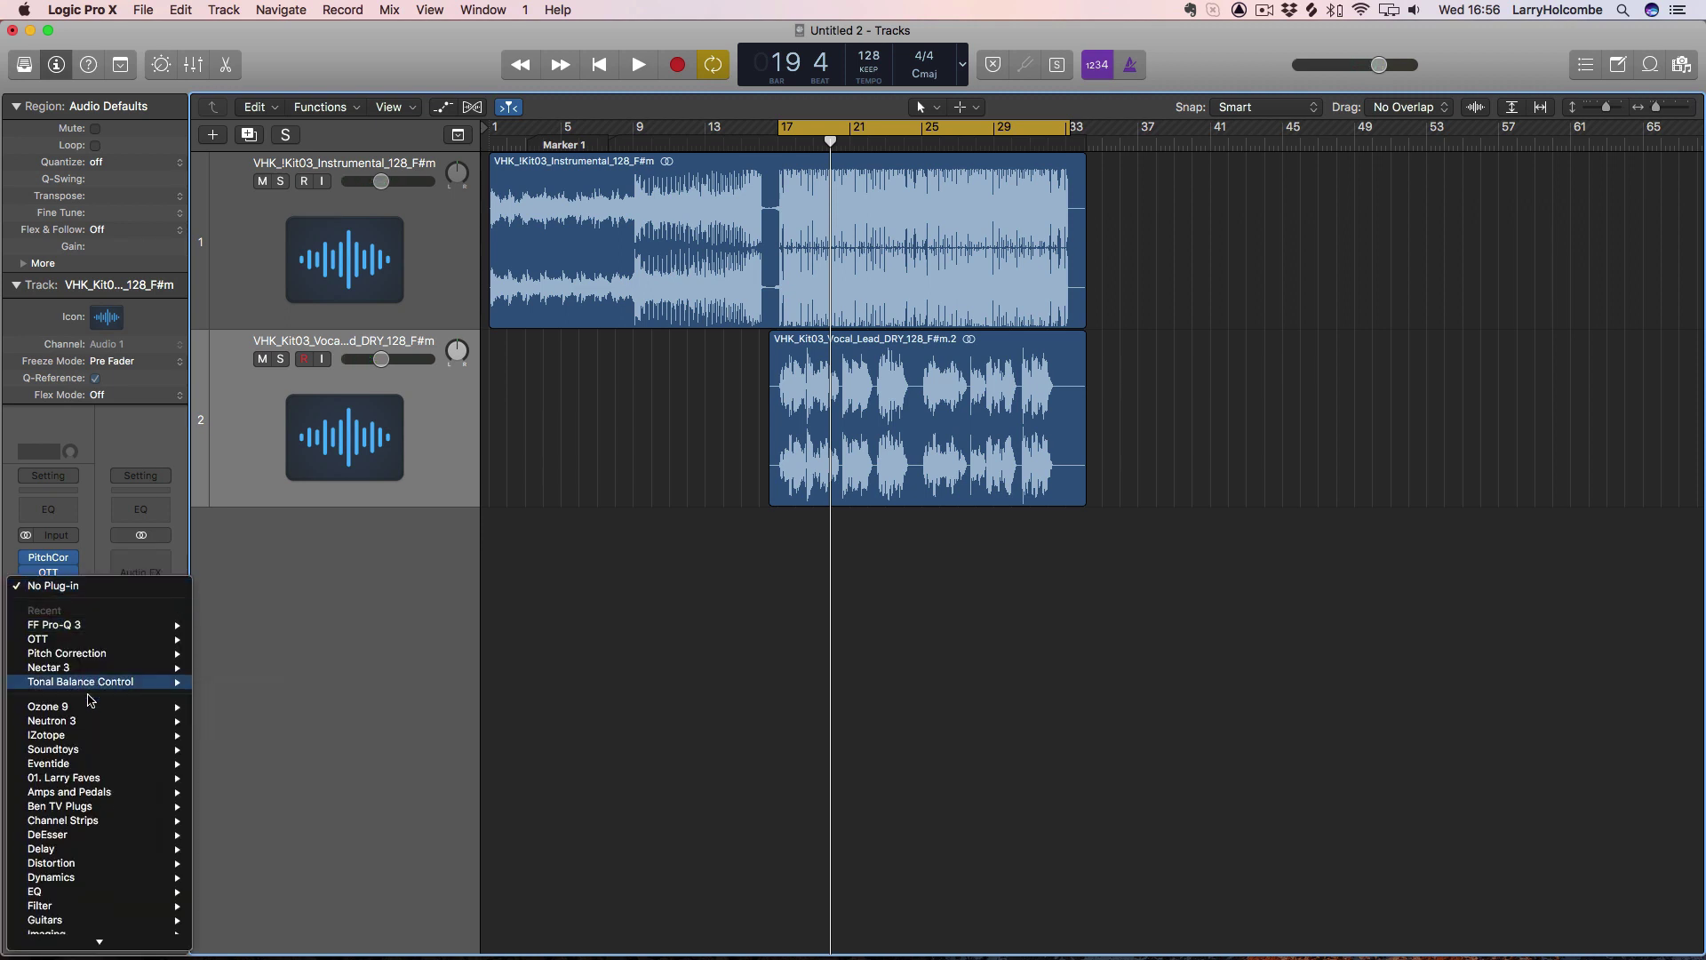
pyautogui.moveTo(107, 848)
pyautogui.moveTo(293, 769)
pyautogui.click(410, 771)
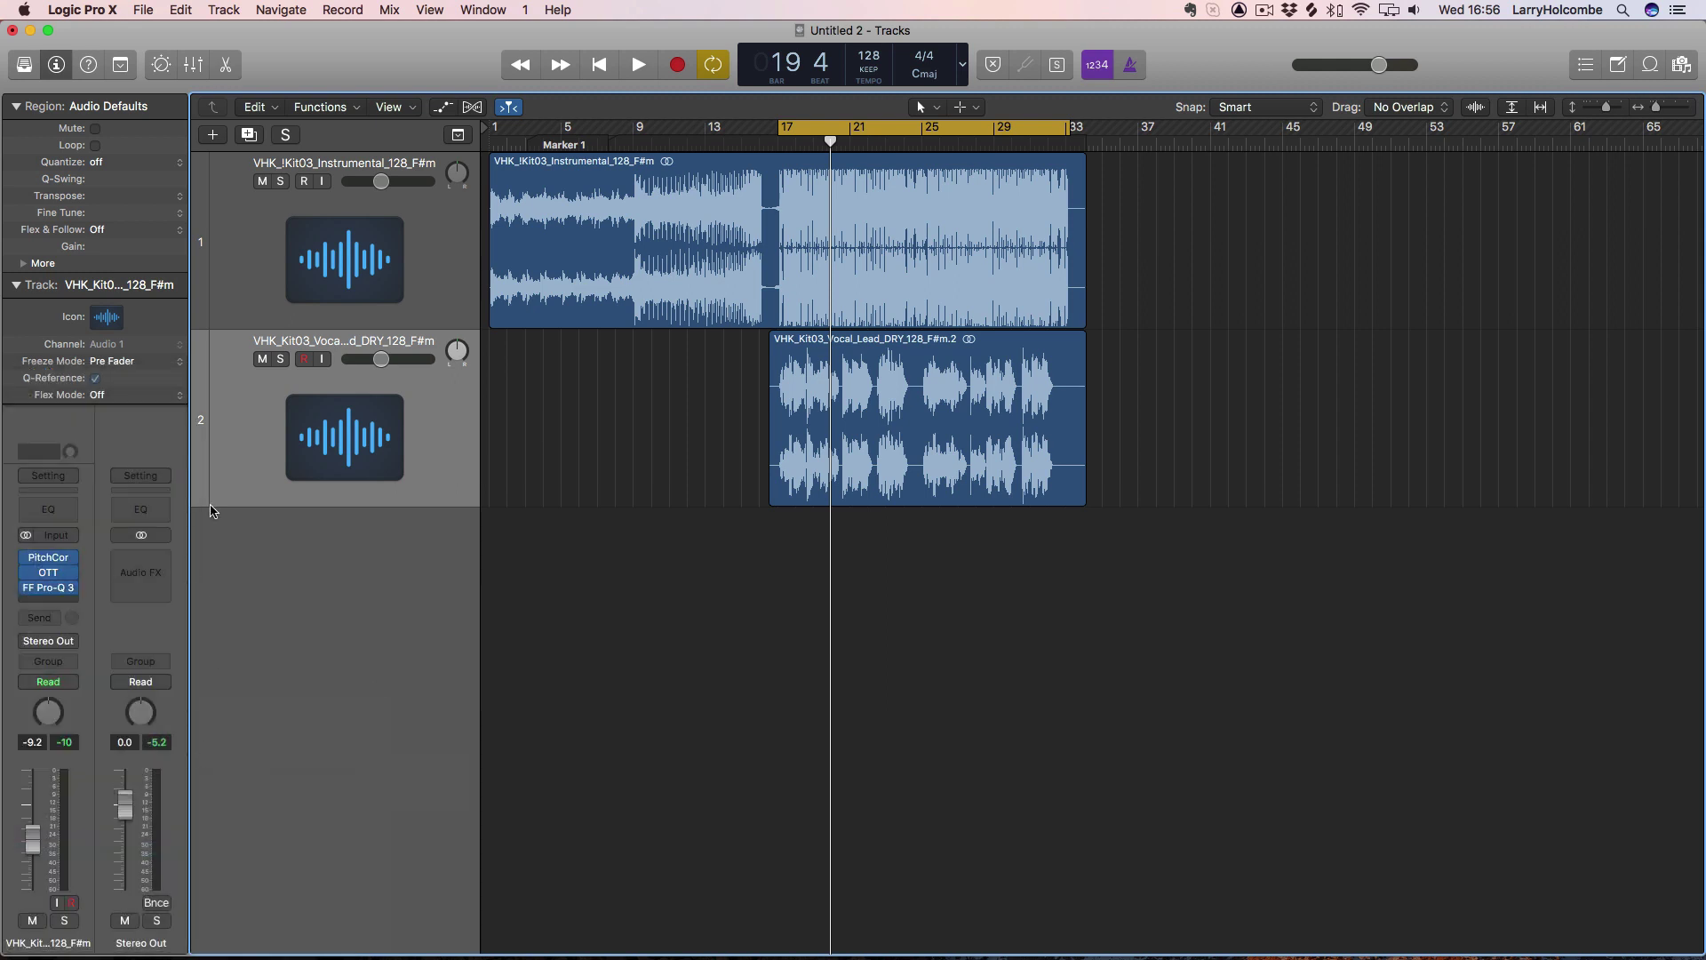
# Step: During playback, set Saturn to the Clean Tube style, increase its drive, and raise the treble and presence tone levels
pyautogui.press('space')
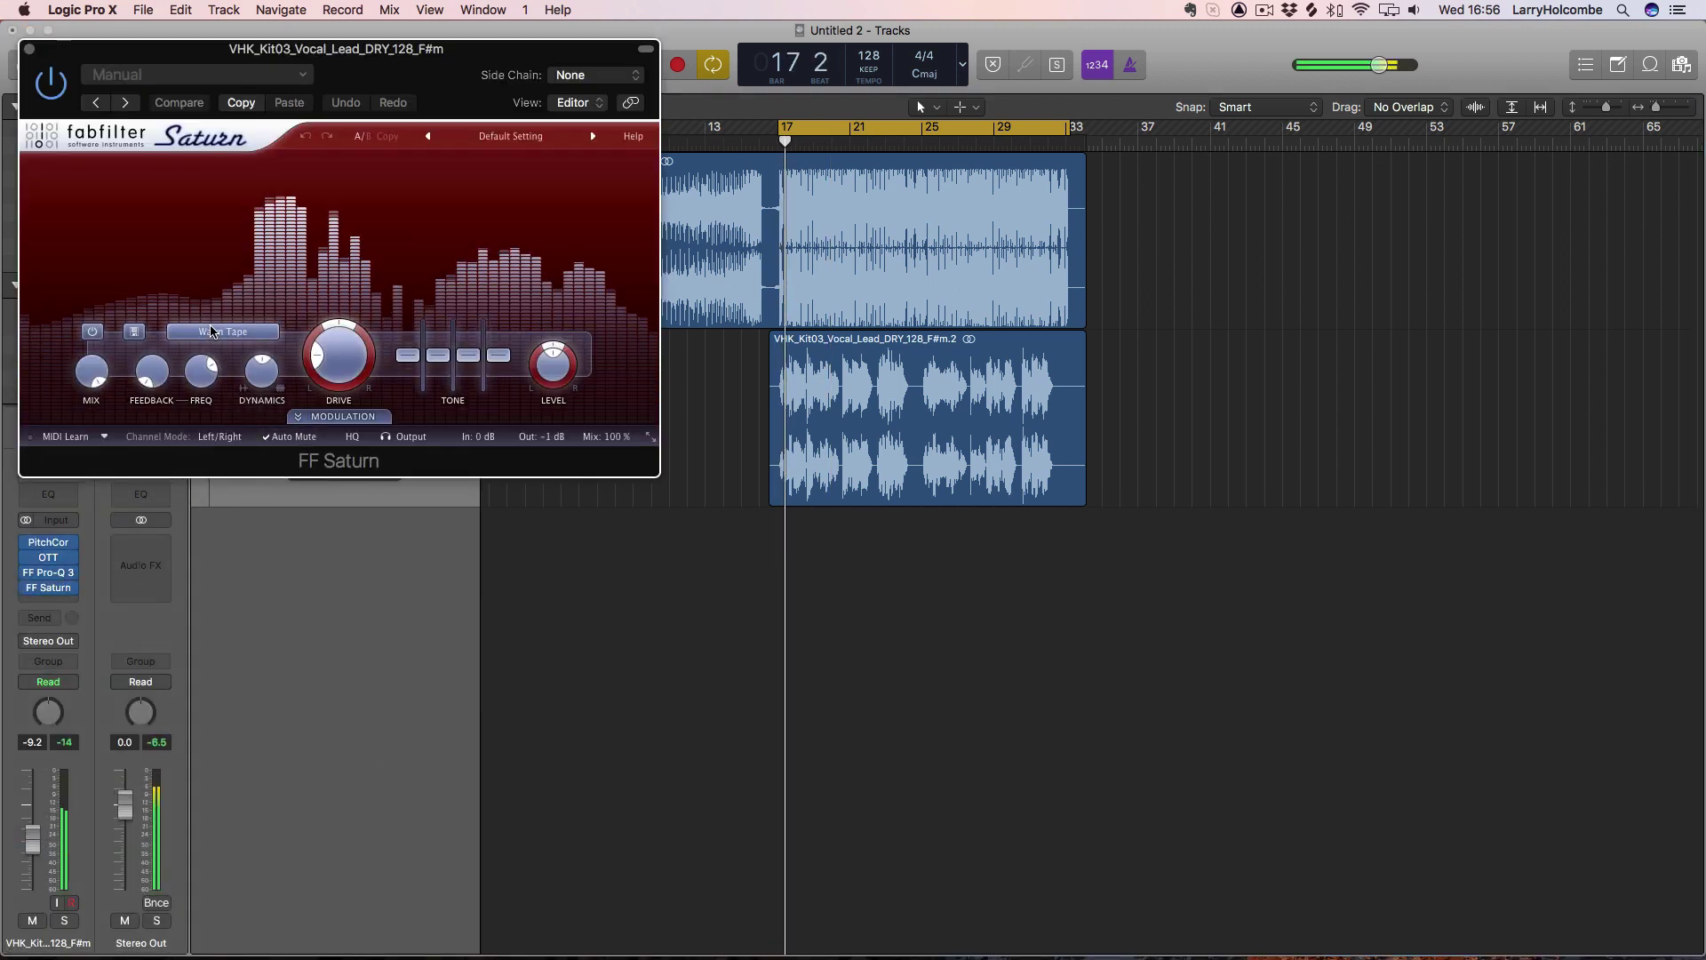
pyautogui.click(217, 333)
pyautogui.click(218, 353)
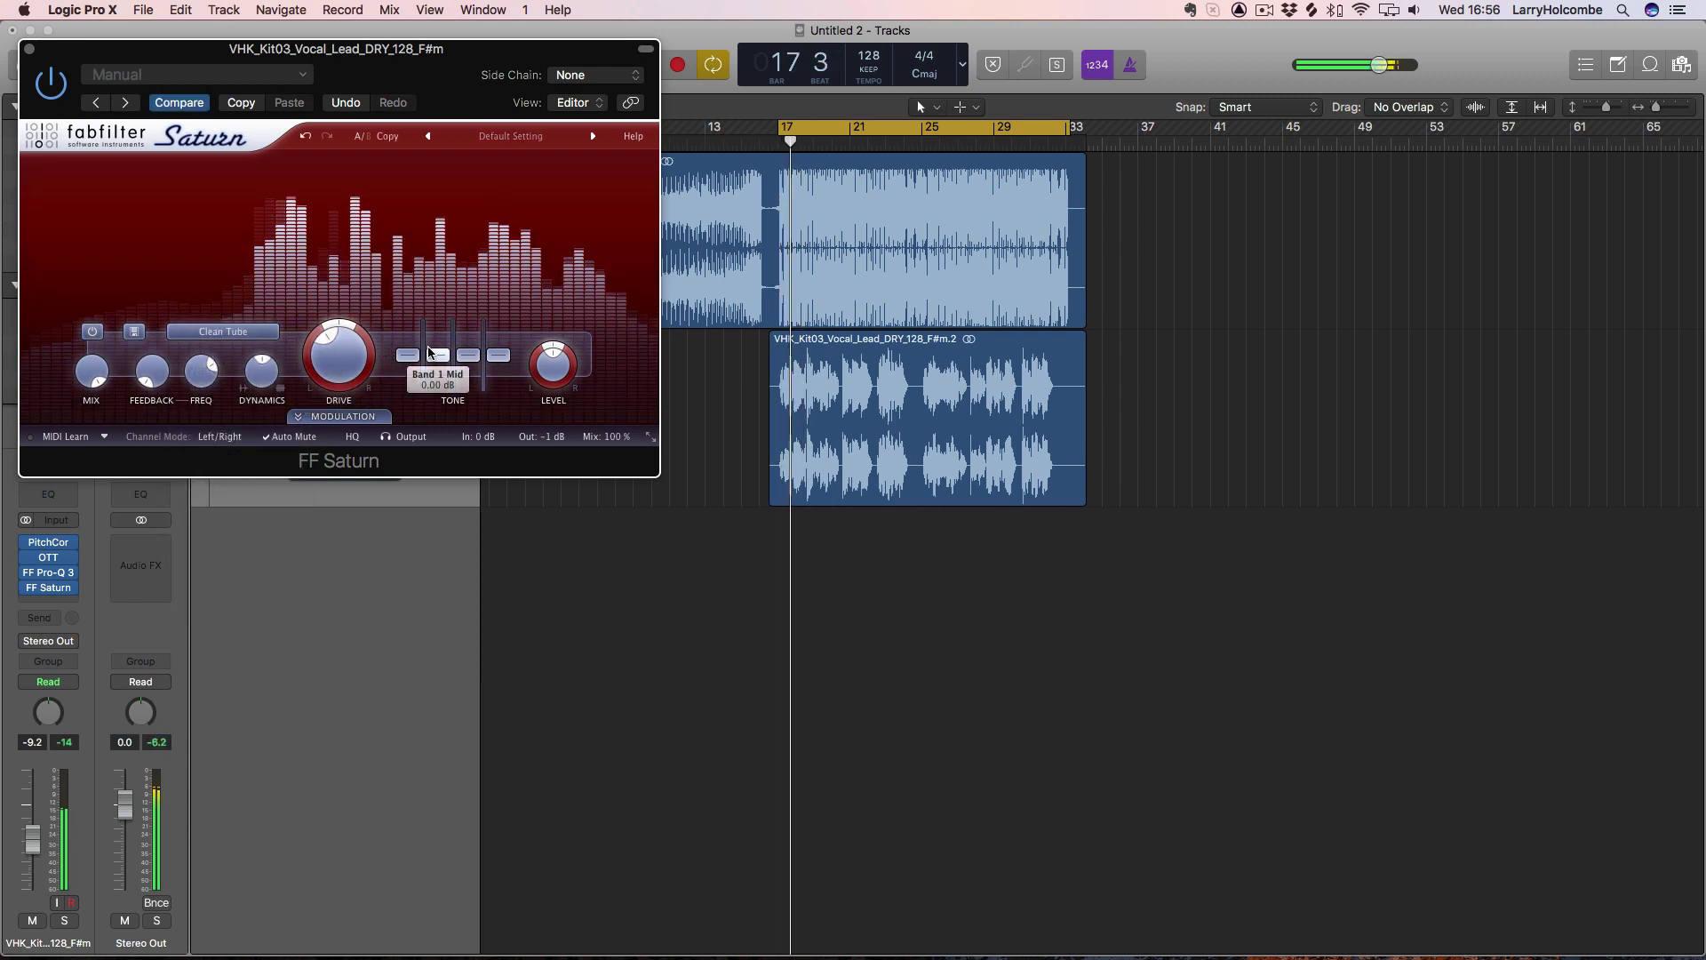
pyautogui.moveTo(498, 356); pyautogui.dragTo(499, 347)
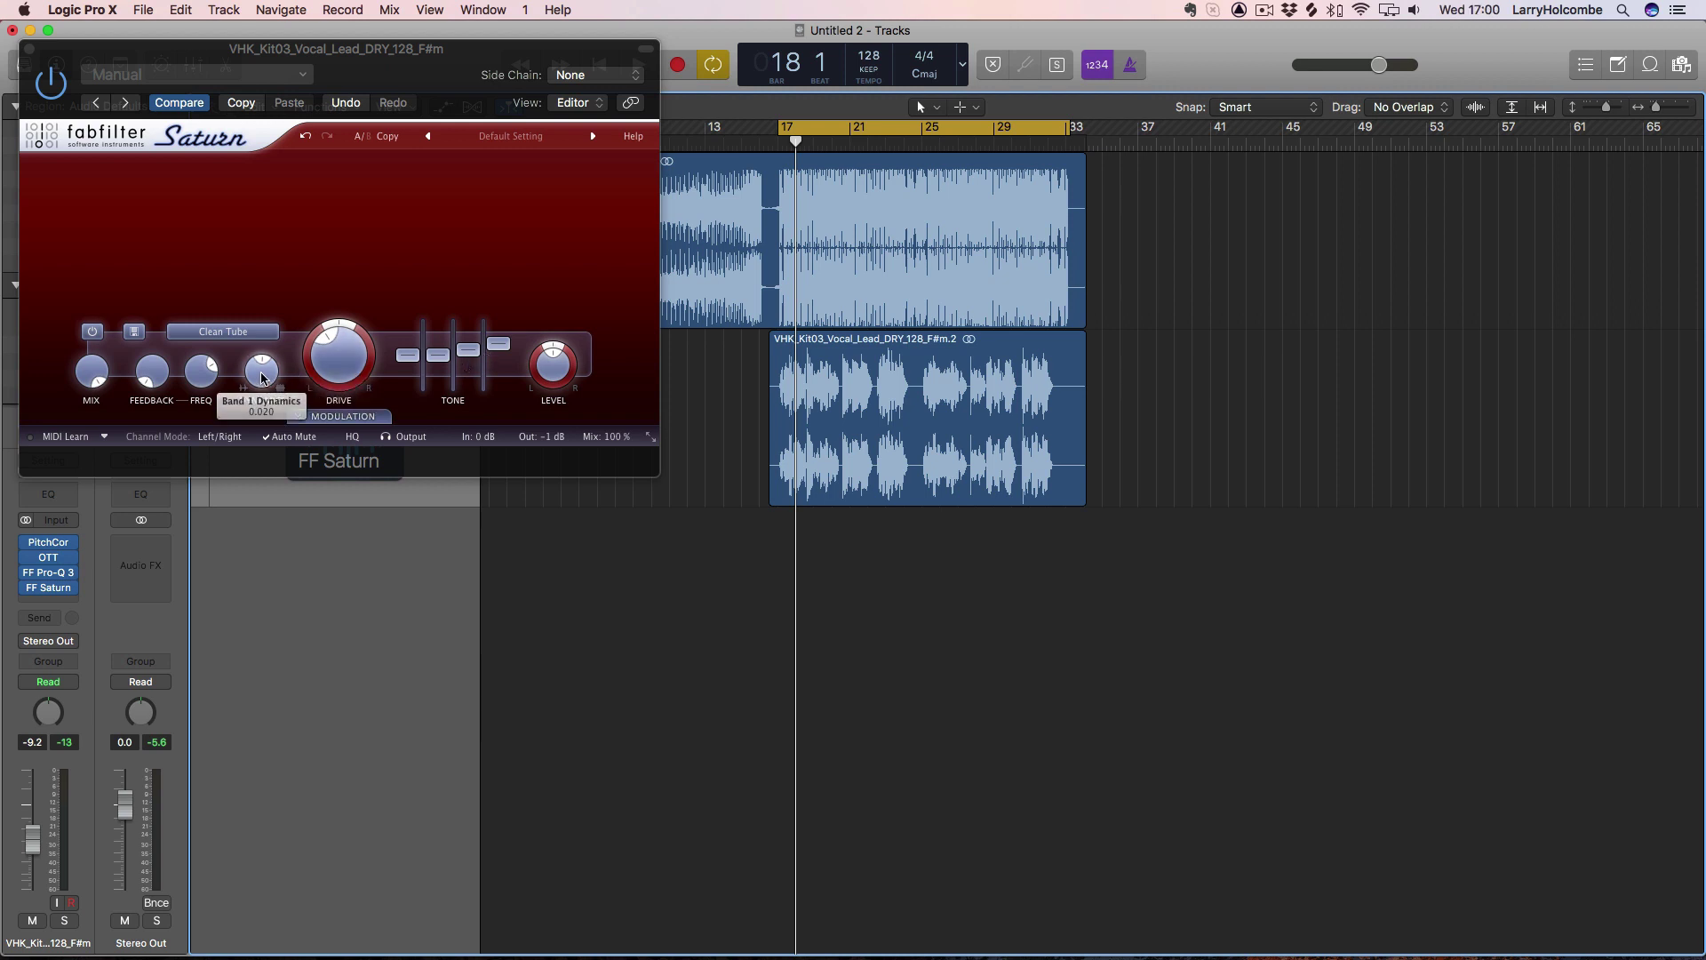
# Step: Raise Saturn's band 1 dynamics to about 0.42 while the vocal plays
pyautogui.moveTo(257, 365); pyautogui.dragTo(261, 374)
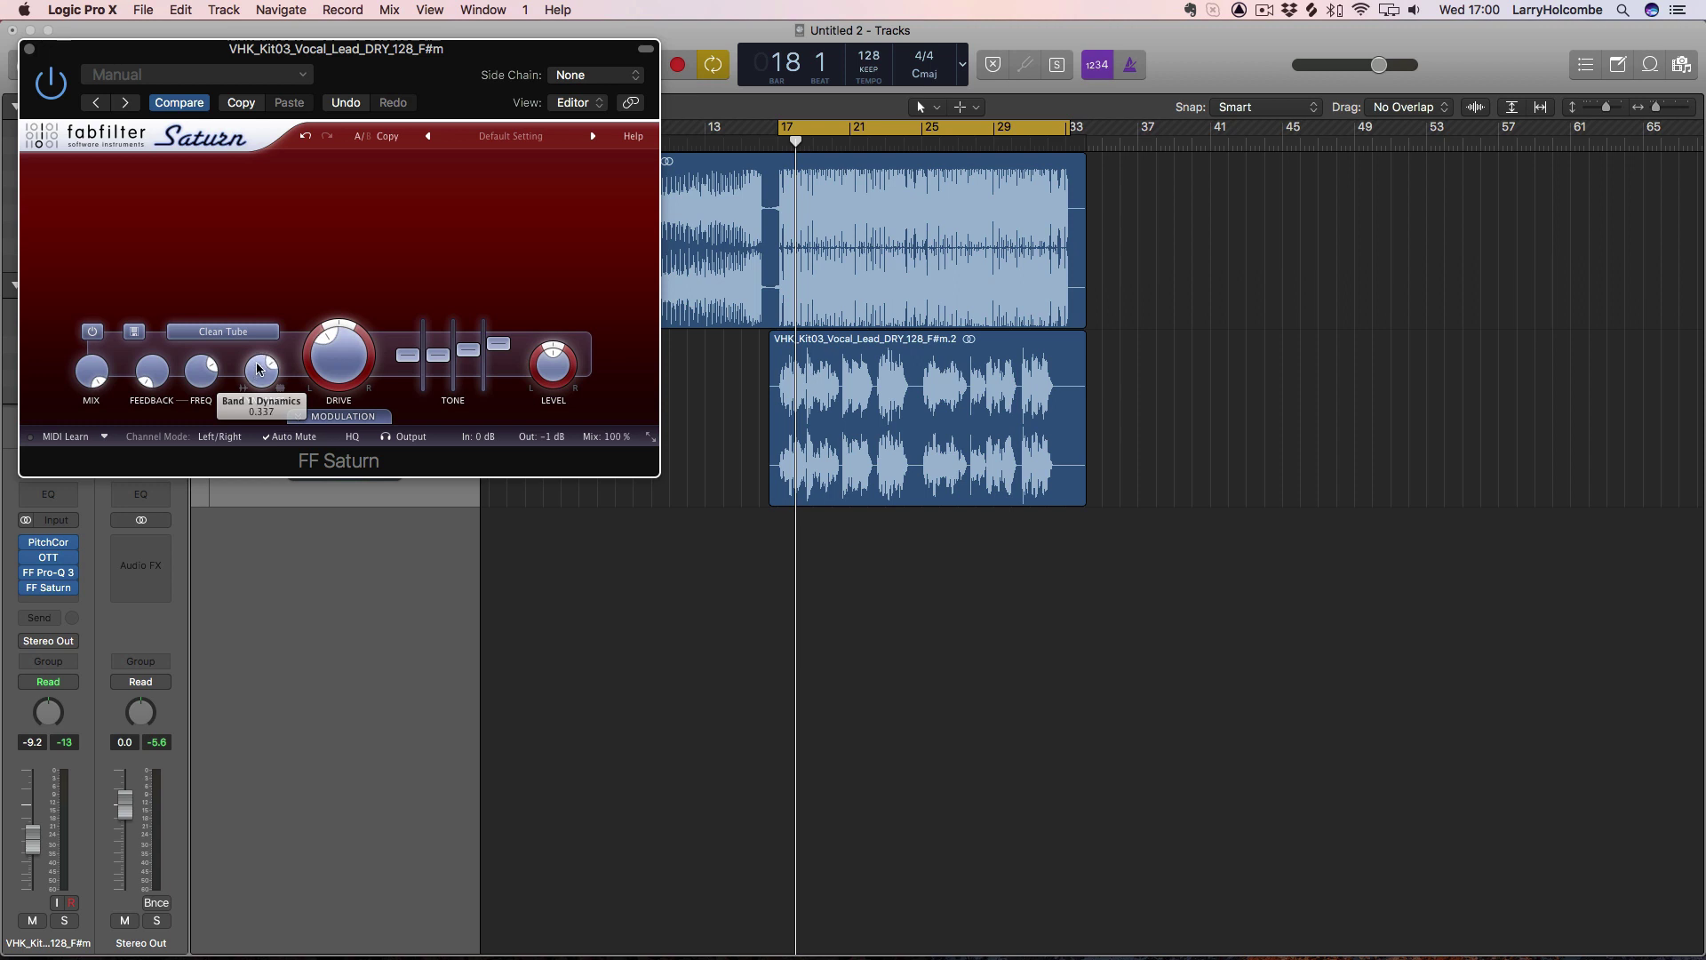
pyautogui.press('space')
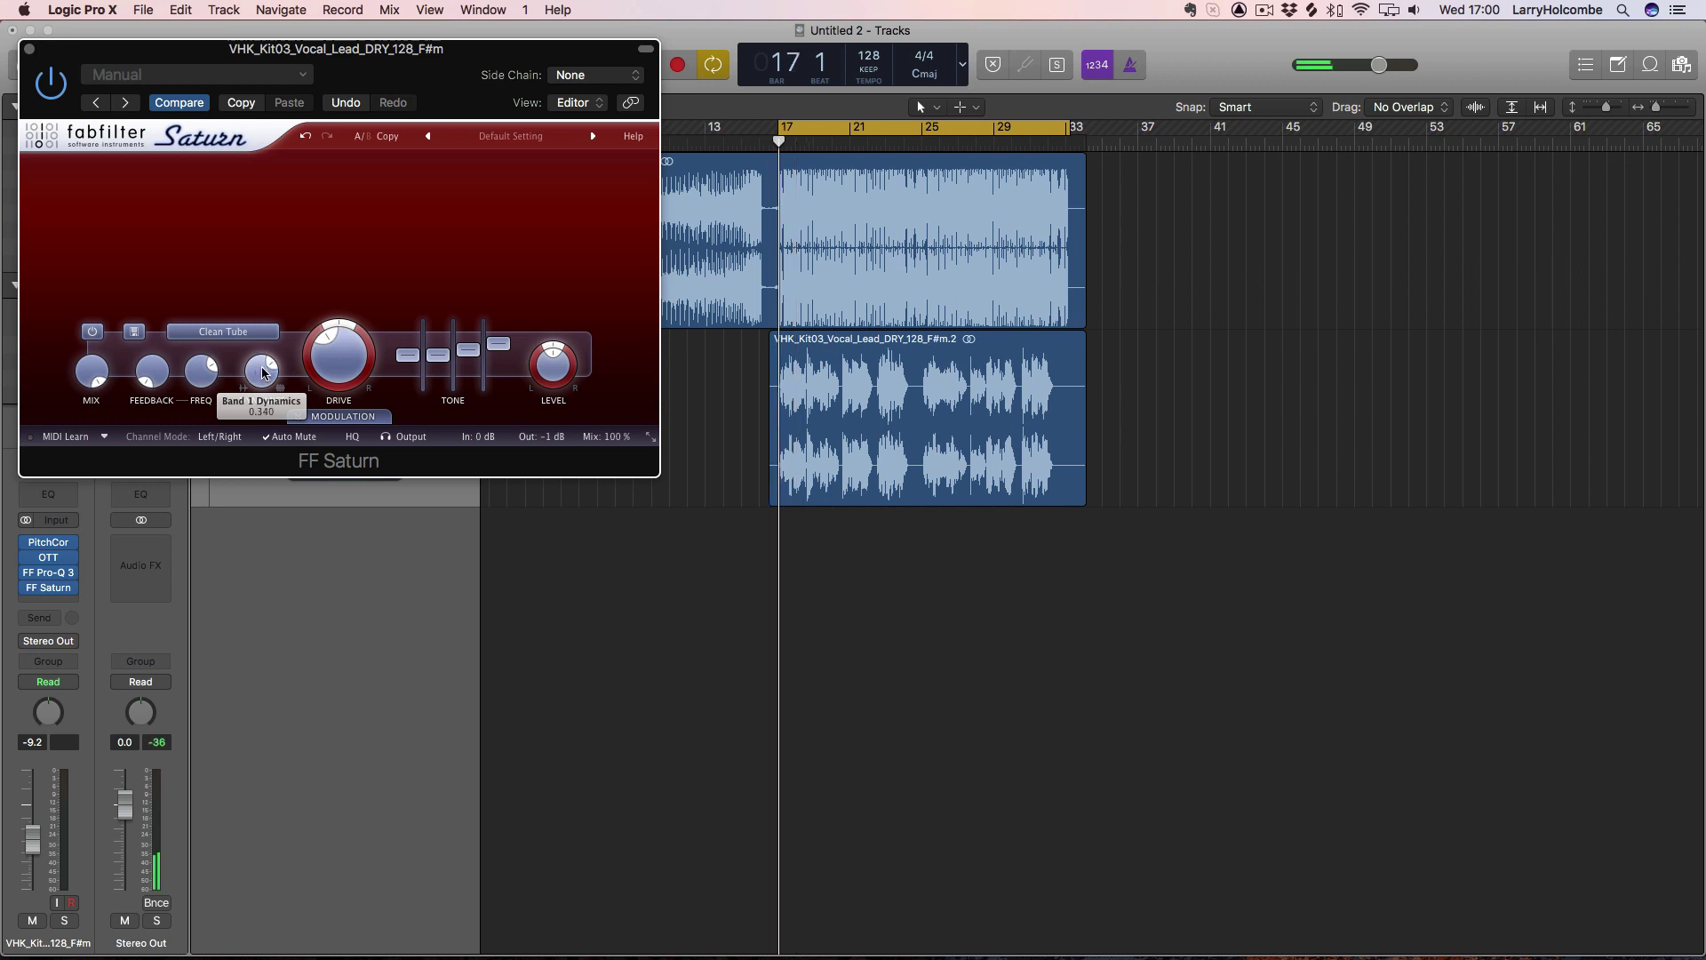
pyautogui.moveTo(264, 371)
pyautogui.mouseDown()
pyautogui.moveTo(257, 302)
pyautogui.moveTo(261, 388)
pyautogui.mouseUp()
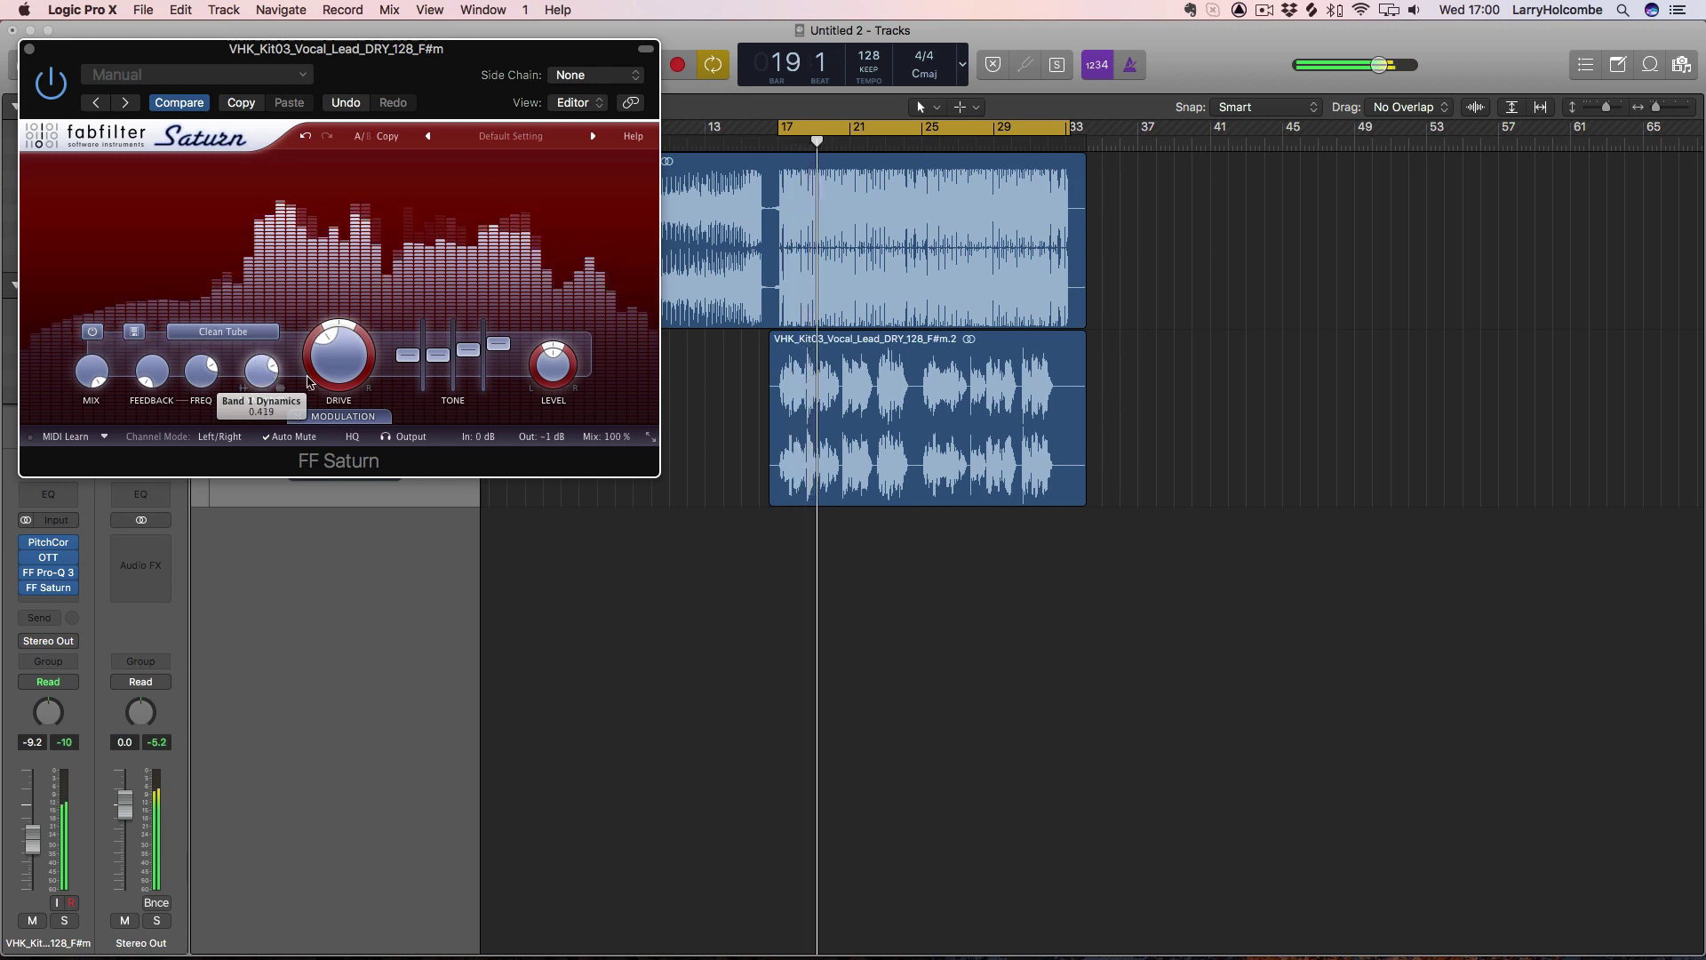
# Step: Compare the vocal with Saturn bypassed, rebalance its mid, treble and presence tone levels, and close the plug-in window
pyautogui.click(49, 84)
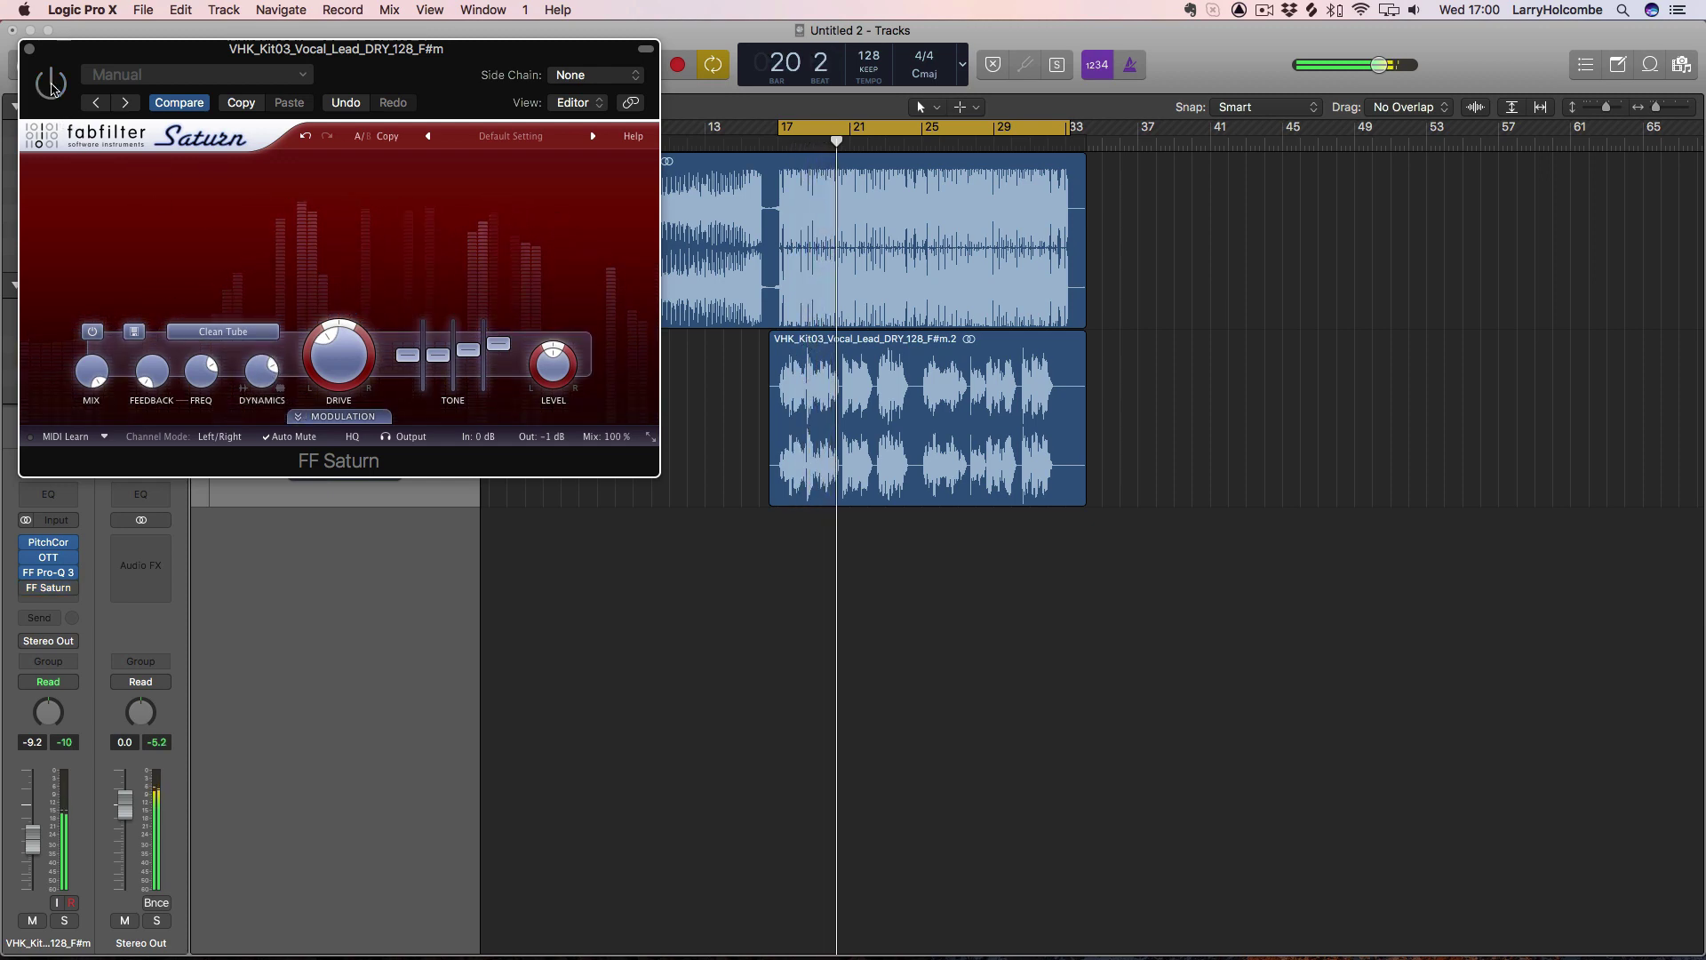
pyautogui.moveTo(260, 384); pyautogui.dragTo(261, 395)
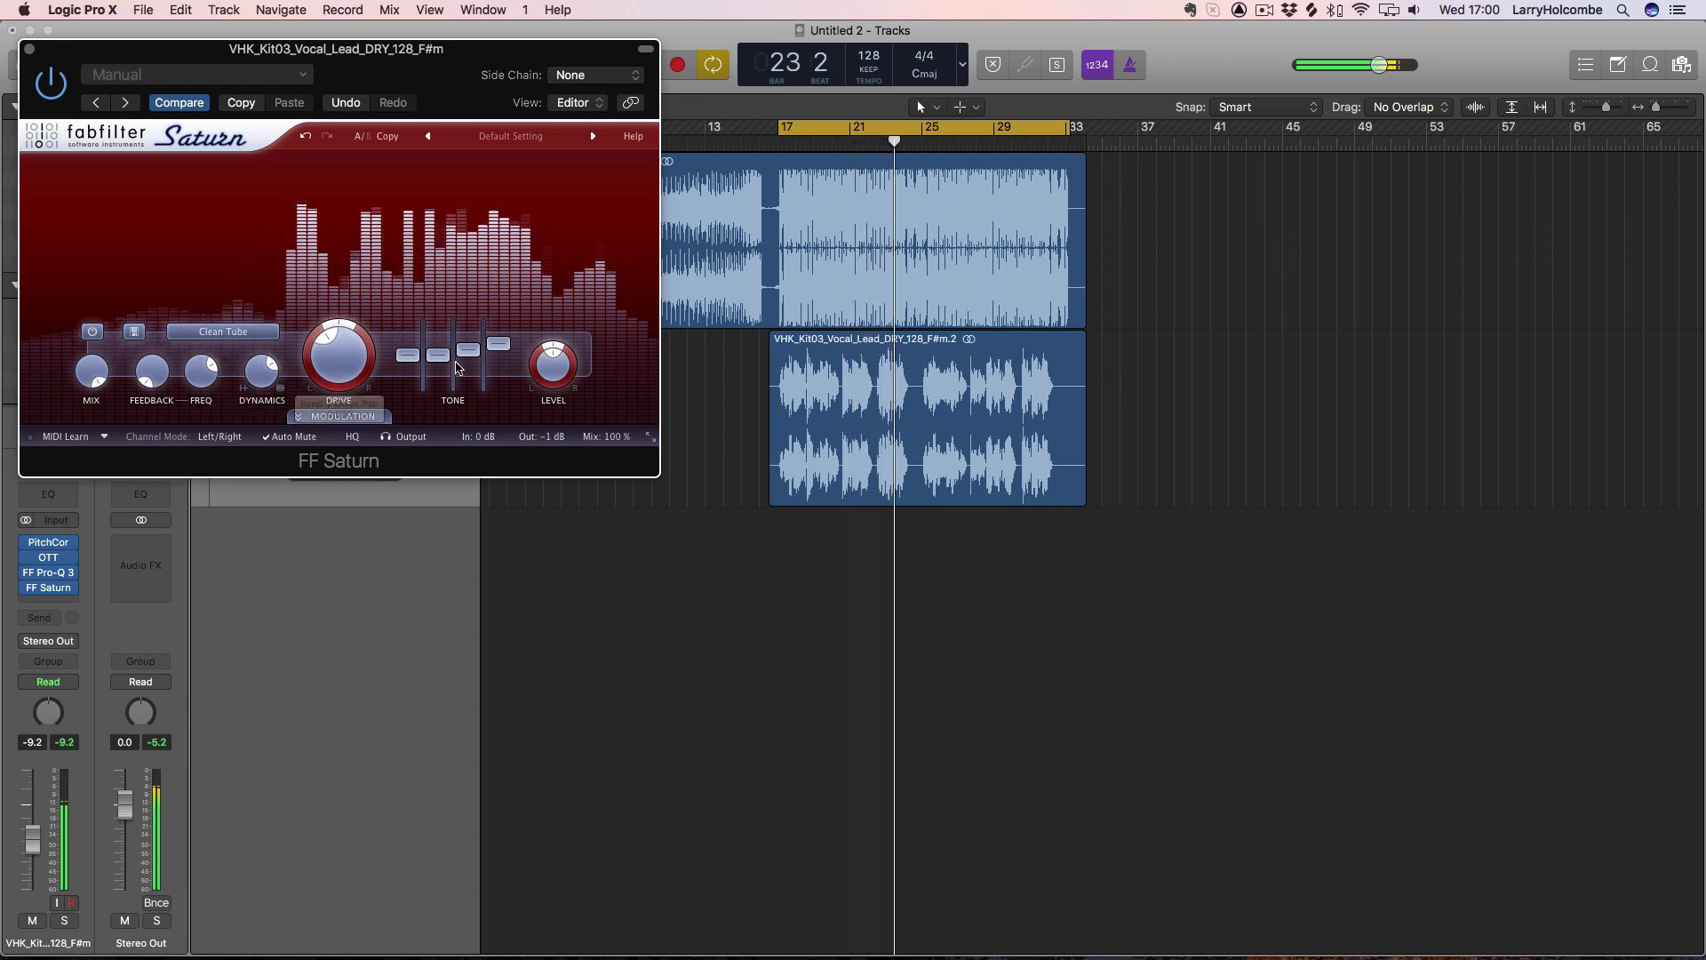
pyautogui.moveTo(437, 351); pyautogui.dragTo(500, 357)
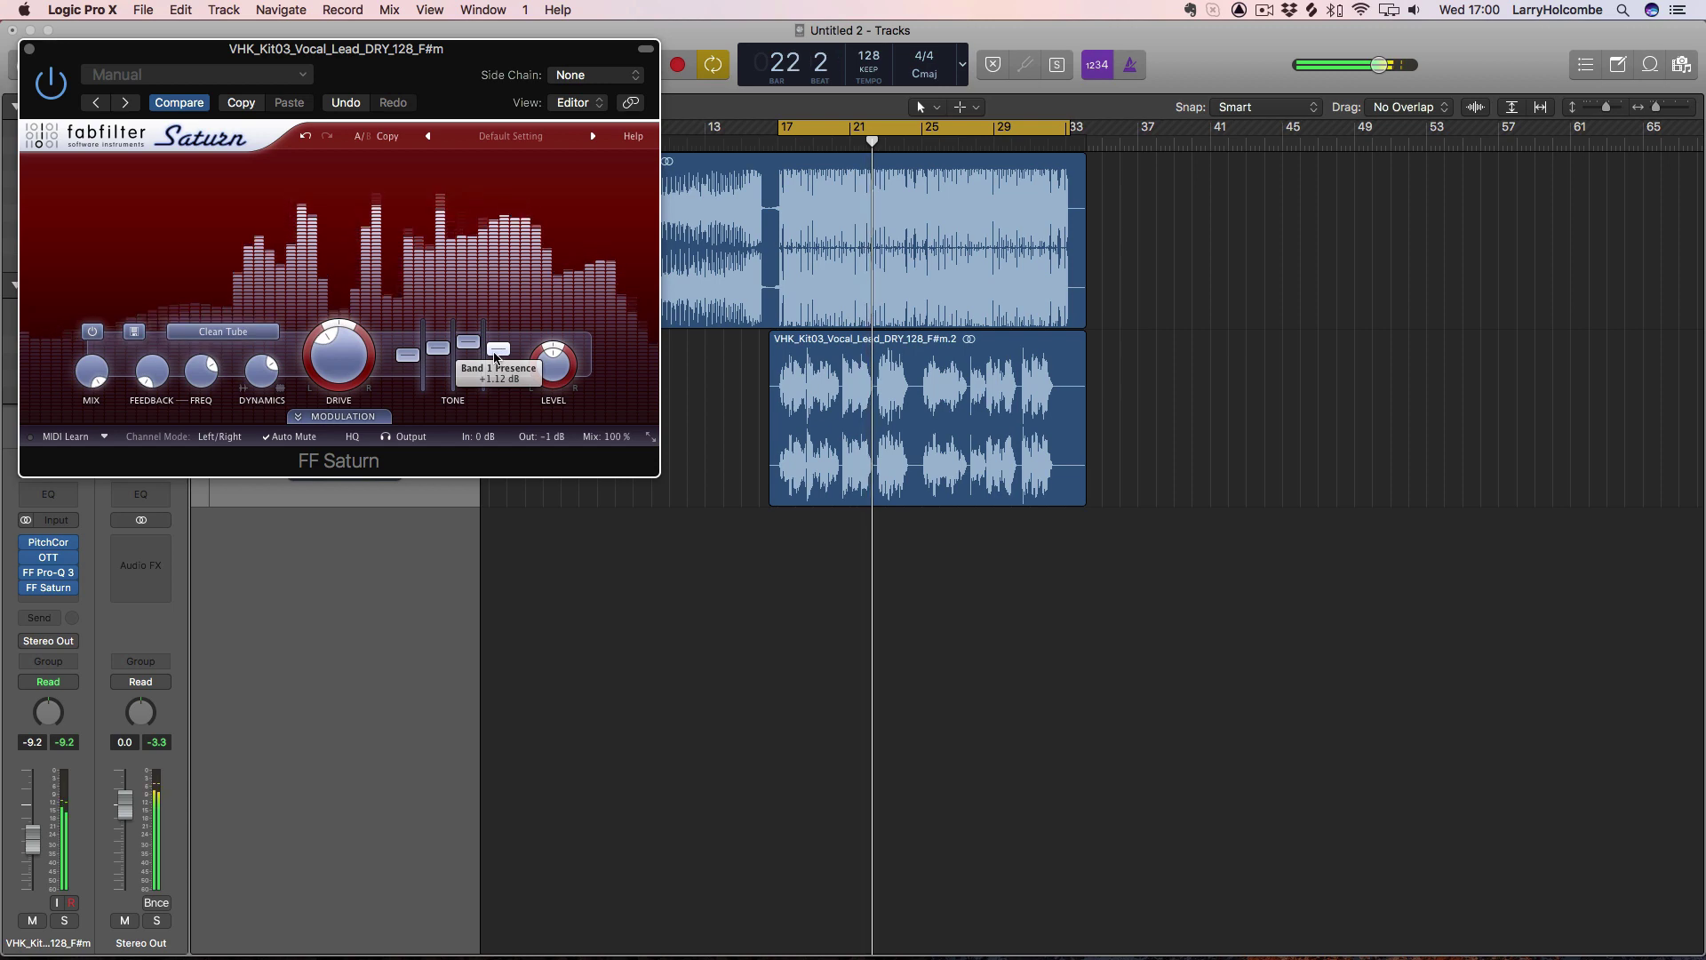
pyautogui.click(29, 49)
# Step: Stop playback and bounce the lead vocal region in place onto a new track, with the source track muted
pyautogui.press('space')
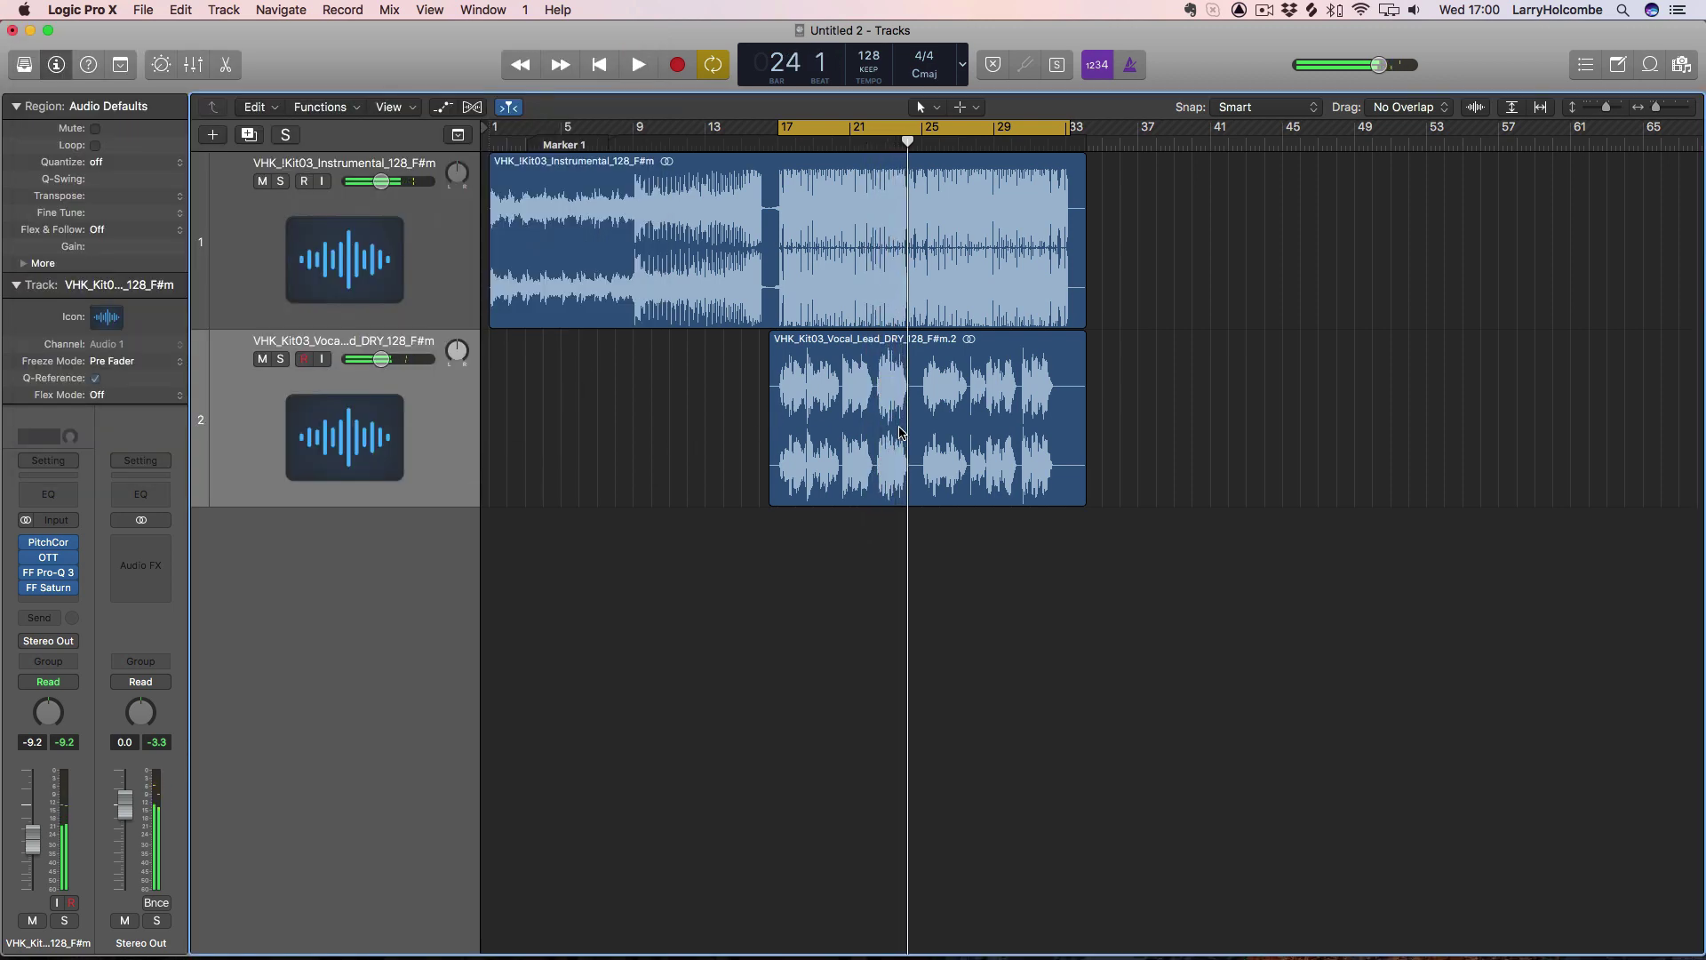
pyautogui.click(899, 433)
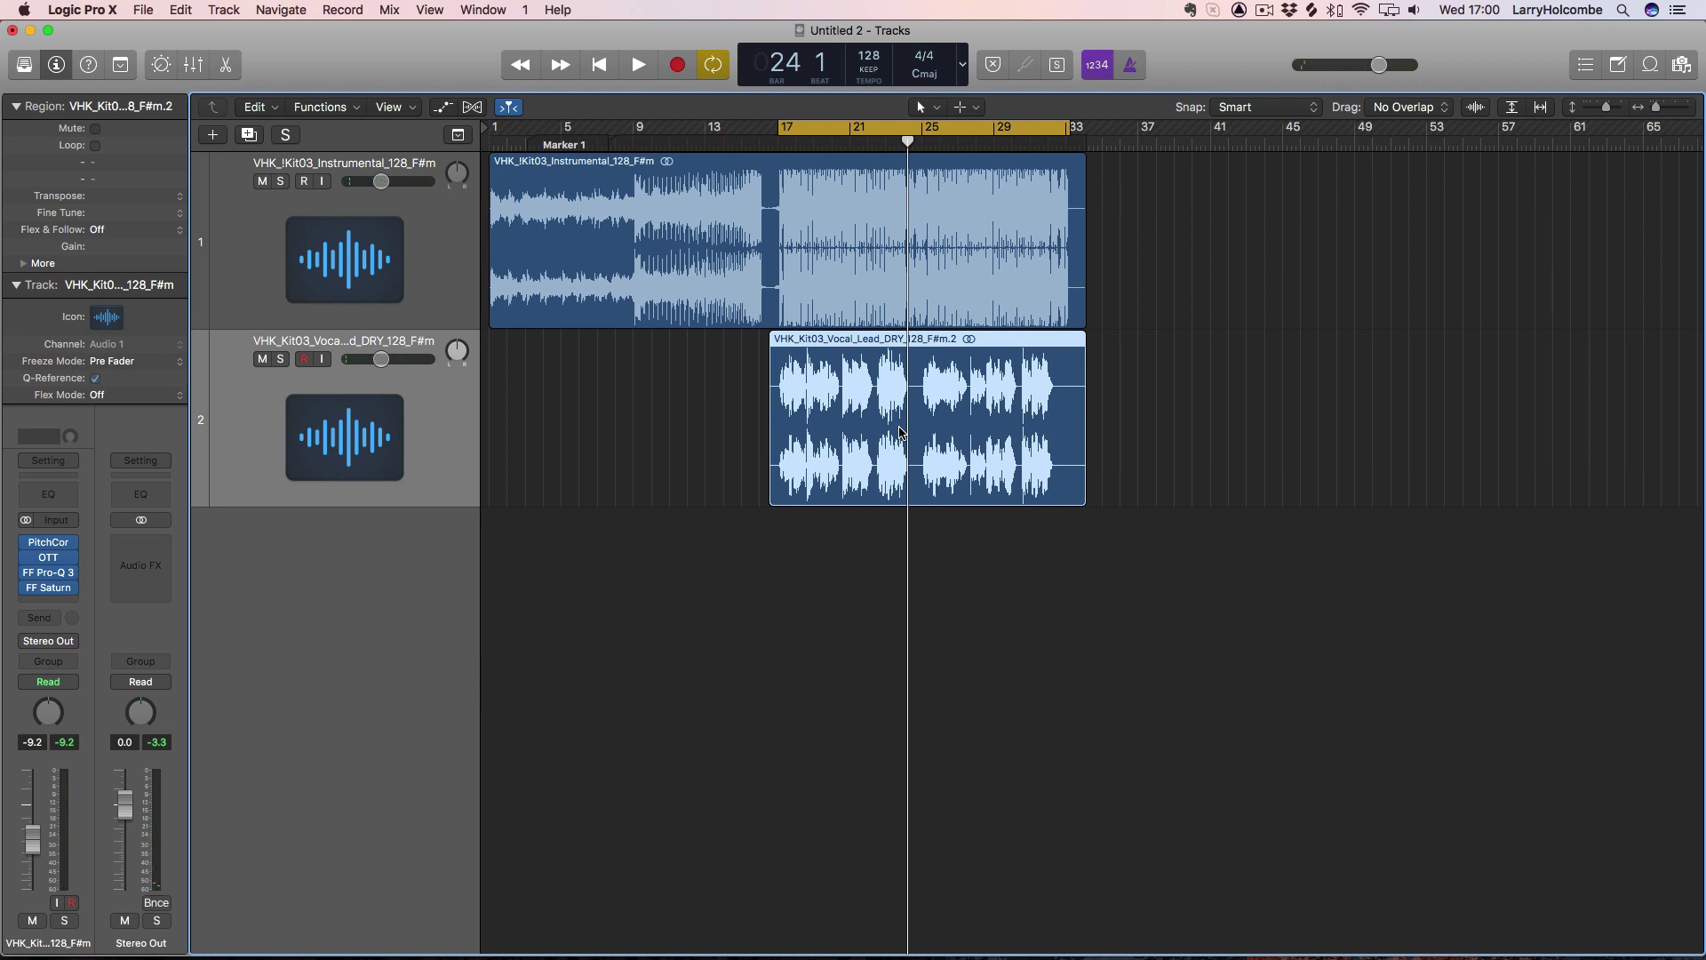
pyautogui.hotkey('ctrl', 'b')
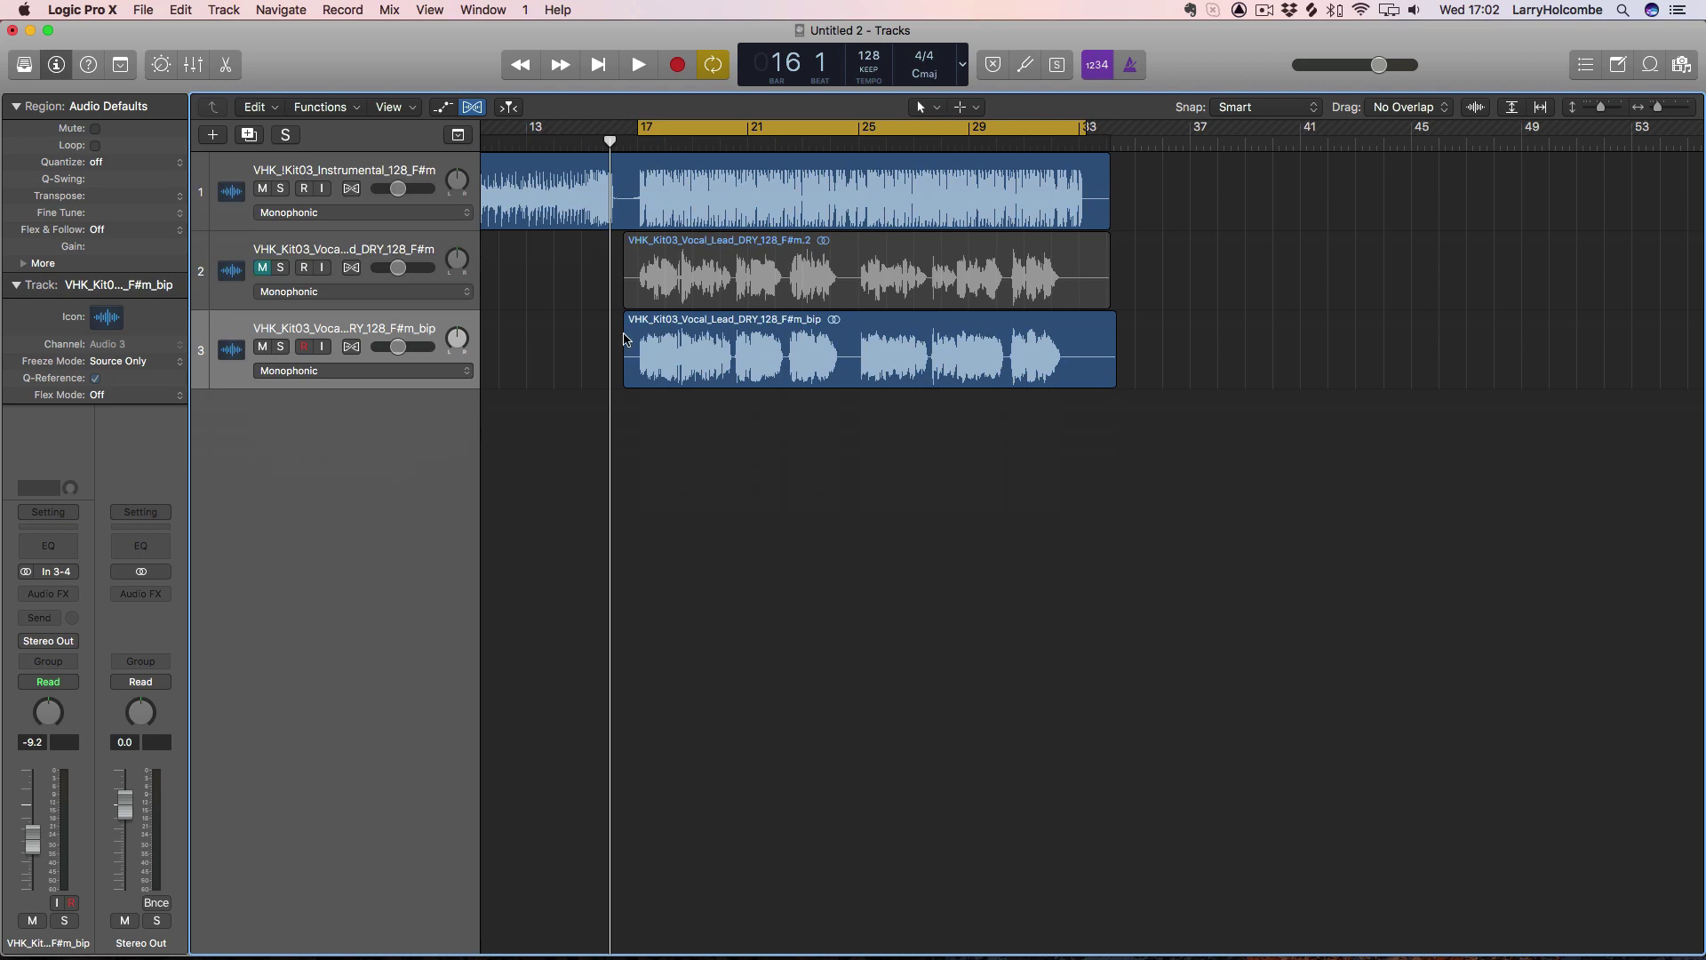
# Step: Set the cycle range from 17 1 1 1 to 18 3 3 1 over the bounced vocal's first phrase and audition it
pyautogui.moveTo(619, 308); pyautogui.dragTo(773, 428)
pyautogui.moveTo(677, 558); pyautogui.dragTo(994, 670)
pyautogui.hscroll(-2, 991, 664)
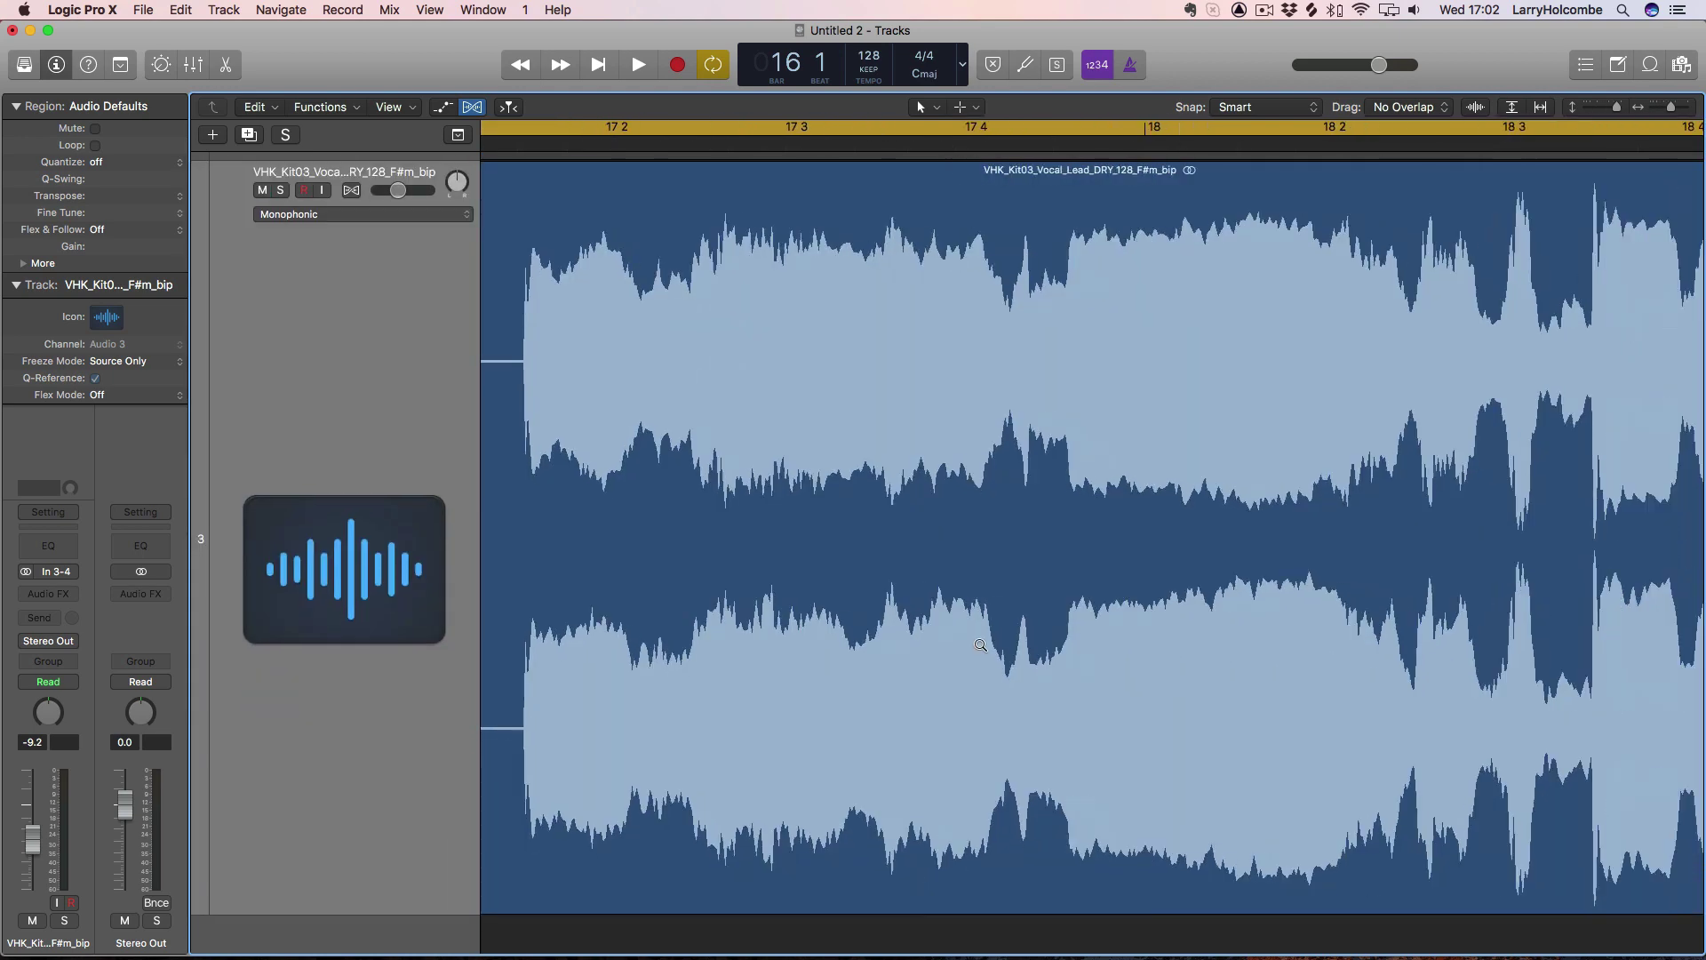
pyautogui.hscroll(-2, 604, 144)
pyautogui.moveTo(574, 129); pyautogui.dragTo(1639, 315)
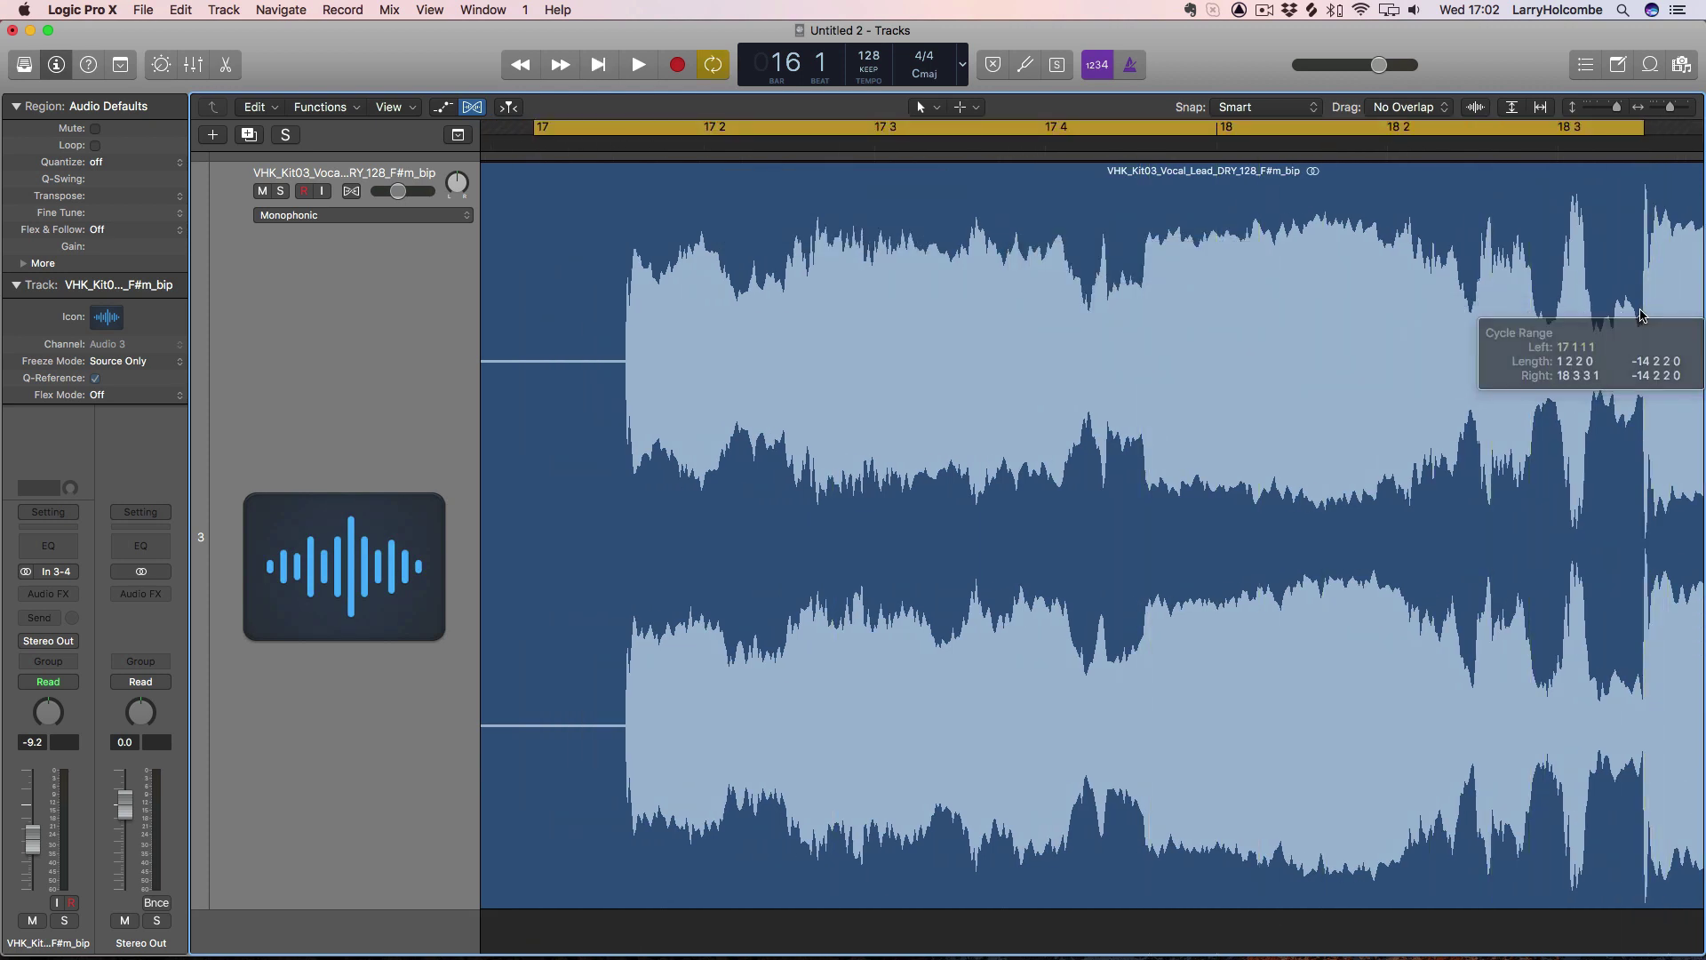
pyautogui.scroll(-2, 1588, 305)
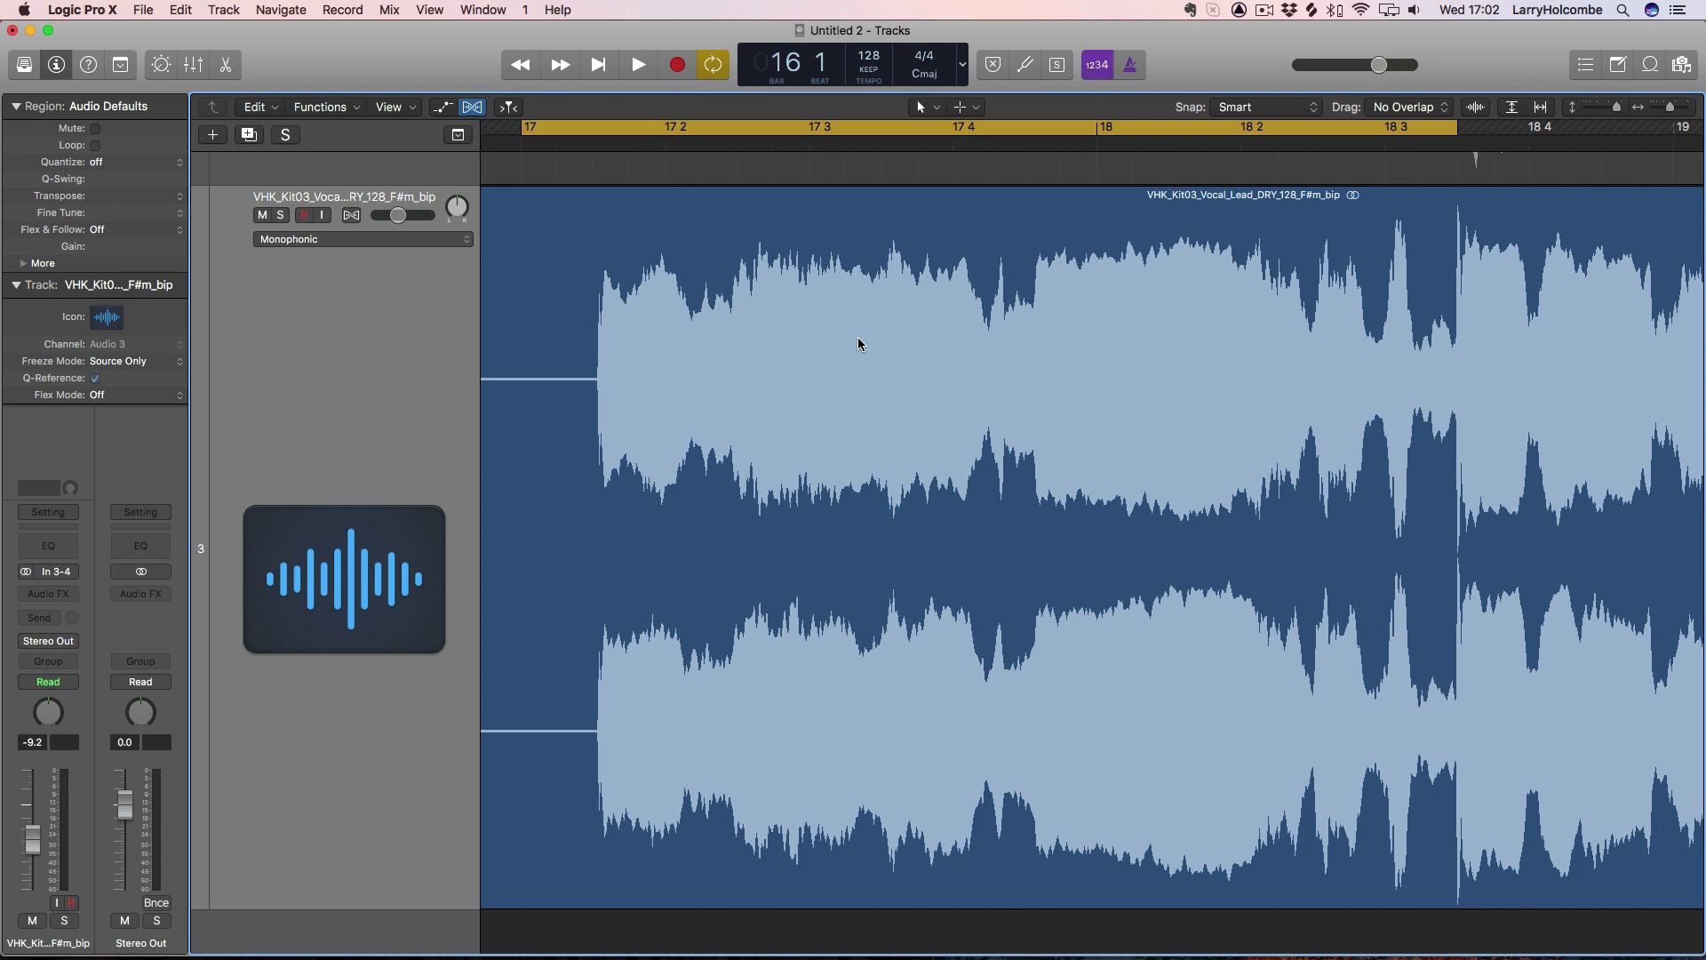
pyautogui.press('space')
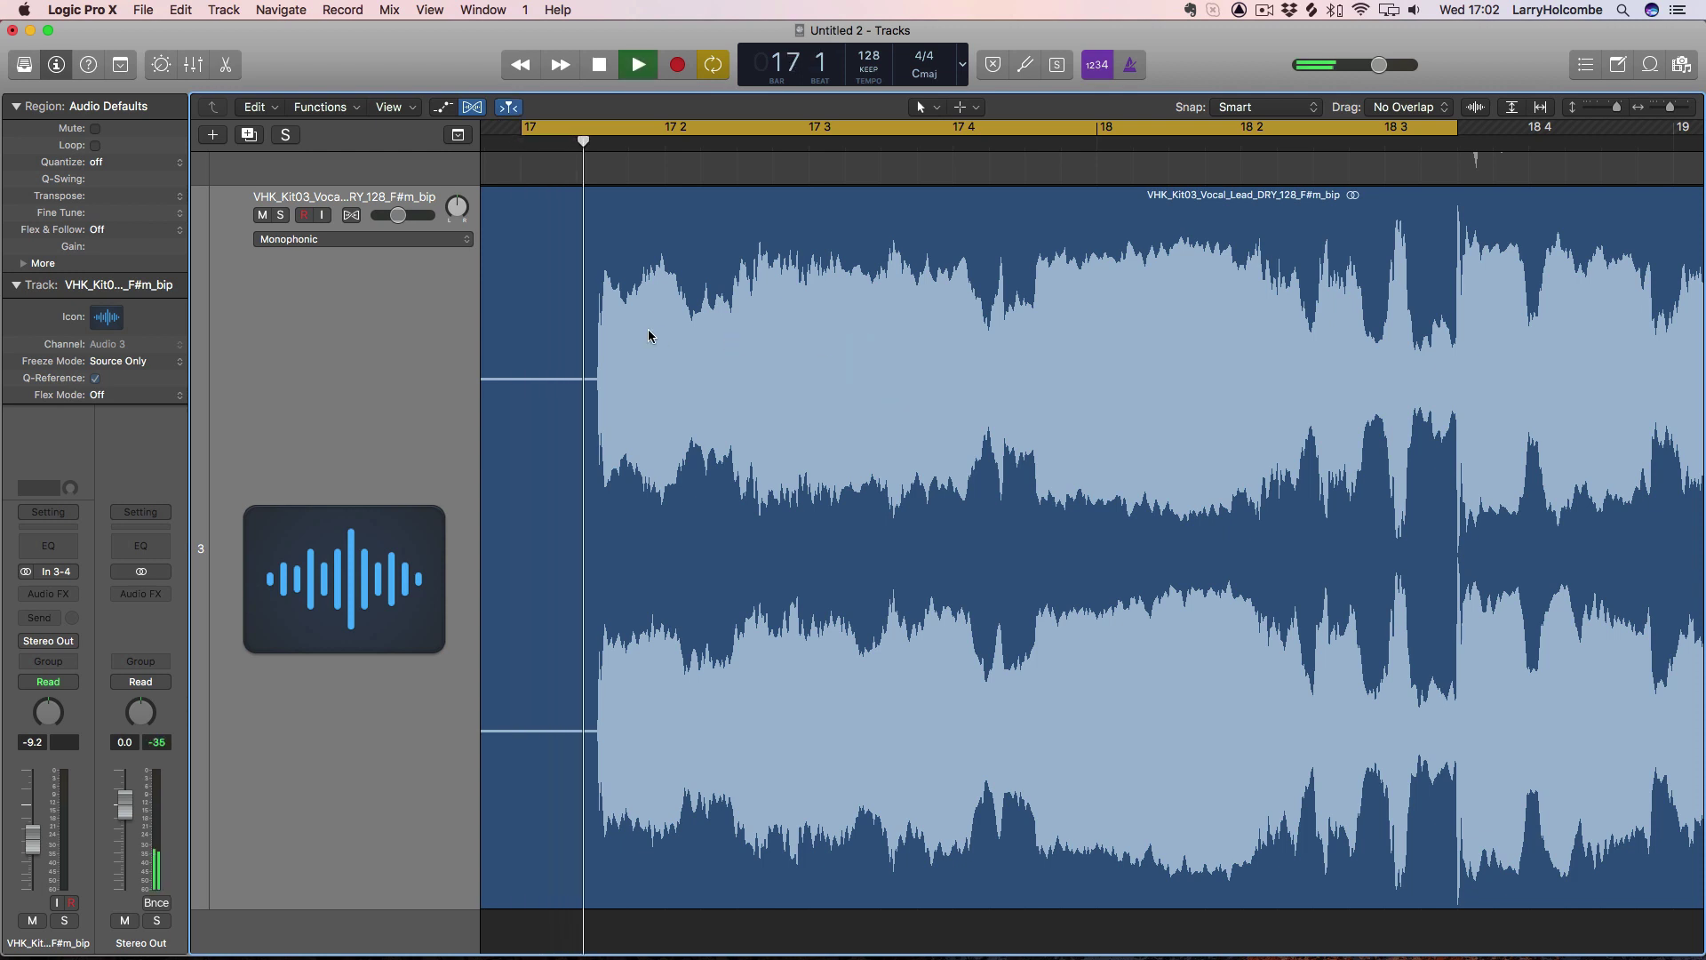
pyautogui.press('space')
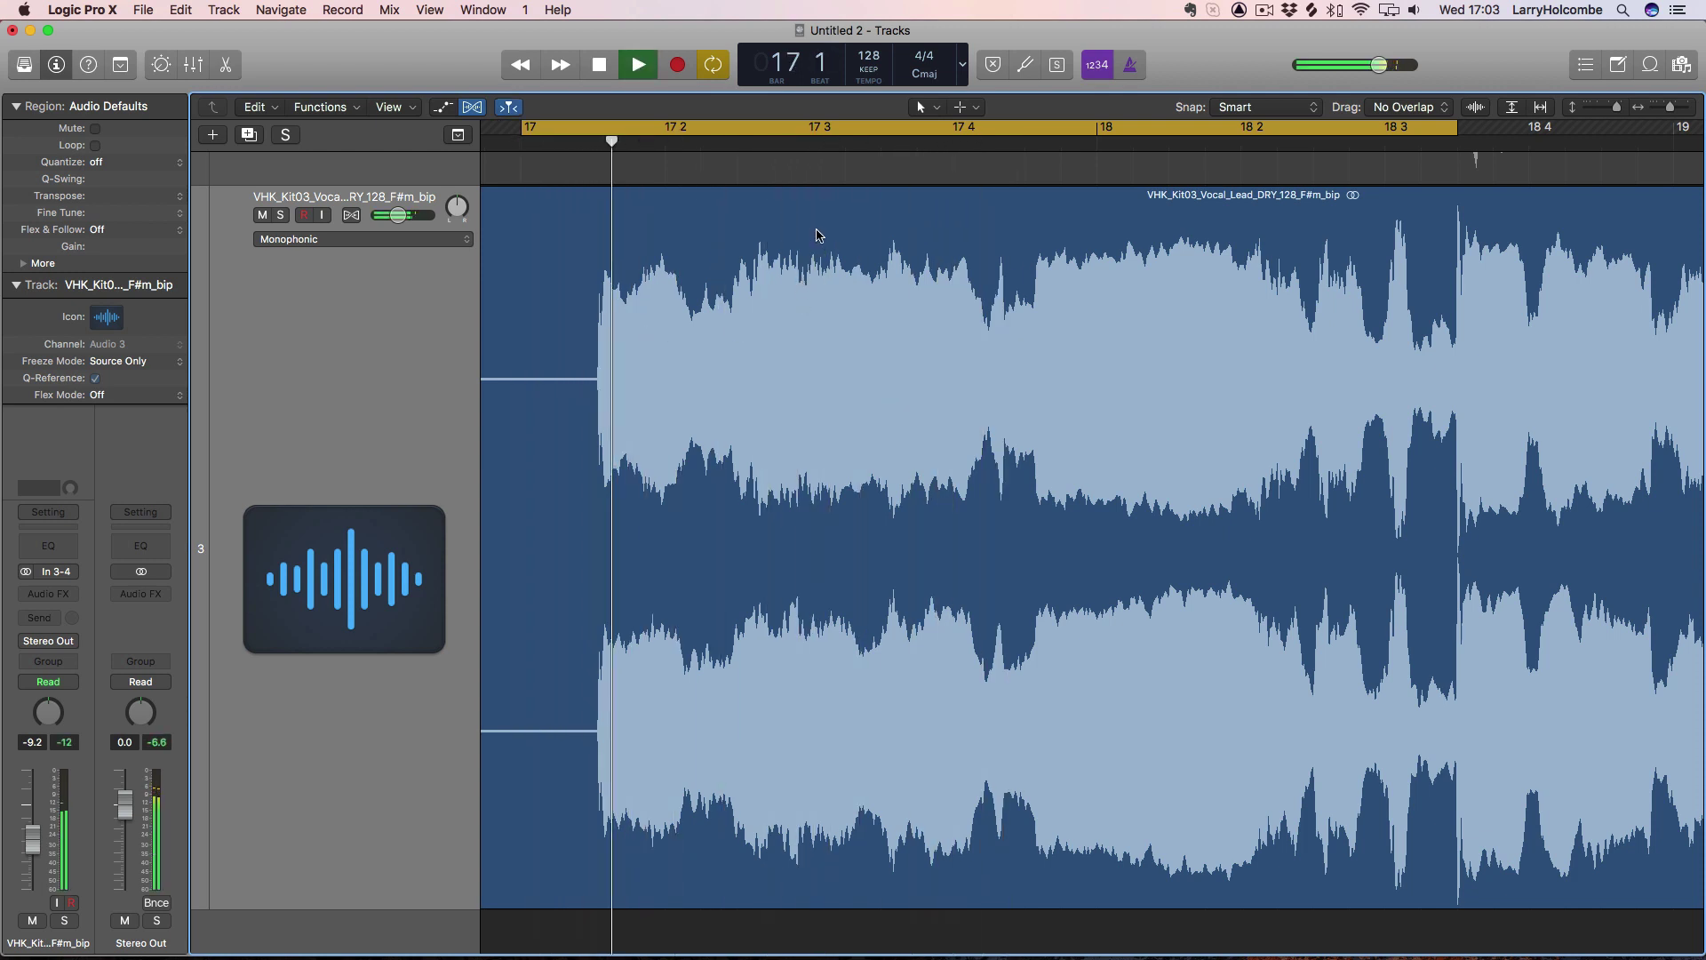
pyautogui.scroll(1, 819, 227)
pyautogui.press('space')
# Step: Split the bounced vocal section from about 17 2 4 161 to 17 4 3 41 into its own region
pyautogui.moveTo(802, 236); pyautogui.dragTo(1031, 269)
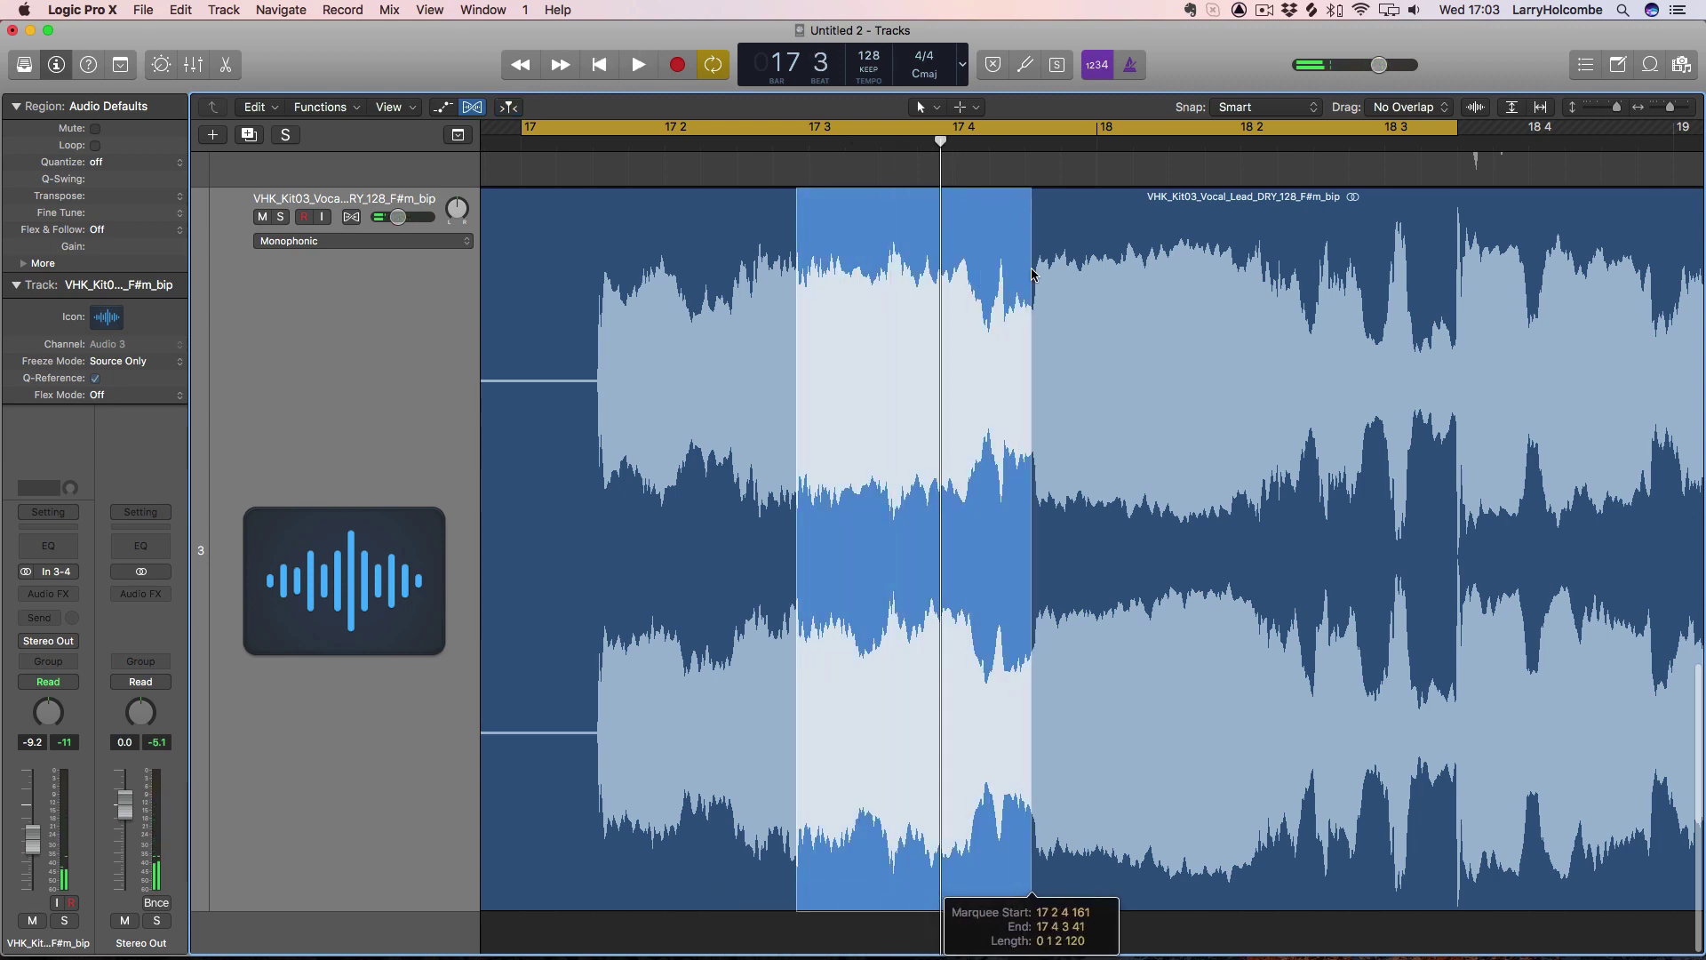
pyautogui.click(944, 248)
pyautogui.scroll(-3, 921, 250)
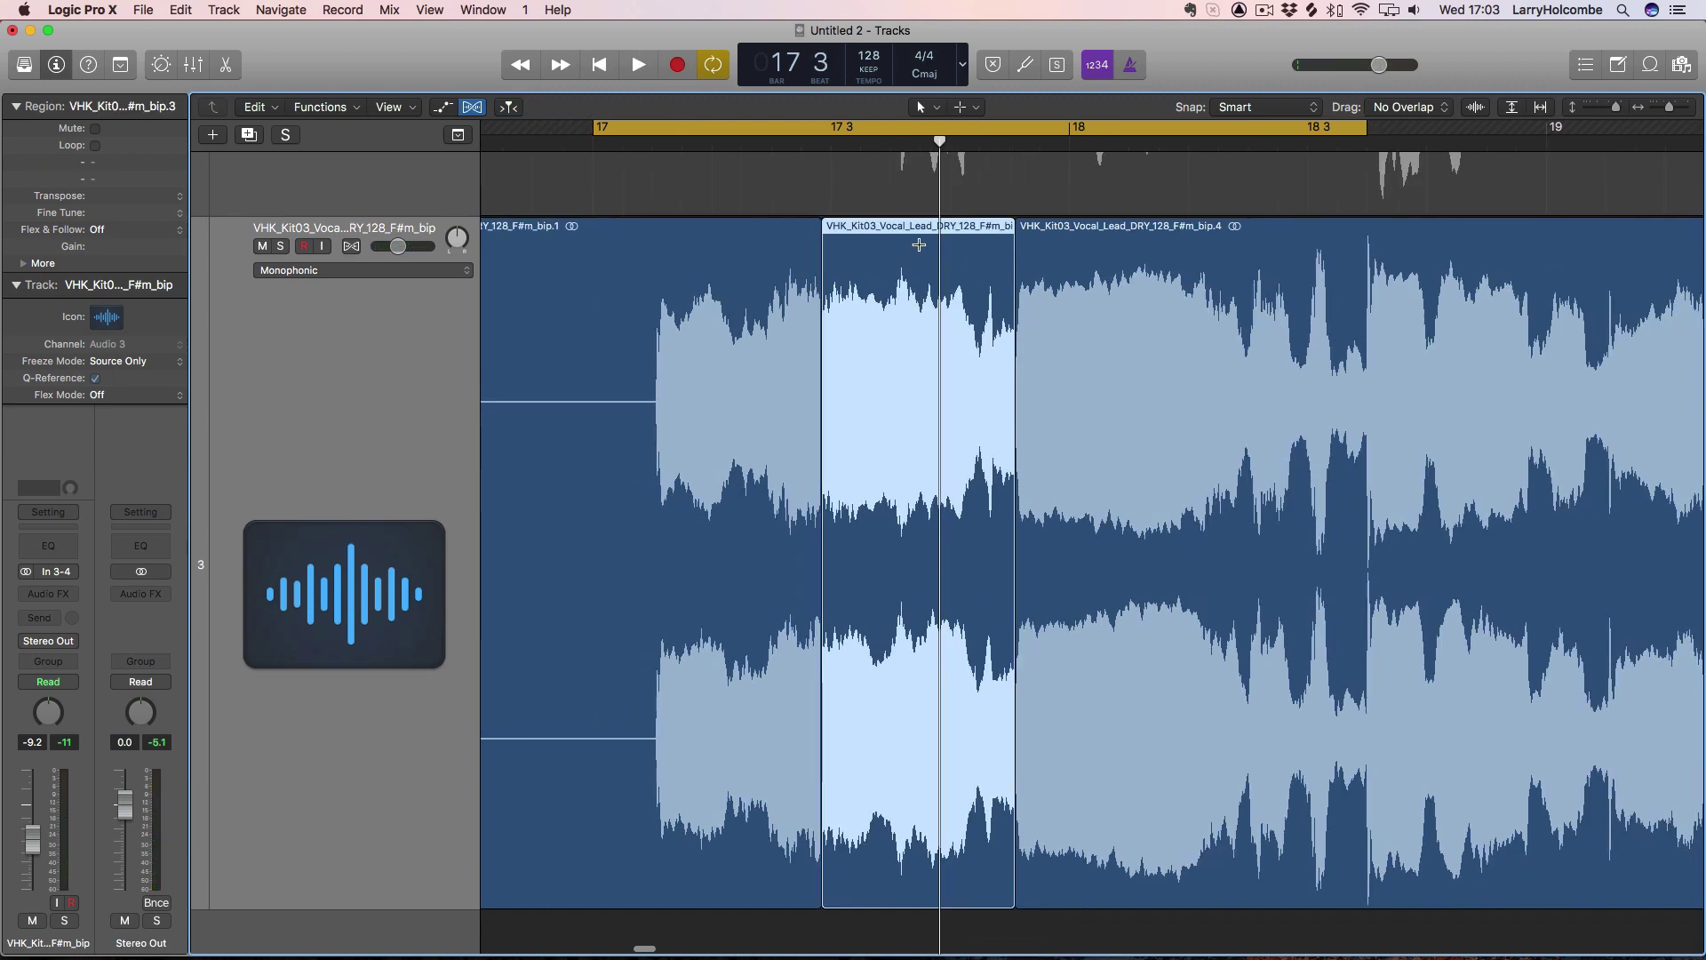
# Step: Set the cycle to the newly split region, solo the bounced vocal track, and loop the section
pyautogui.press('u')
pyautogui.click(282, 248)
pyautogui.press('space')
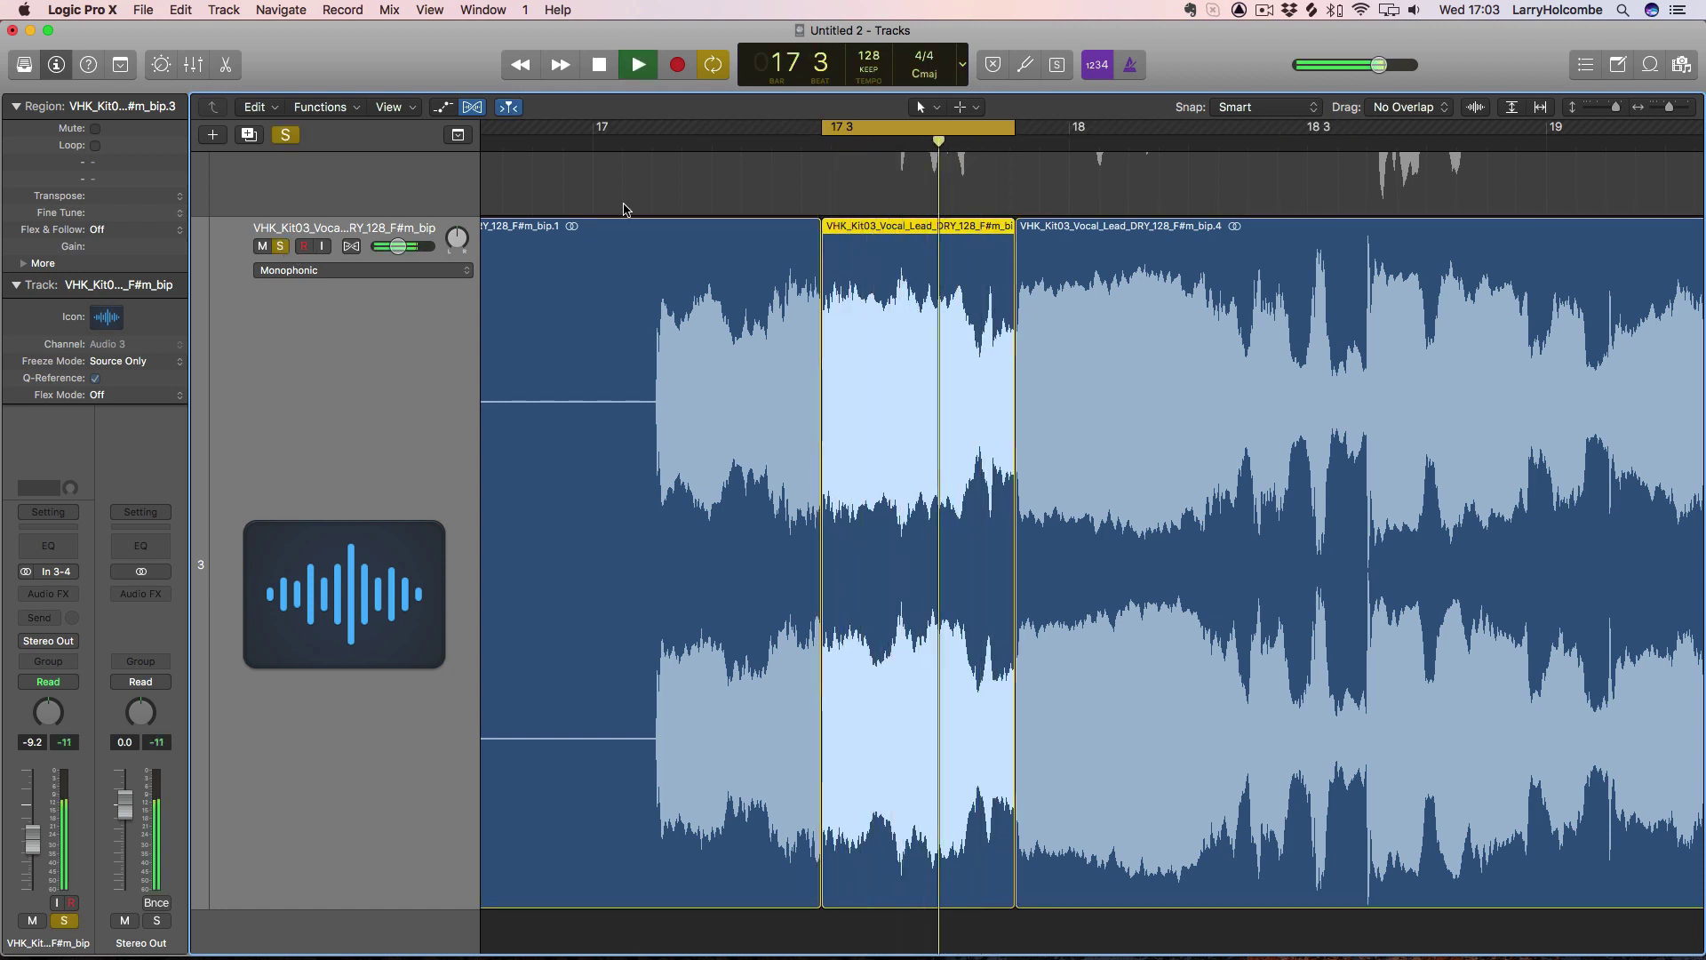
# Step: Move the cycle range to the vocal section just before the split region and loop it
pyautogui.press('space')
pyautogui.moveTo(652, 135); pyautogui.dragTo(818, 151)
pyautogui.press('space')
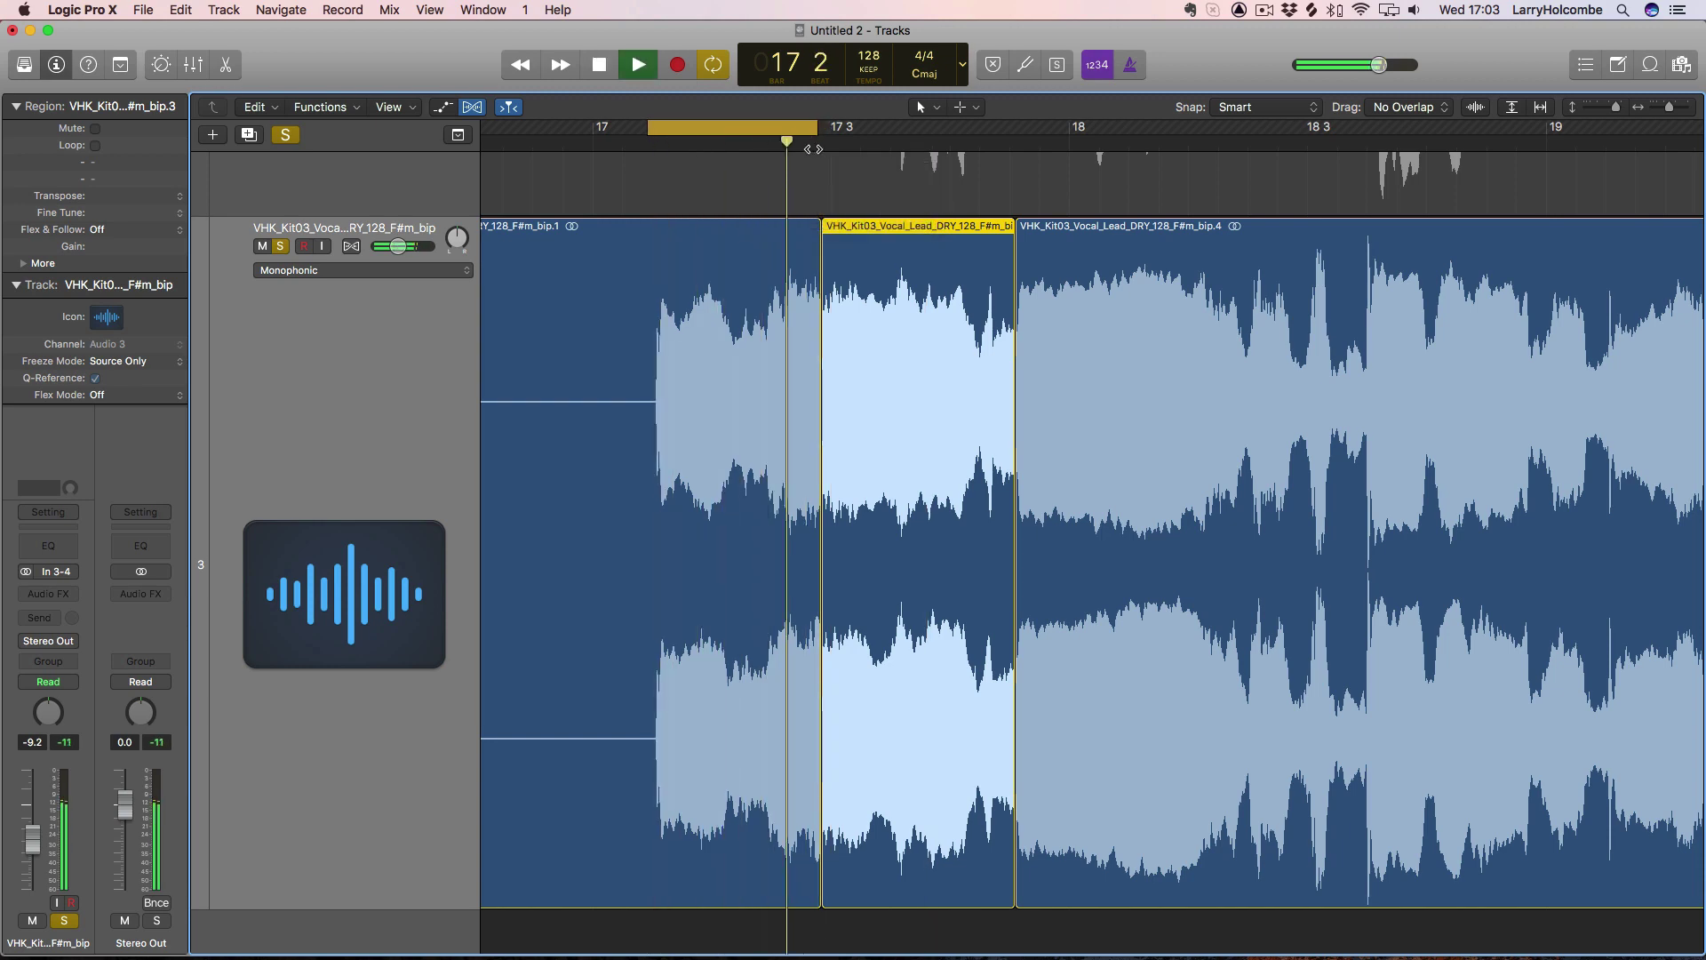
# Step: Stop playback, turn off cycle and solo, and undo the cuts so the bounced vocal is one region again
pyautogui.press('space')
pyautogui.click(754, 127)
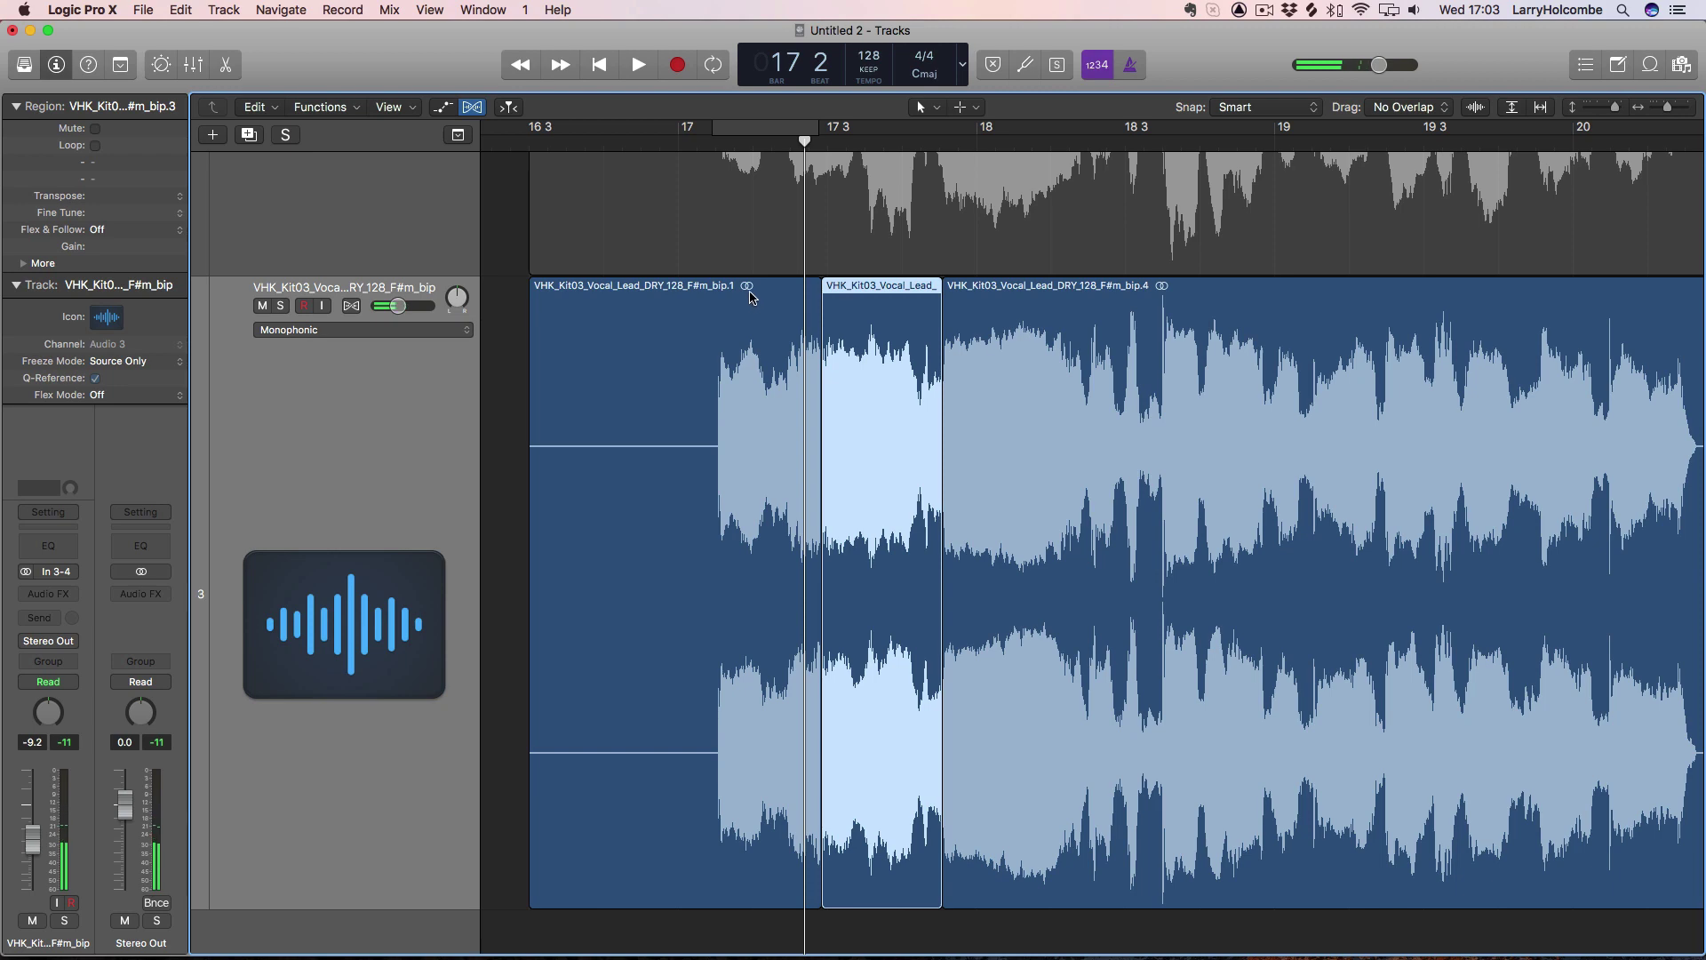
pyautogui.click(751, 296)
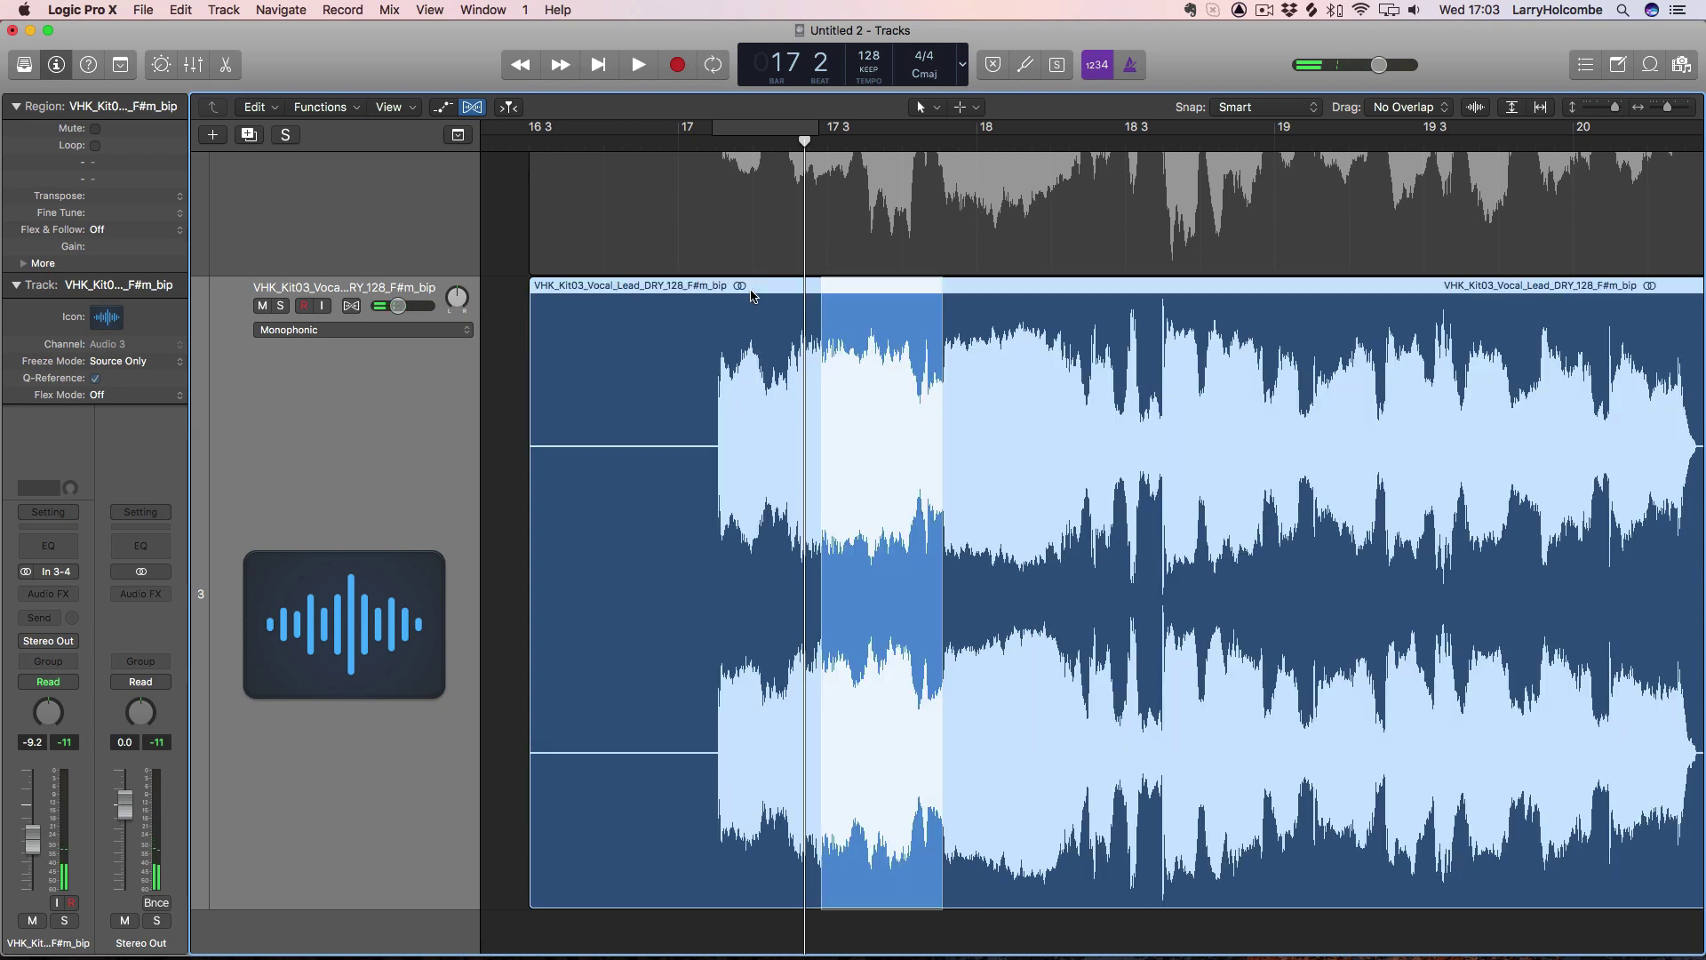
pyautogui.scroll(-3, 718, 301)
pyautogui.click(536, 368)
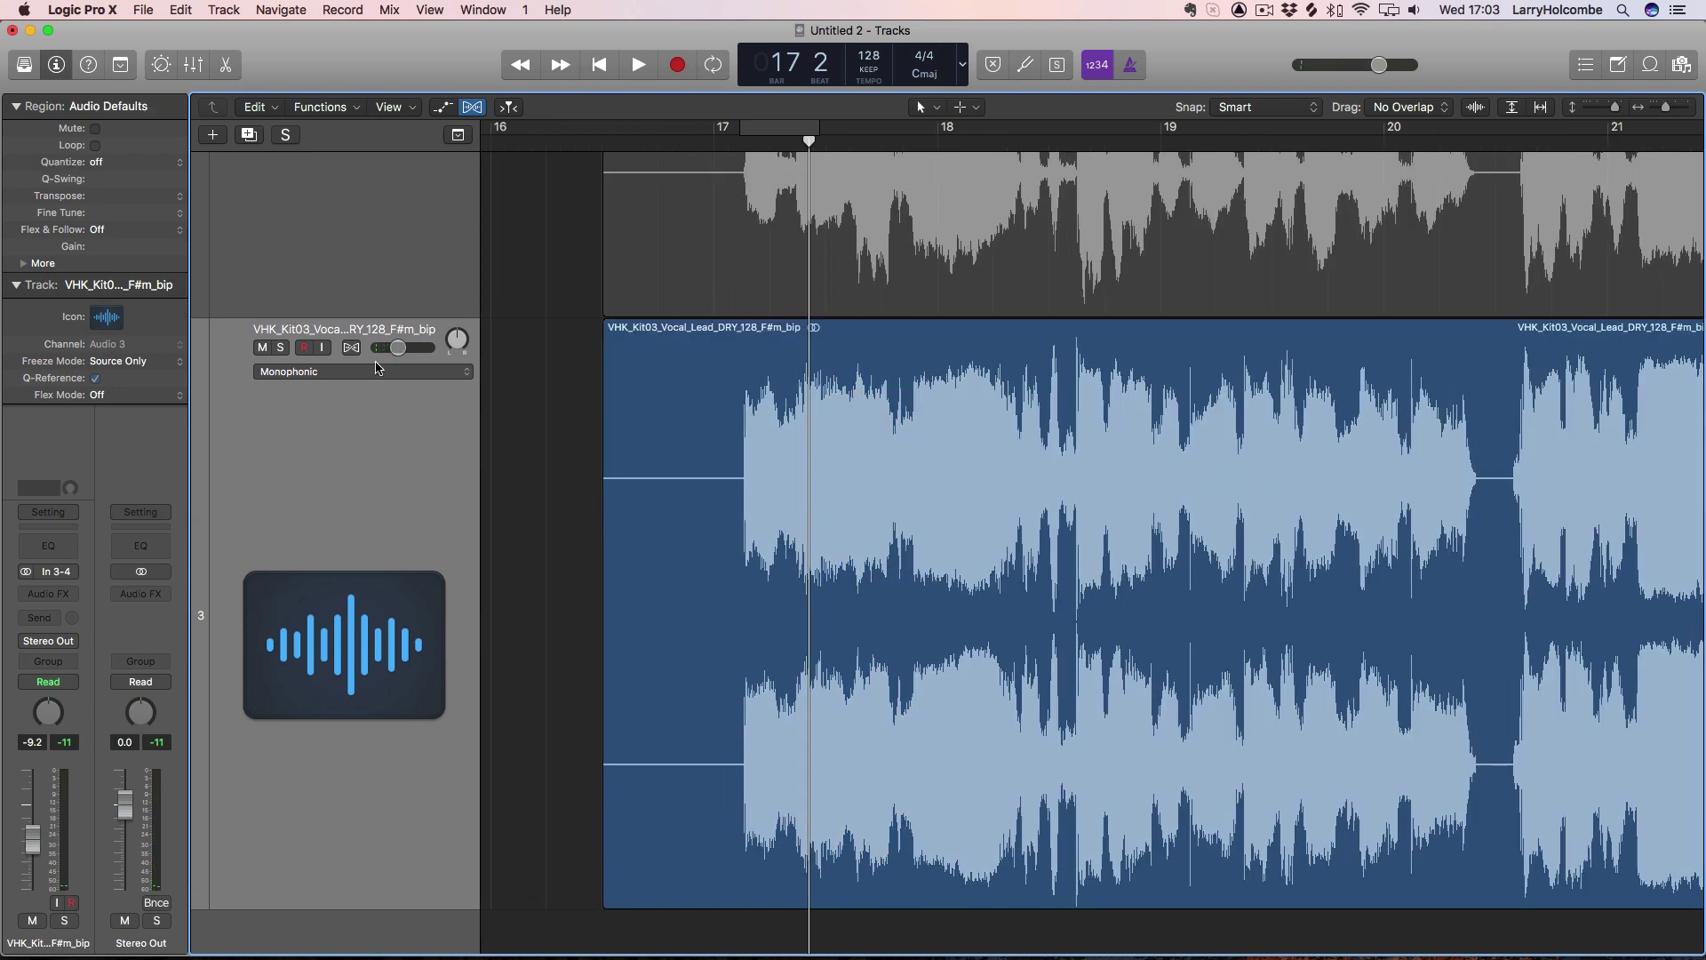
# Step: Enable Monophonic Flex on the bounced vocal track and add flex markers at the syllable starts from about bar 17 to 18 3
pyautogui.click(352, 347)
pyautogui.click(747, 381)
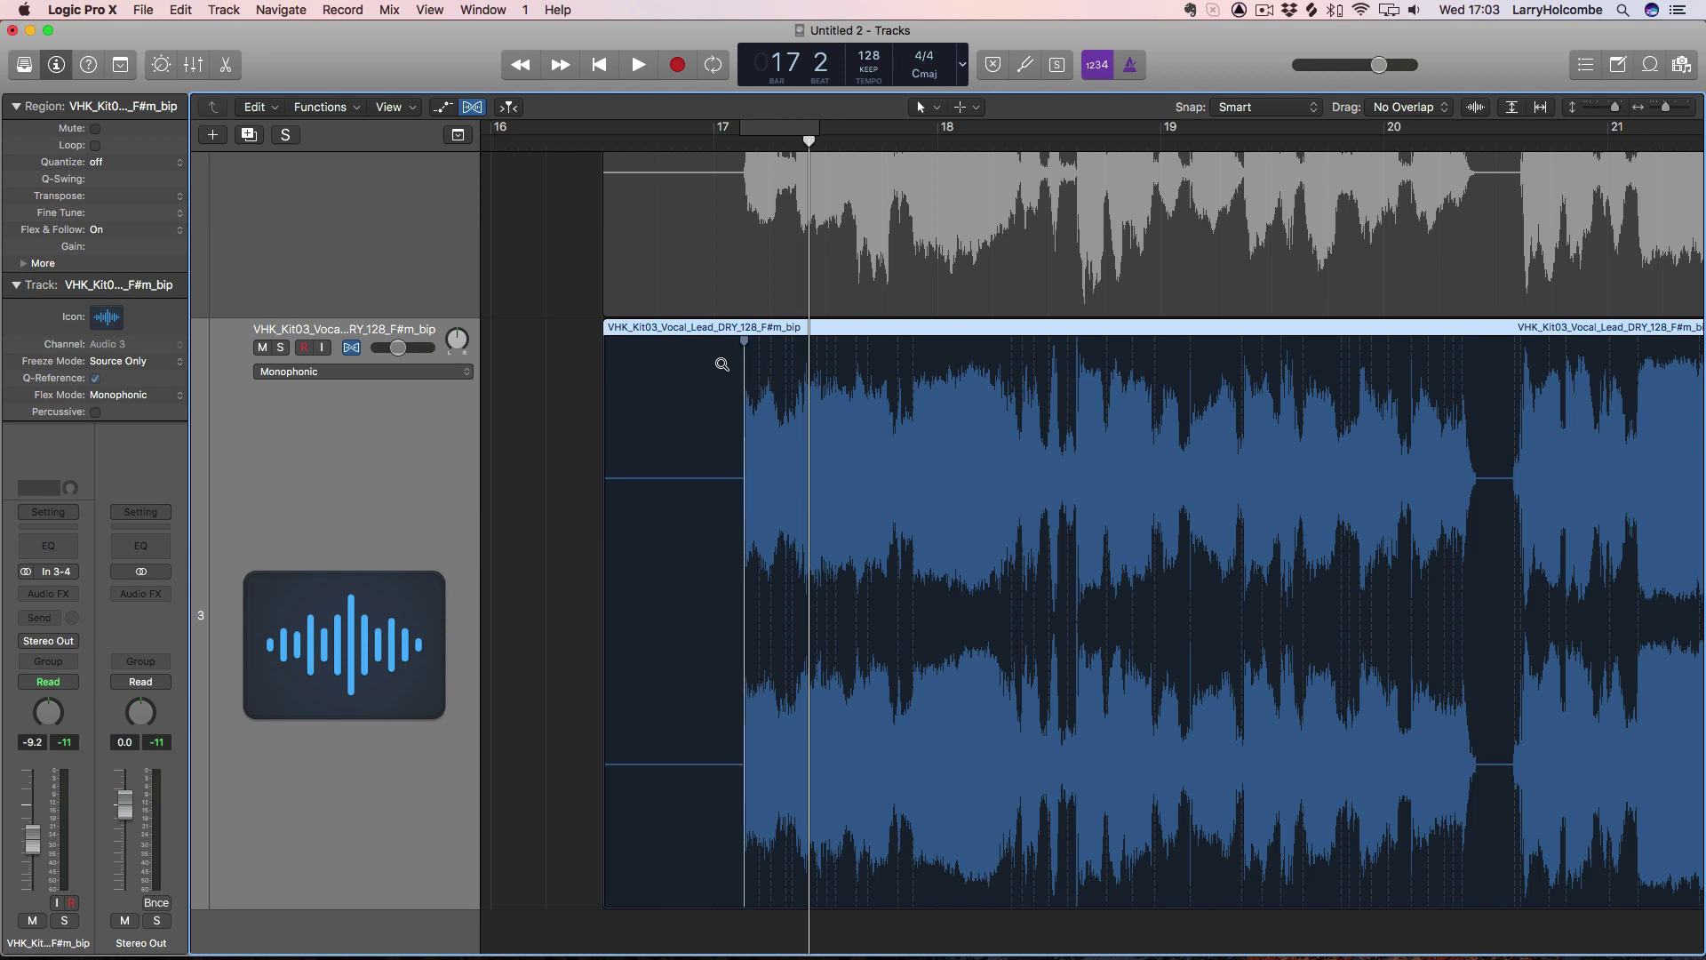
pyautogui.click(787, 372)
pyautogui.click(908, 386)
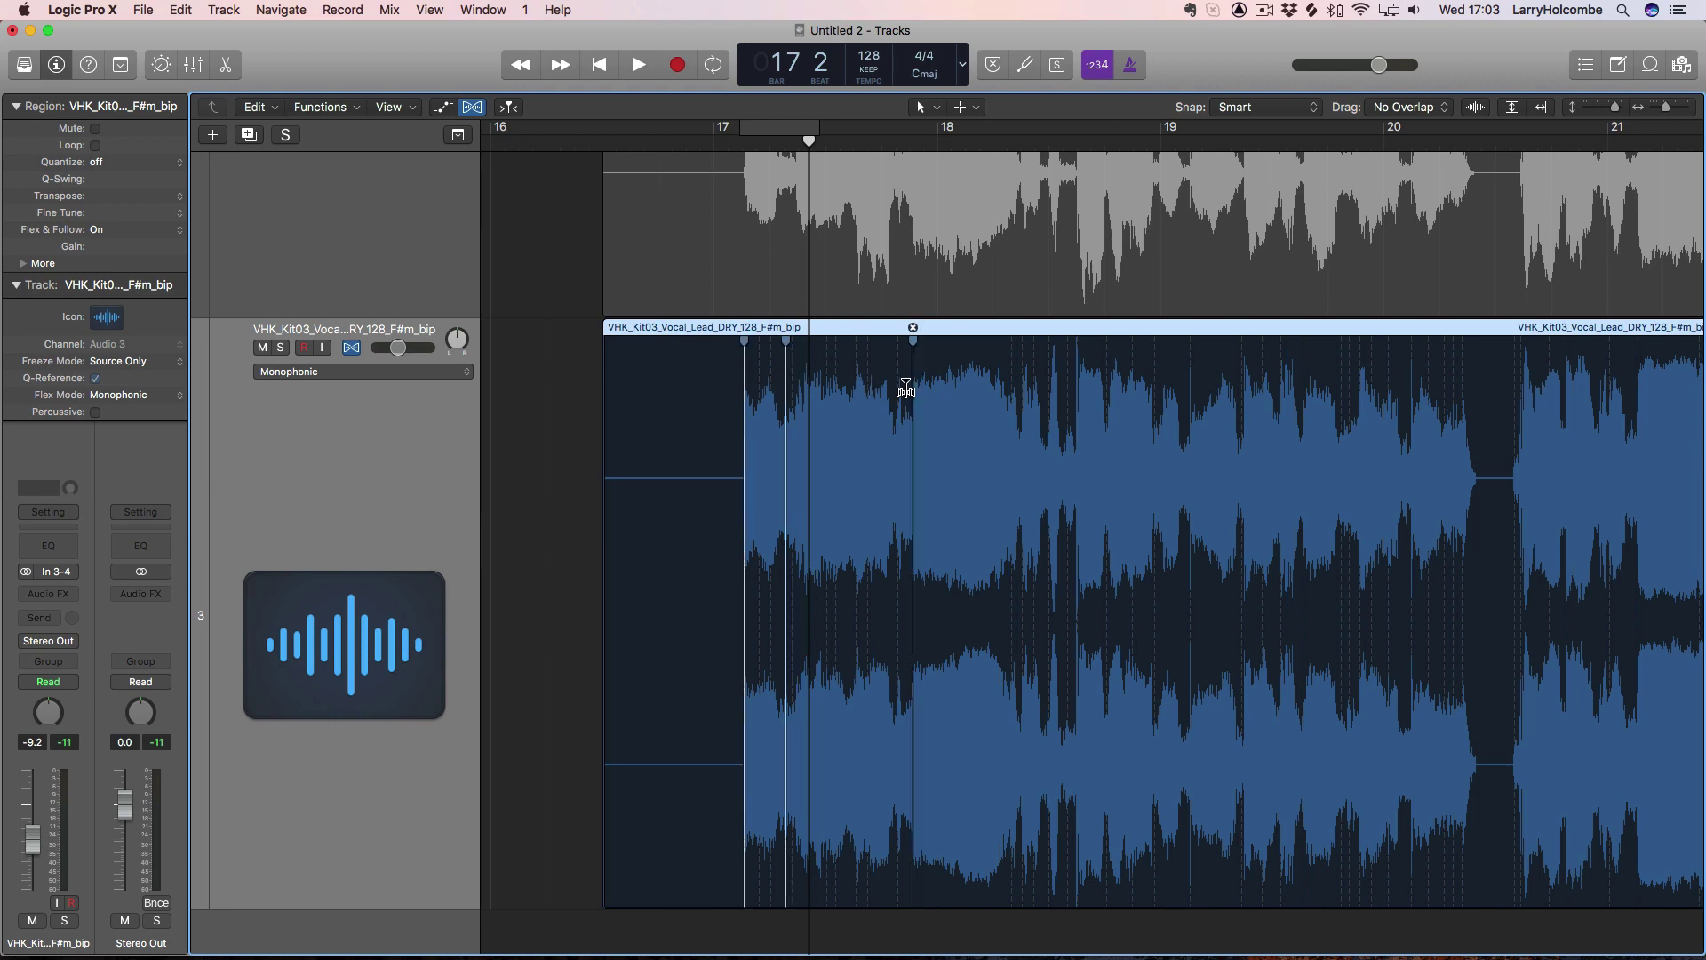
pyautogui.click(1013, 385)
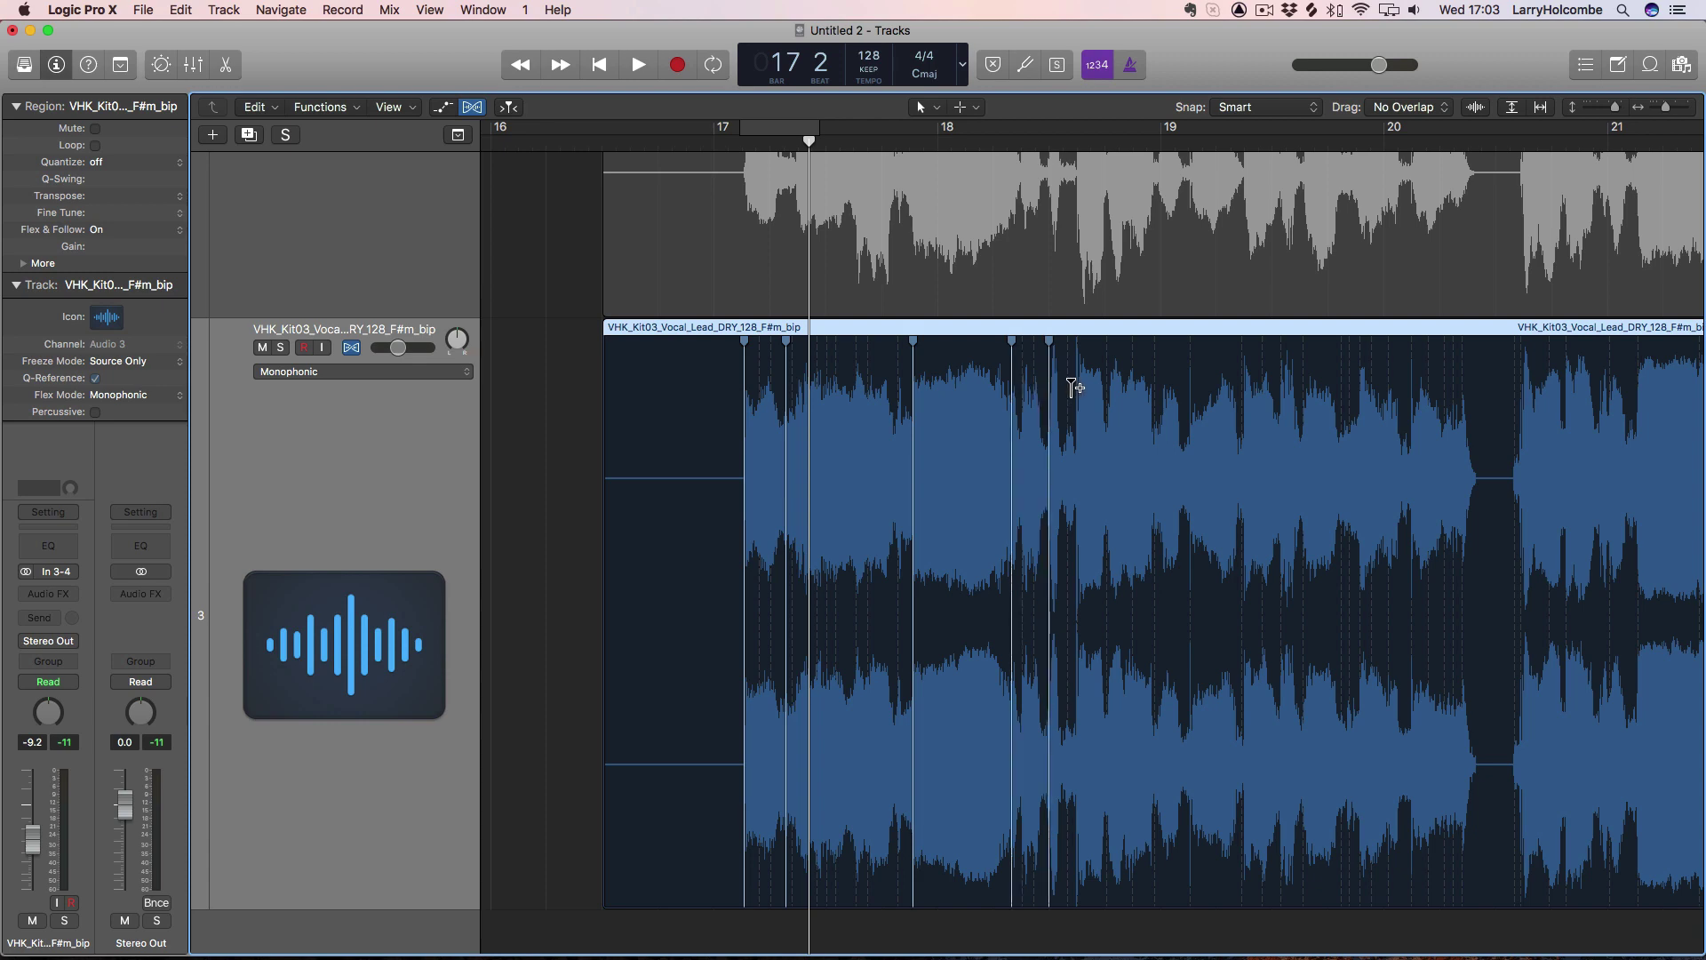
# Step: Add flex markers at the following syllable starts of the bounced vocal's first phrase, up to just before bar 20
pyautogui.click(1109, 383)
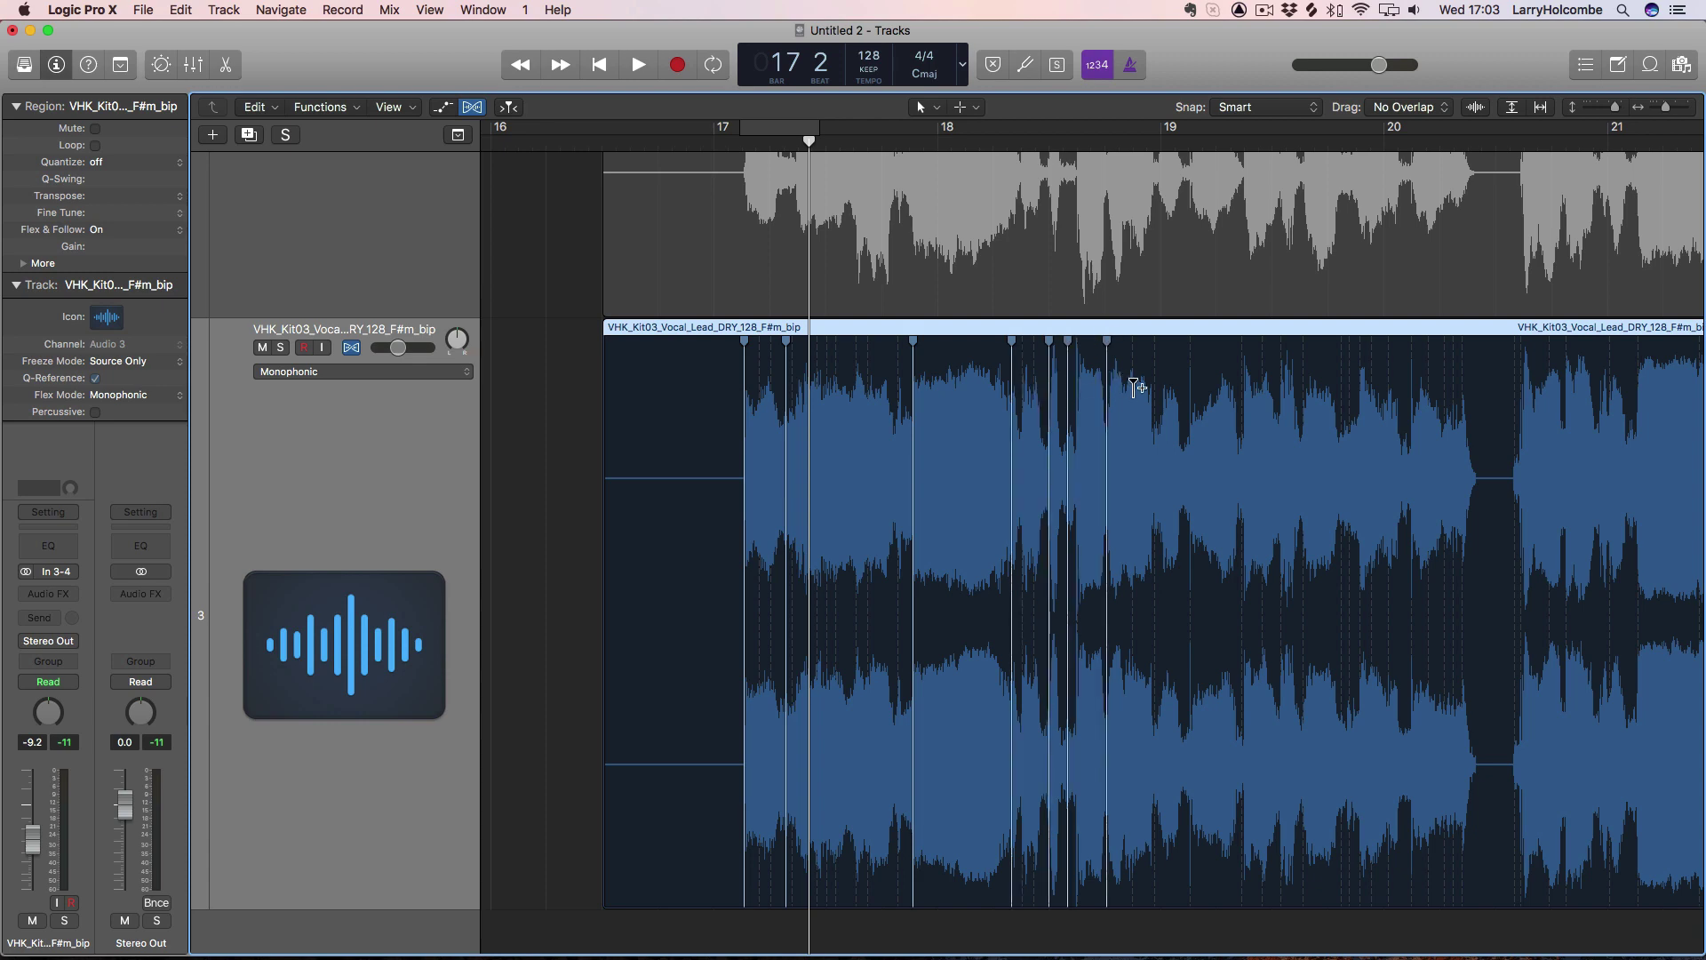
pyautogui.click(1153, 392)
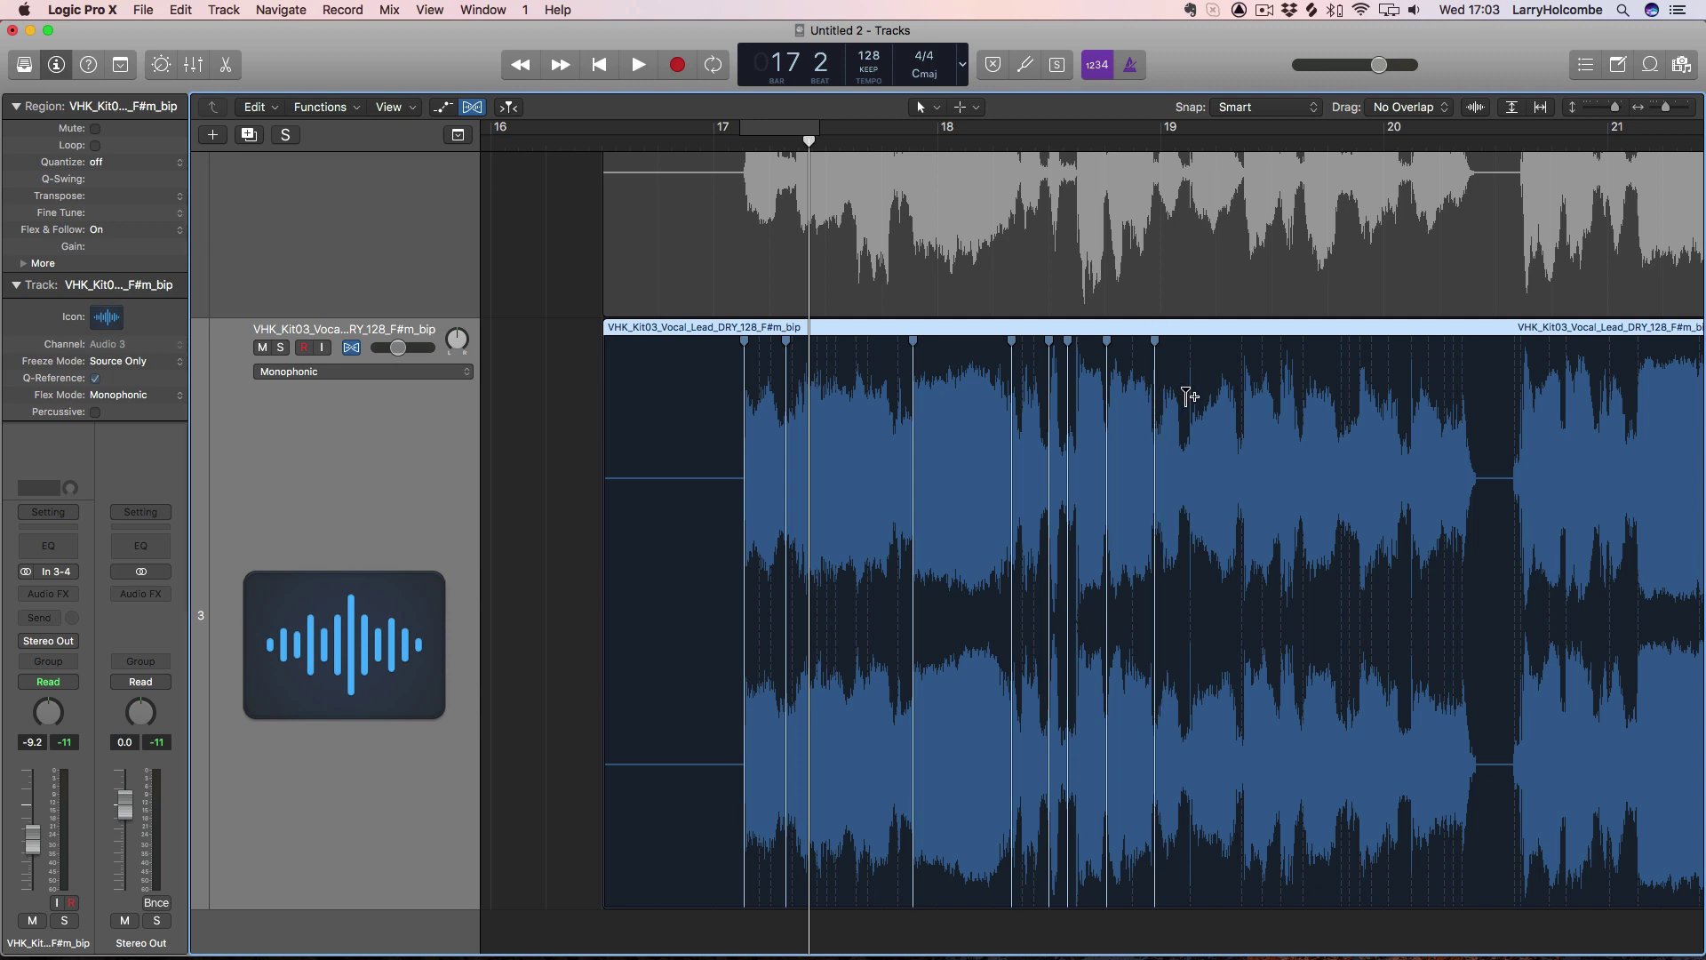
pyautogui.click(1241, 402)
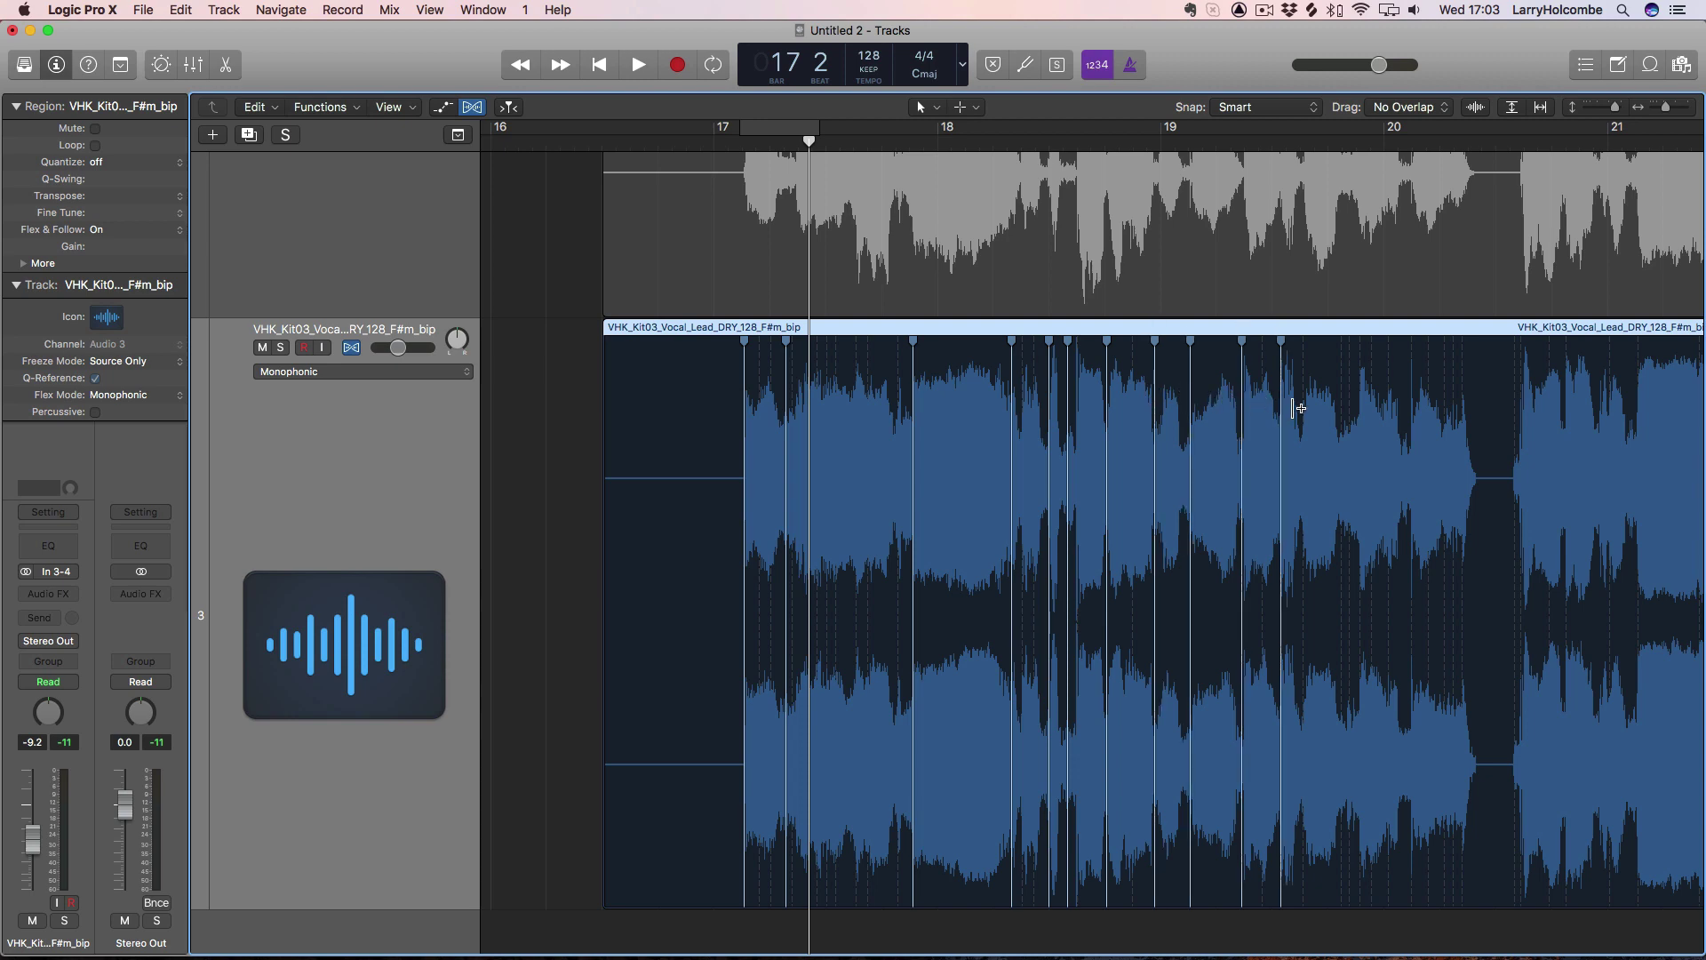
pyautogui.click(1302, 407)
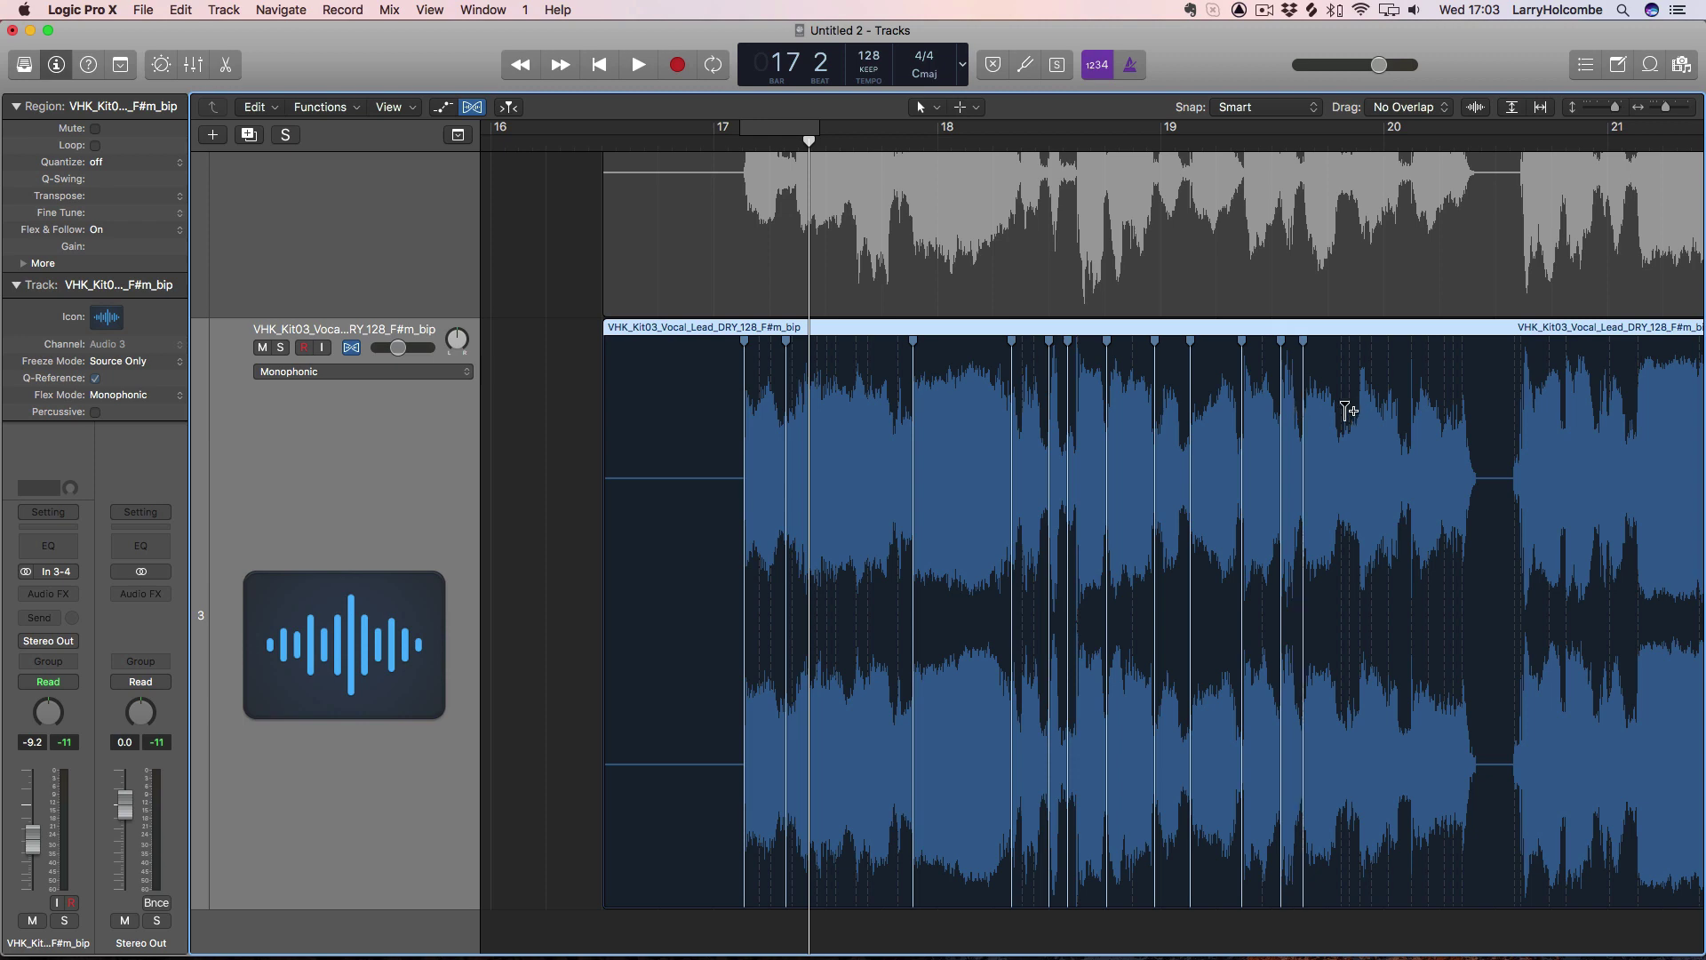
pyautogui.click(1350, 406)
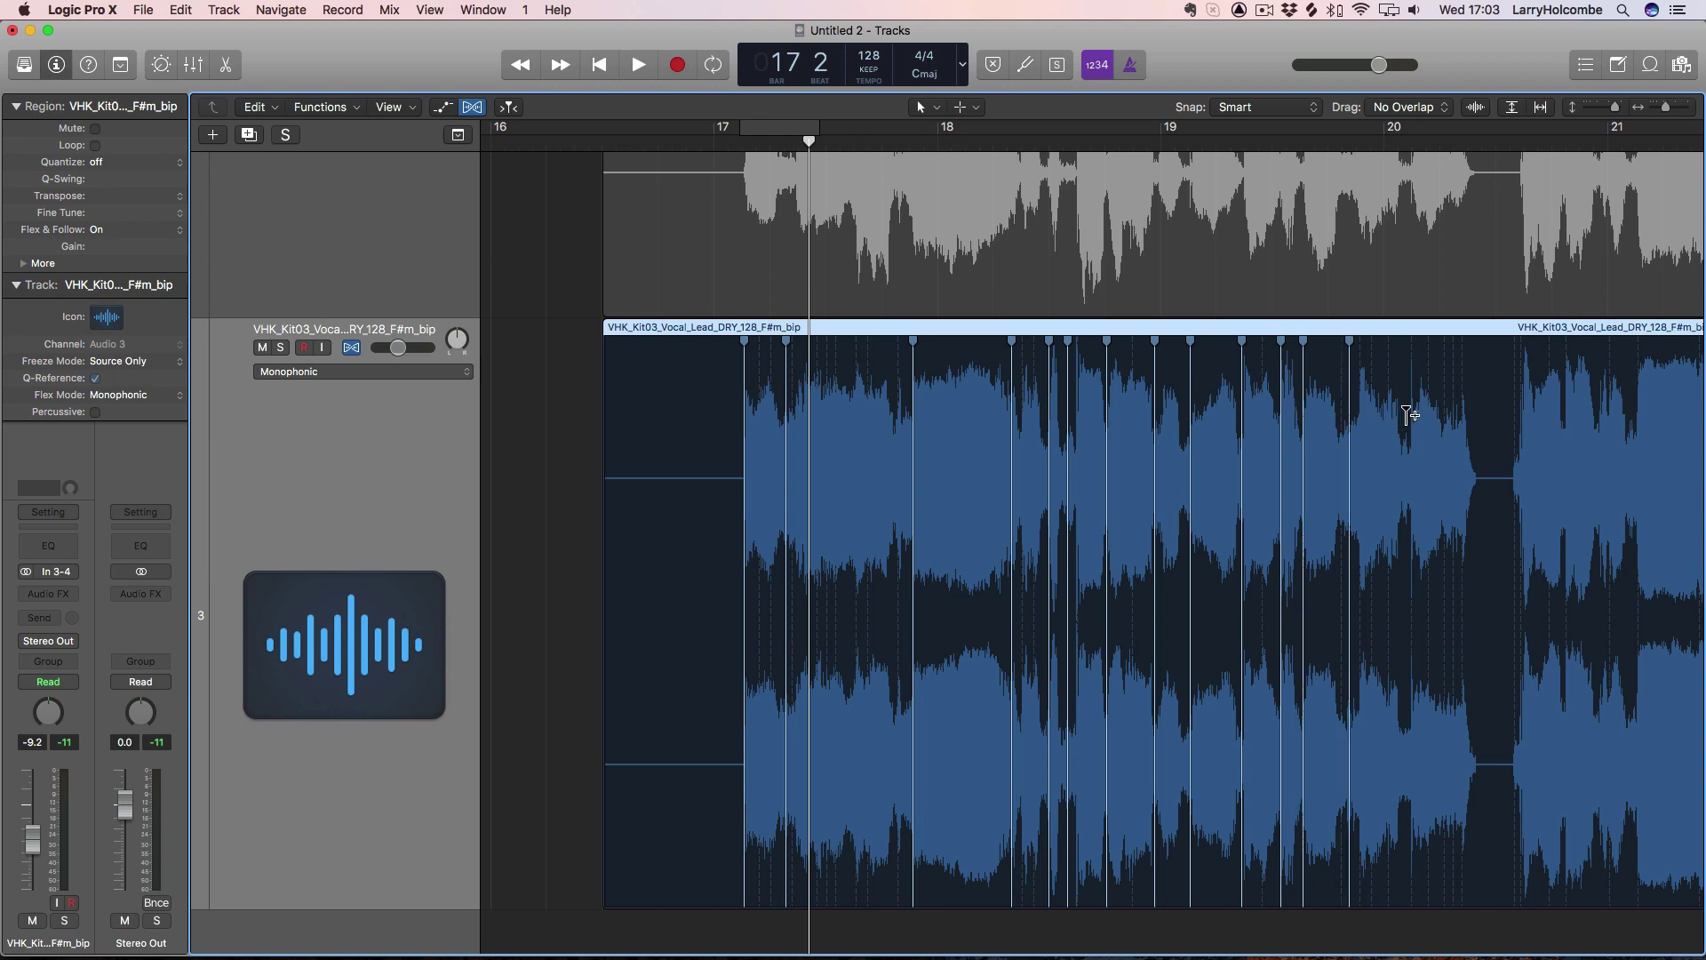
# Step: Add flex markers at the remaining syllable starts from bar 20 through the end of the second phrase, just after bar 22
pyautogui.hscroll(2, 1471, 425)
pyautogui.scroll(-3, 1476, 423)
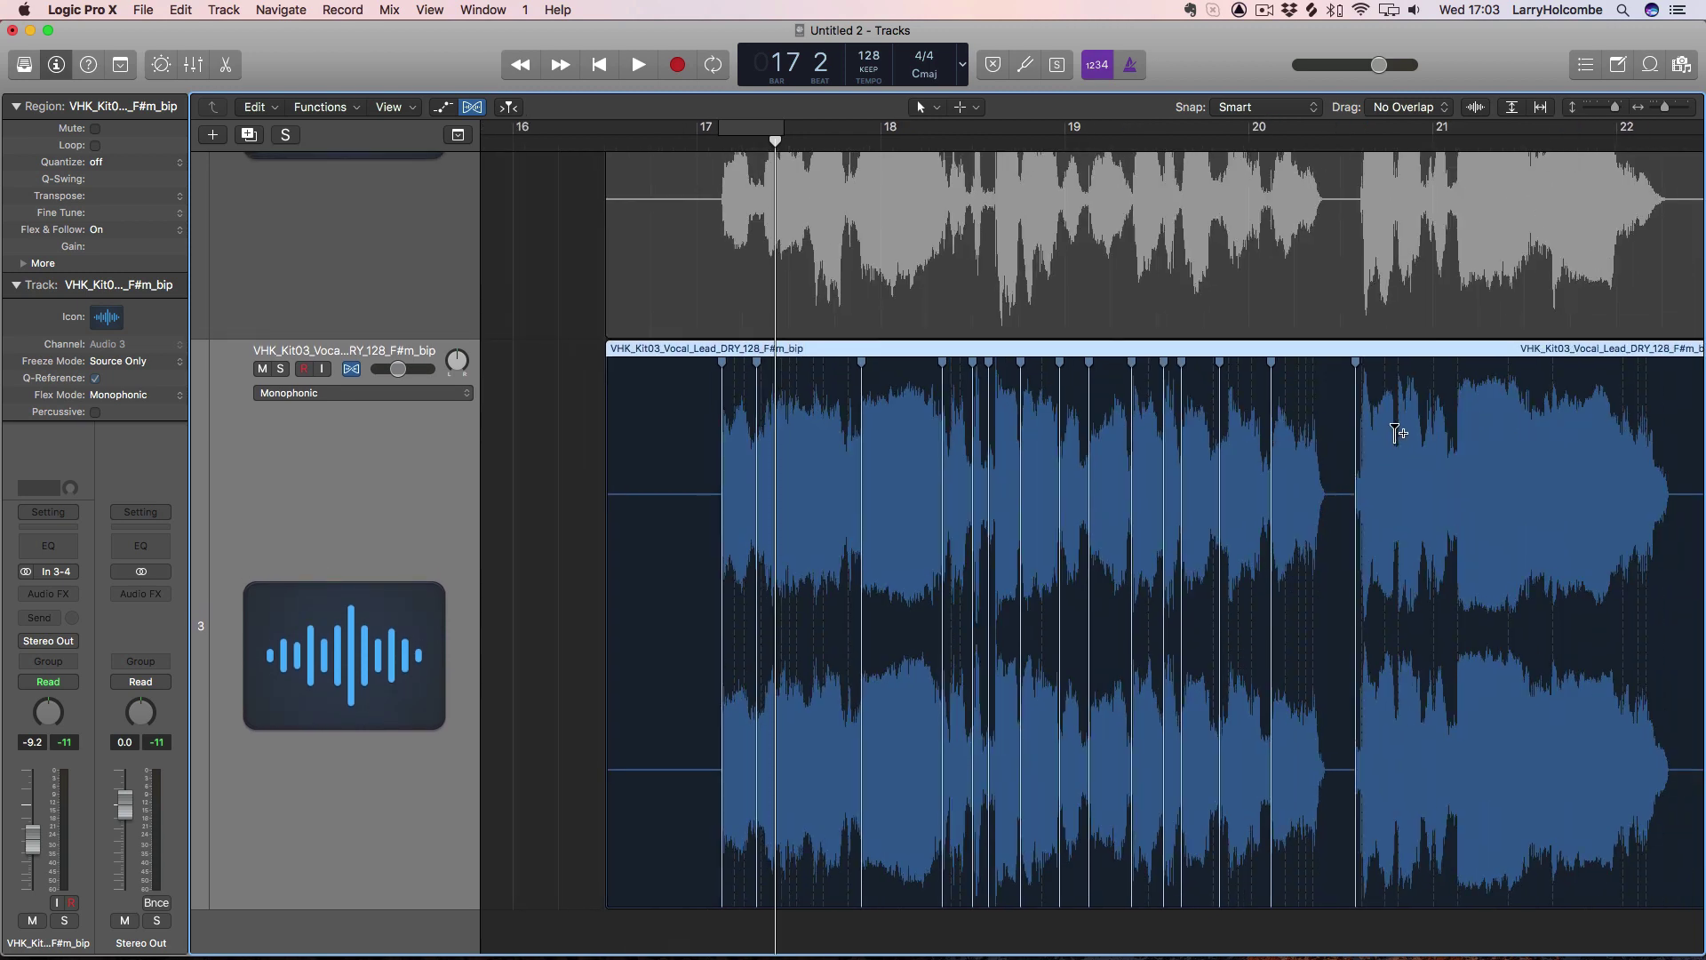
pyautogui.click(1398, 430)
pyautogui.click(1422, 426)
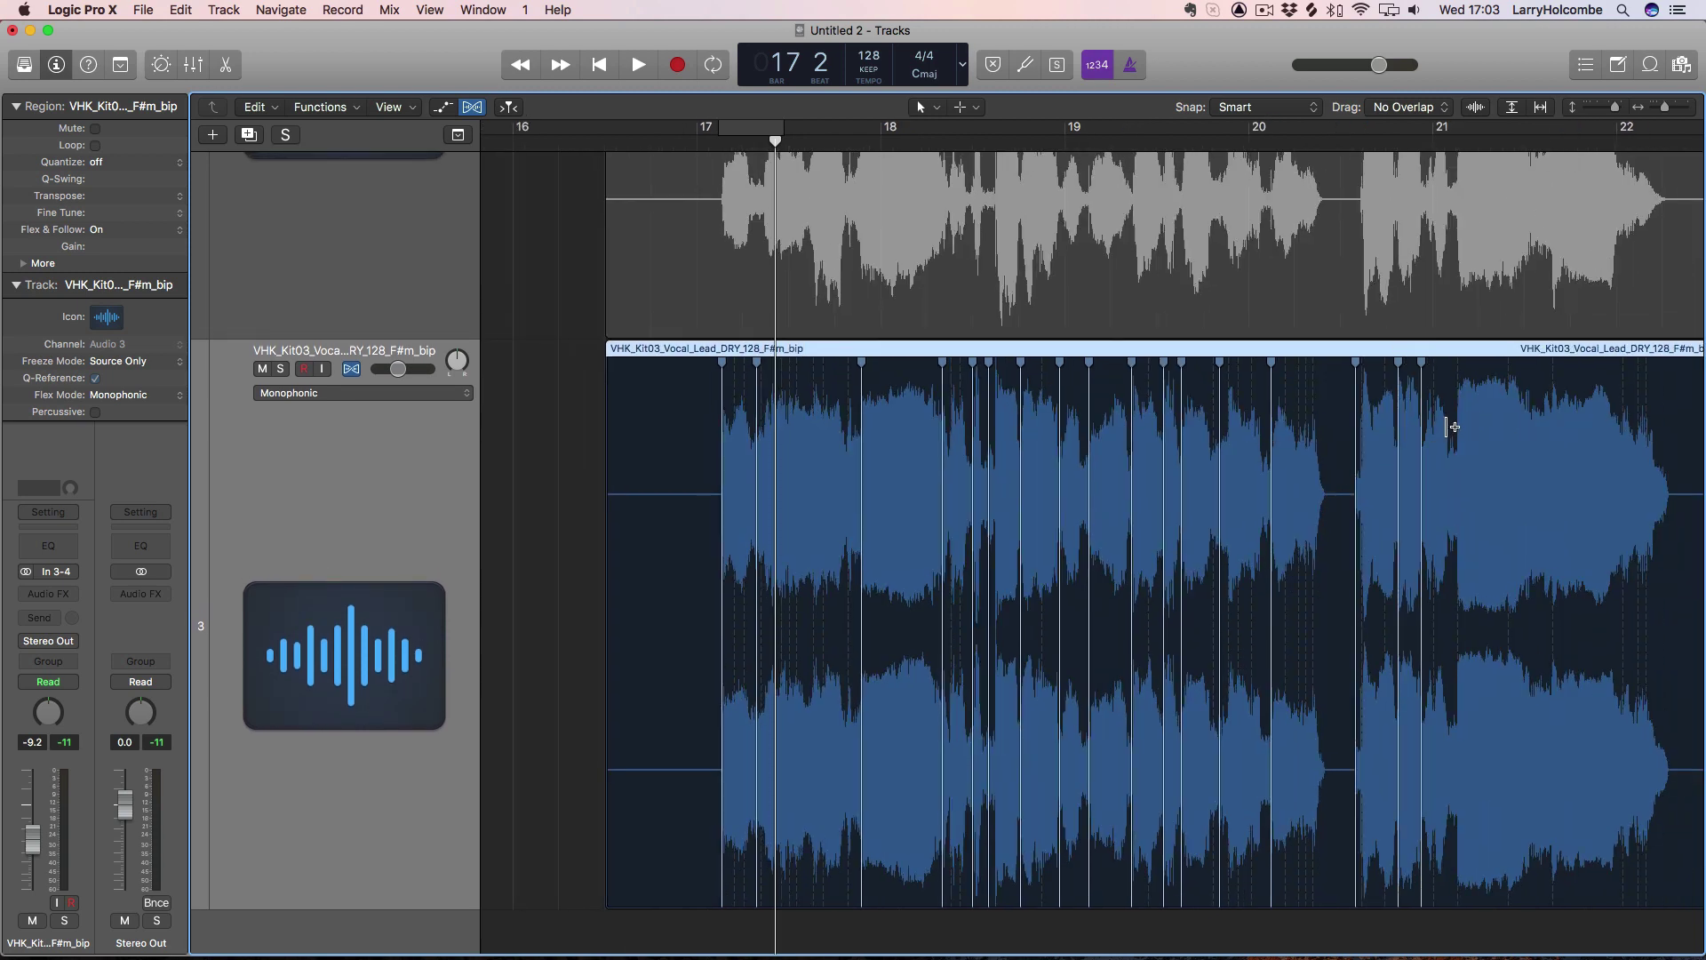
pyautogui.click(1456, 426)
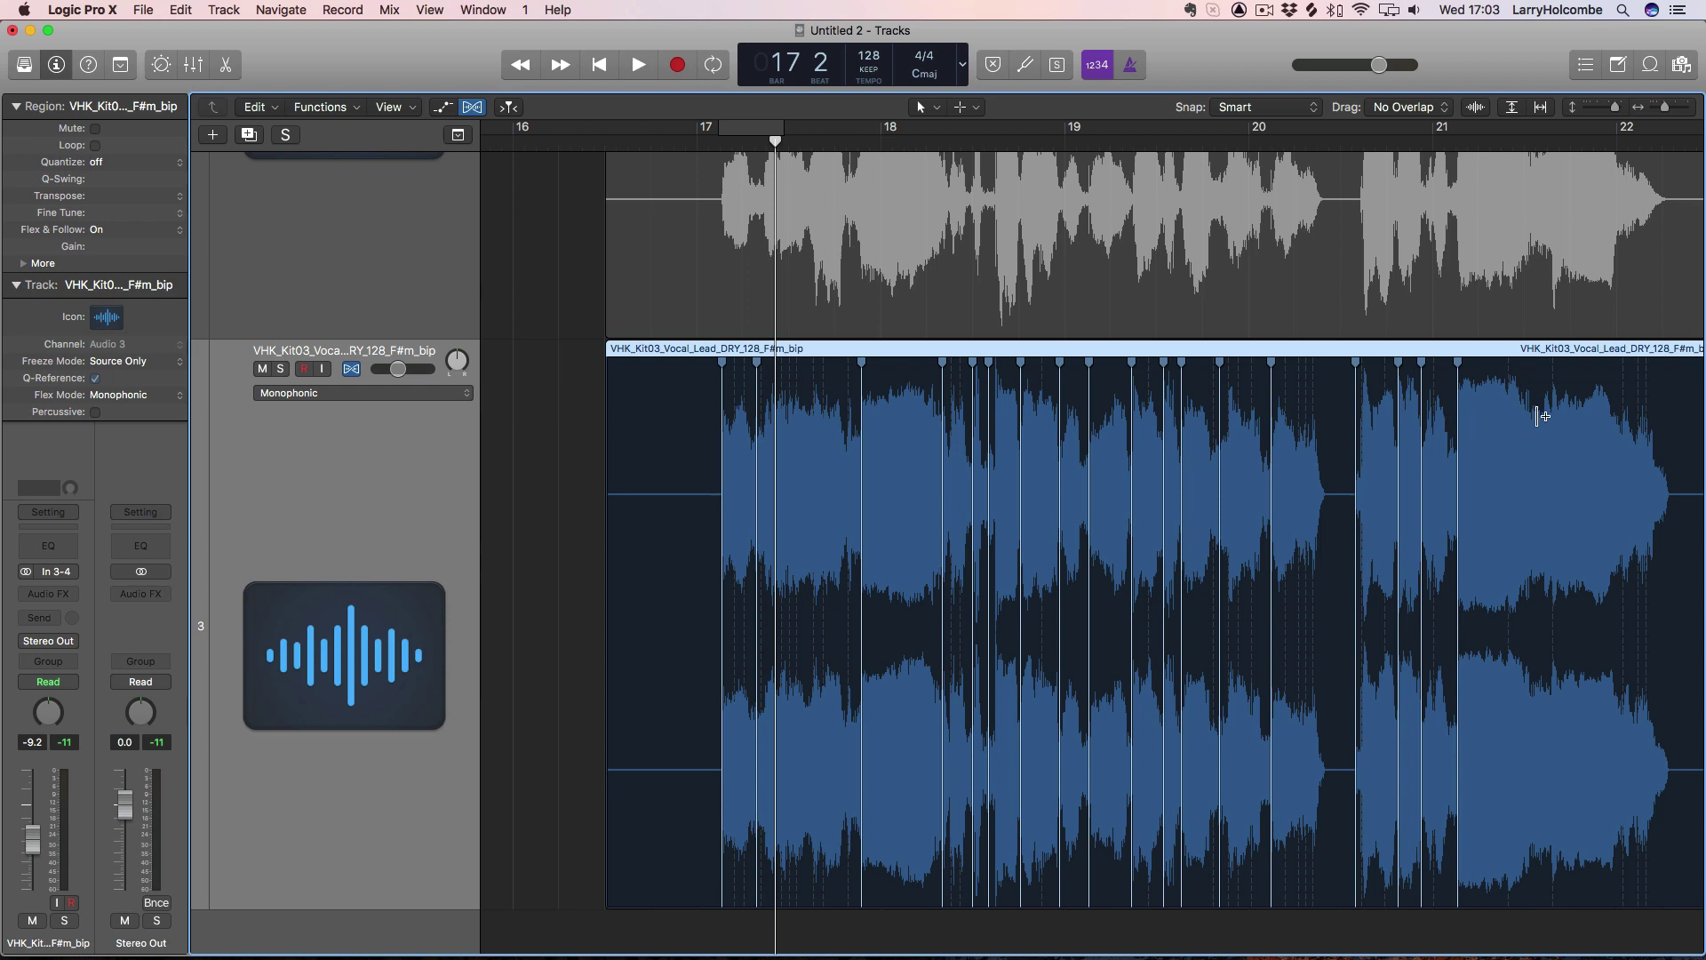
pyautogui.click(1624, 426)
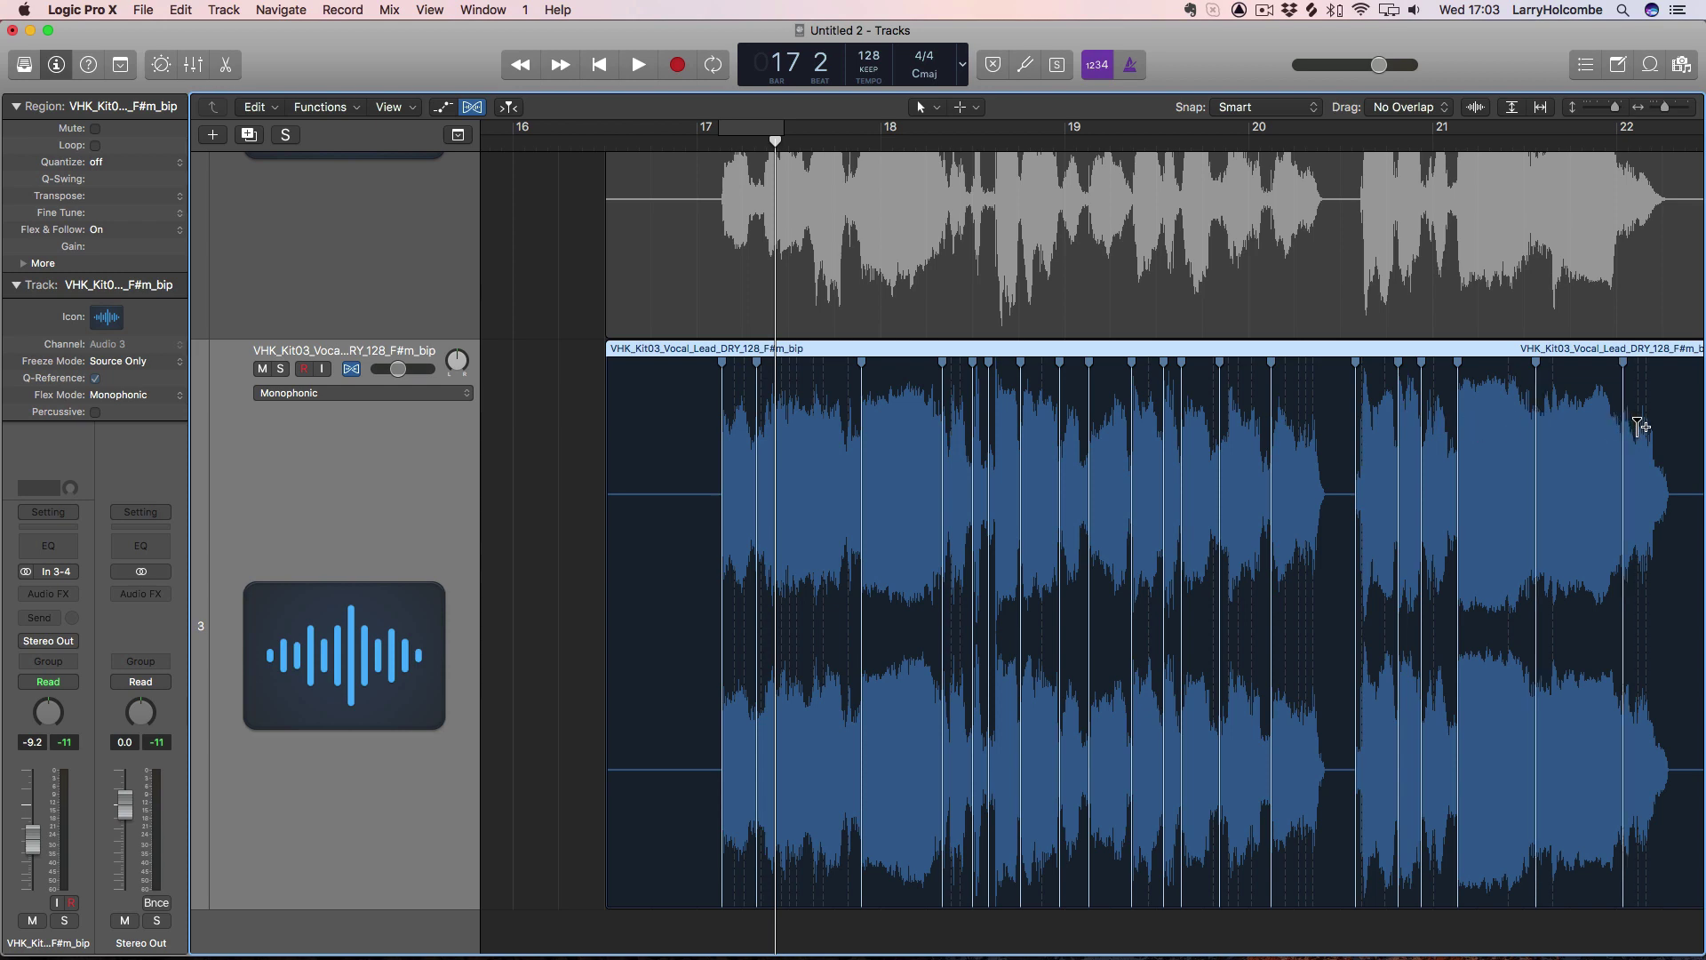
pyautogui.click(1638, 427)
pyautogui.hscroll(3, 1511, 413)
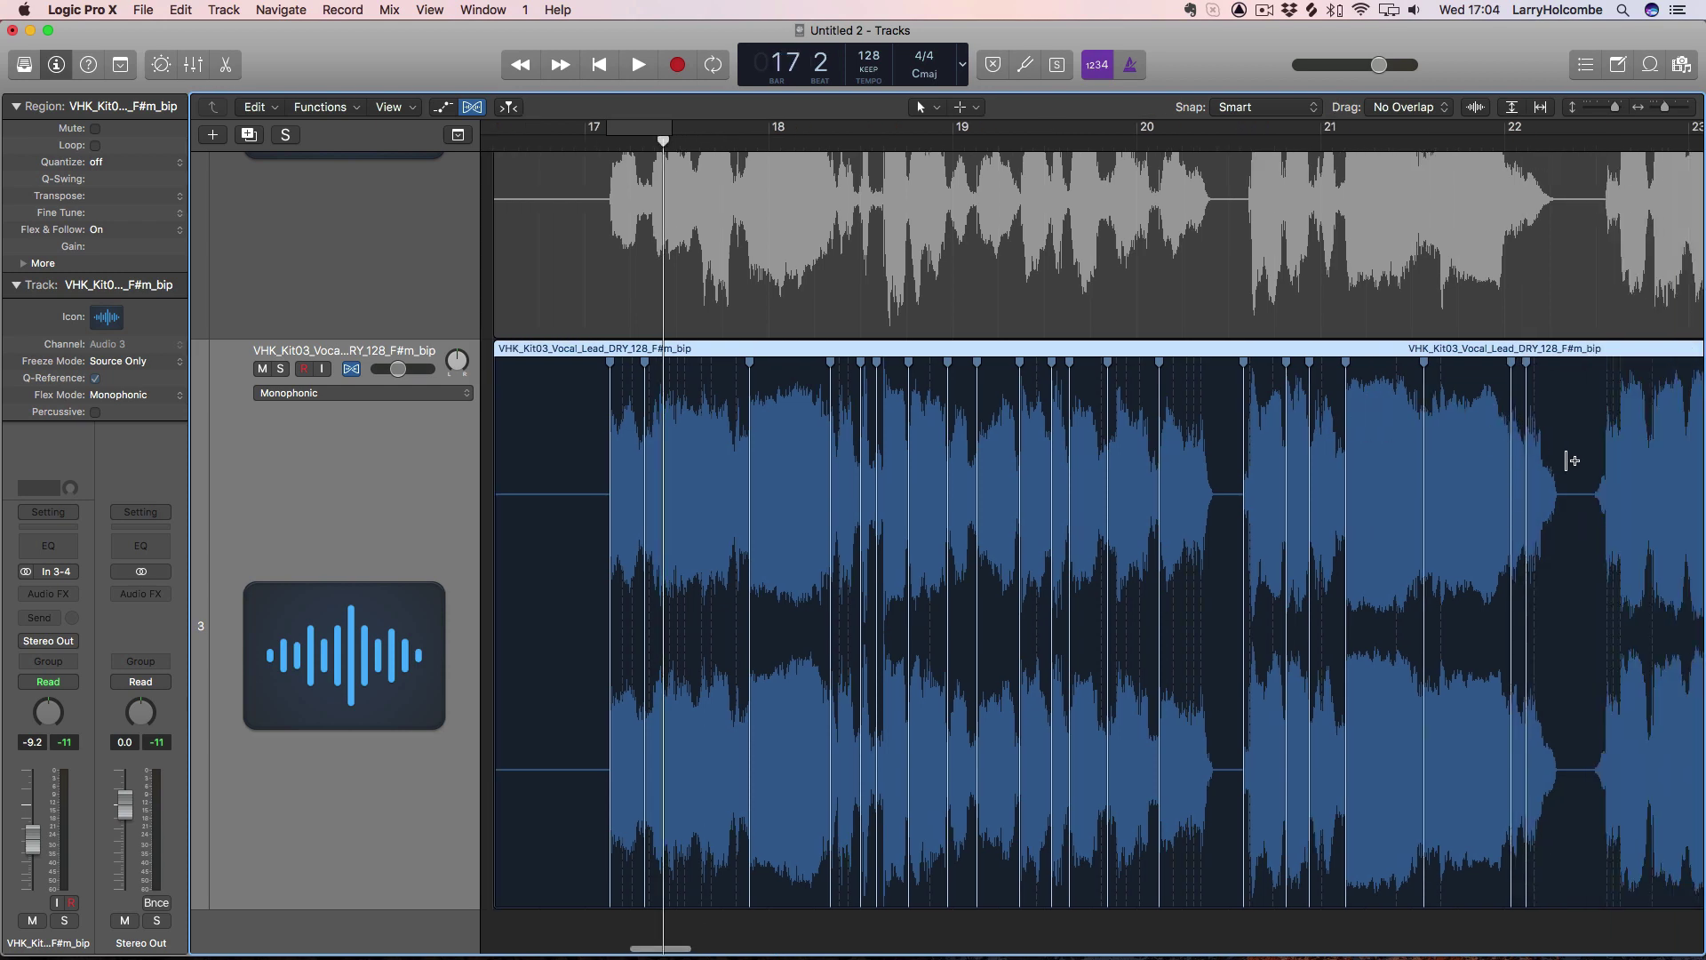
# Step: Slice the bounced vocal region at its flex markers
pyautogui.rightClick(566, 348)
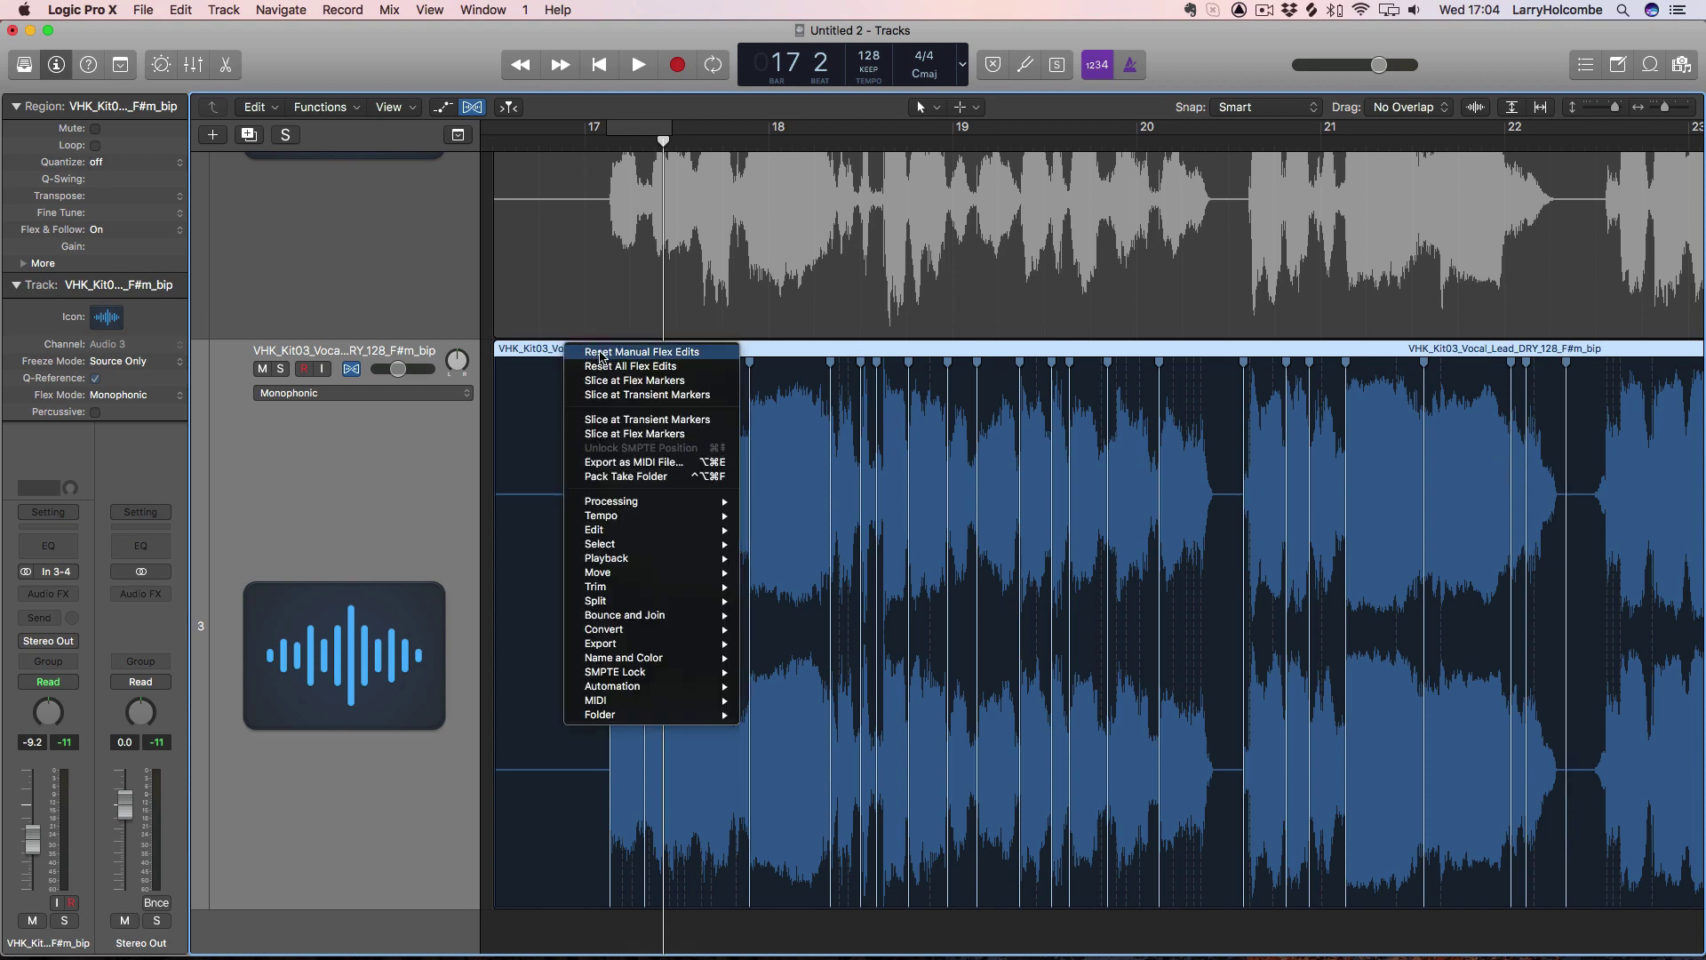
pyautogui.click(642, 381)
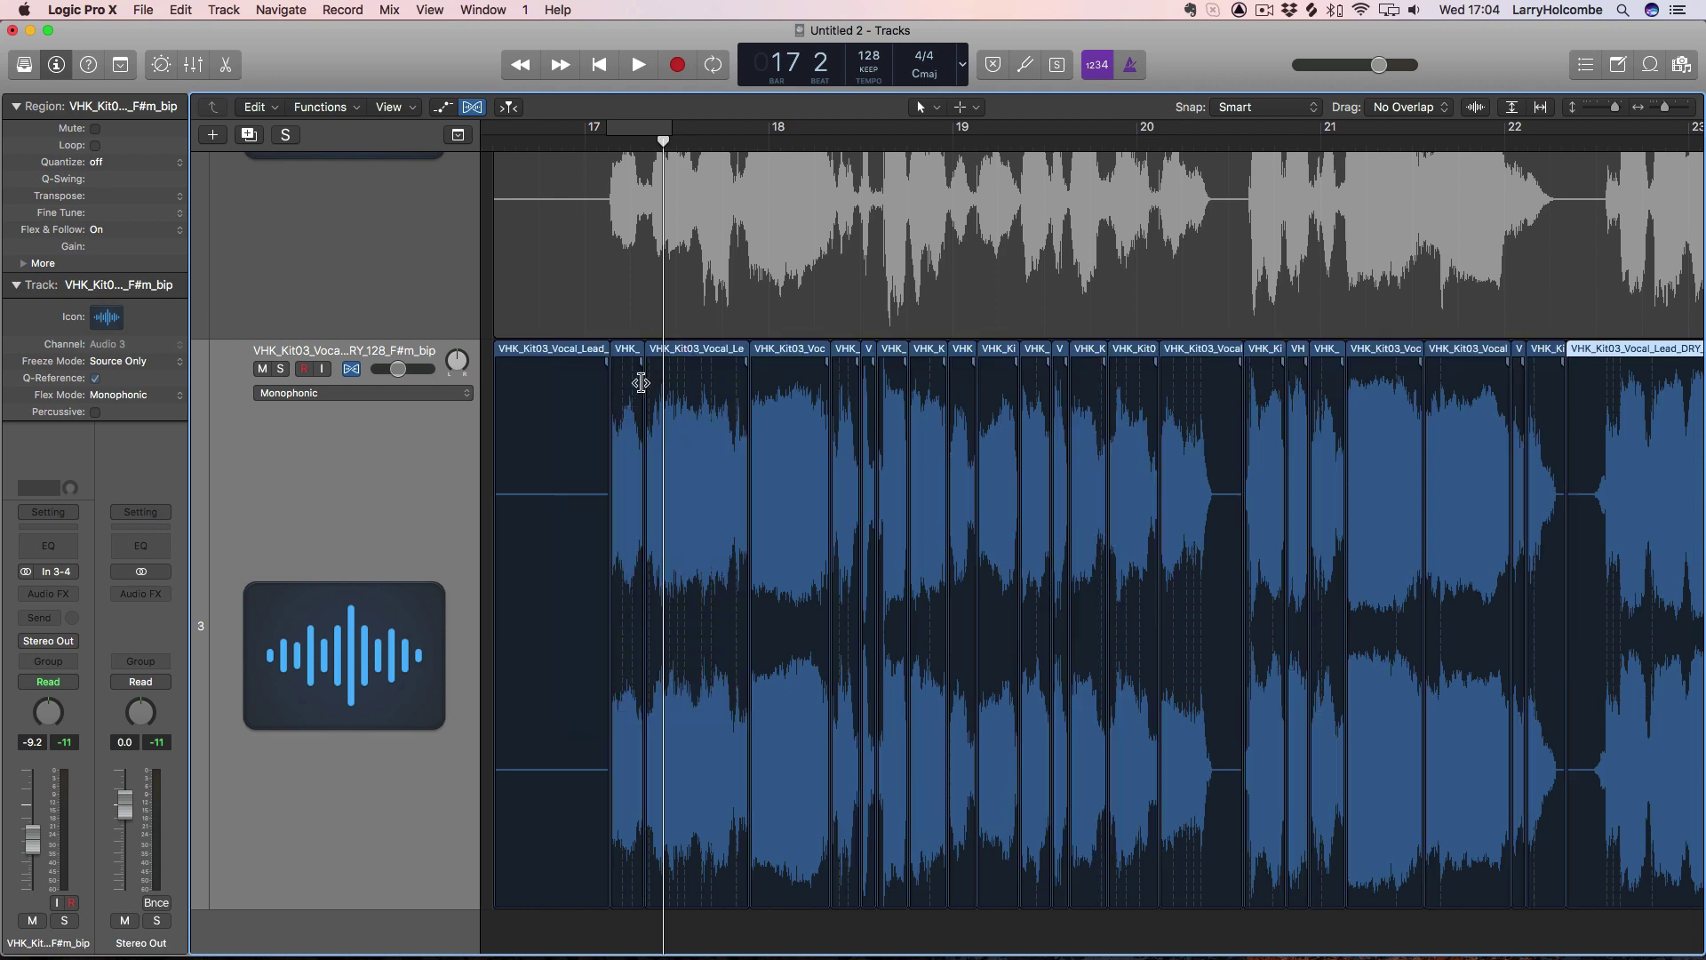
pyautogui.keyDown('ctrl'); pyautogui.keyDown('alt'); pyautogui.click(692, 385); pyautogui.keyUp('alt'); pyautogui.keyUp('ctrl')
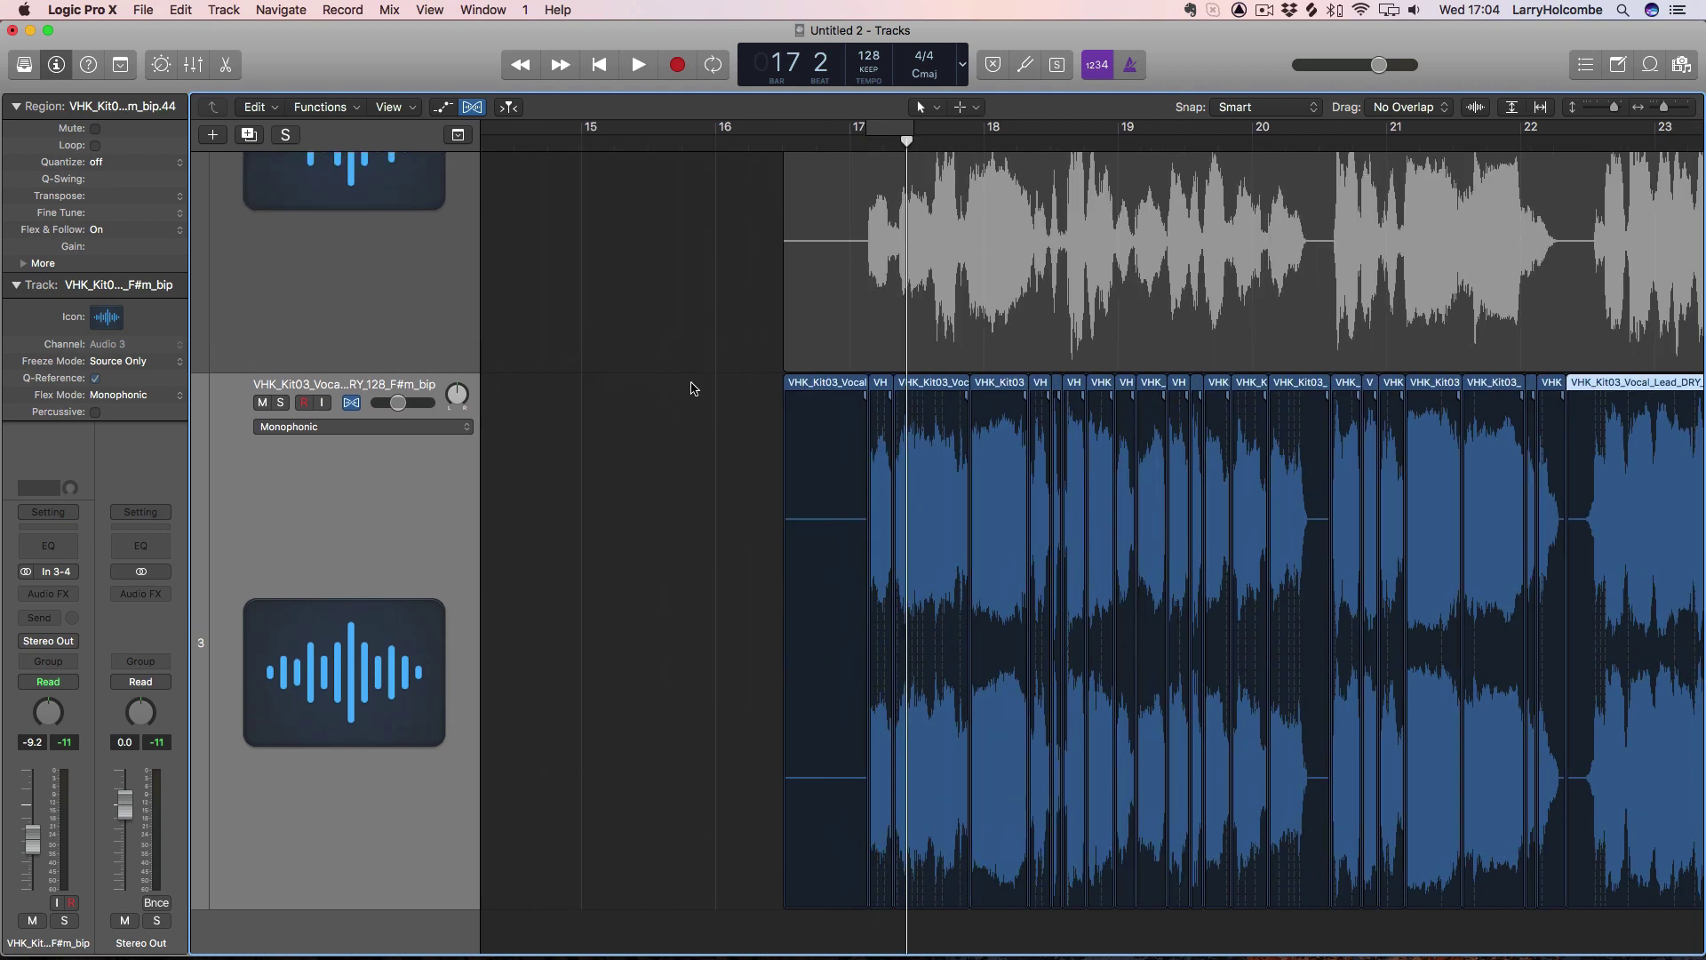
# Step: Delete the silent slice before the first phrase and the long unsliced region after the second phrase
pyautogui.press('t')
pyautogui.press('t')
pyautogui.click(814, 386)
pyautogui.press('Delete')
pyautogui.hscroll(5, 800, 392)
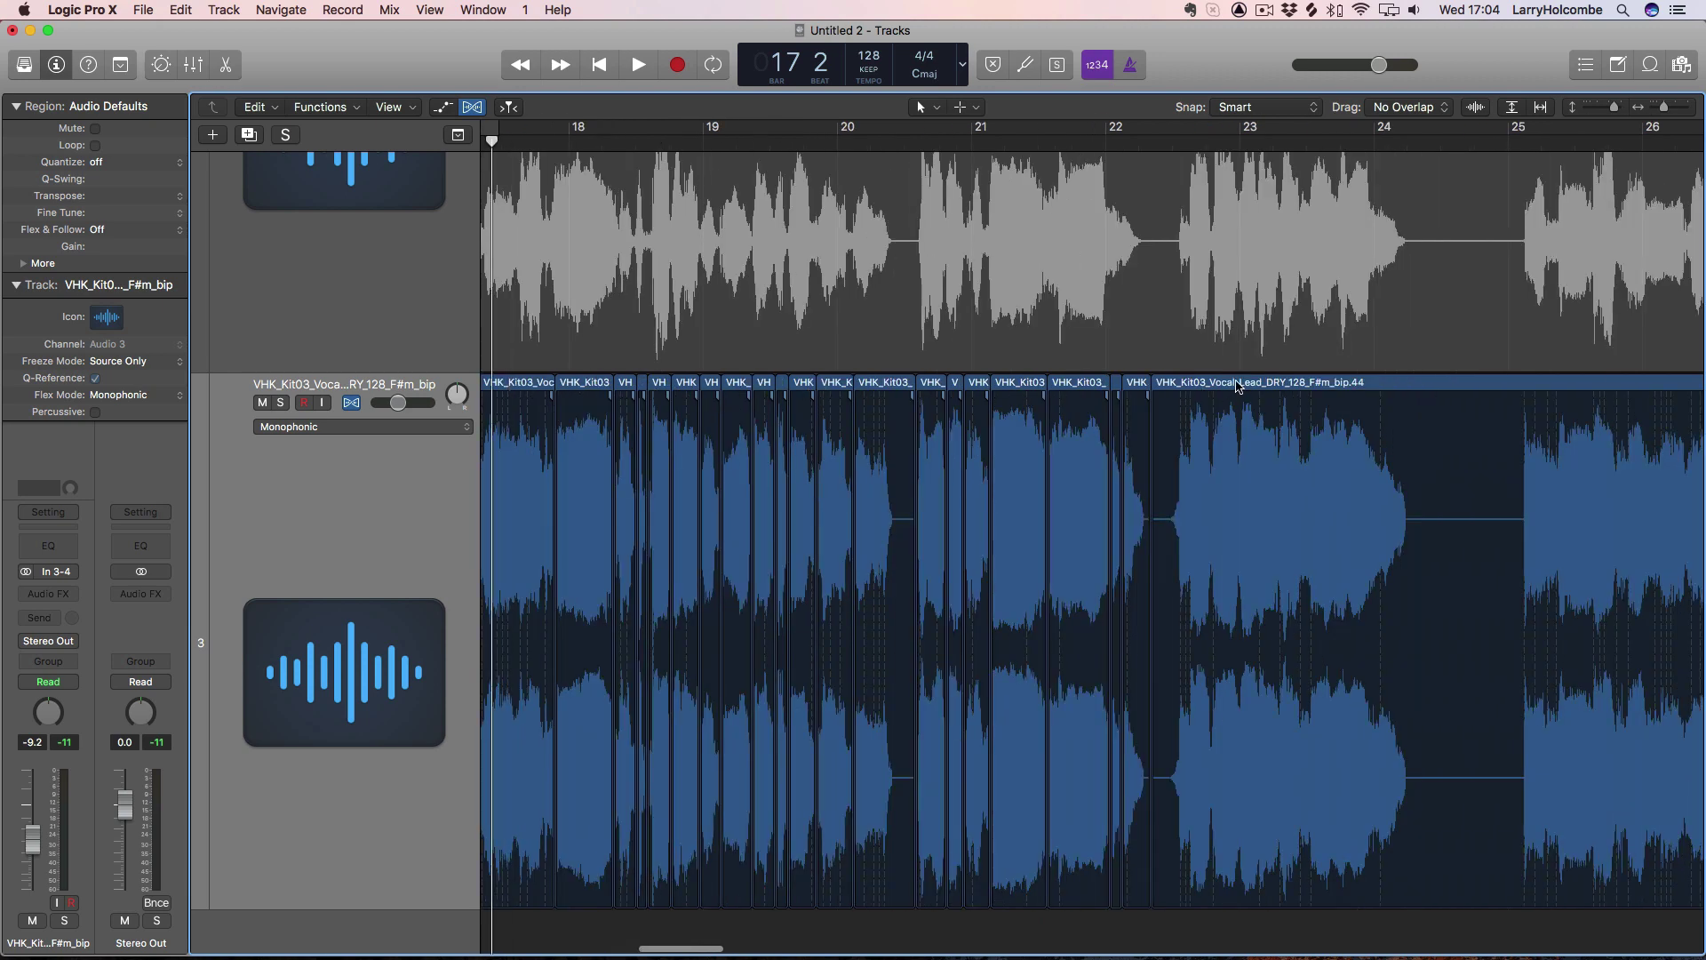
pyautogui.click(1239, 386)
pyautogui.press('Delete')
pyautogui.hscroll(-3, 1244, 409)
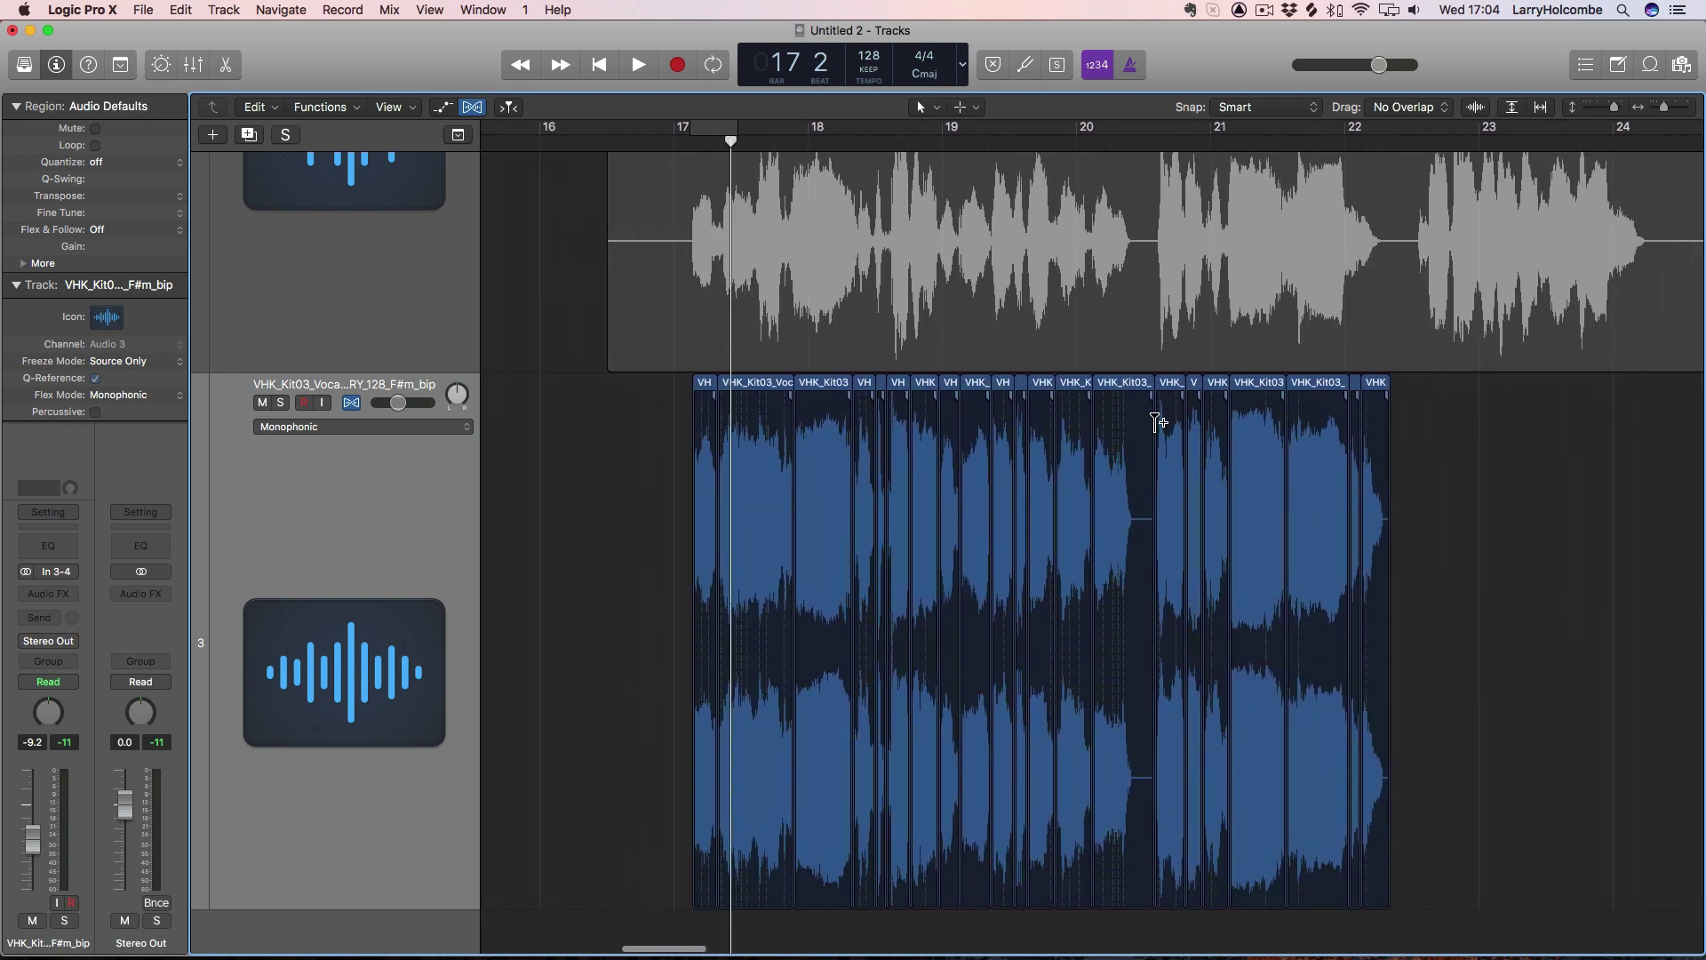
# Step: Hide Flex, select all the vocal slices, and convert them to a new sampler track with zones from regions and trigger notes starting at C3 (60)
pyautogui.press('super+f')
pyautogui.moveTo(575, 449); pyautogui.dragTo(1417, 464)
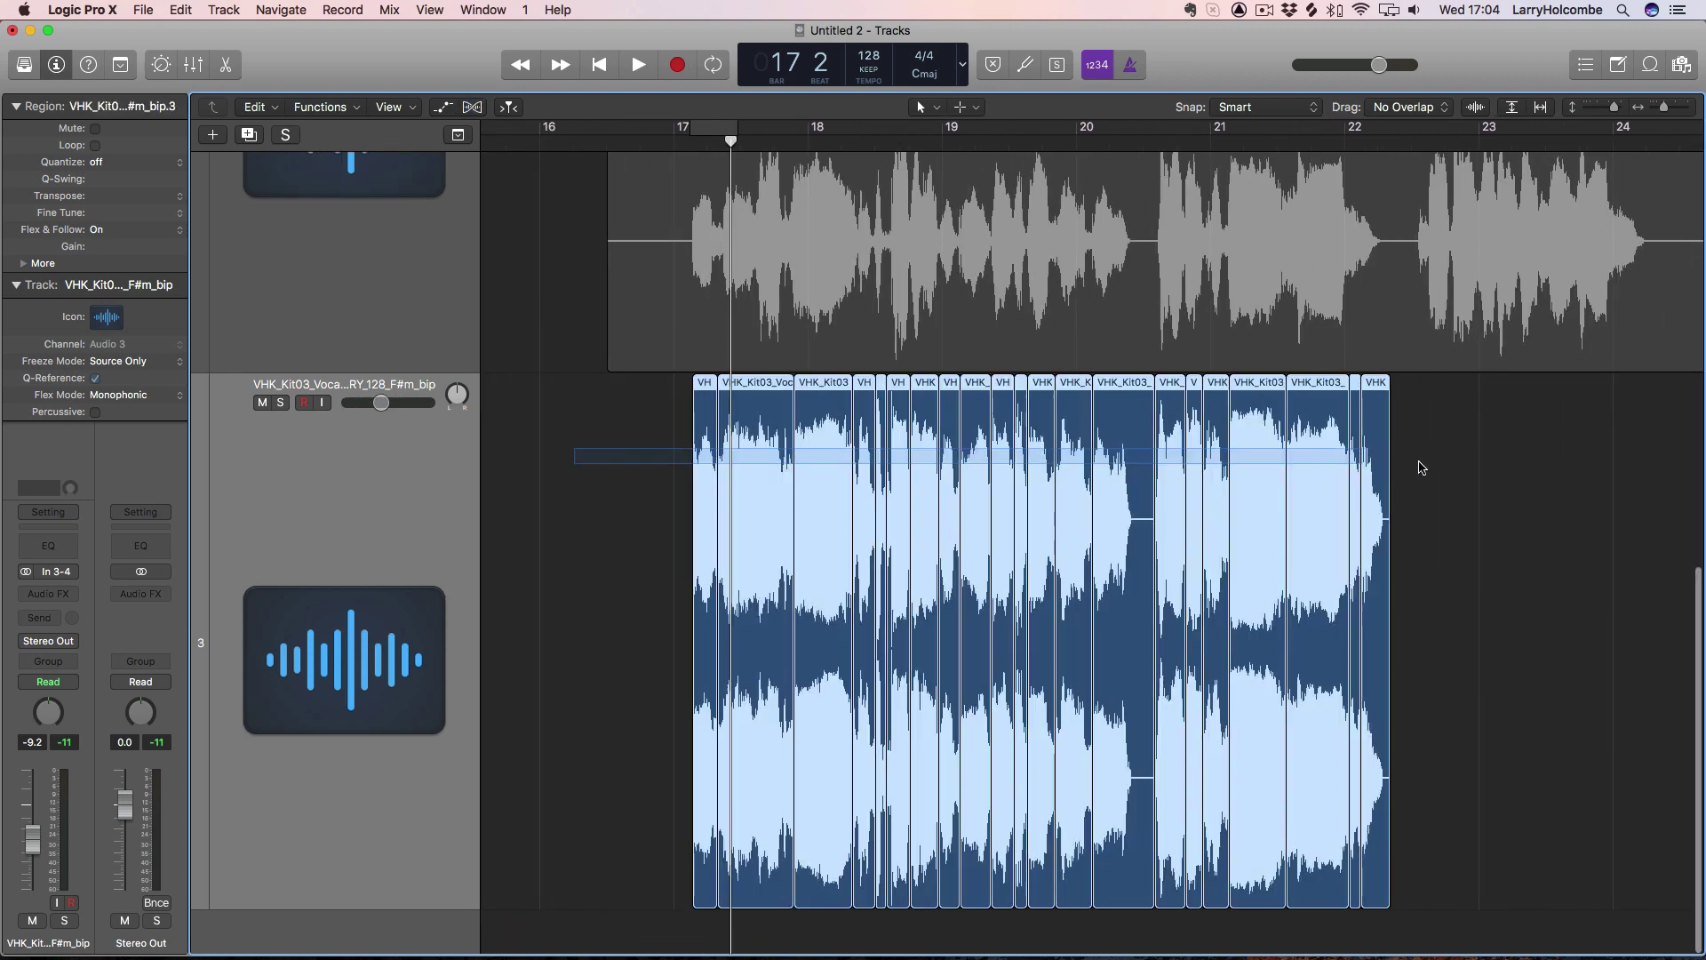
pyautogui.rightClick(702, 401)
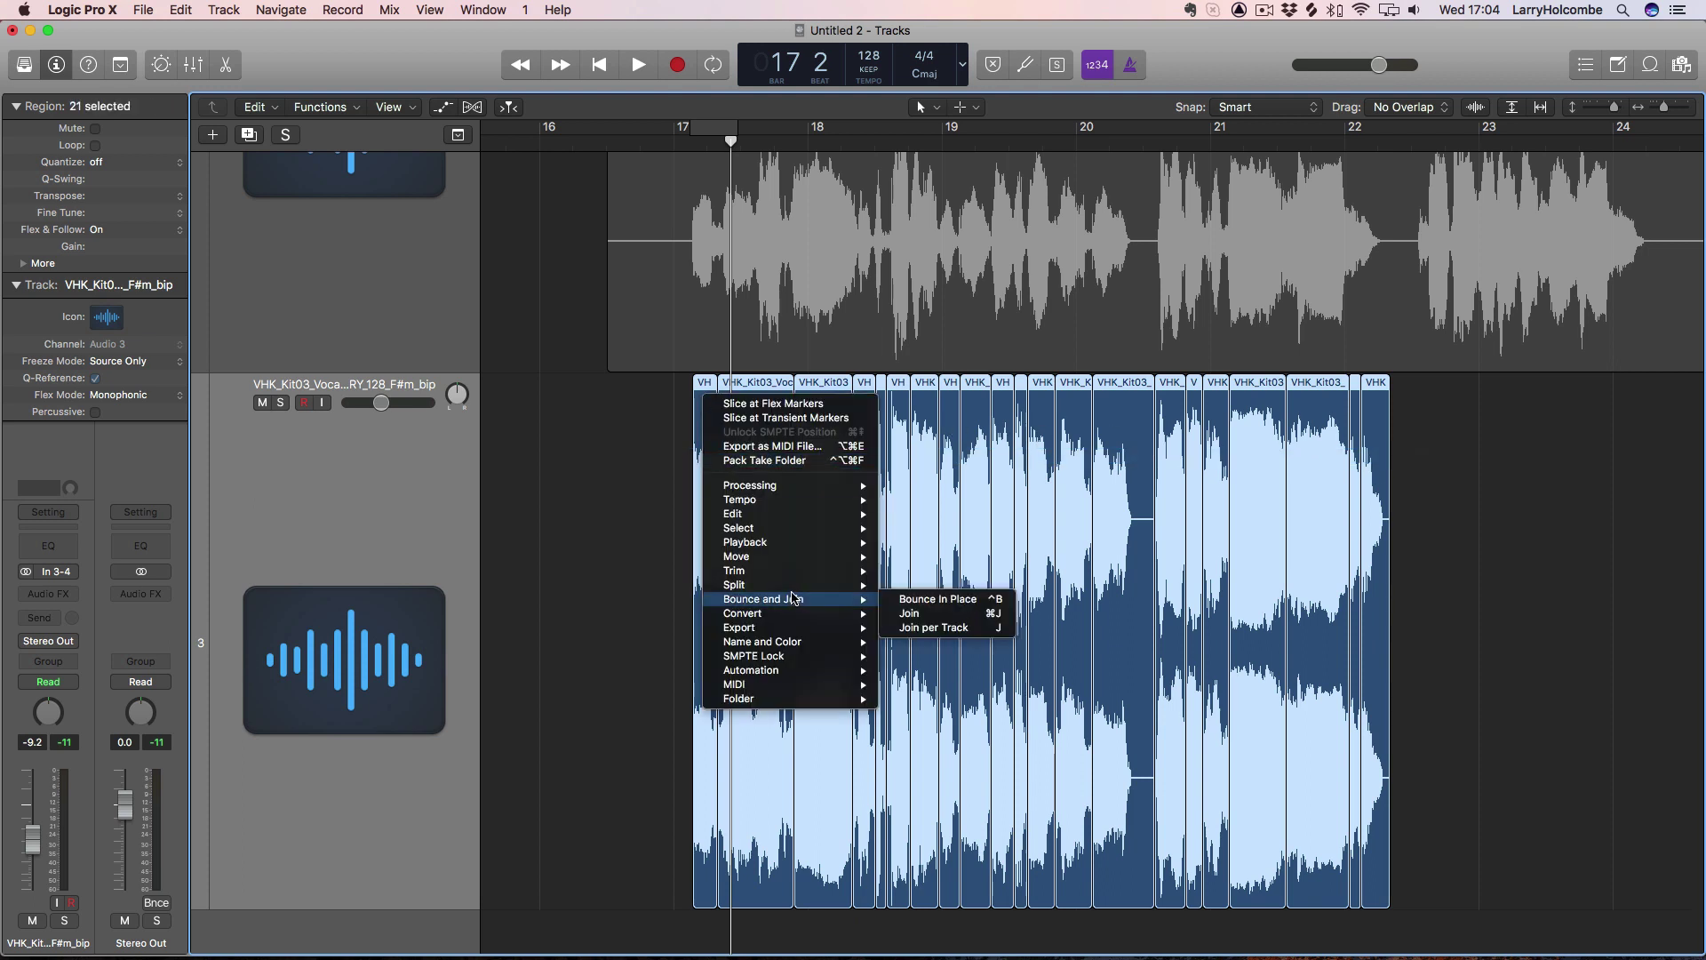
pyautogui.moveTo(775, 615)
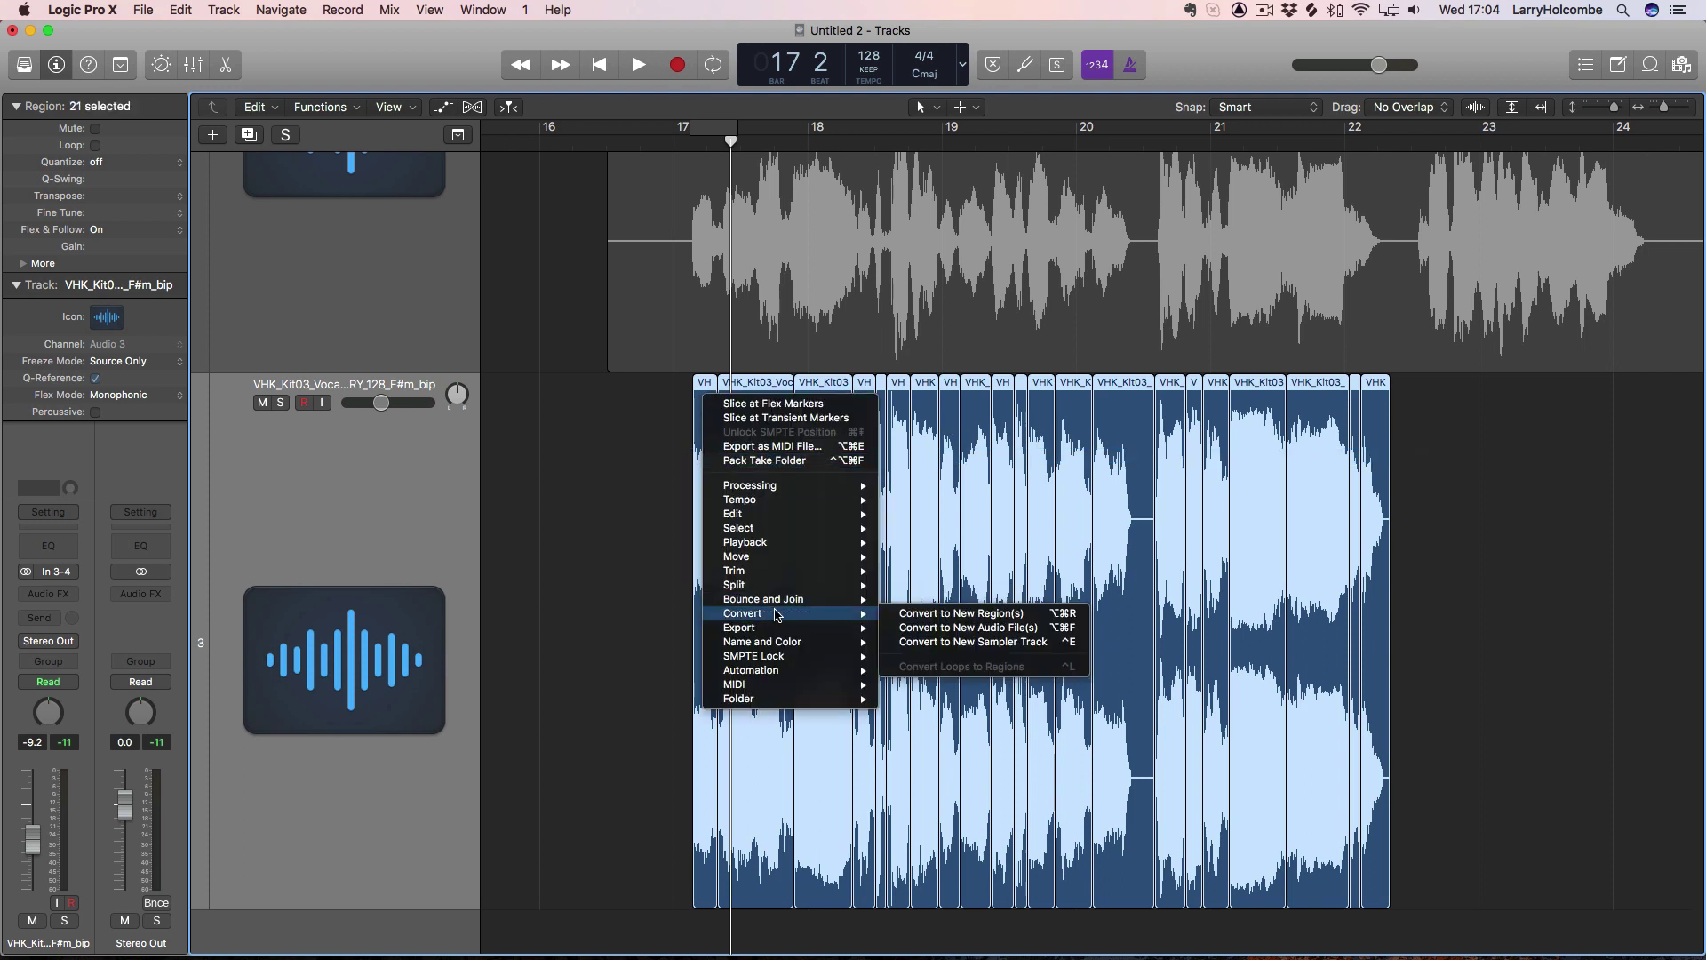
pyautogui.click(942, 643)
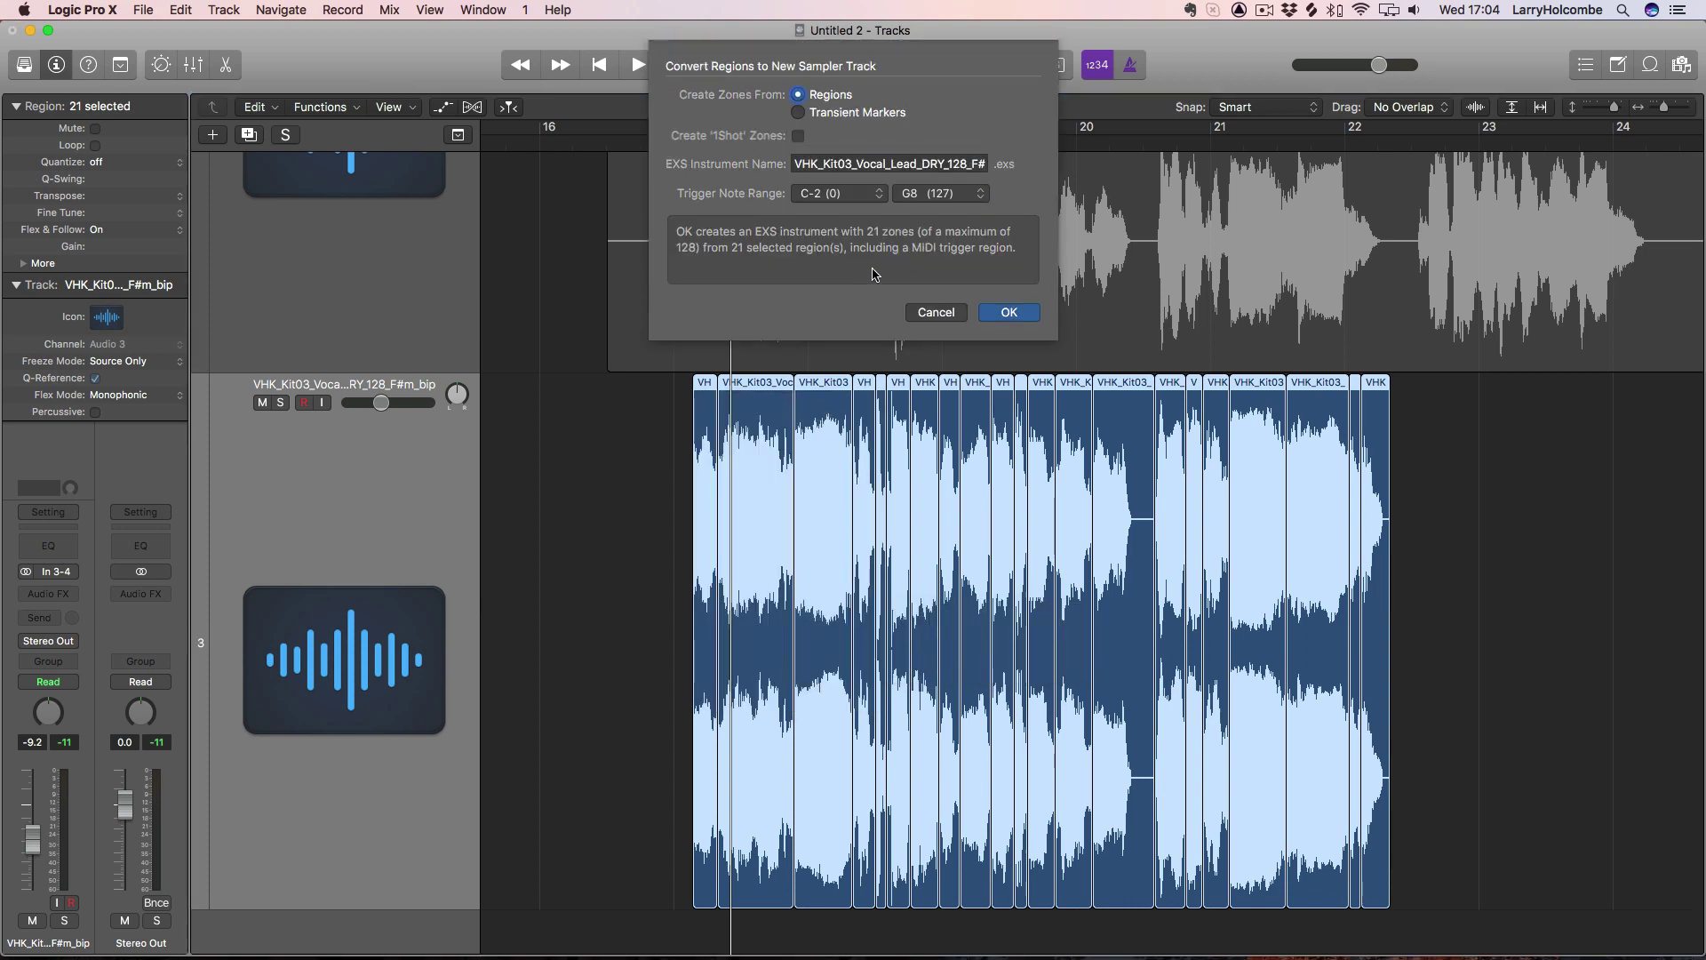
pyautogui.click(833, 195)
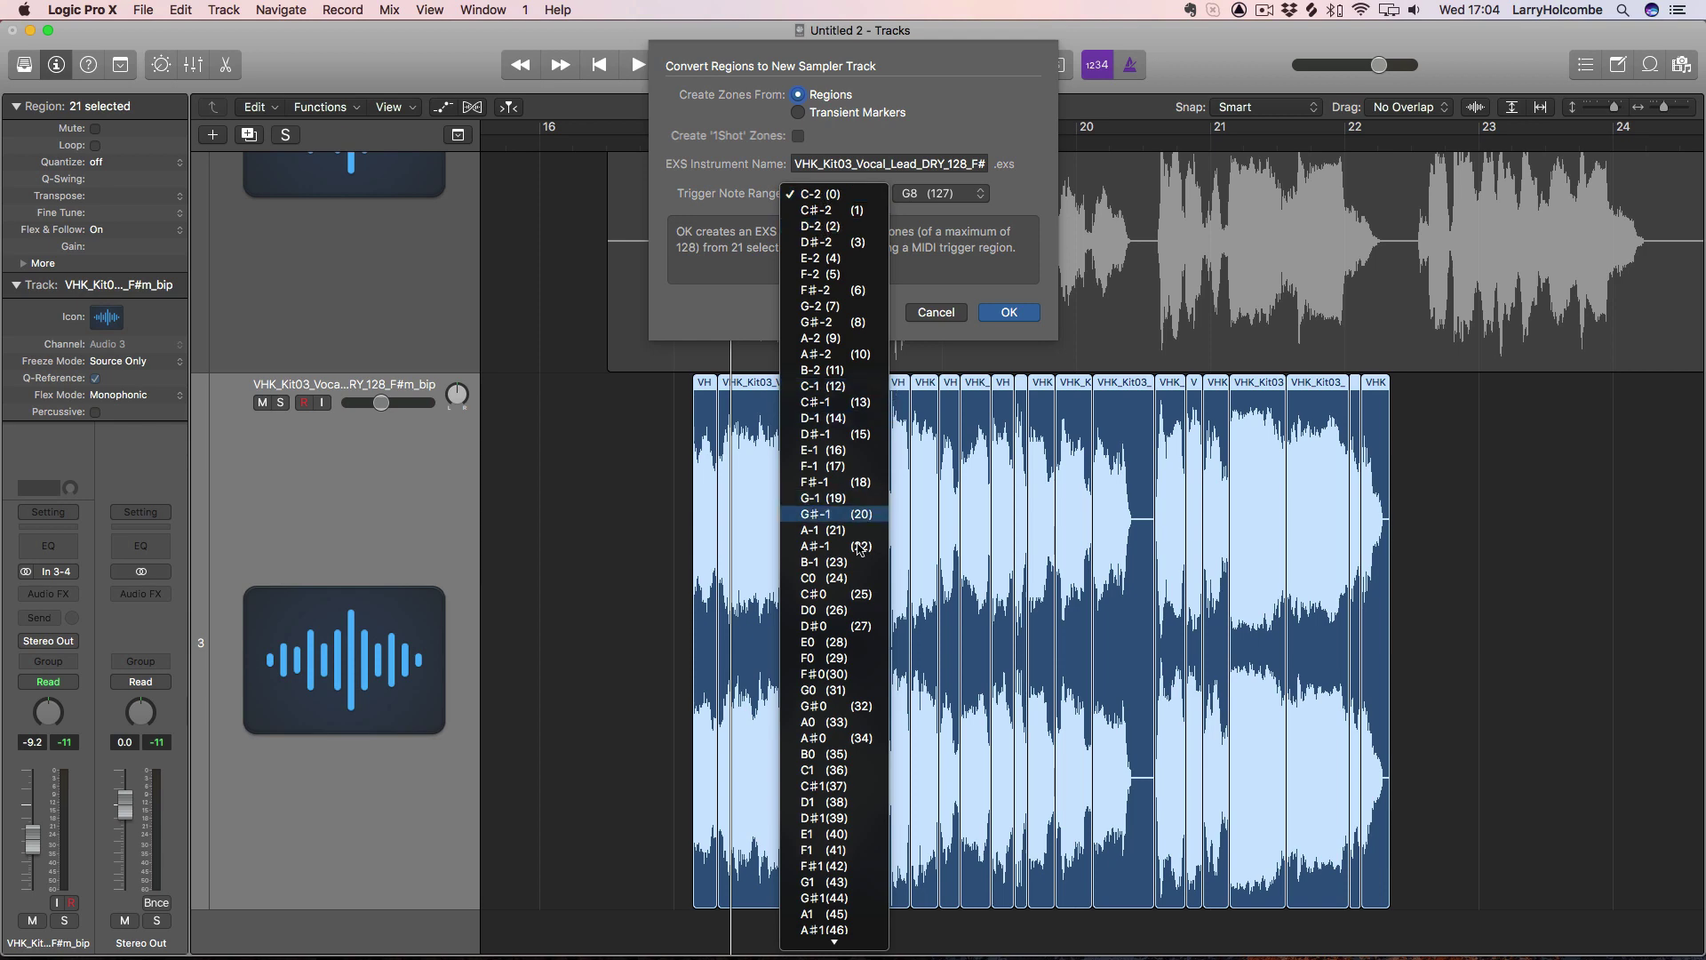
pyautogui.scroll(-5, 832, 639)
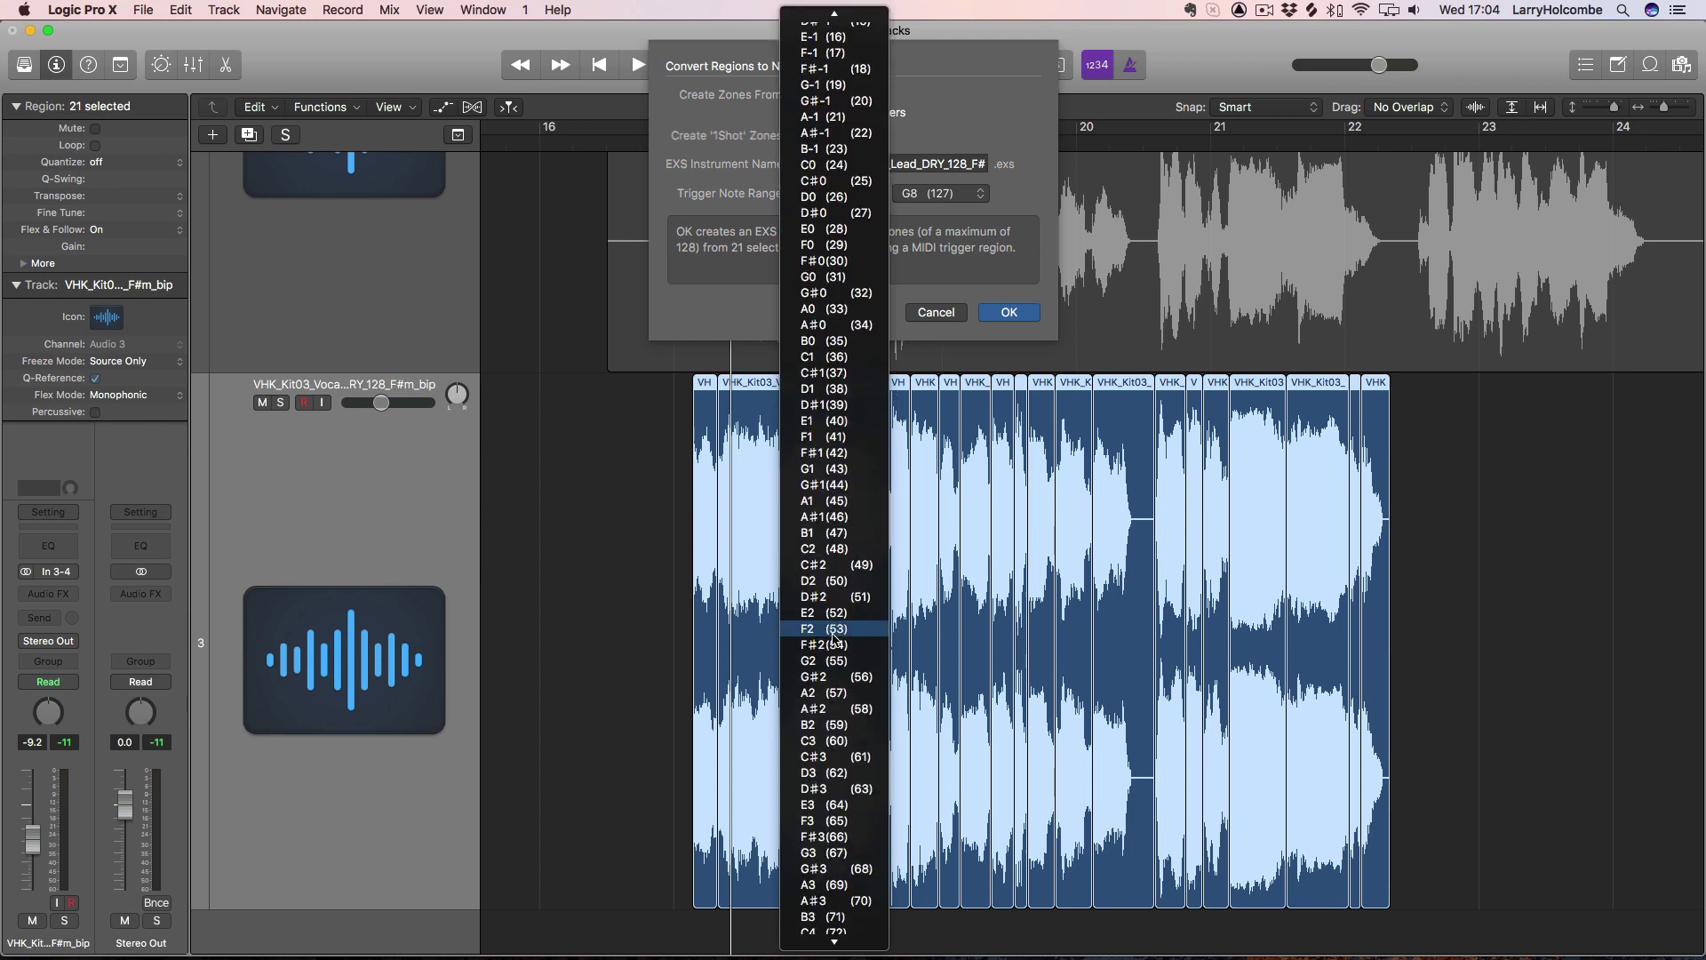
pyautogui.click(817, 742)
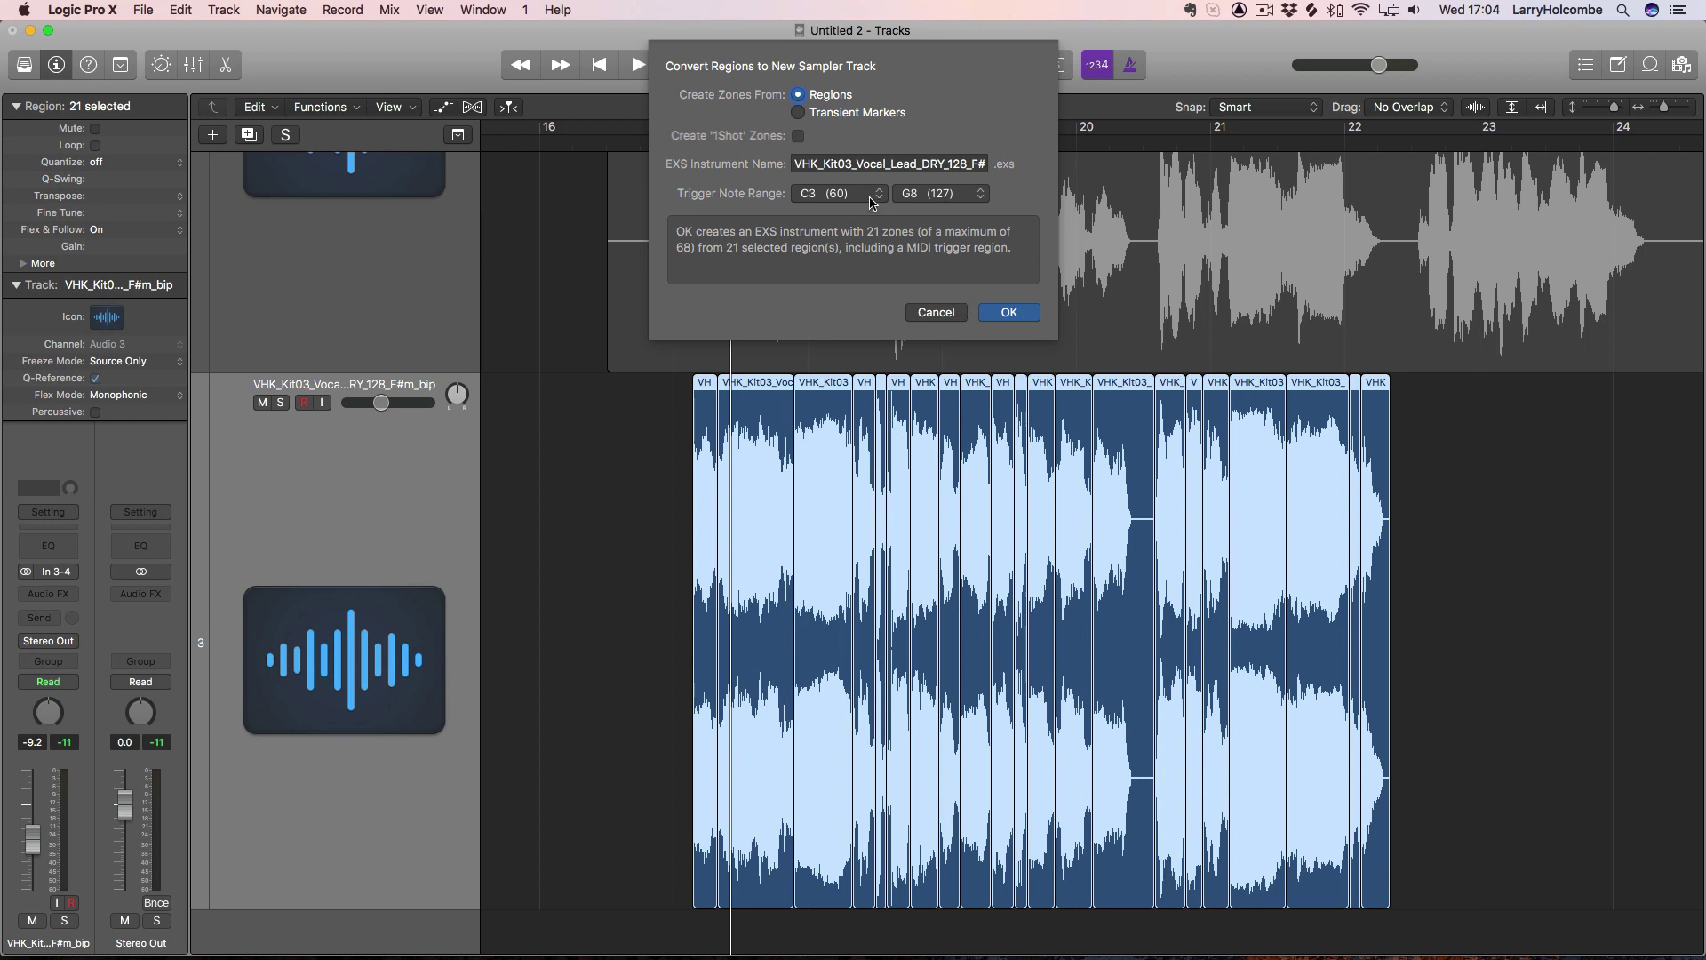
pyautogui.click(1015, 314)
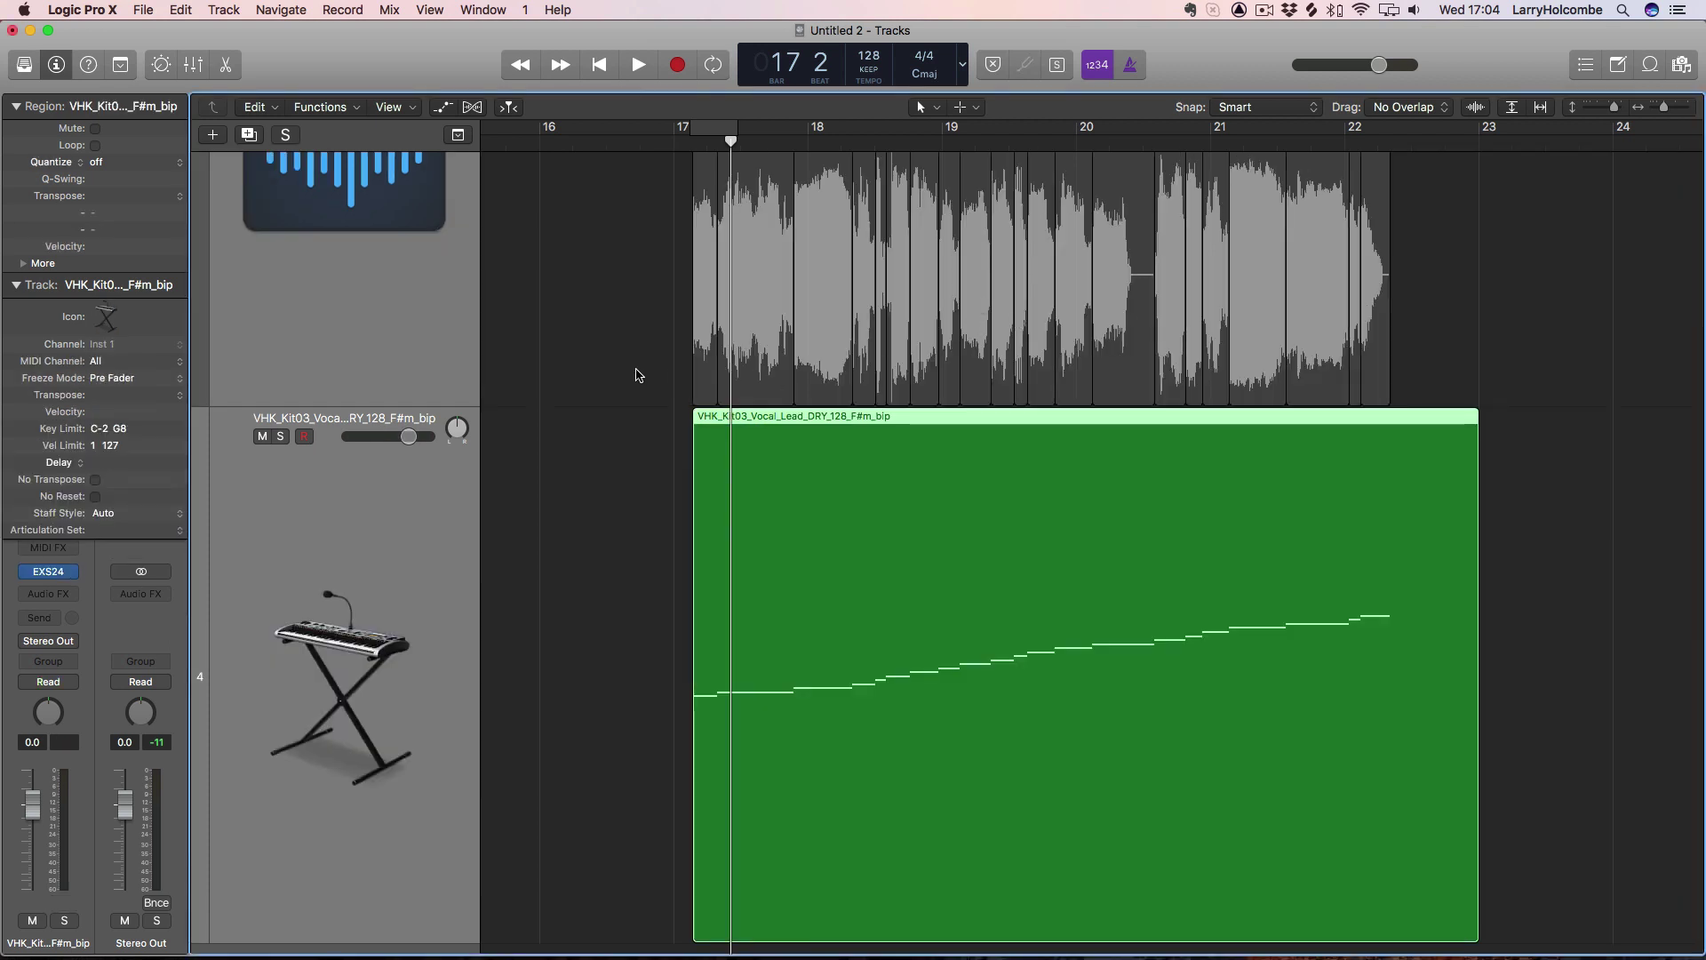
# Step: Deselect the new MIDI region and reduce the track heights to view the sliced vocal and the sampler track together
pyautogui.scroll(1, 608, 544)
pyautogui.click(623, 498)
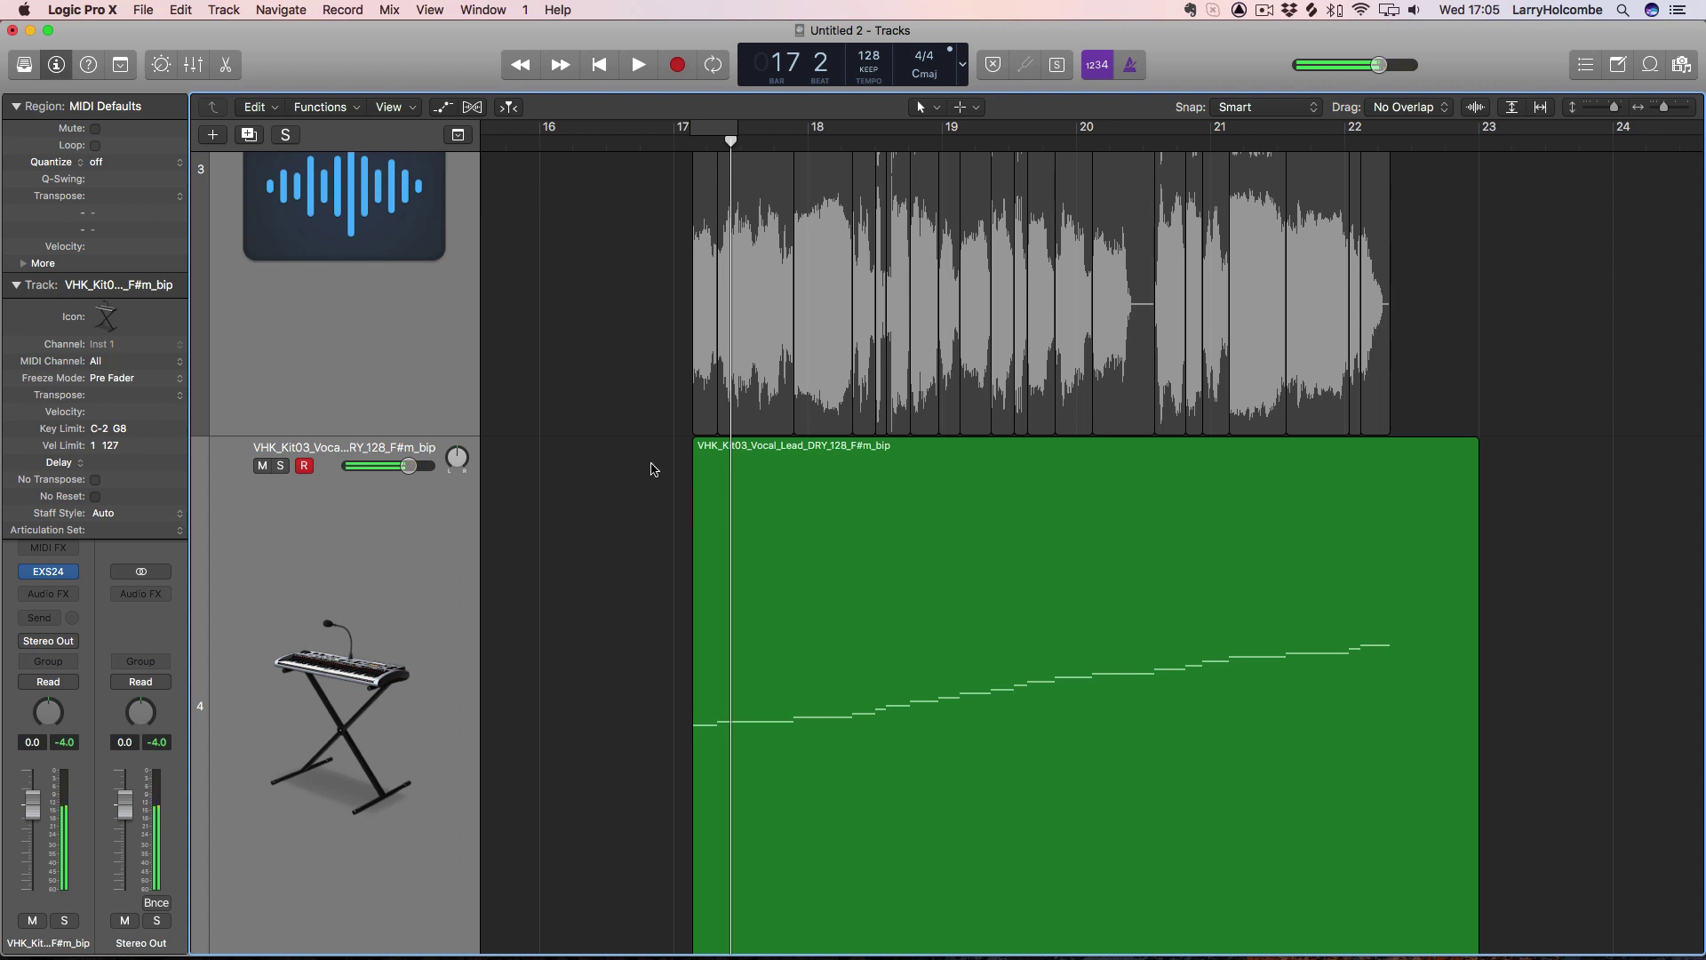
pyautogui.press('super+Up')
pyautogui.press('super+Up')
pyautogui.press('super+Up')
pyautogui.press('super+Up')
pyautogui.press('super+Up')
pyautogui.press('super+Up')
pyautogui.press('super+Up')
pyautogui.press('super+Up')
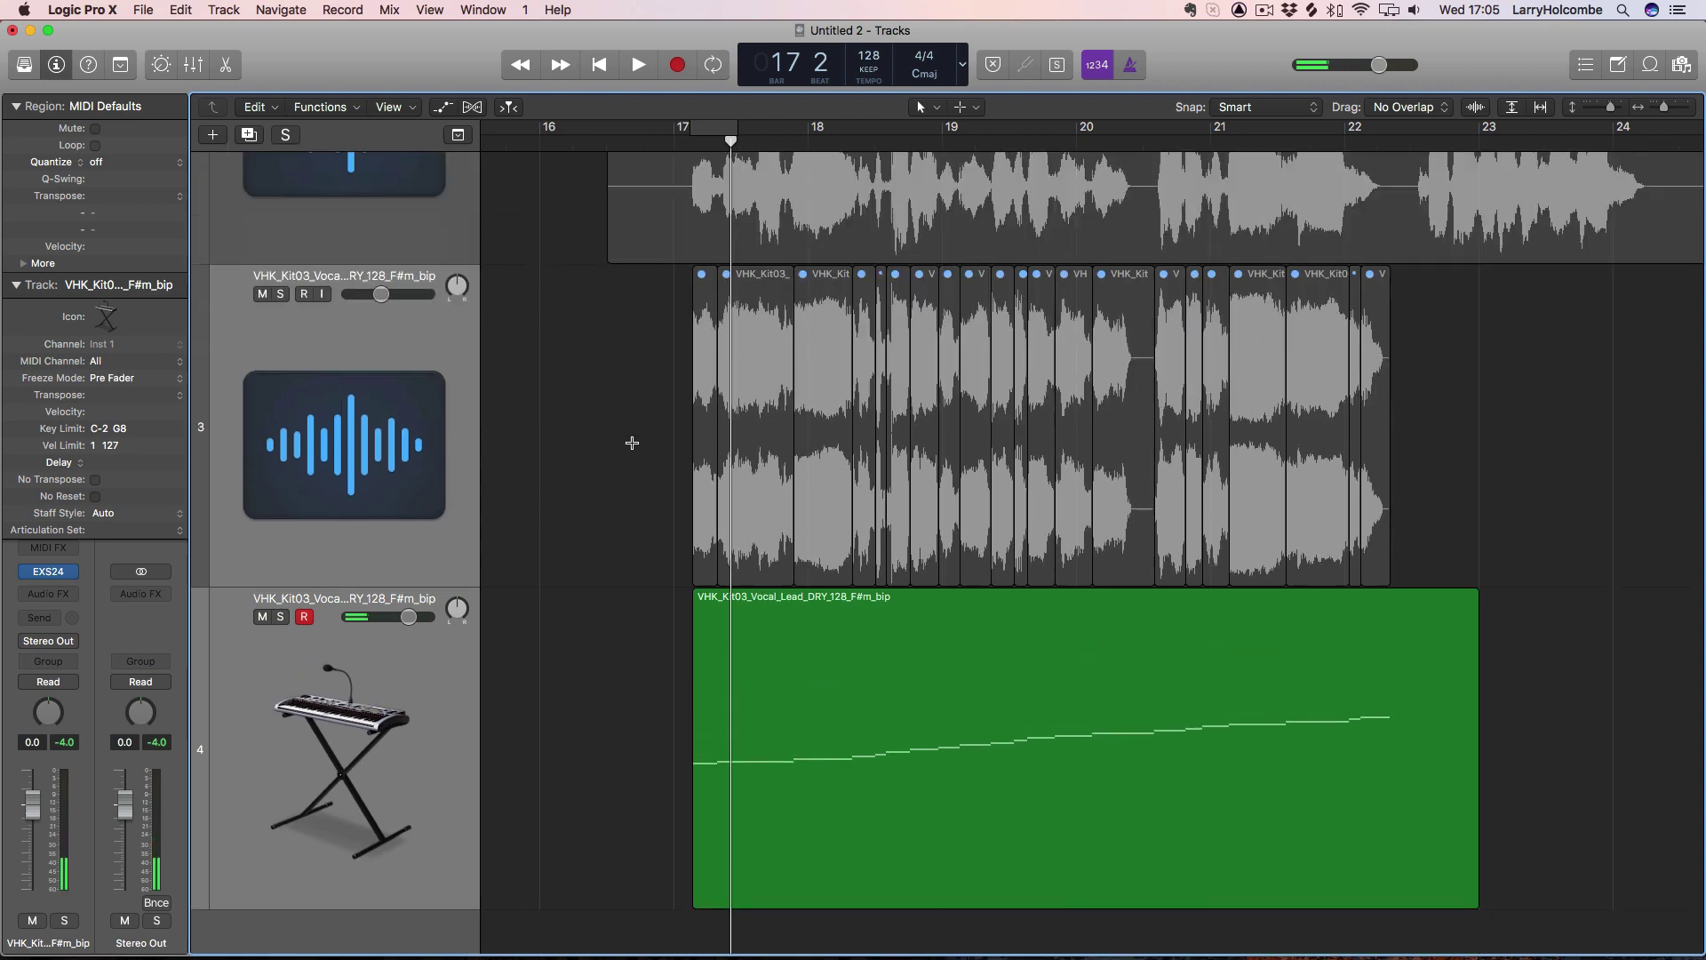
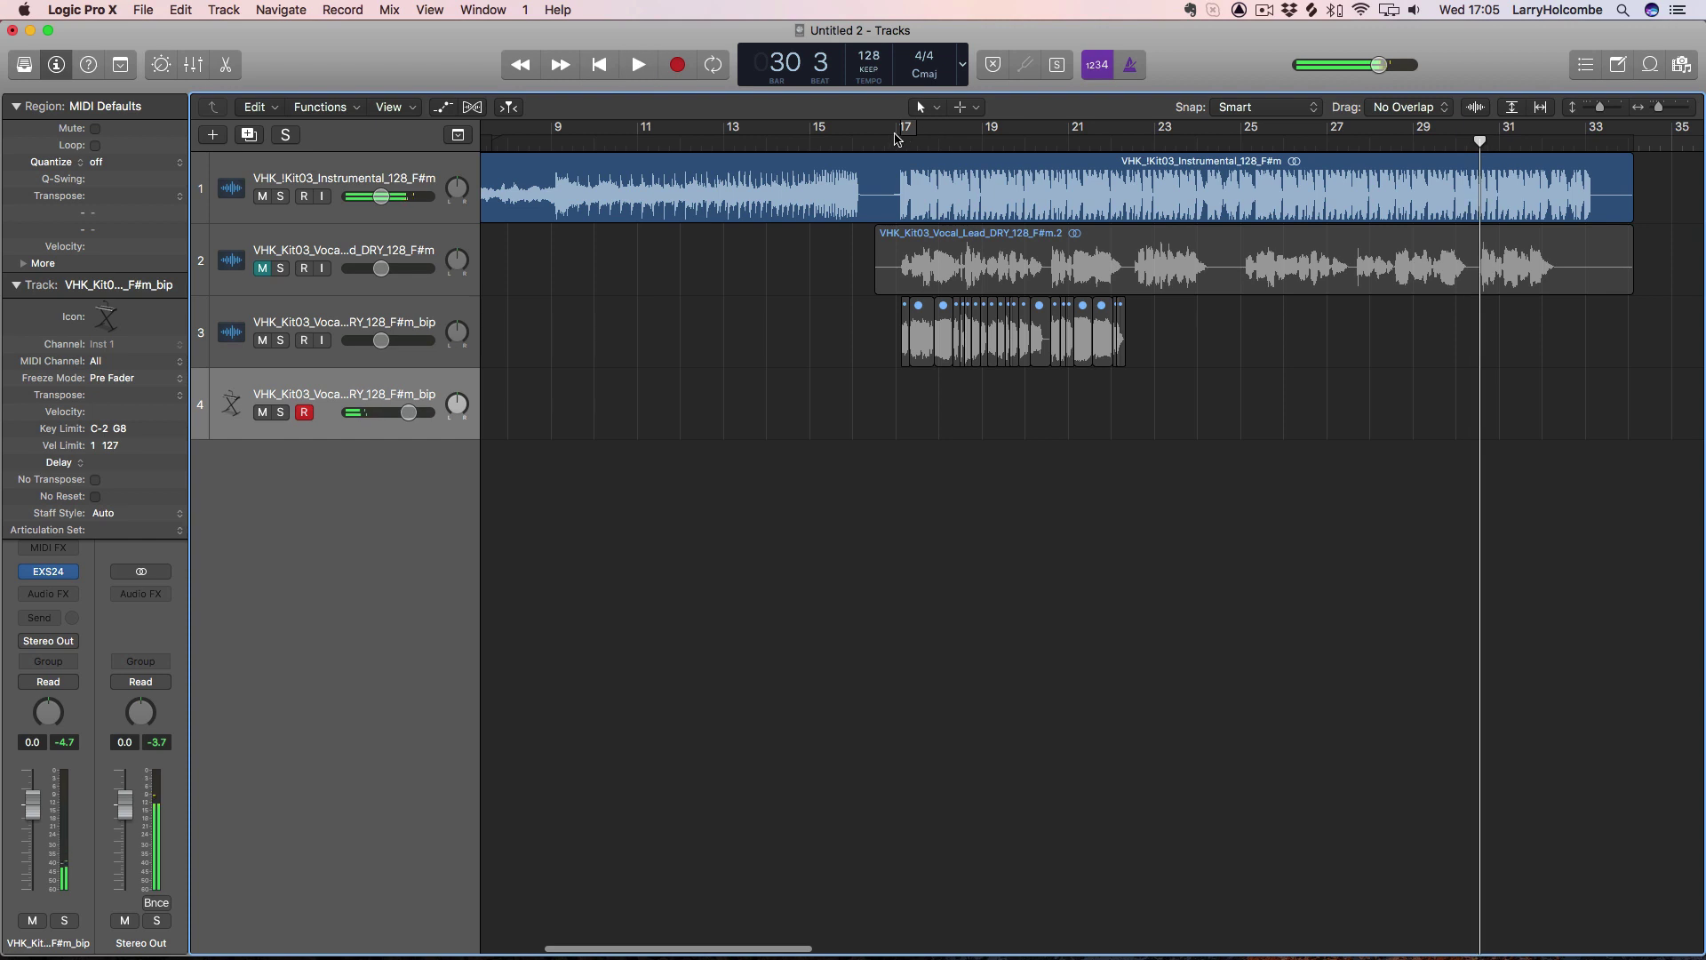
# Step: Set a cycle range from bar 17 to bar 21 and record a performance of the vocal slices on the sampler track
pyautogui.moveTo(907, 134); pyautogui.dragTo(1069, 158)
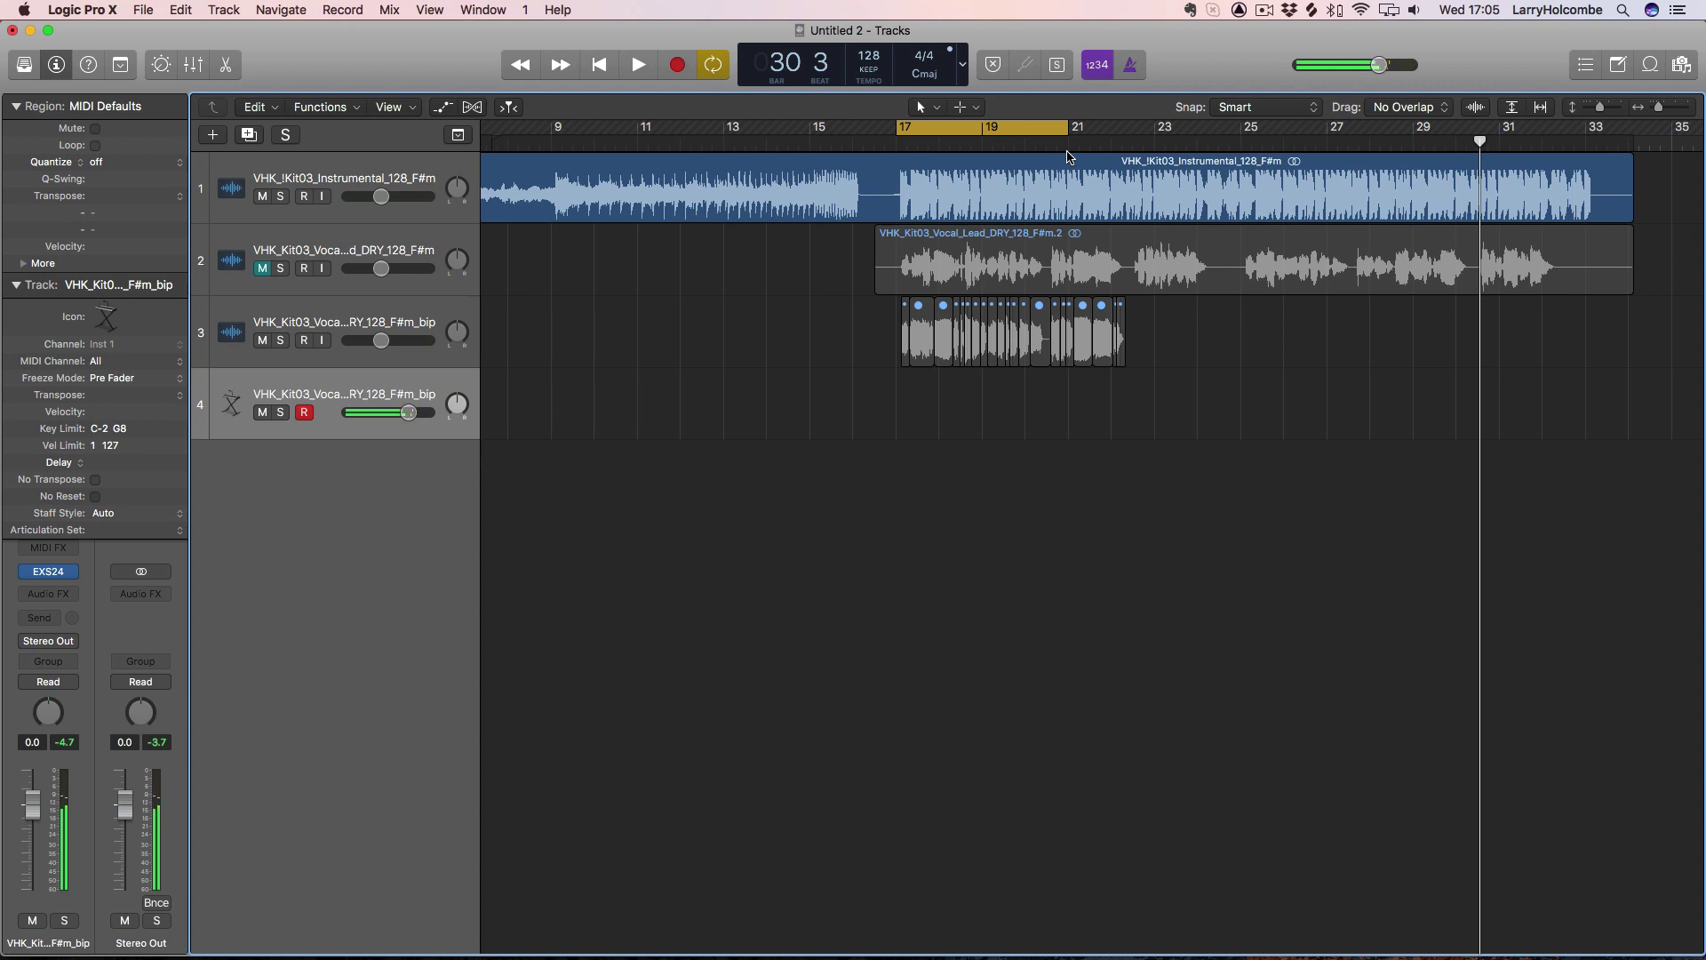
pyautogui.press('space')
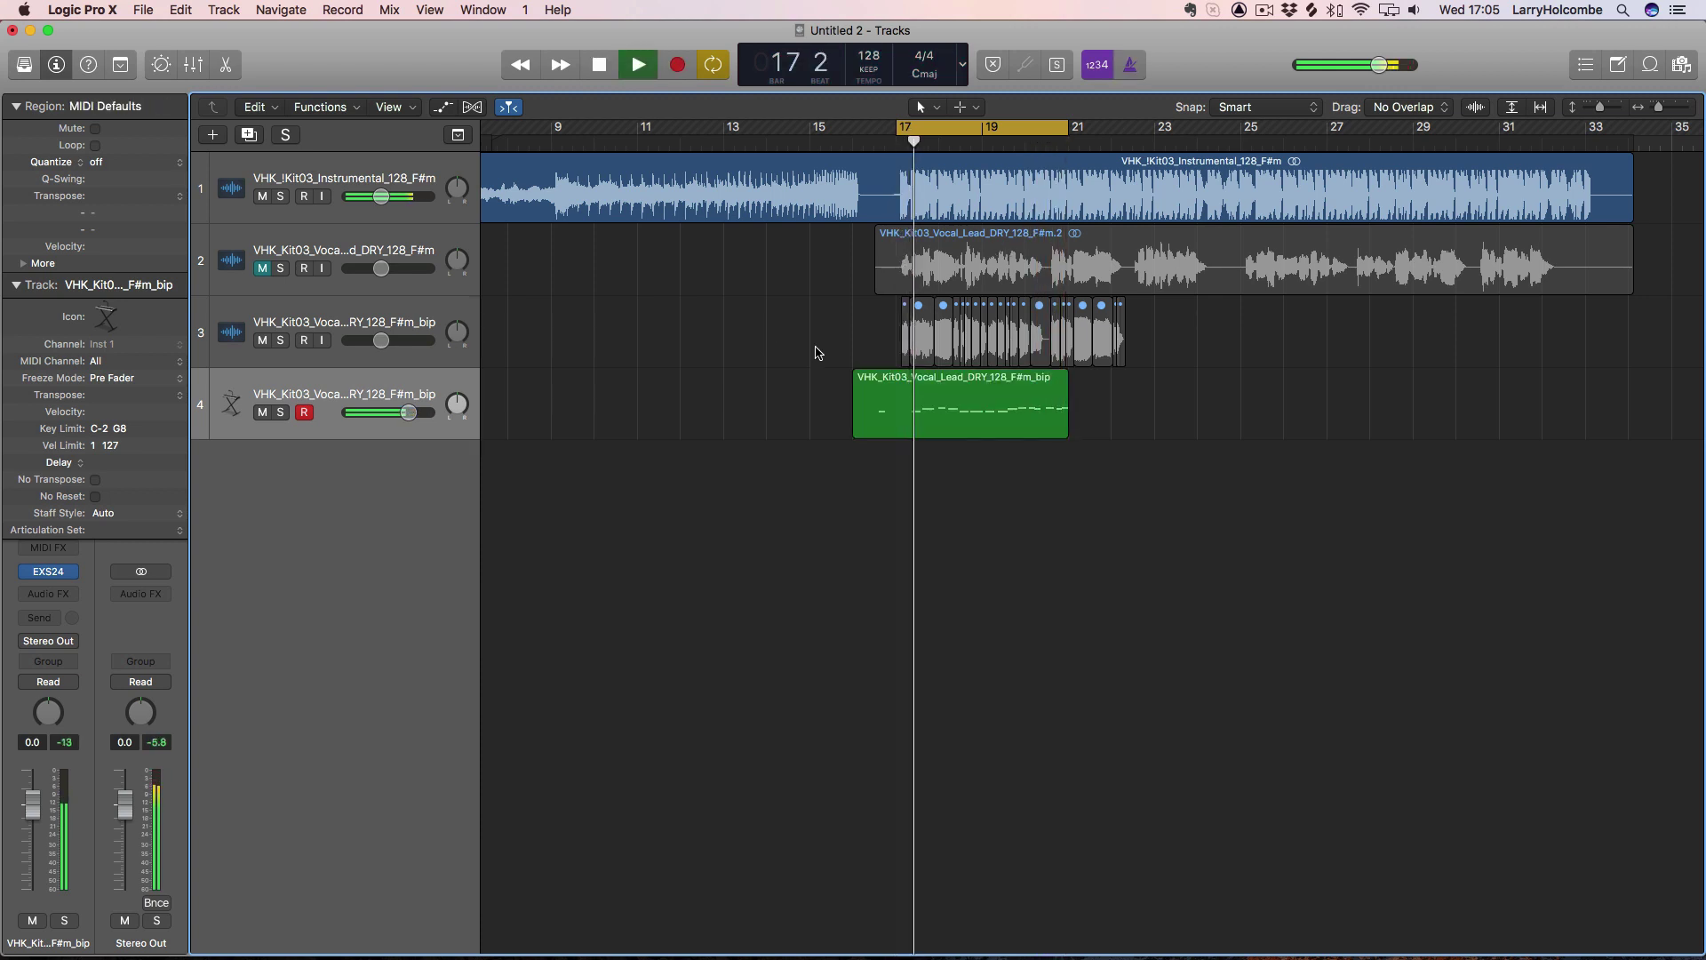
pyautogui.press('space')
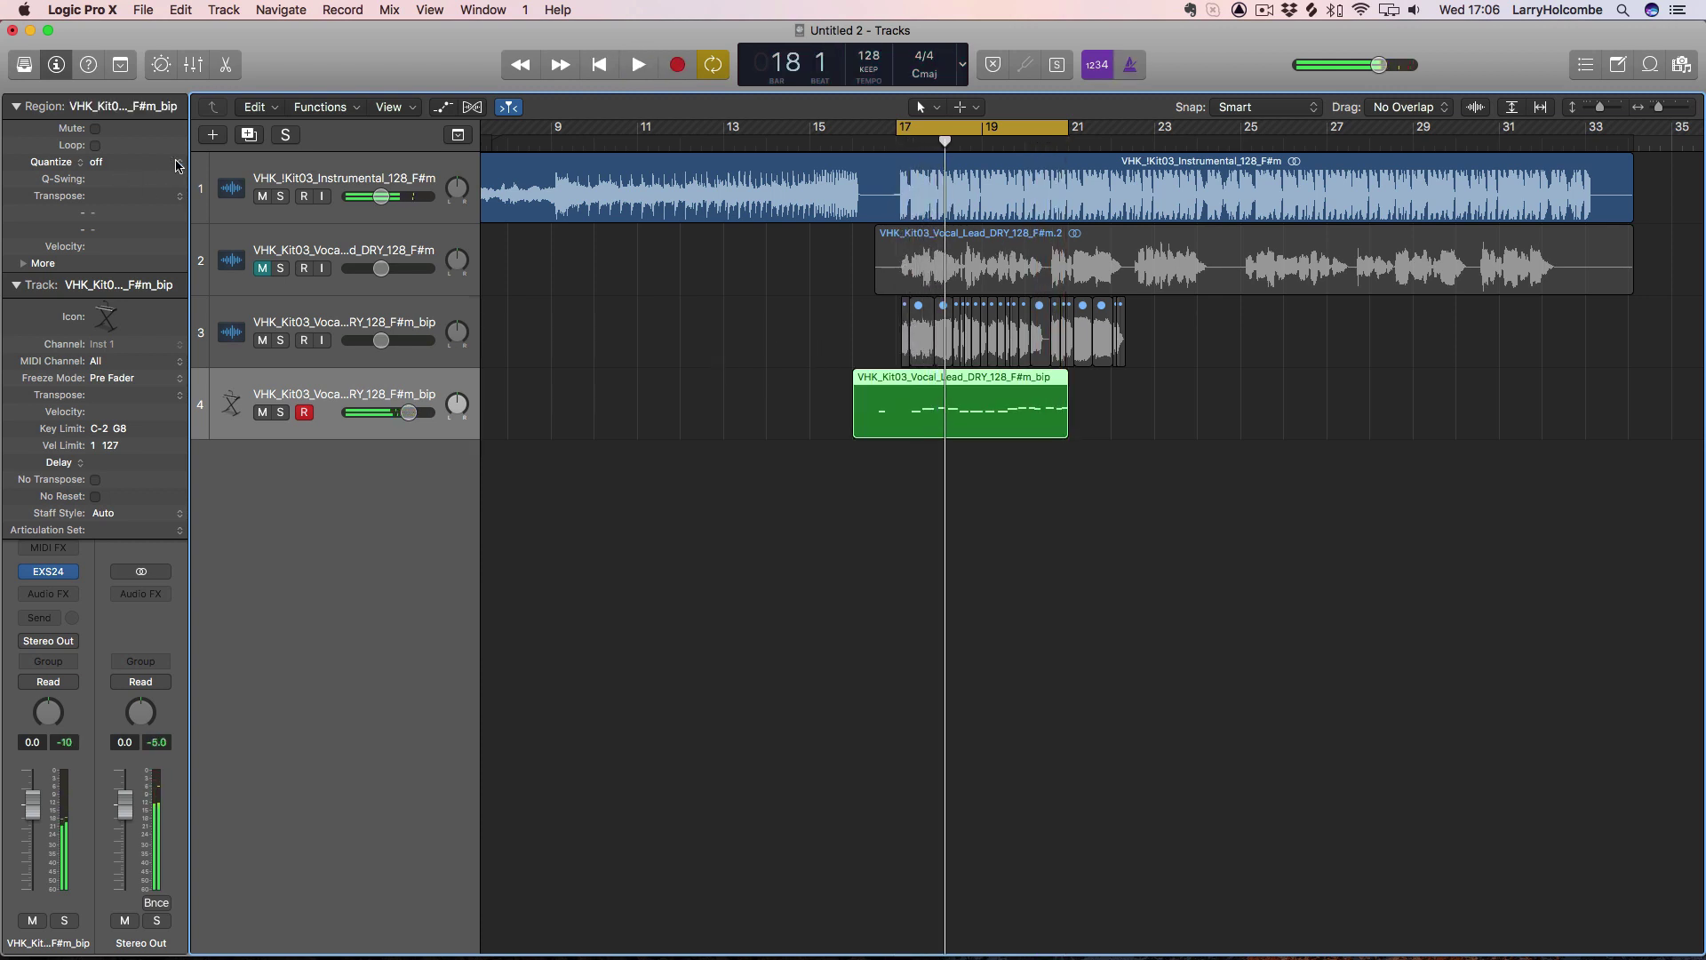
# Step: Quantize the recorded vocal-chop MIDI region to 1/16 Swing B and play it back
pyautogui.click(177, 165)
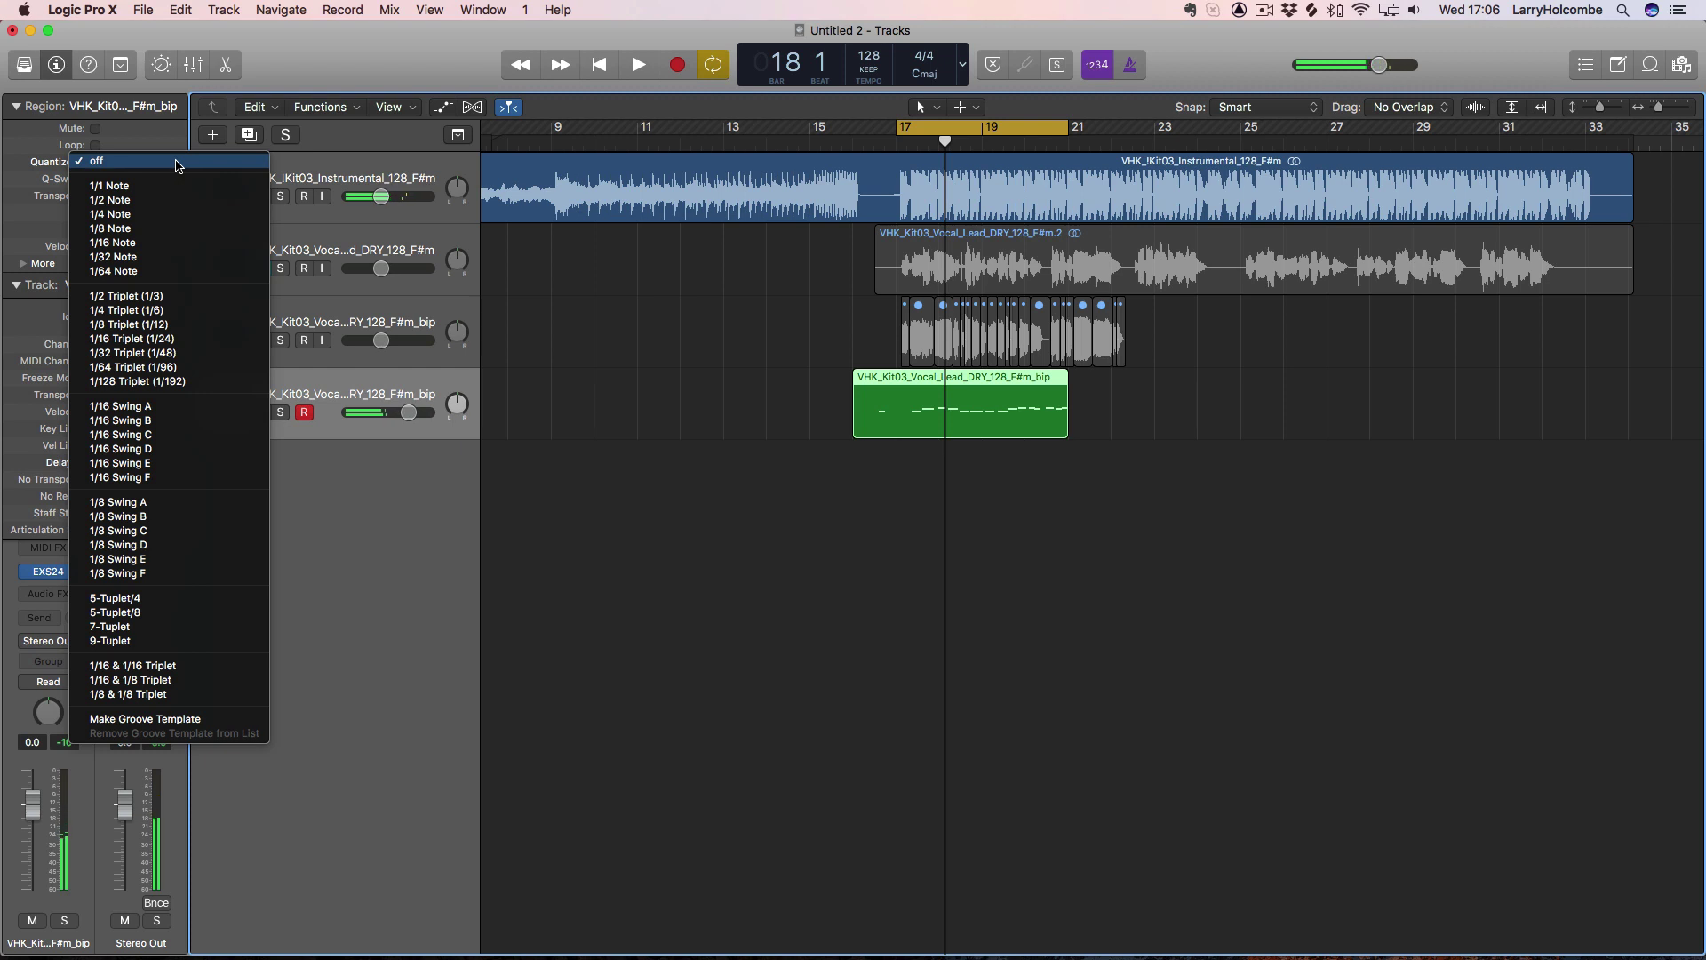
pyautogui.click(144, 421)
pyautogui.press('space')
pyautogui.click(515, 317)
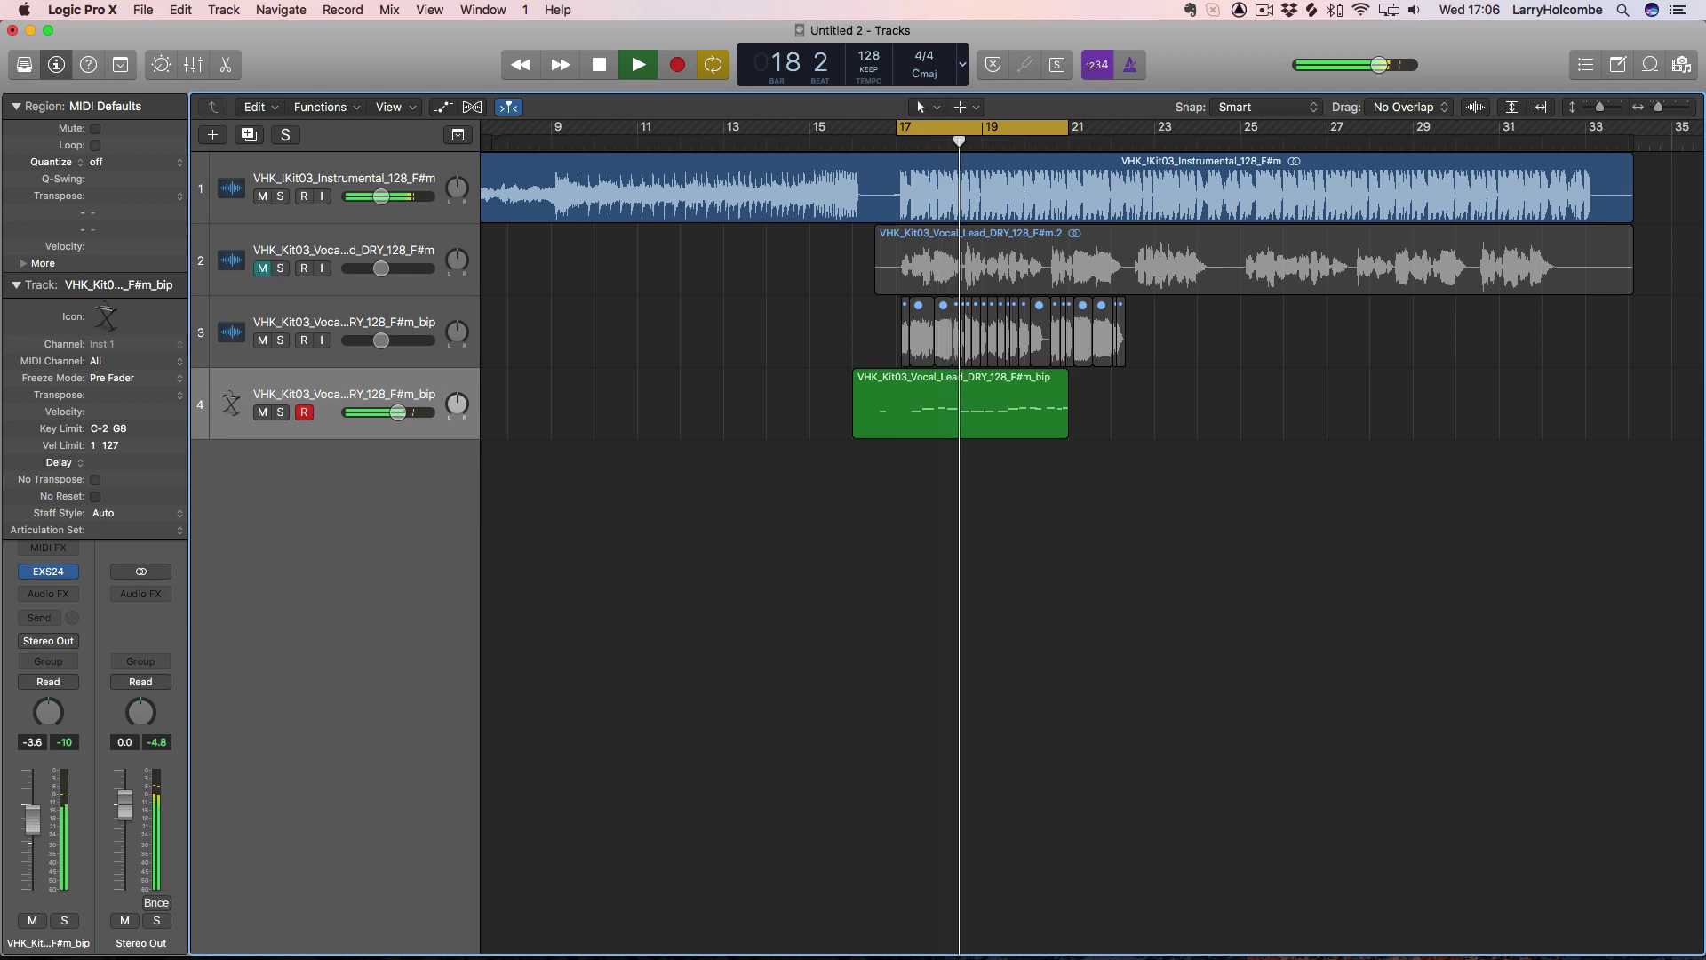
# Step: Open the recorded region in the Piano Roll, lower the high note in the second half of bar 17 to C#3, and play the result
pyautogui.doubleClick(955, 396)
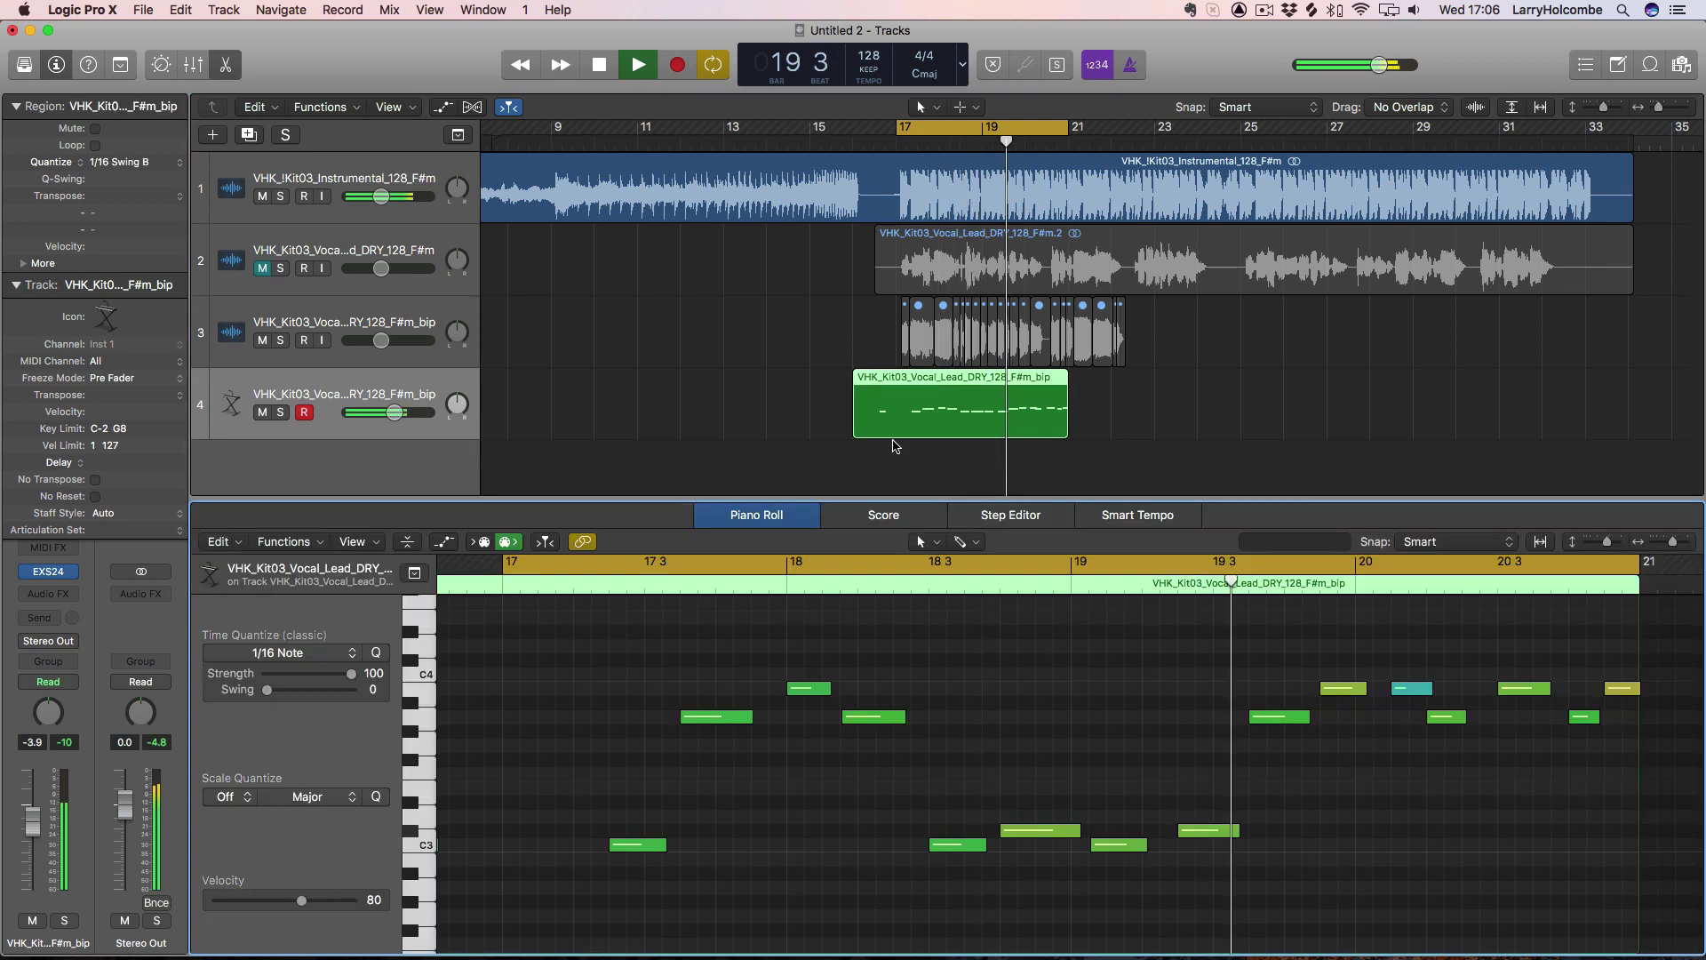
pyautogui.keyDown('ctrl'); pyautogui.keyDown('alt'); pyautogui.click(885, 623); pyautogui.keyUp('alt'); pyautogui.keyUp('ctrl')
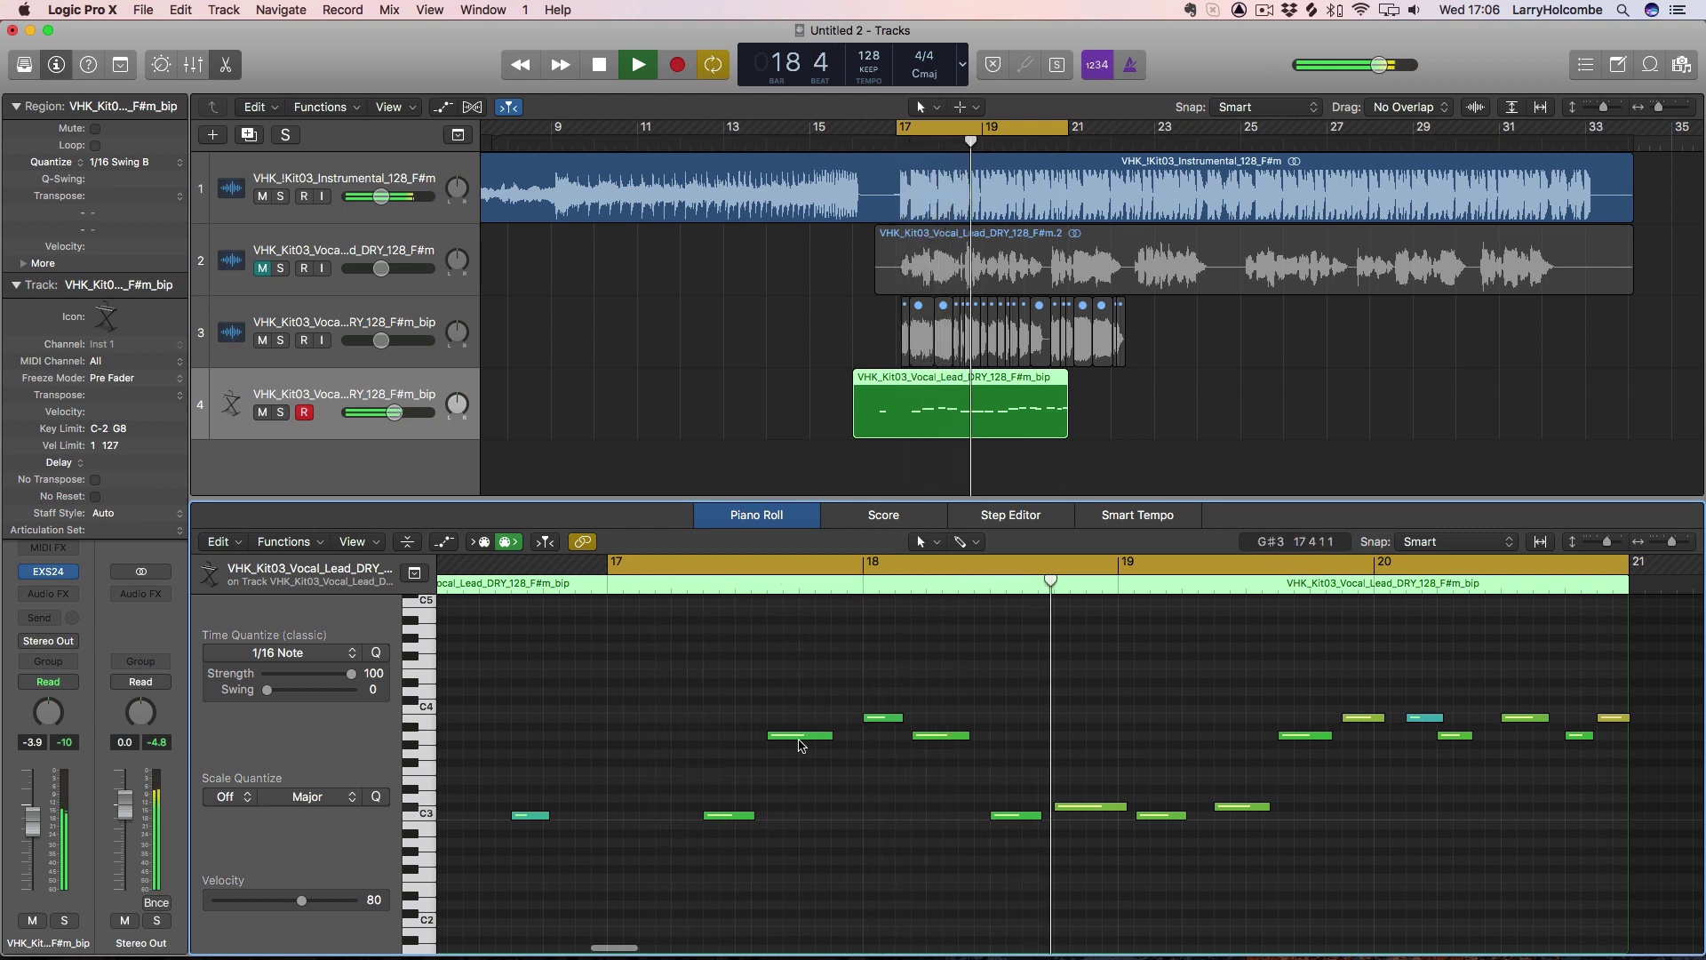
pyautogui.press('space')
pyautogui.moveTo(794, 739); pyautogui.dragTo(787, 807)
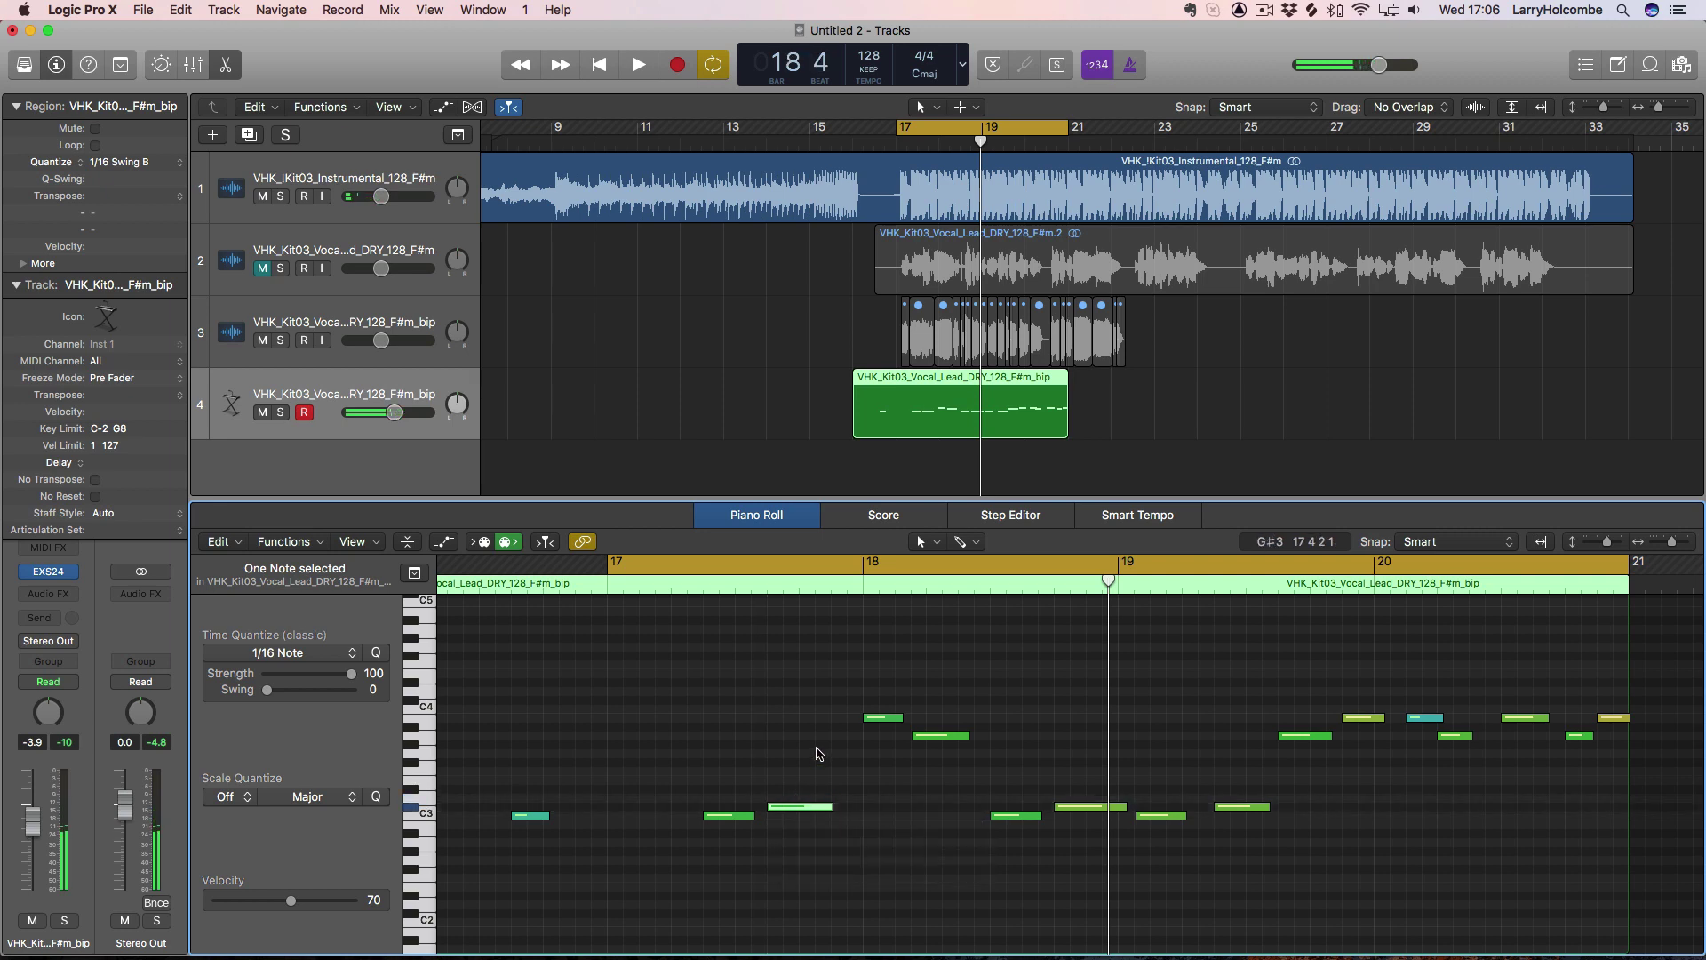
pyautogui.press('space')
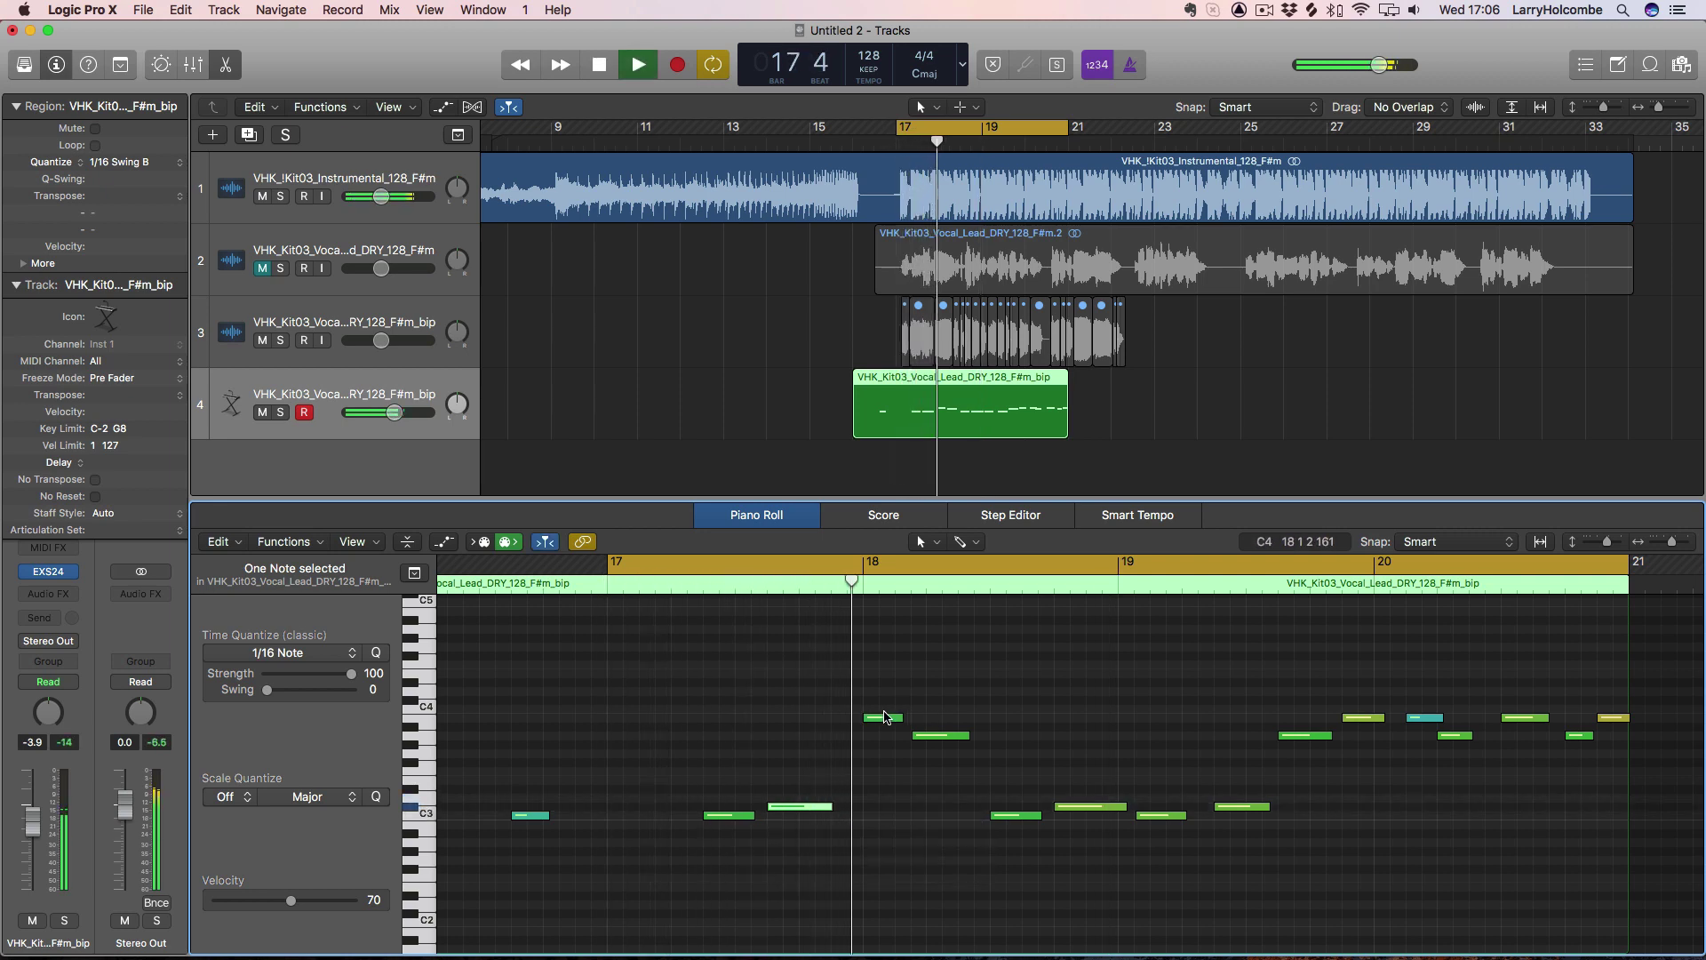
# Step: Move the A3 note in bar 18 a sixteenth later and the C#3 note just before bar 19 a sixteenth earlier, checking by playback
pyautogui.press('space')
pyautogui.moveTo(932, 739); pyautogui.dragTo(941, 740)
pyautogui.press('space')
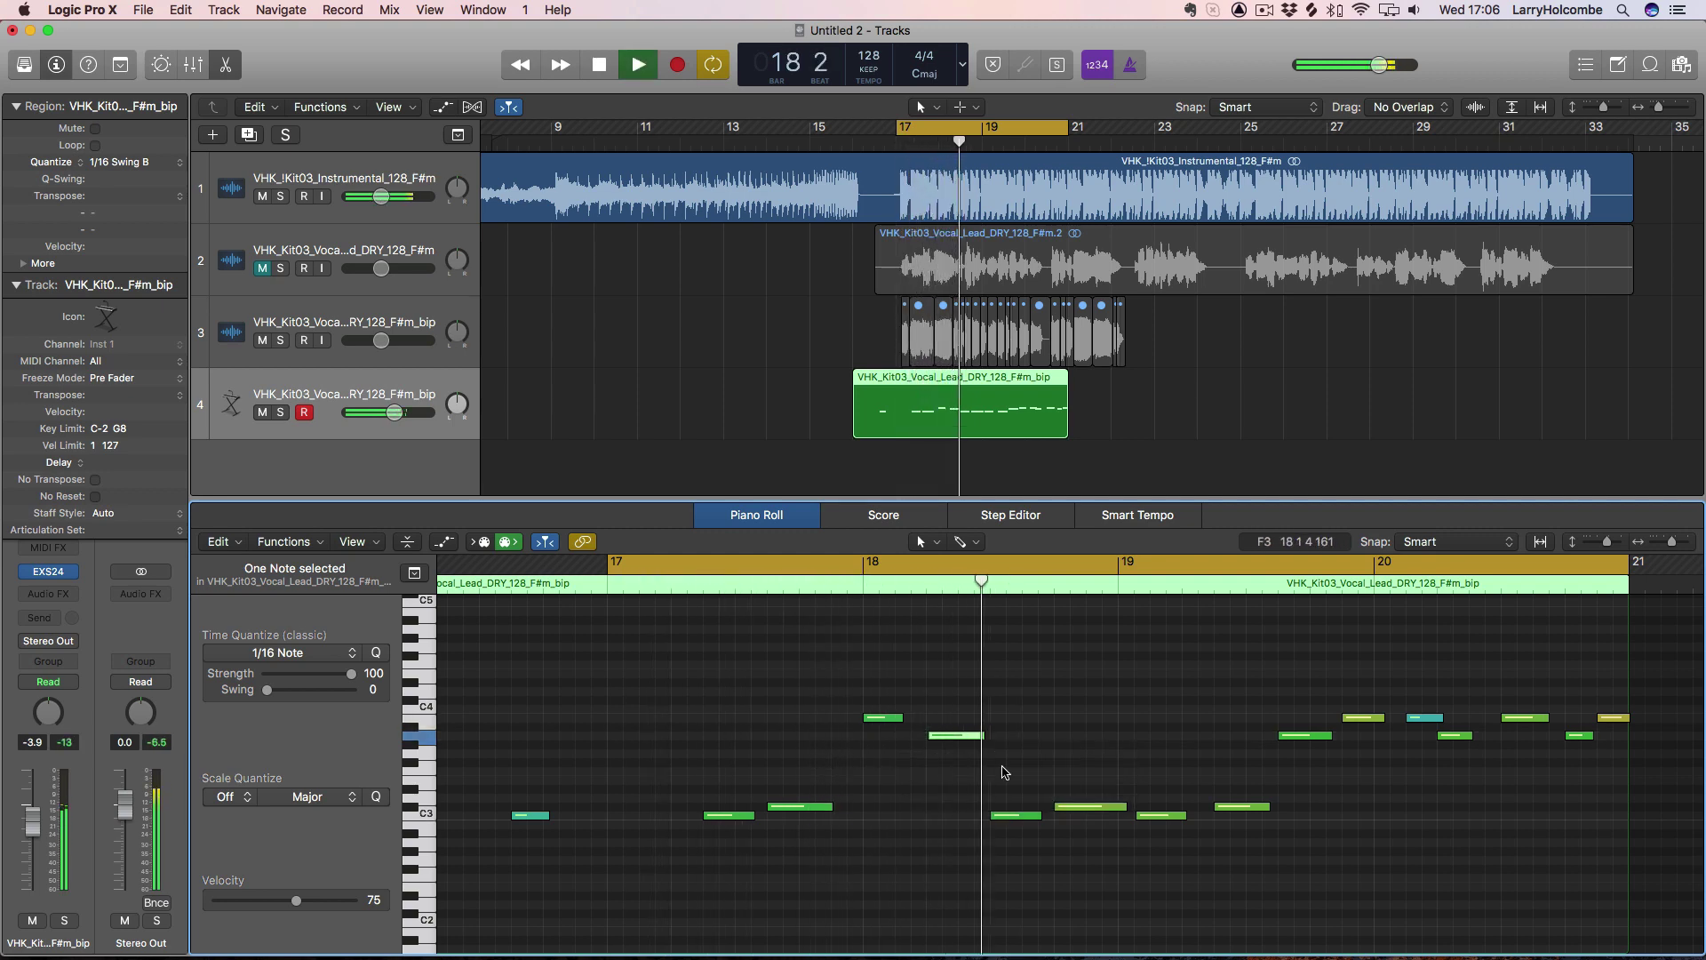
pyautogui.press('space')
pyautogui.moveTo(1077, 807); pyautogui.dragTo(1059, 809)
pyautogui.press('space')
# Step: Shift the C#3 note in the second half of bar 17 slightly earlier, listen to the loop, and deselect the note
pyautogui.moveTo(672, 678); pyautogui.dragTo(1222, 938)
pyautogui.hscroll(-1, 800, 737)
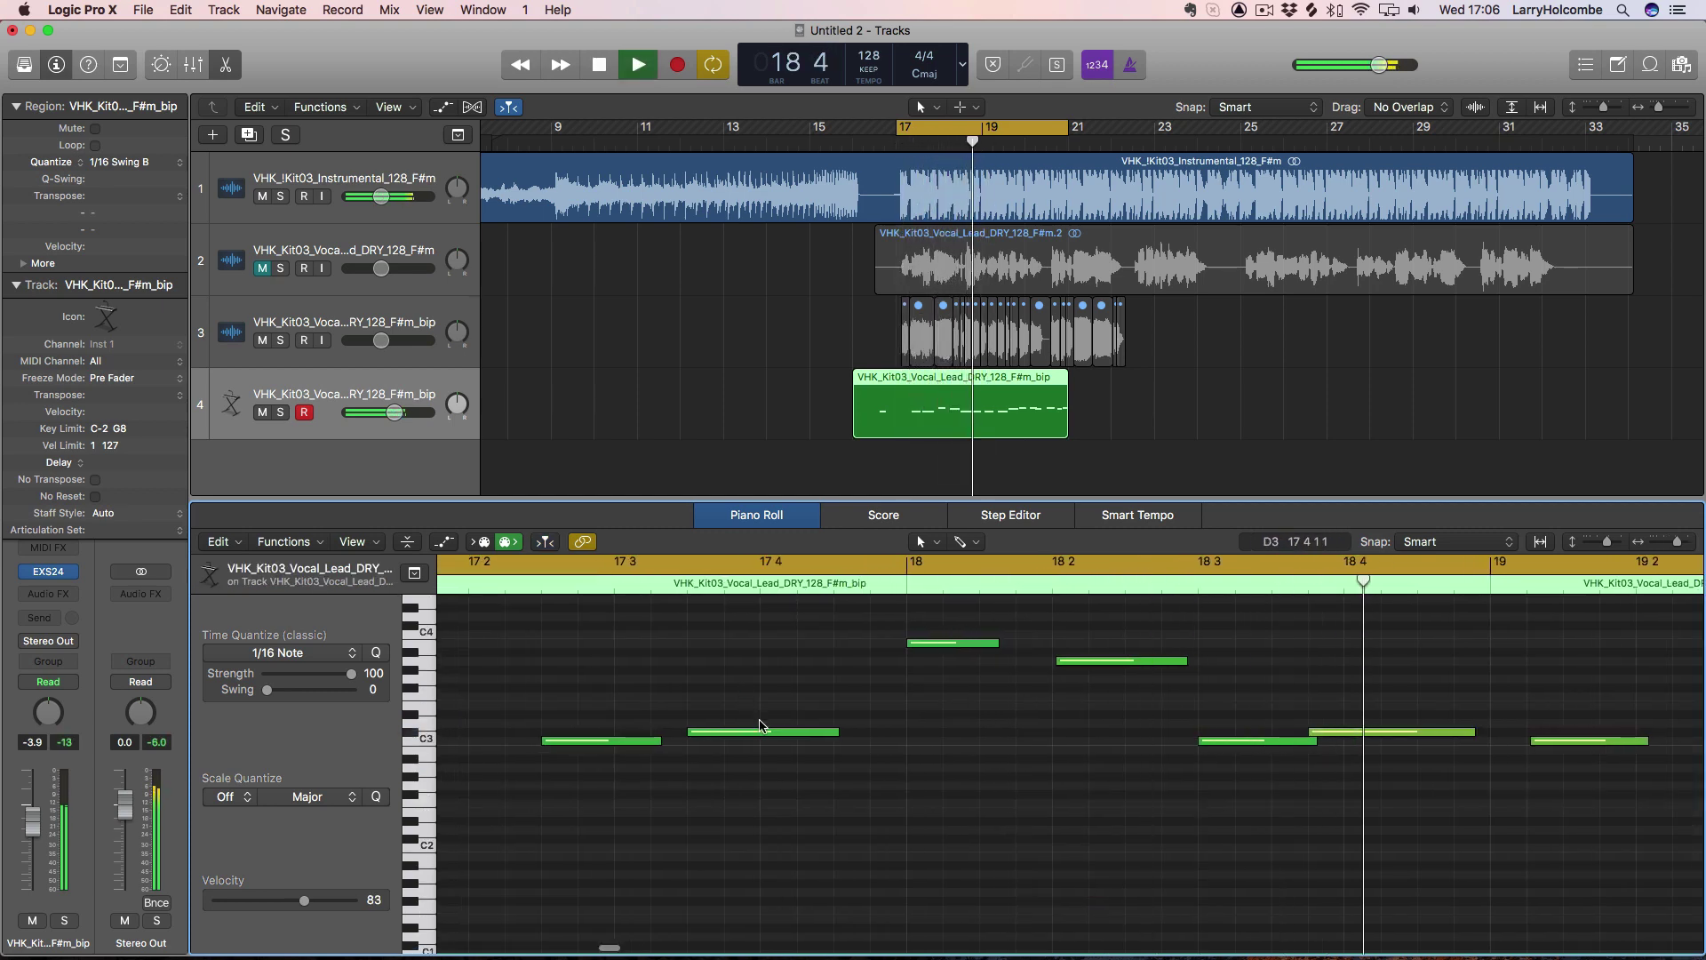
pyautogui.click(751, 736)
pyautogui.moveTo(751, 734); pyautogui.dragTo(738, 733)
pyautogui.press('space')
pyautogui.press('space')
pyautogui.keyDown('ctrl'); pyautogui.keyDown('alt'); pyautogui.click(743, 730); pyautogui.keyUp('alt'); pyautogui.keyUp('ctrl')
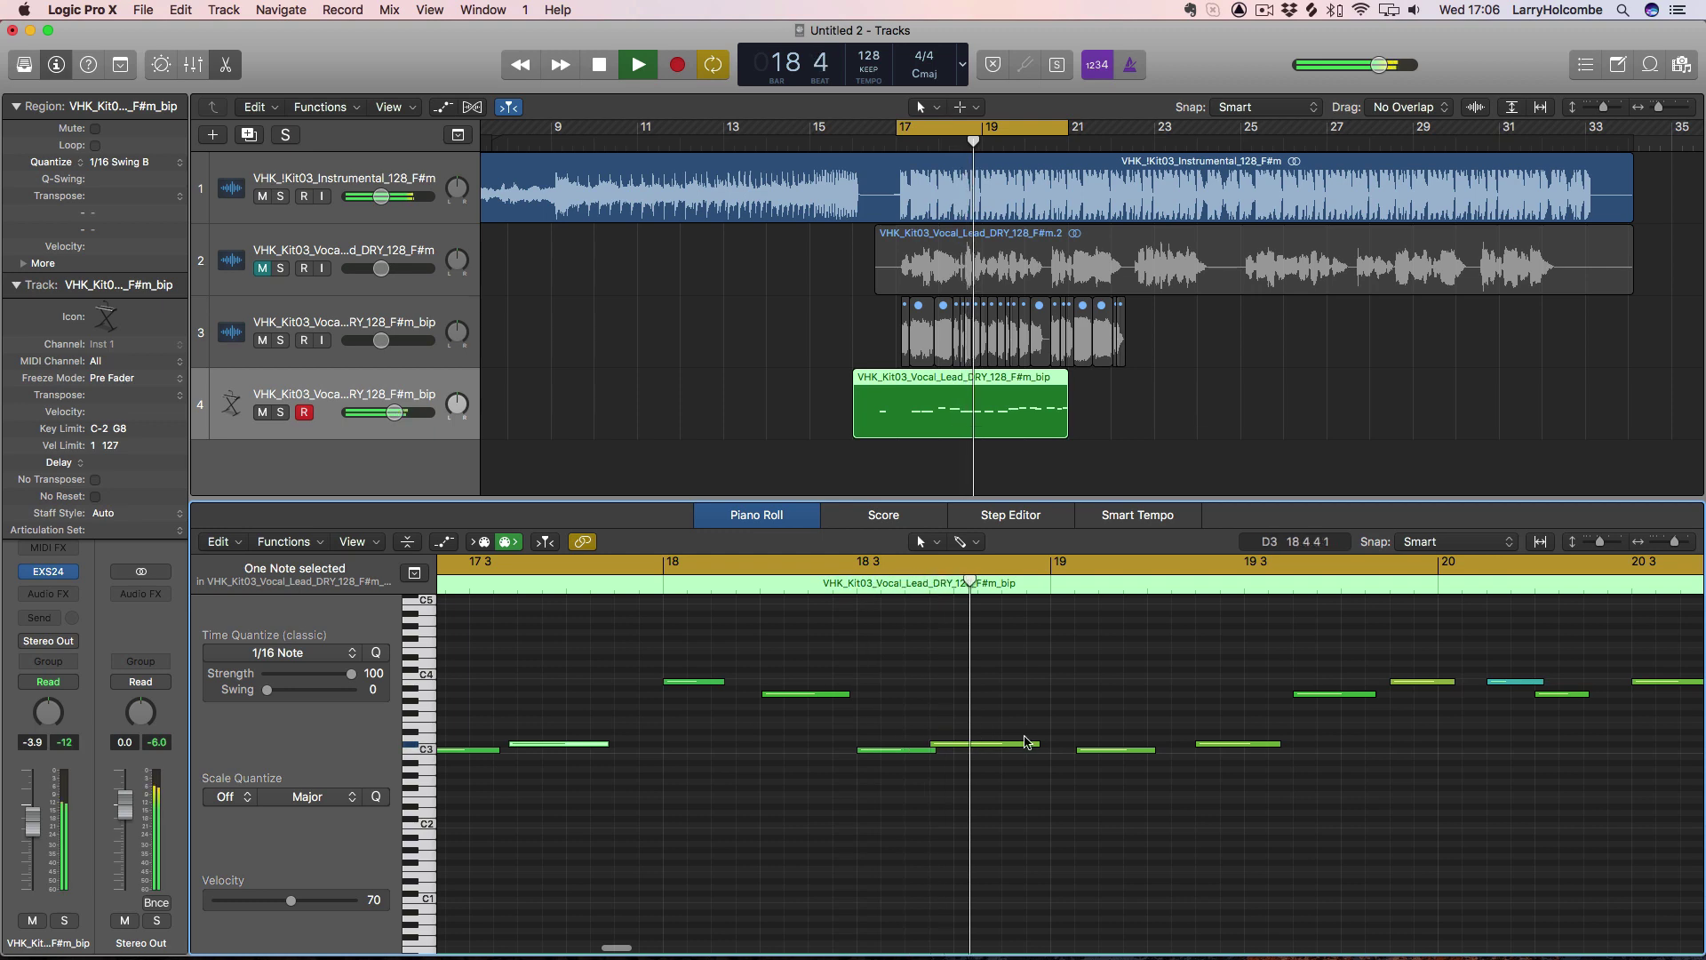
pyautogui.keyDown('ctrl'); pyautogui.keyDown('alt'); pyautogui.click(1014, 740); pyautogui.keyUp('alt'); pyautogui.keyUp('ctrl')
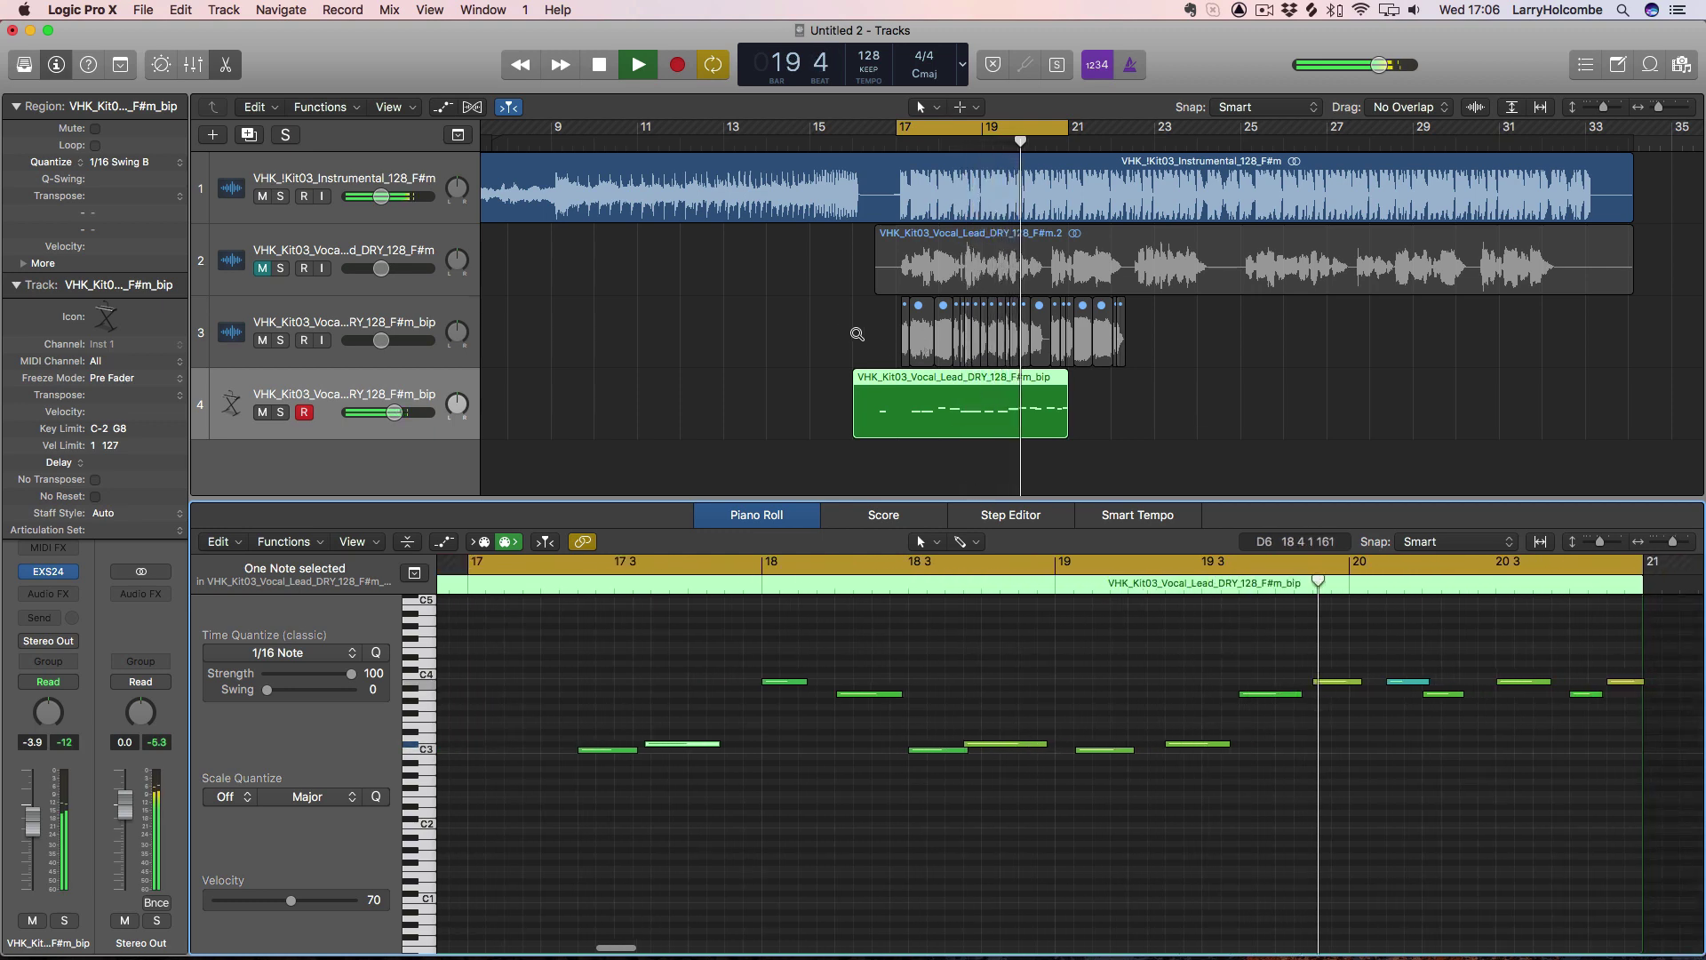
pyautogui.keyDown('ctrl'); pyautogui.keyDown('alt'); pyautogui.click(944, 629); pyautogui.keyUp('alt'); pyautogui.keyUp('ctrl')
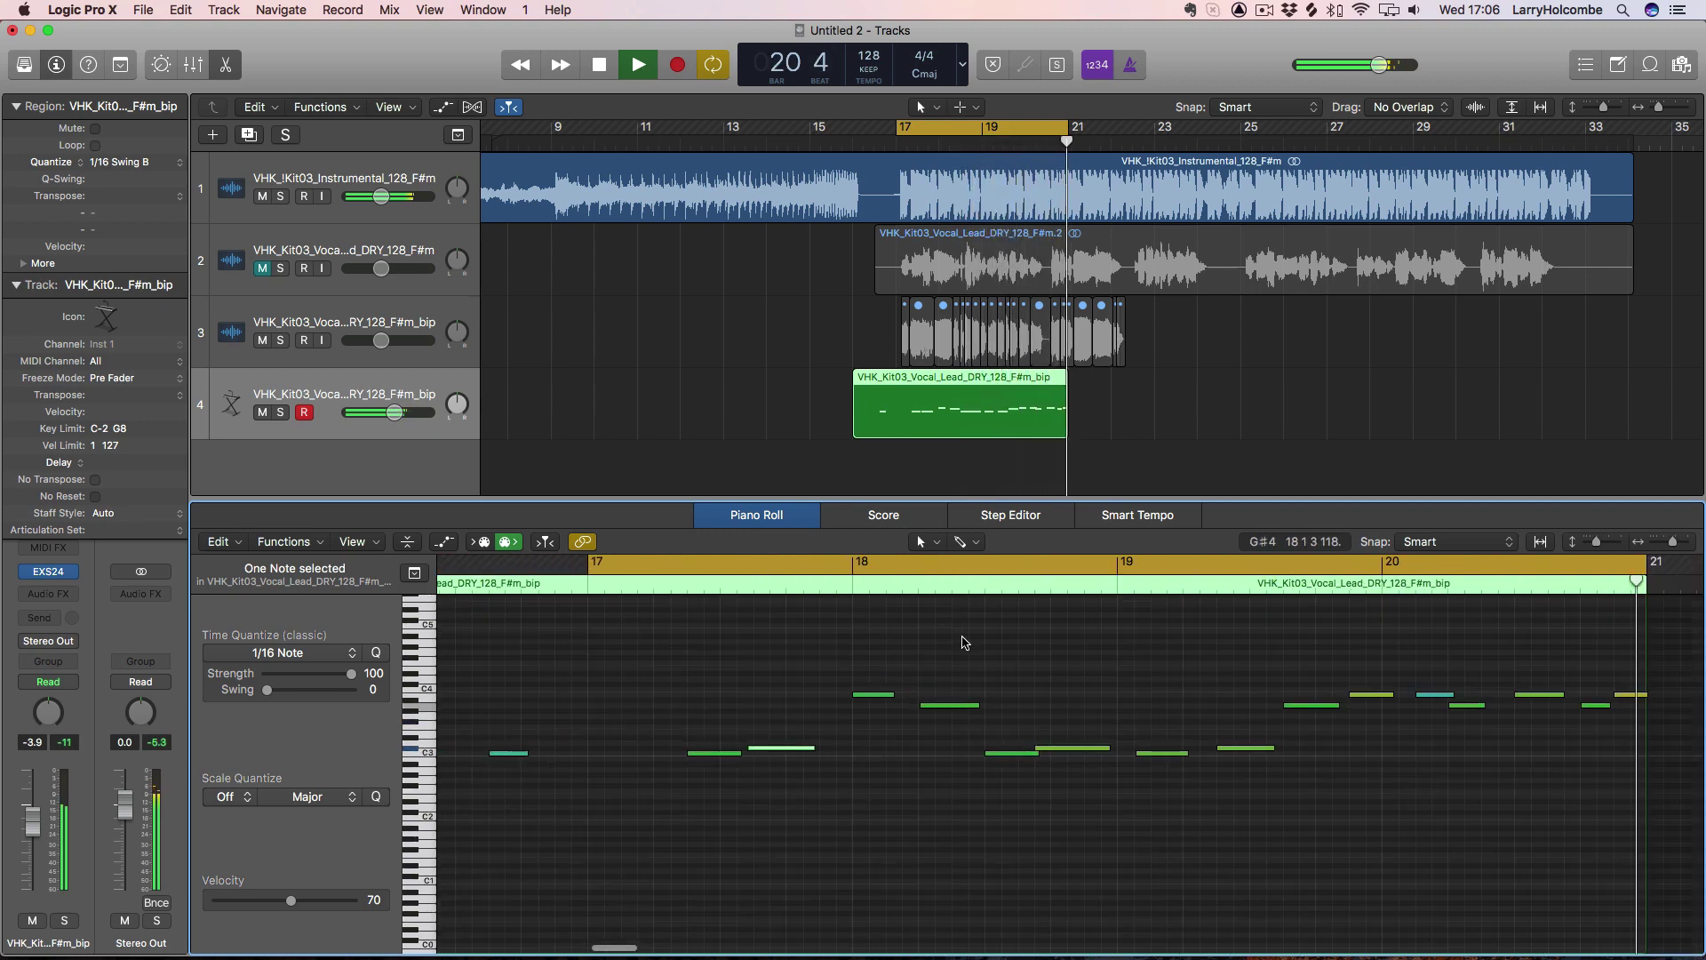
pyautogui.click(1135, 683)
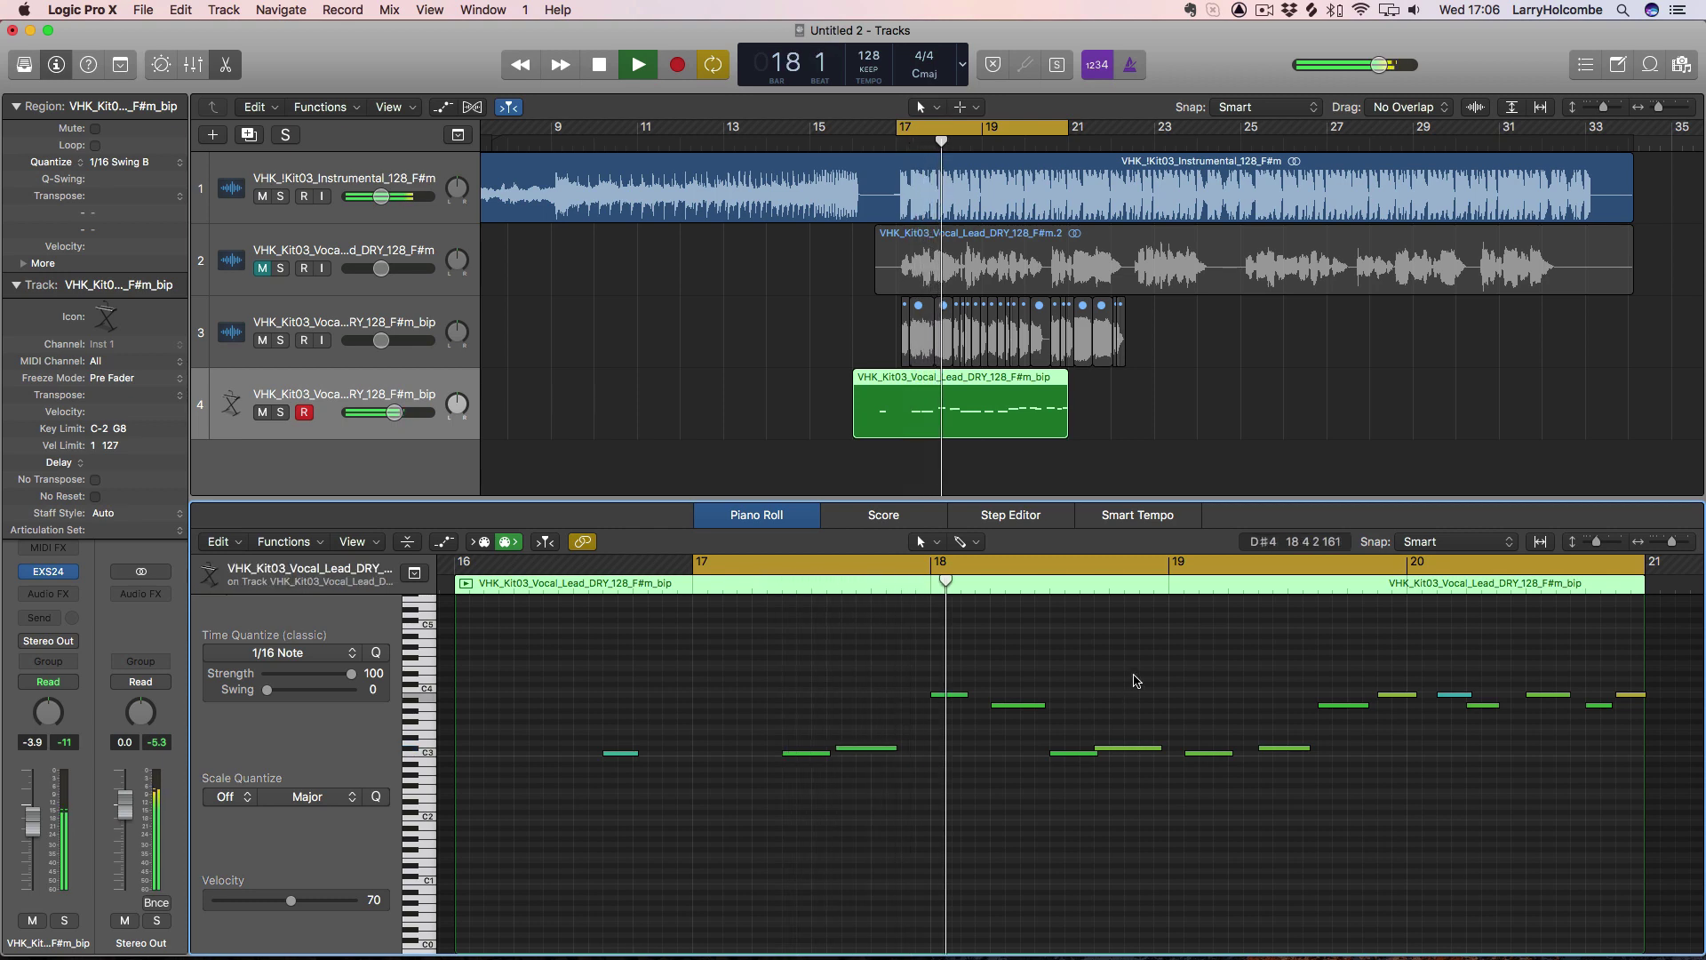
# Step: Retime the two low notes in the first half of bar 19 so they sit closer together, play the loop, and close the Piano Roll
pyautogui.hscroll(2, 1135, 684)
pyautogui.moveTo(1158, 712); pyautogui.dragTo(1226, 783)
pyautogui.press('Delete')
pyautogui.press('space')
pyautogui.moveTo(745, 715); pyautogui.dragTo(1175, 757)
pyautogui.press('space')
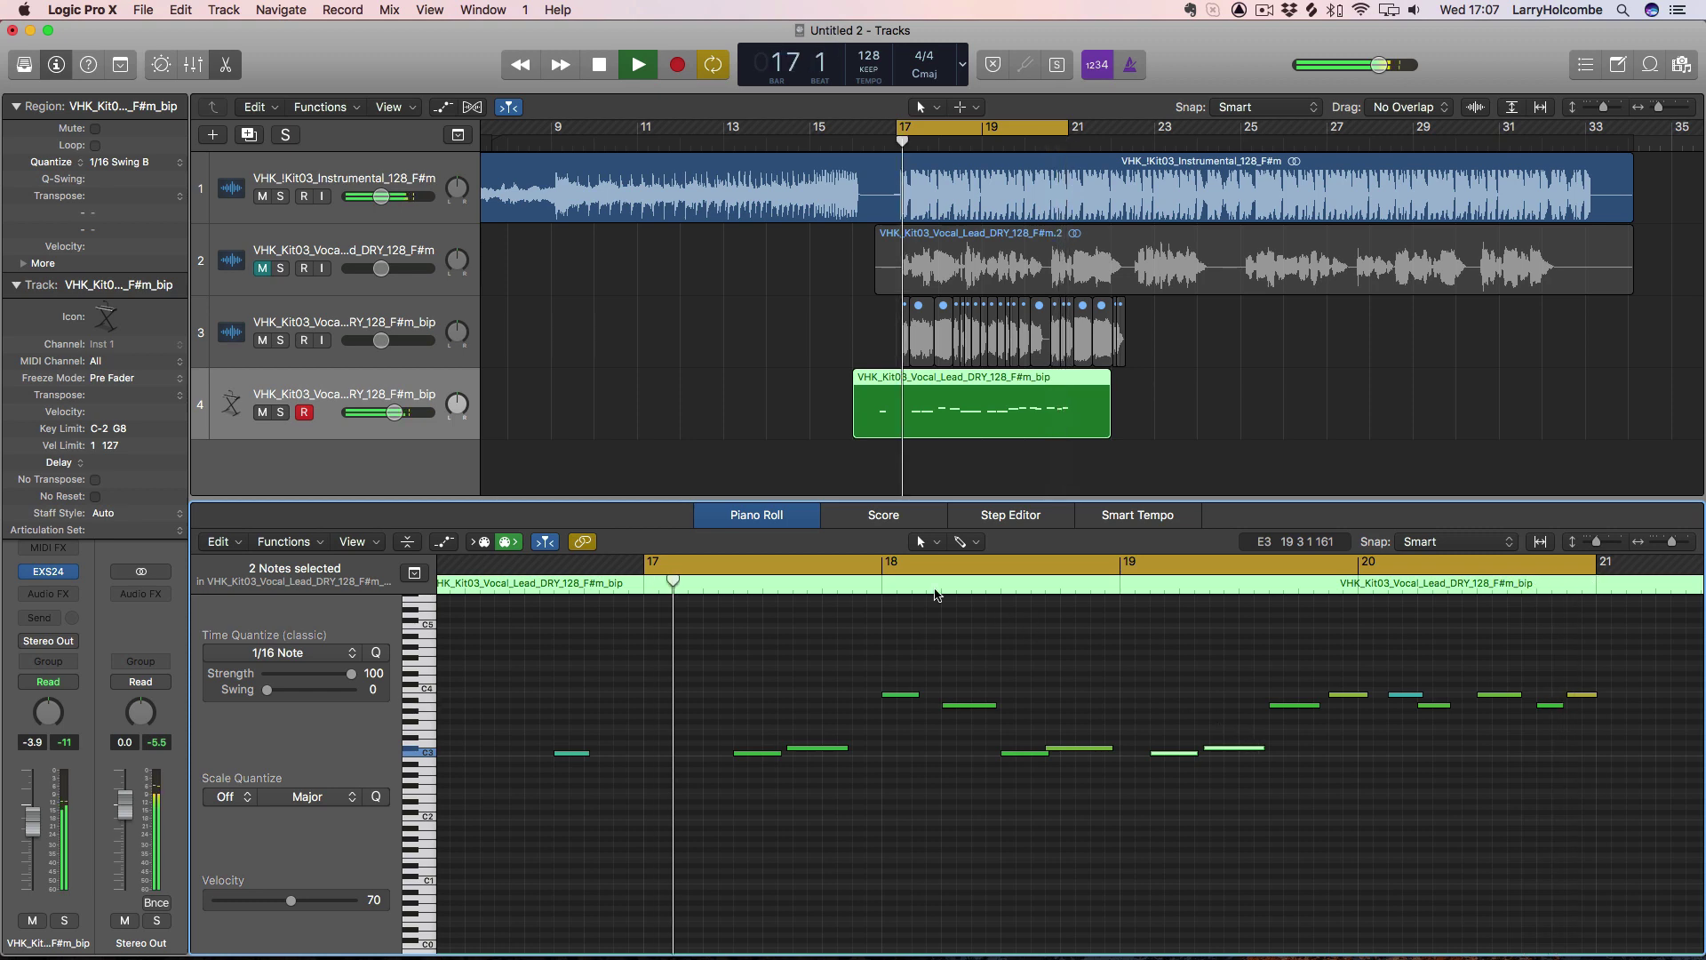
pyautogui.press('e')
pyautogui.press('space')
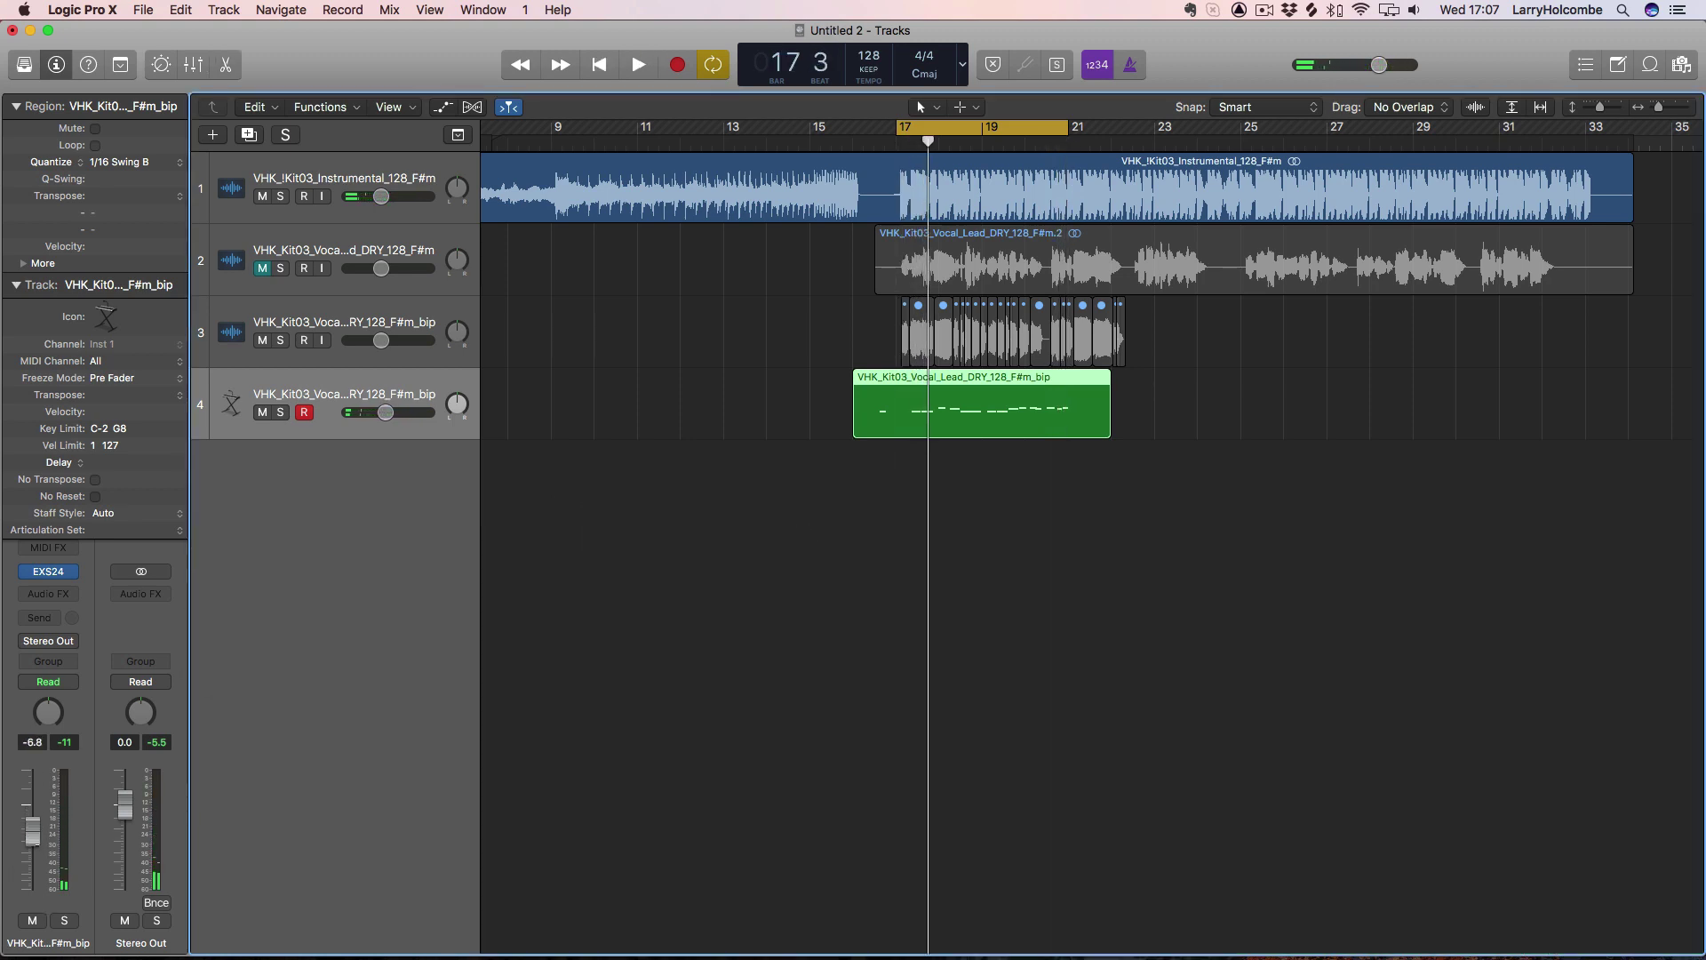
# Step: Insert LFOTool on the sampler track, set its LFO volume routing amount to 37, and close the plug-in
pyautogui.click(39, 598)
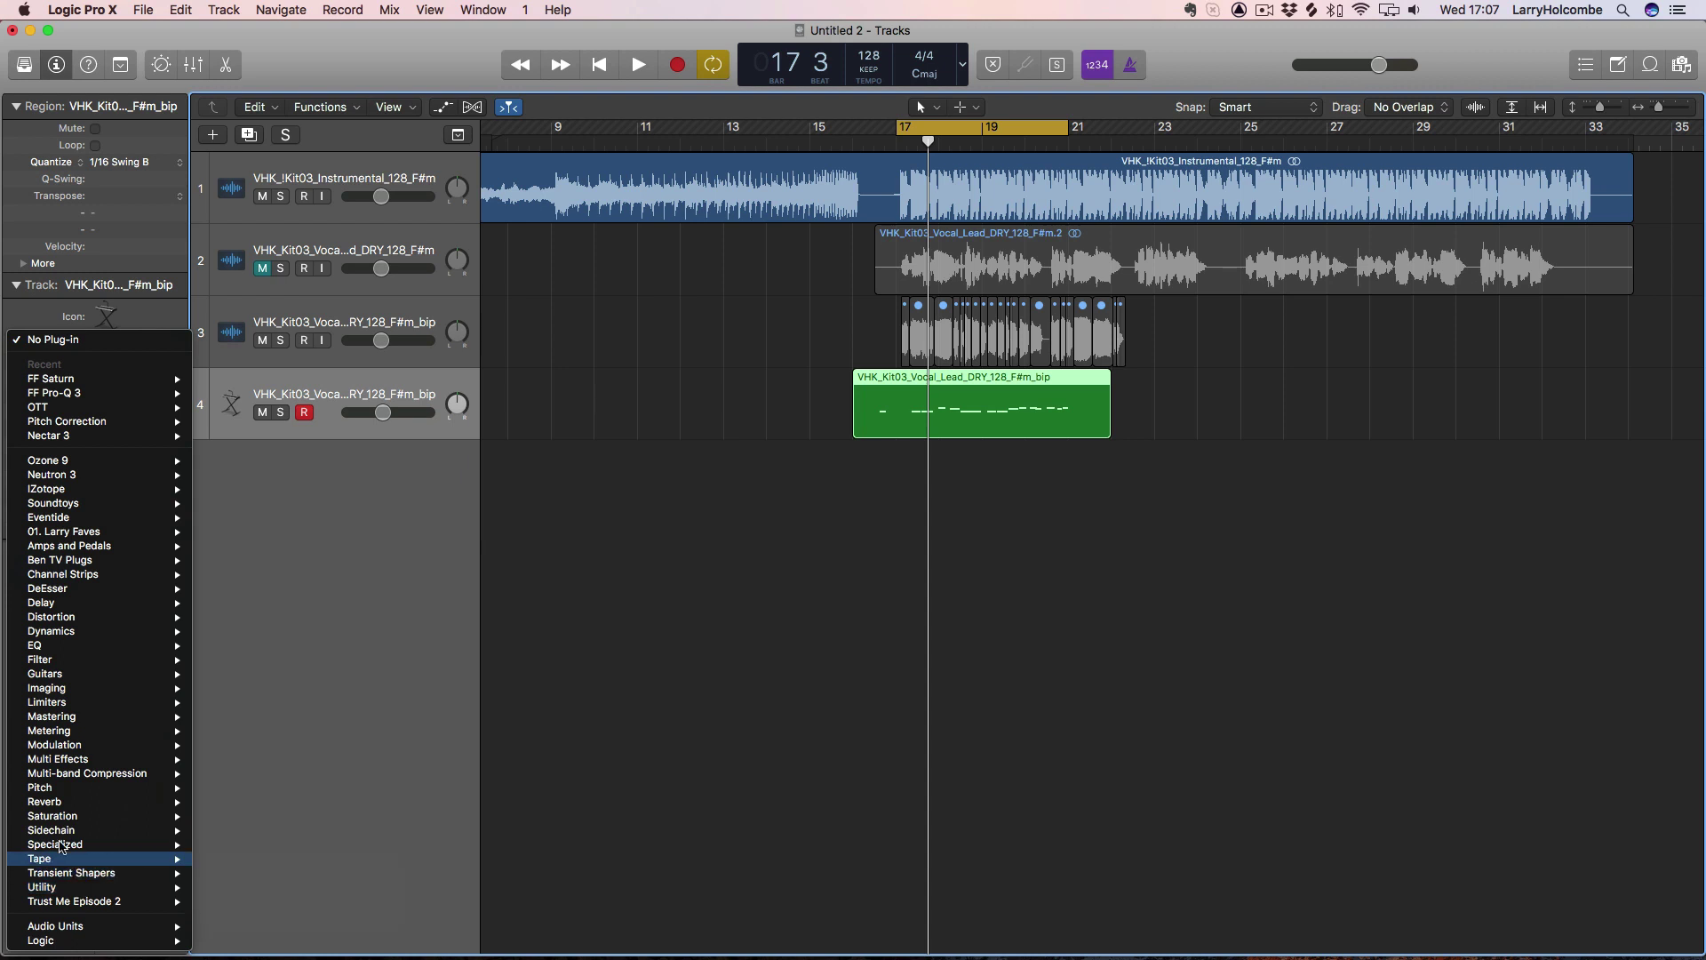
pyautogui.moveTo(184, 831)
pyautogui.click(344, 832)
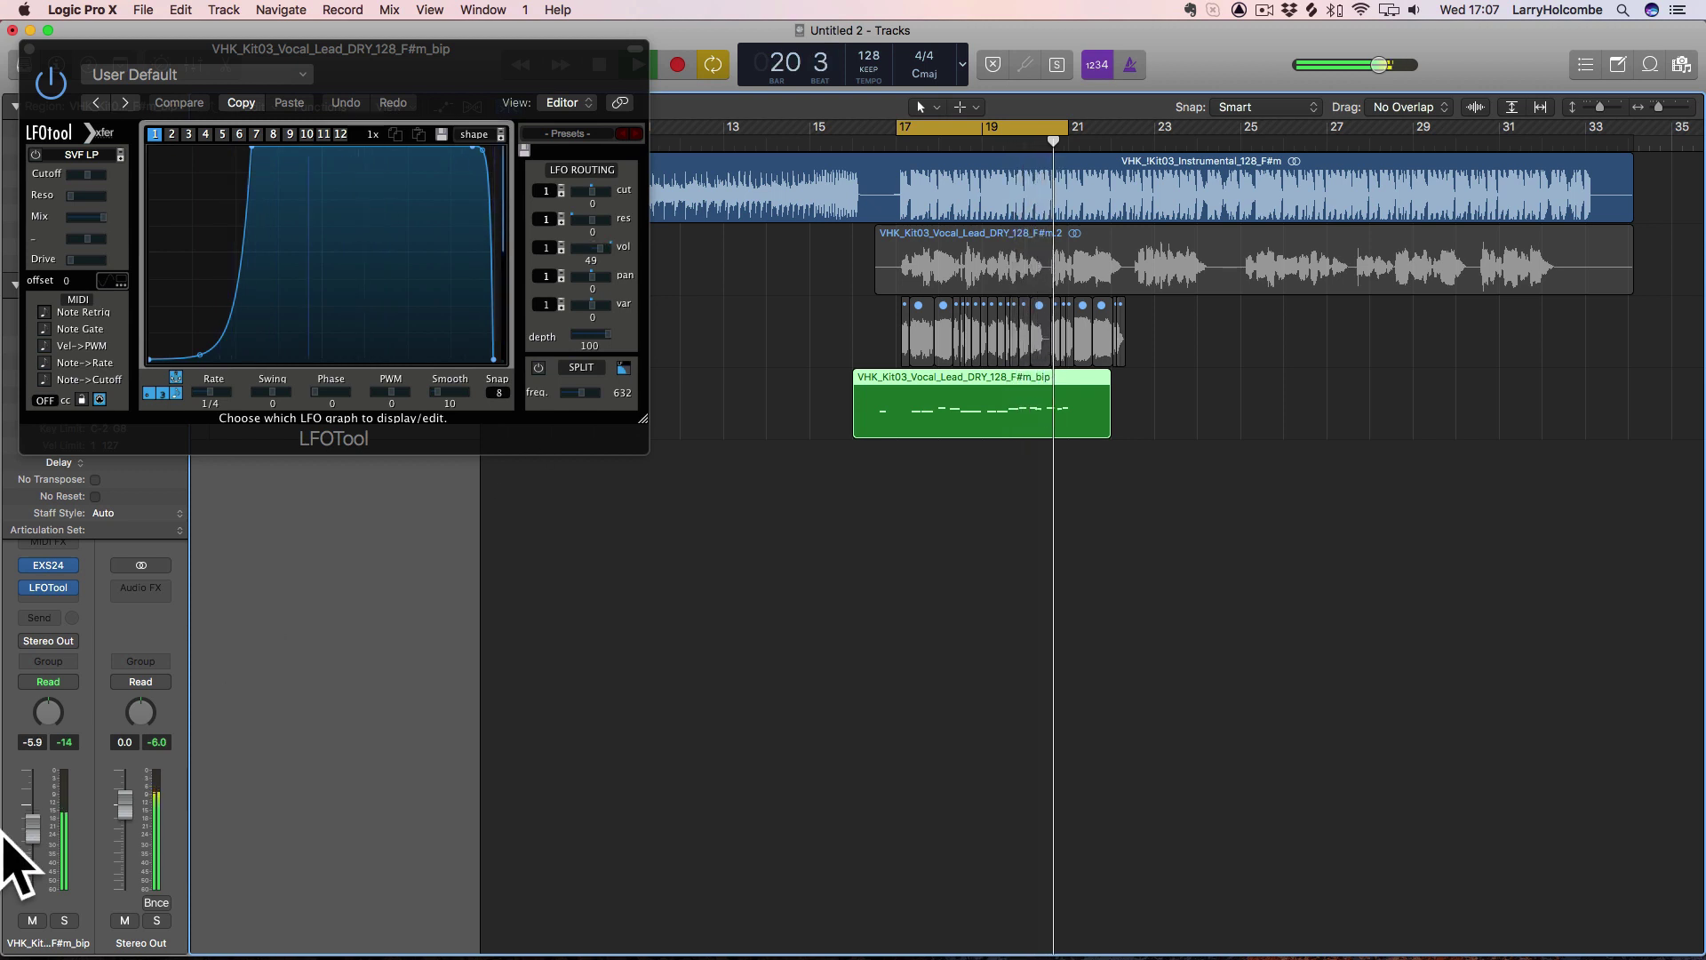
pyautogui.moveTo(607, 251); pyautogui.dragTo(586, 254)
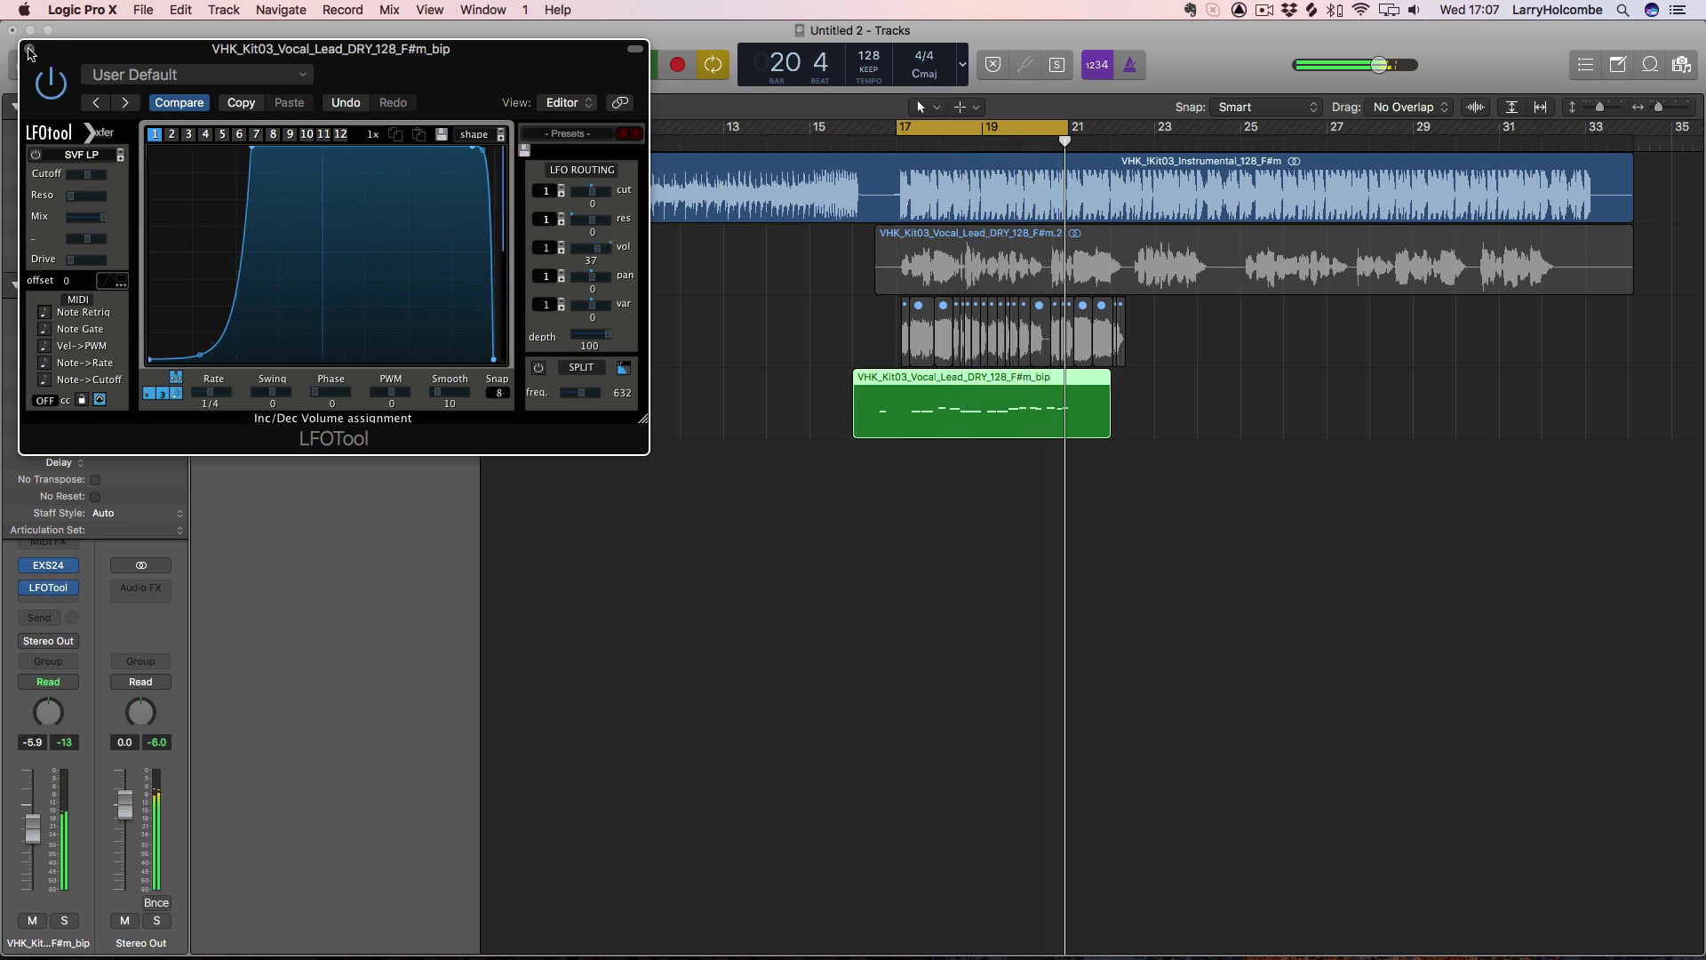
pyautogui.click(48, 587)
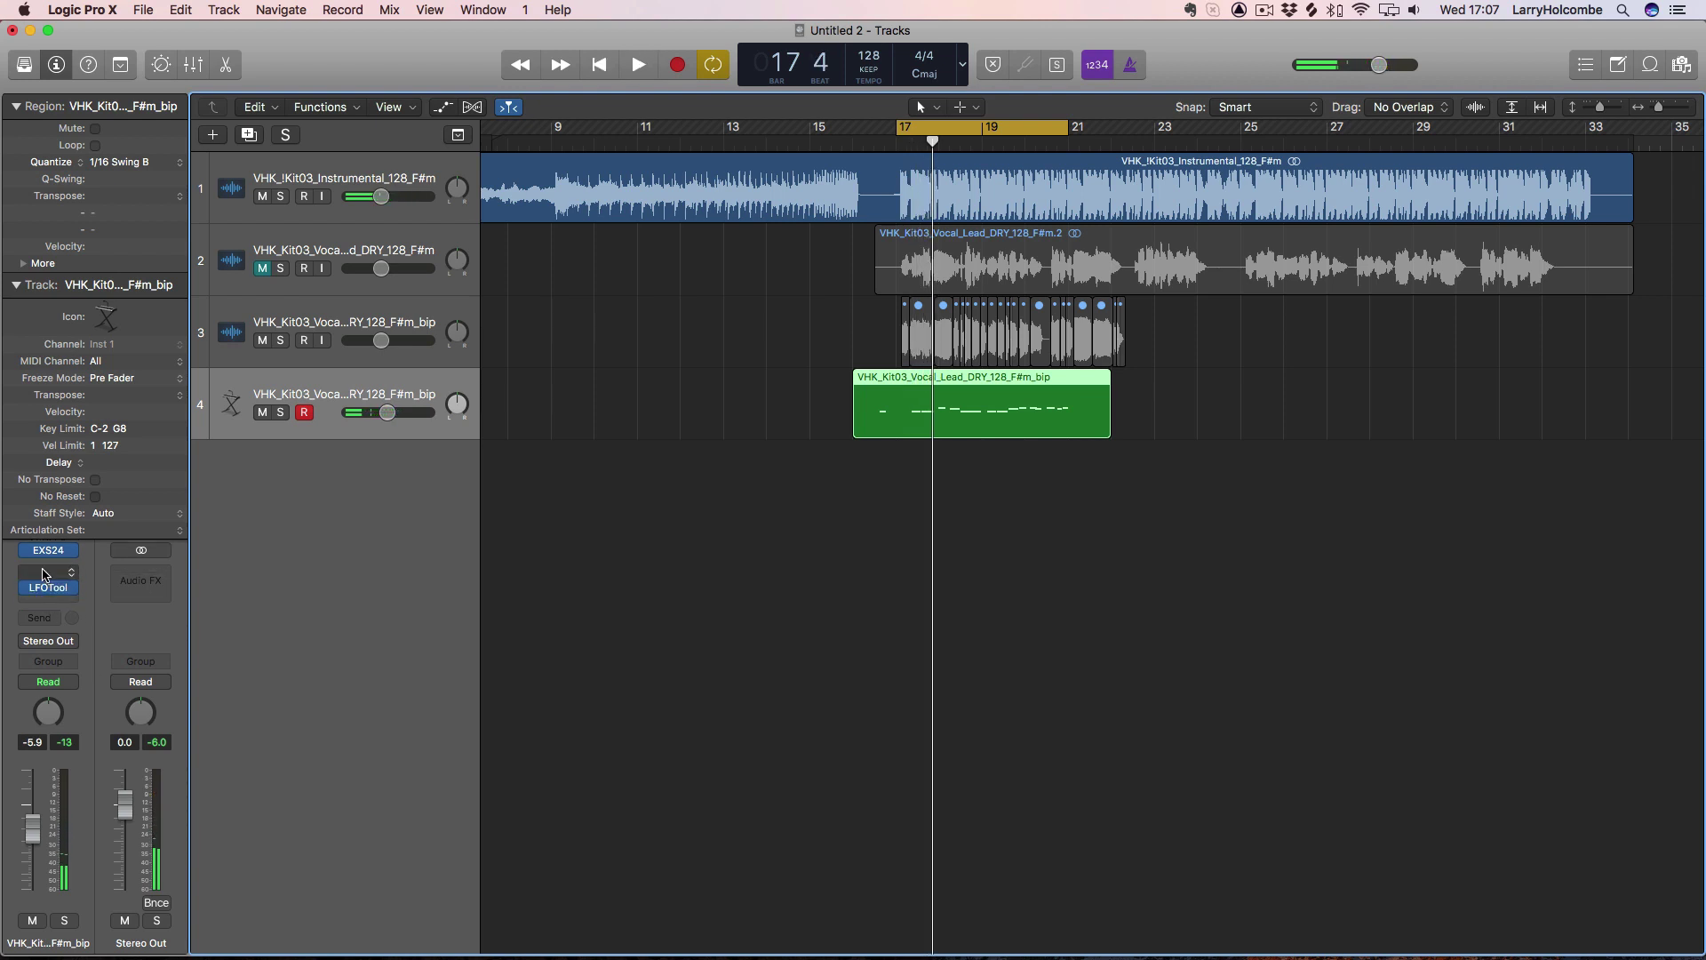
# Step: Insert a stereo FF Volcano 2 filter before LFOTool, raise its low-pass frequency during playback, and close the plug-in
pyautogui.click(43, 574)
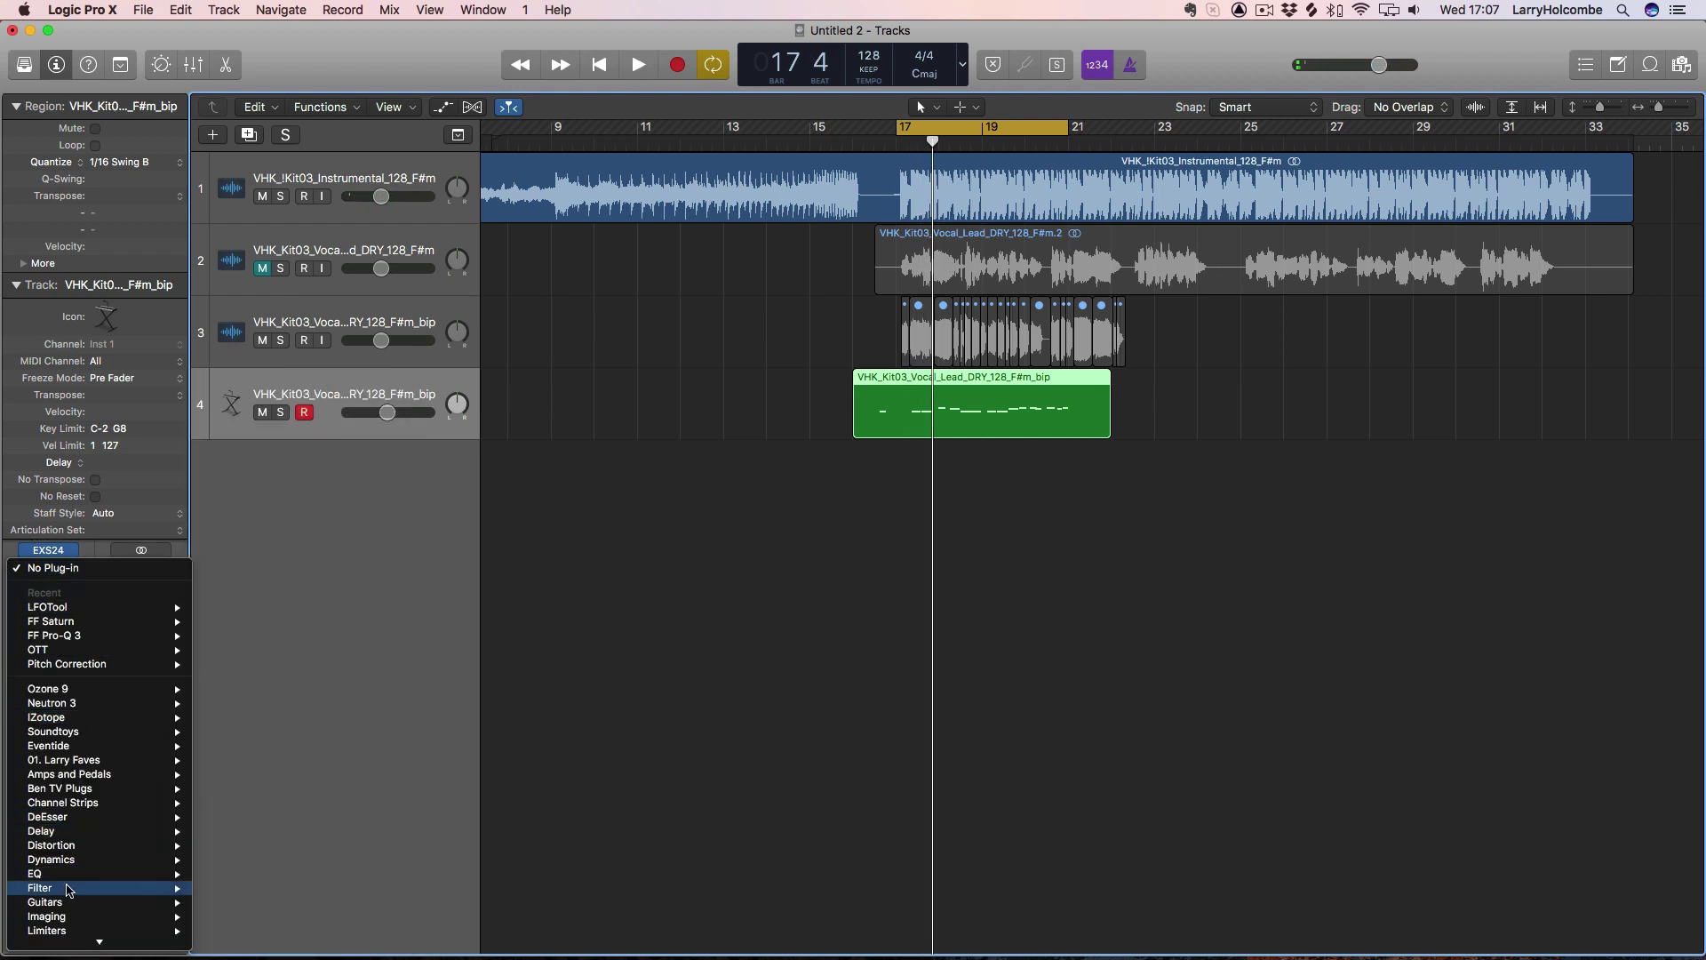
pyautogui.moveTo(69, 890)
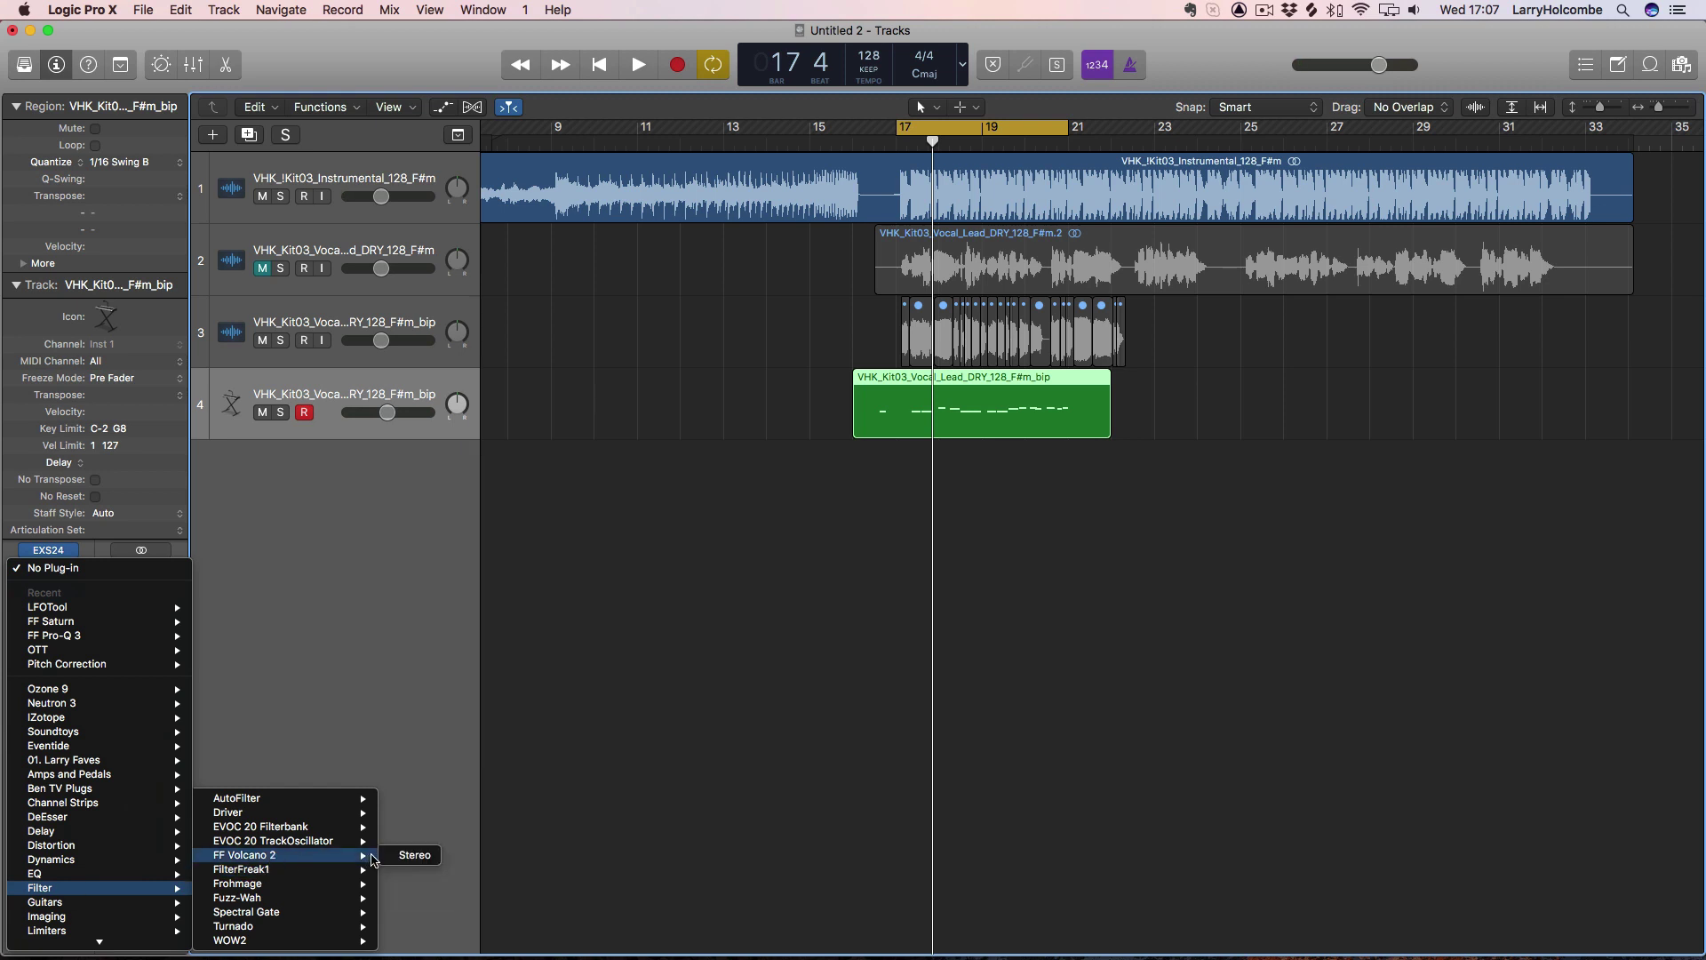
pyautogui.click(388, 860)
pyautogui.press('space')
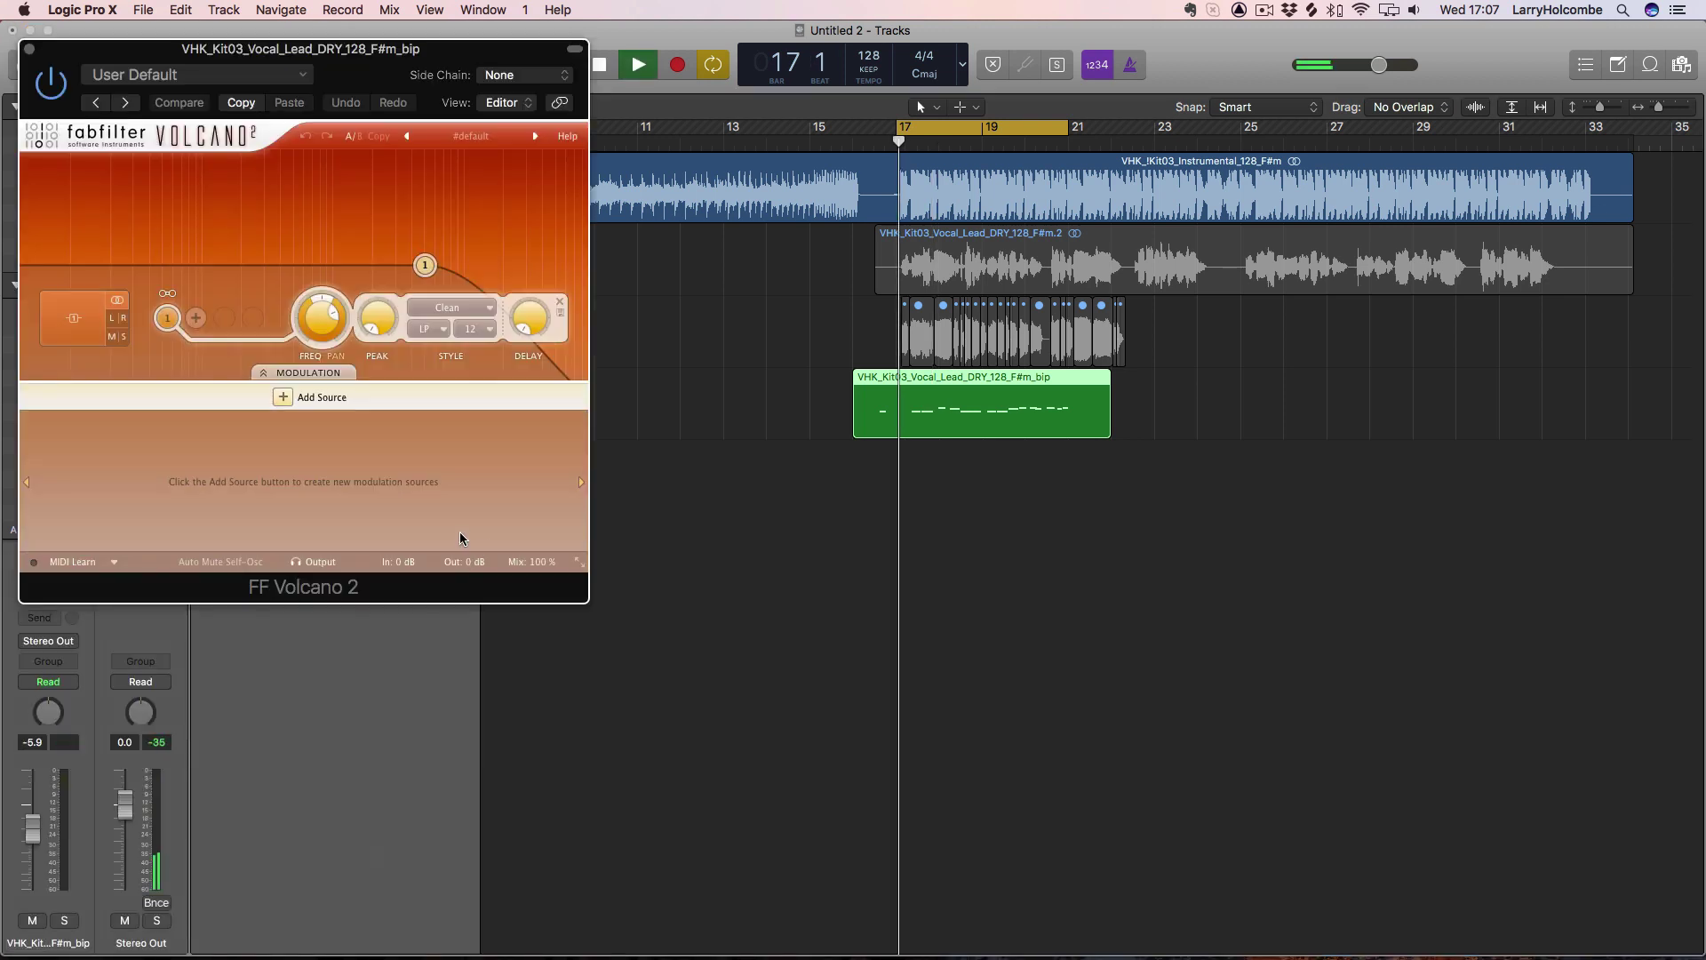
pyautogui.moveTo(323, 323)
pyautogui.mouseDown()
pyautogui.moveTo(324, 400)
pyautogui.moveTo(317, 309)
pyautogui.mouseUp()
pyautogui.scroll(3, 319, 320)
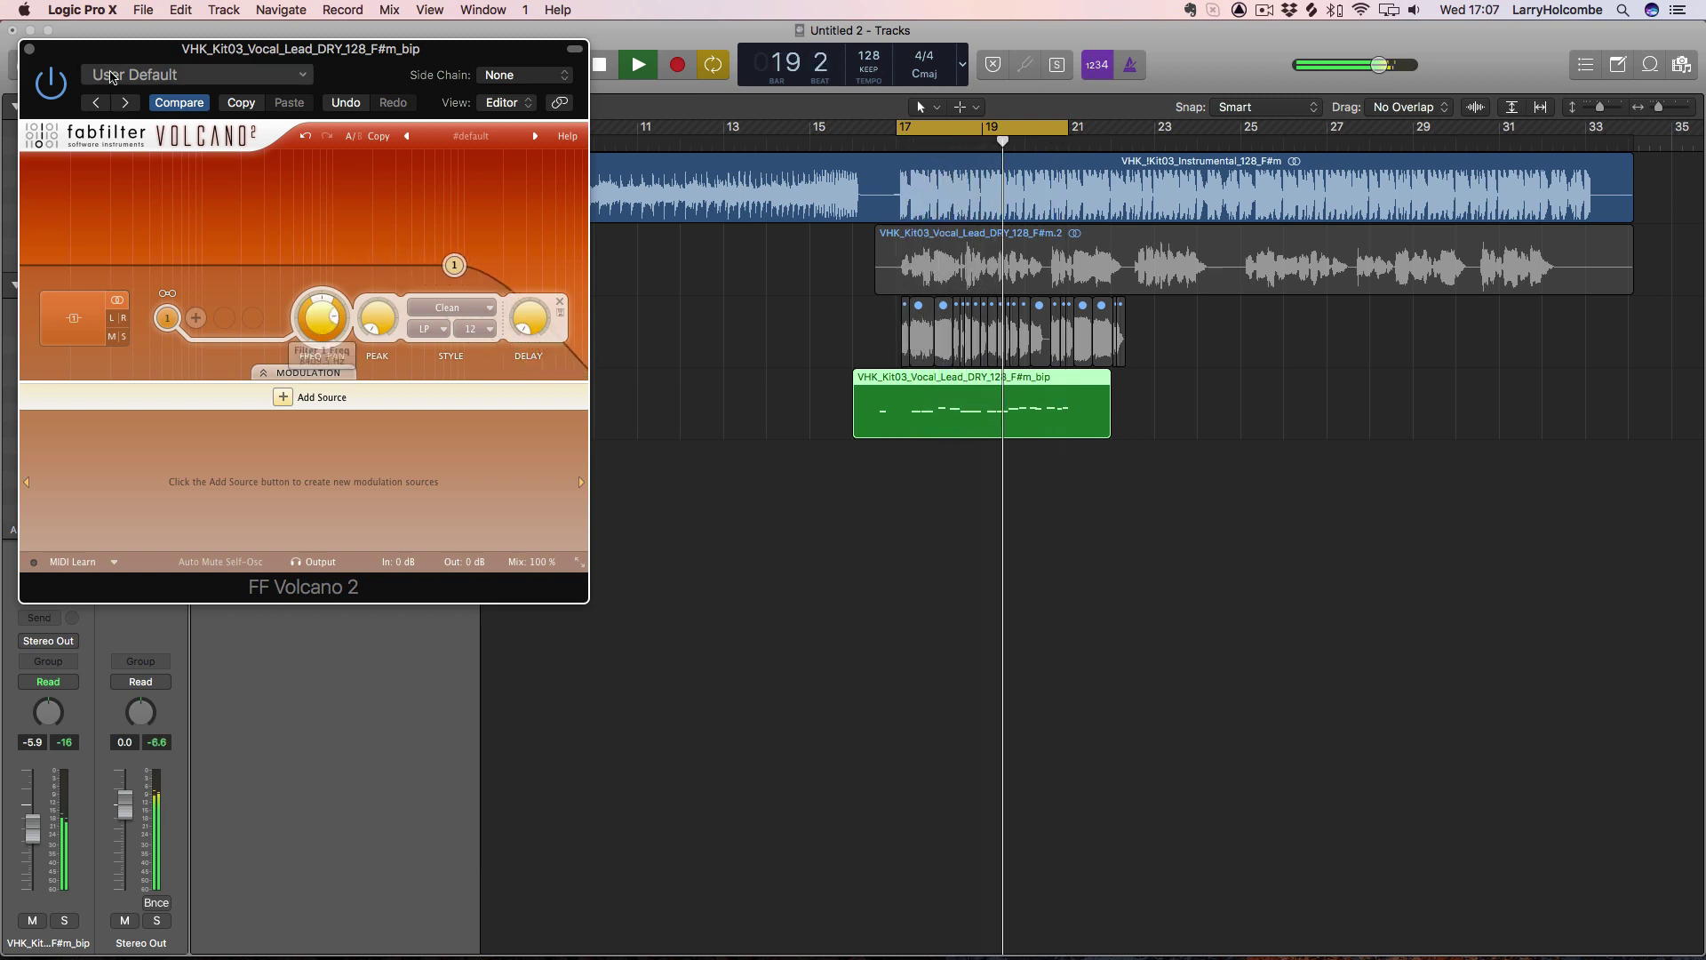
pyautogui.click(29, 49)
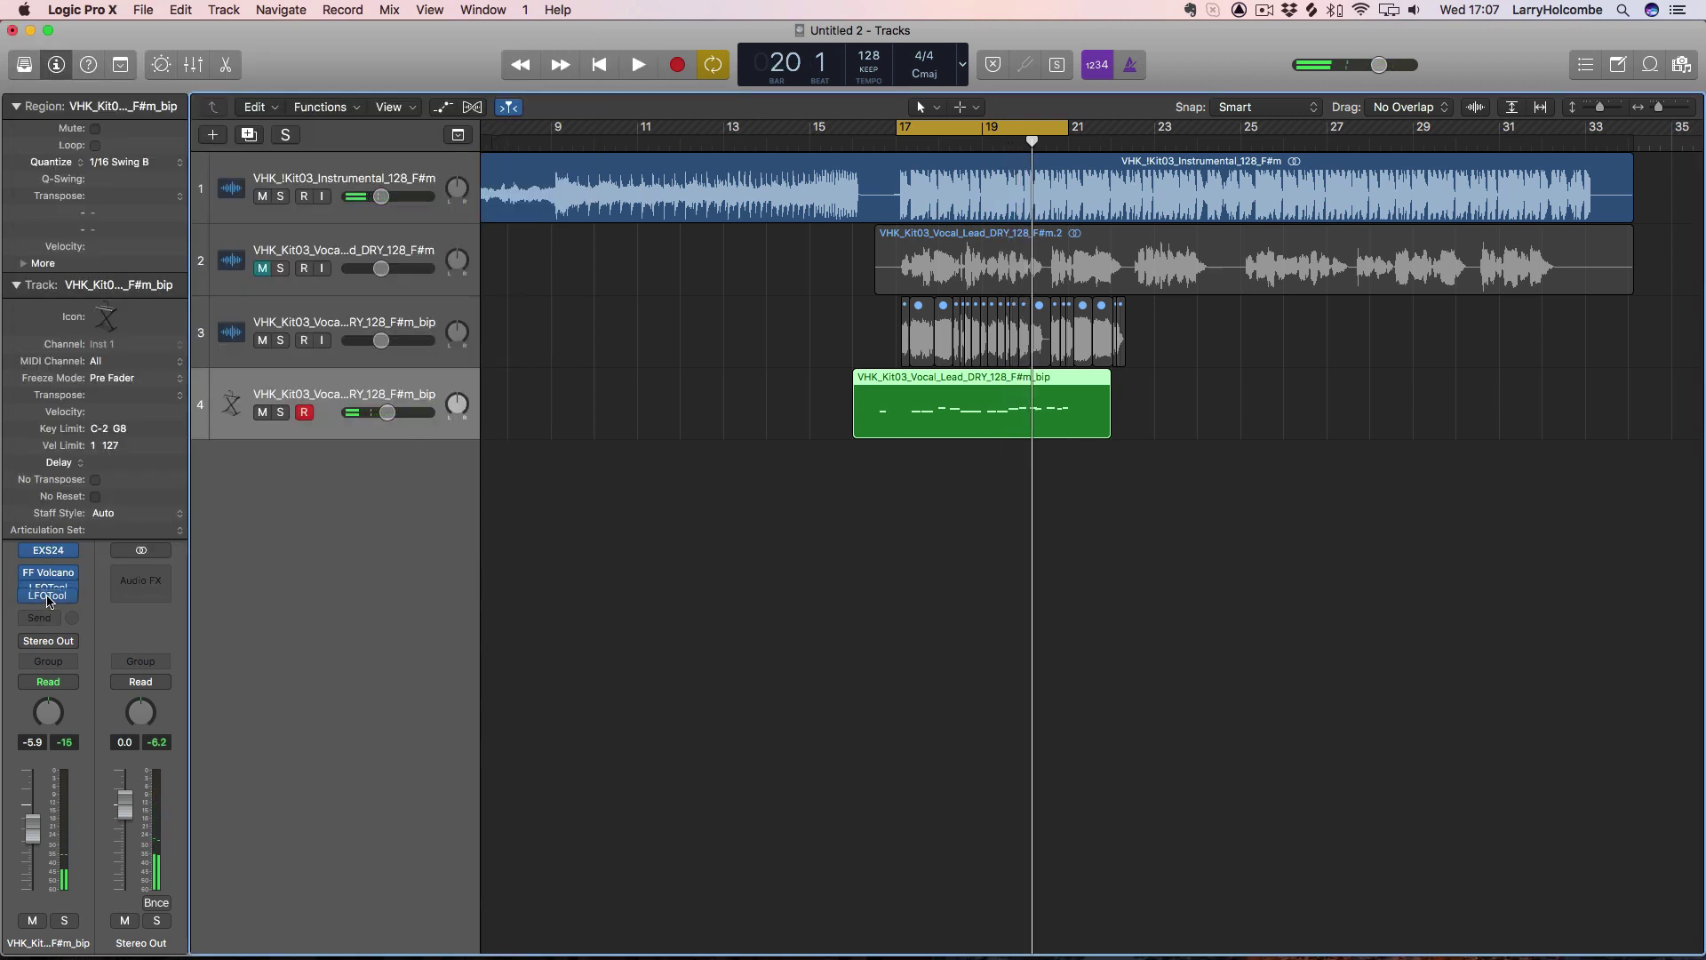
# Step: Insert a stereo ValhallaShimmer reverb between FF Volcano 2 and LFOTool, move its window aside, and start playback
pyautogui.click(44, 573)
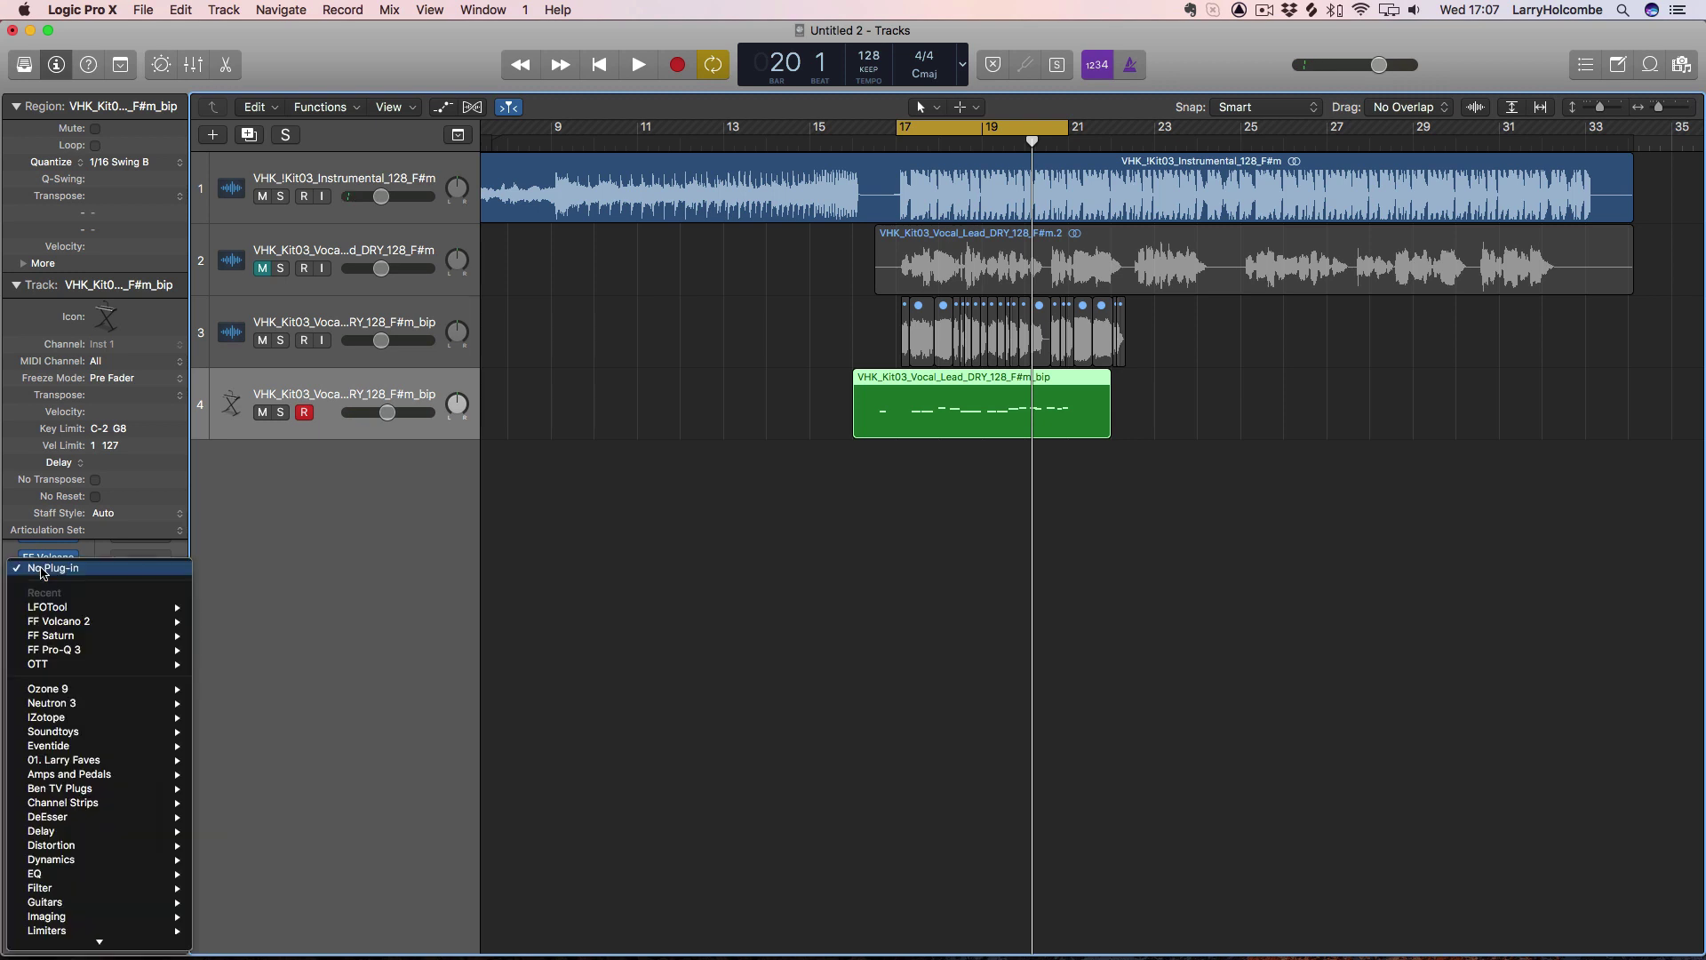
pyautogui.scroll(-5, 111, 779)
pyautogui.moveTo(57, 793)
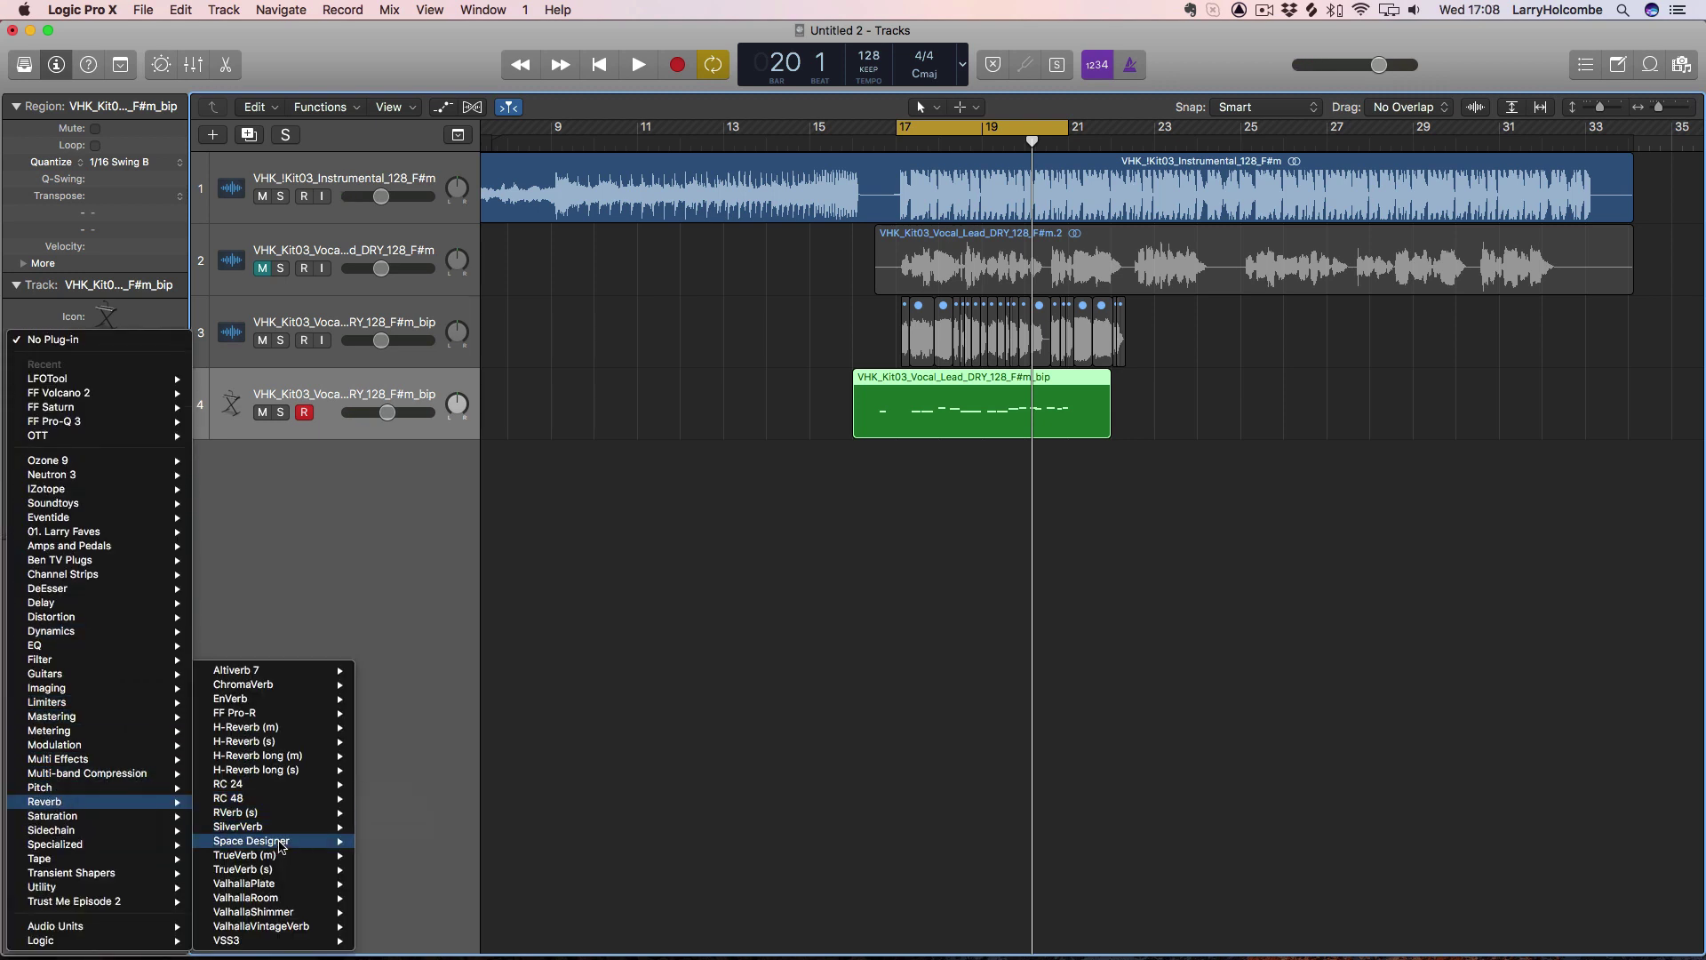
pyautogui.moveTo(271, 918)
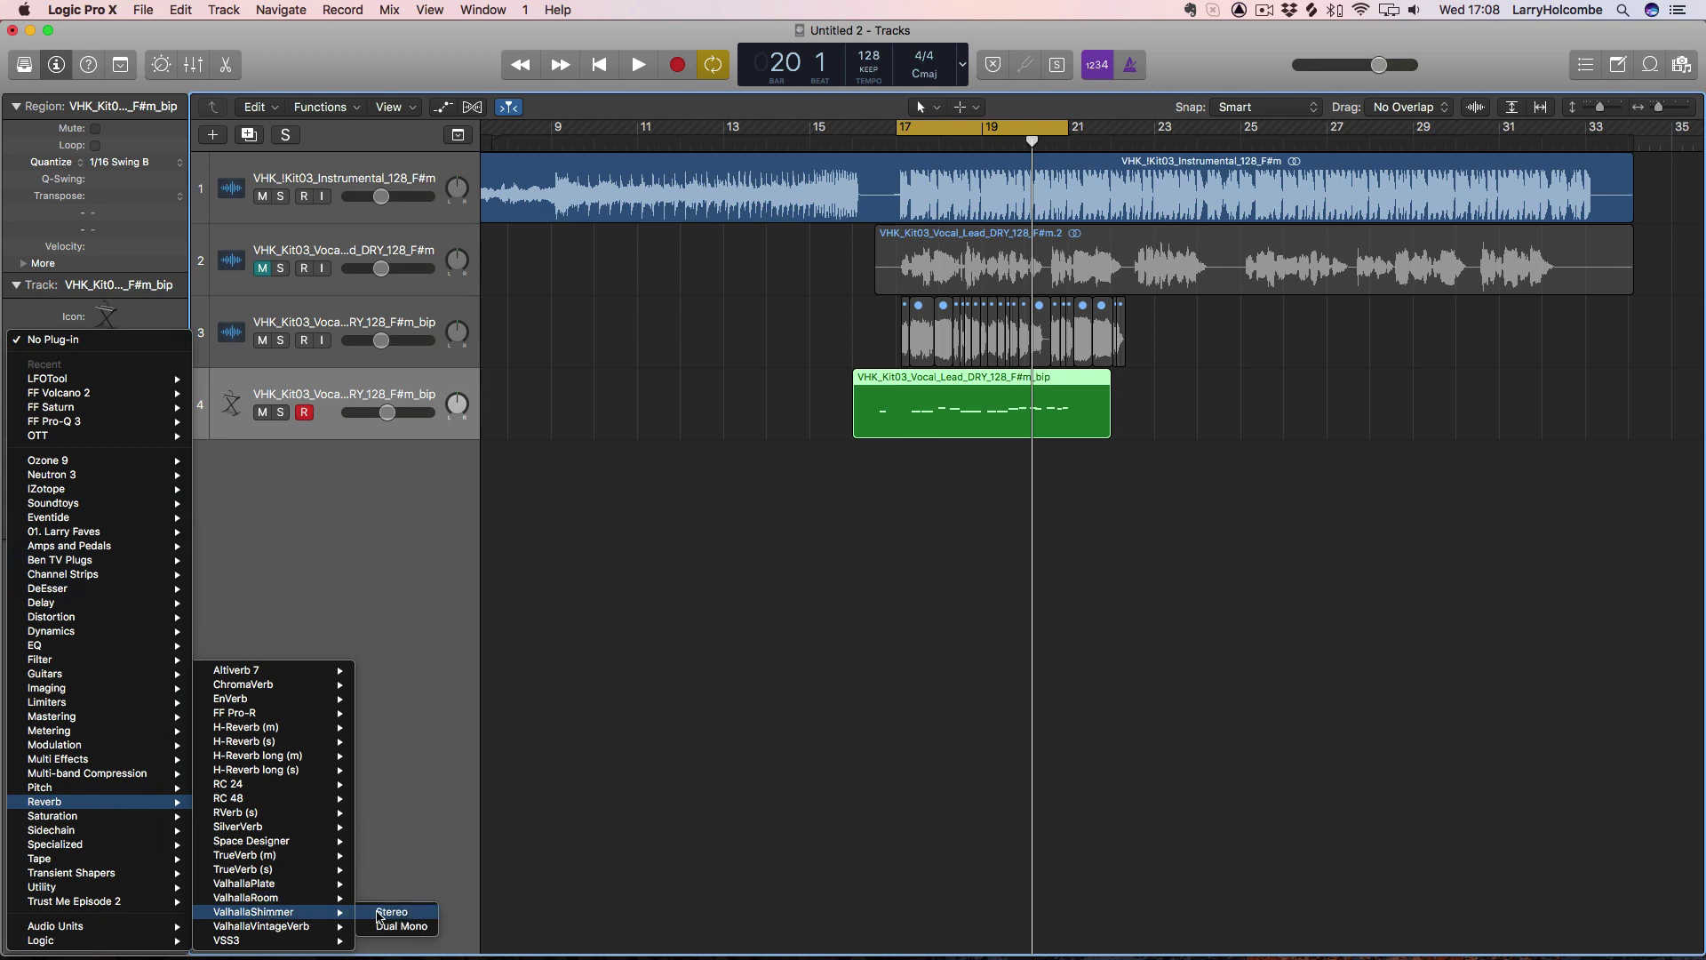
pyautogui.click(379, 916)
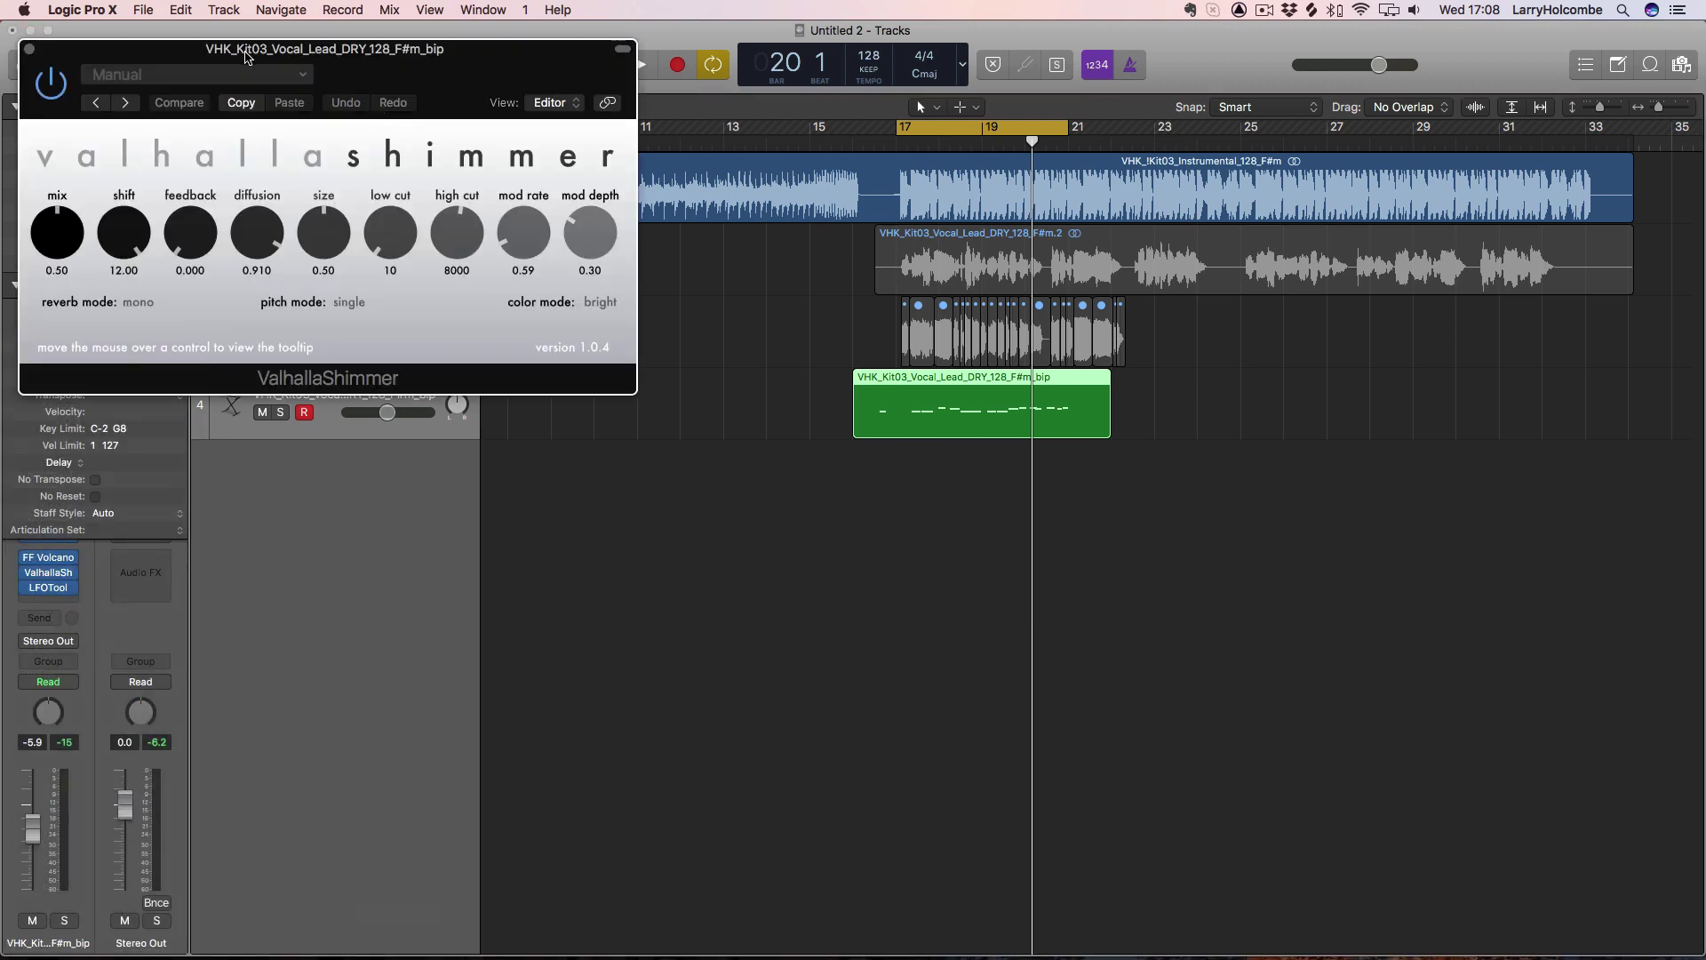
pyautogui.moveTo(248, 56); pyautogui.dragTo(909, 118)
pyautogui.press('space')
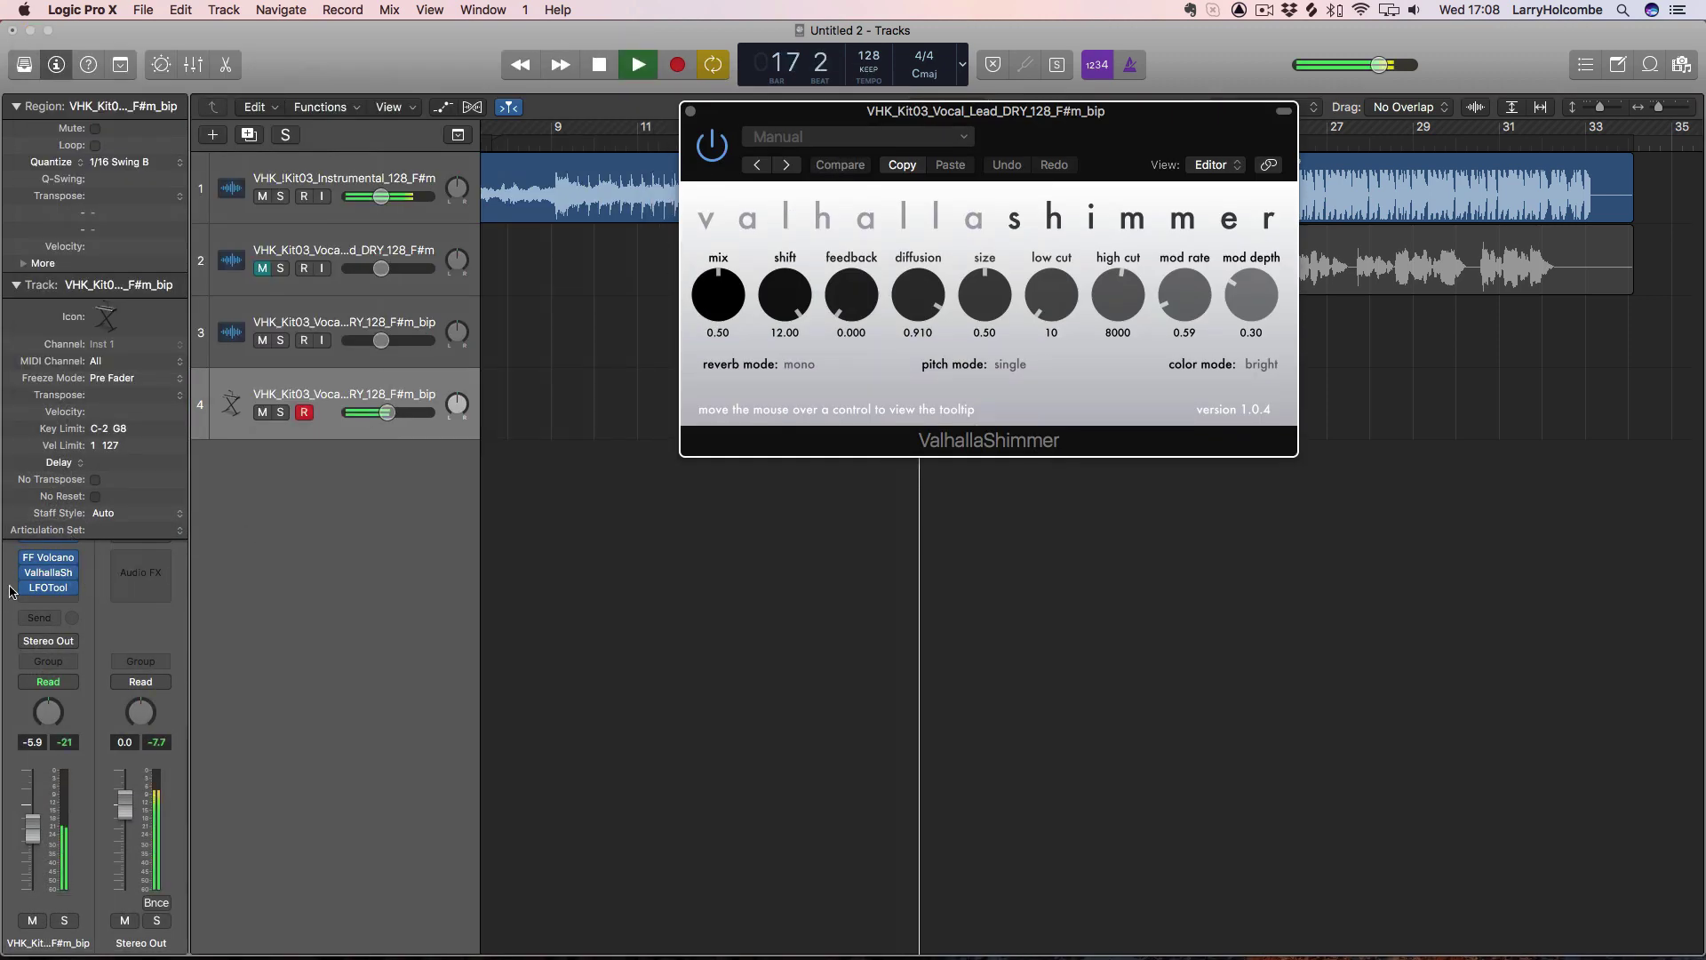
# Step: Reopen FF Volcano 2, sweep the low-pass filter frequency and leave it at about 12300 Hz, and close the plug-in
pyautogui.click(48, 558)
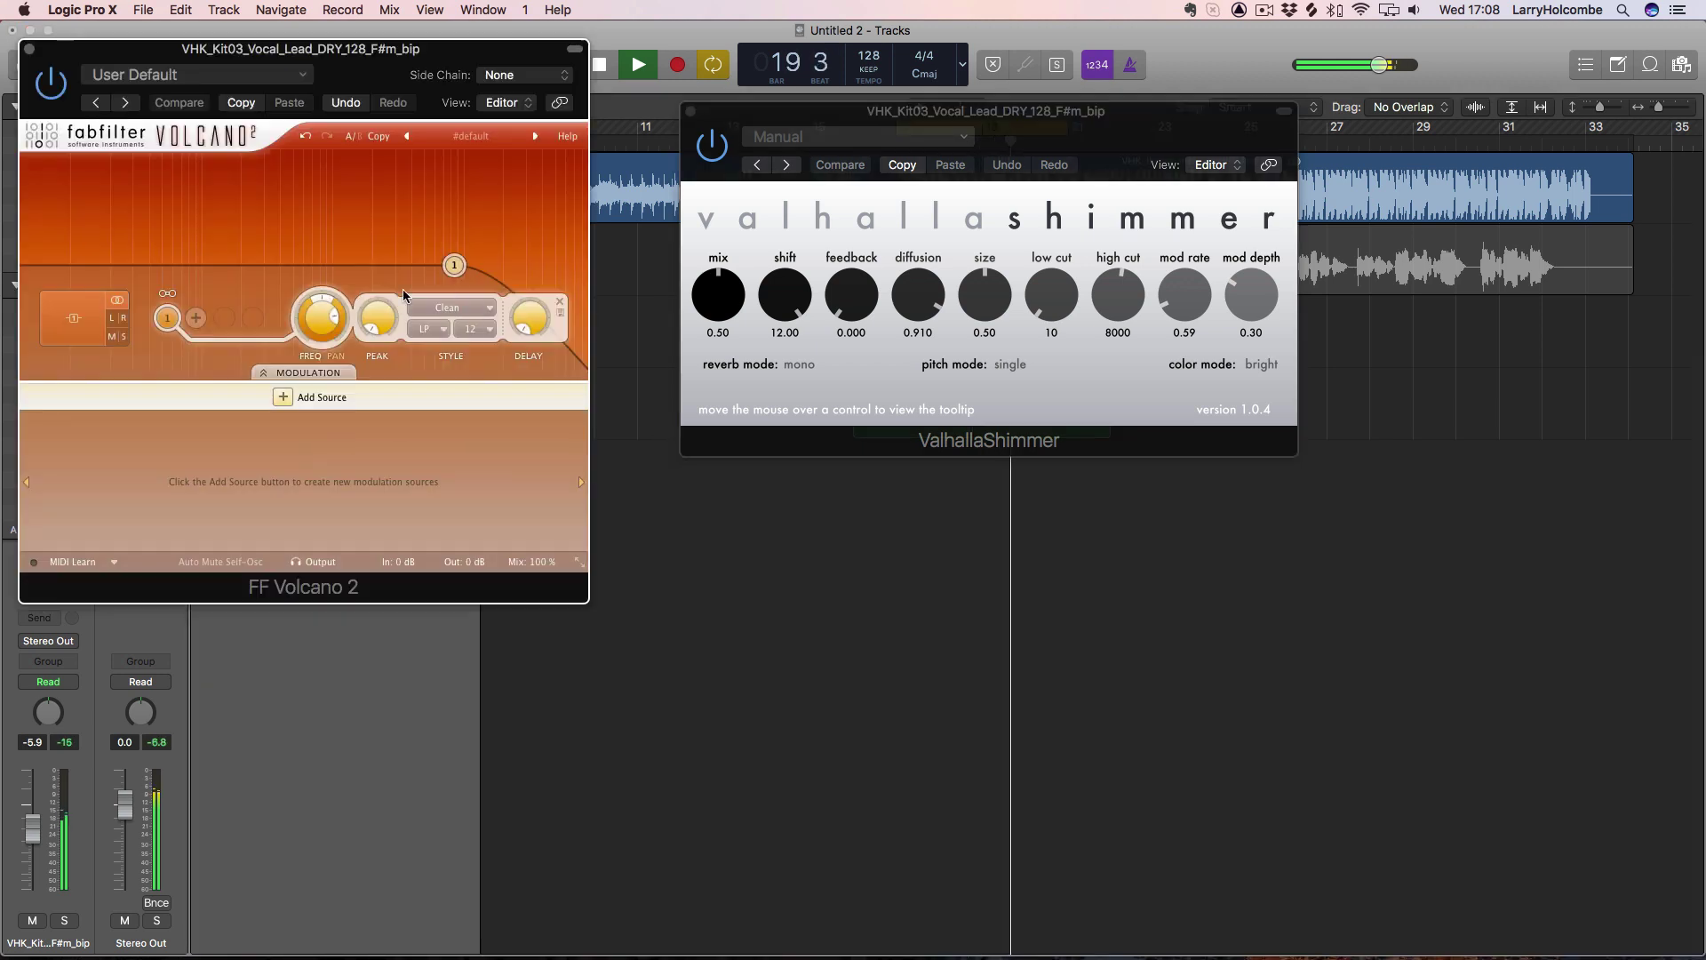
pyautogui.moveTo(321, 322)
pyautogui.mouseDown()
pyautogui.moveTo(322, 418)
pyautogui.moveTo(321, 289)
pyautogui.mouseUp()
pyautogui.scroll(5, 320, 292)
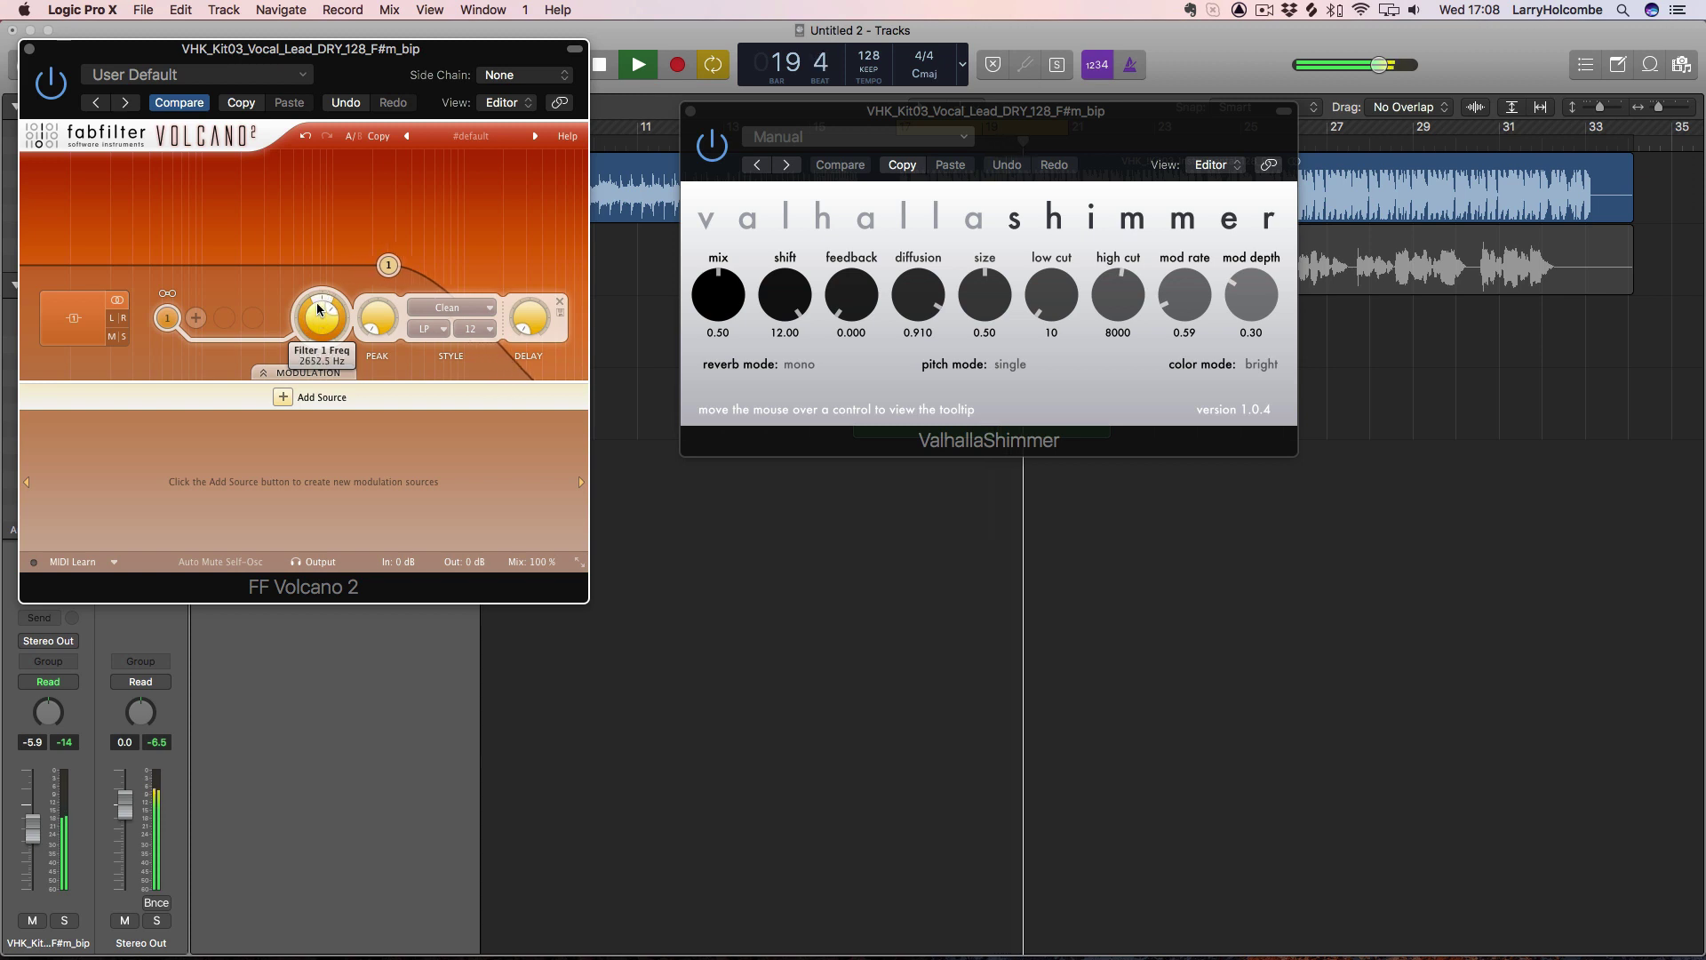
pyautogui.scroll(3, 321, 289)
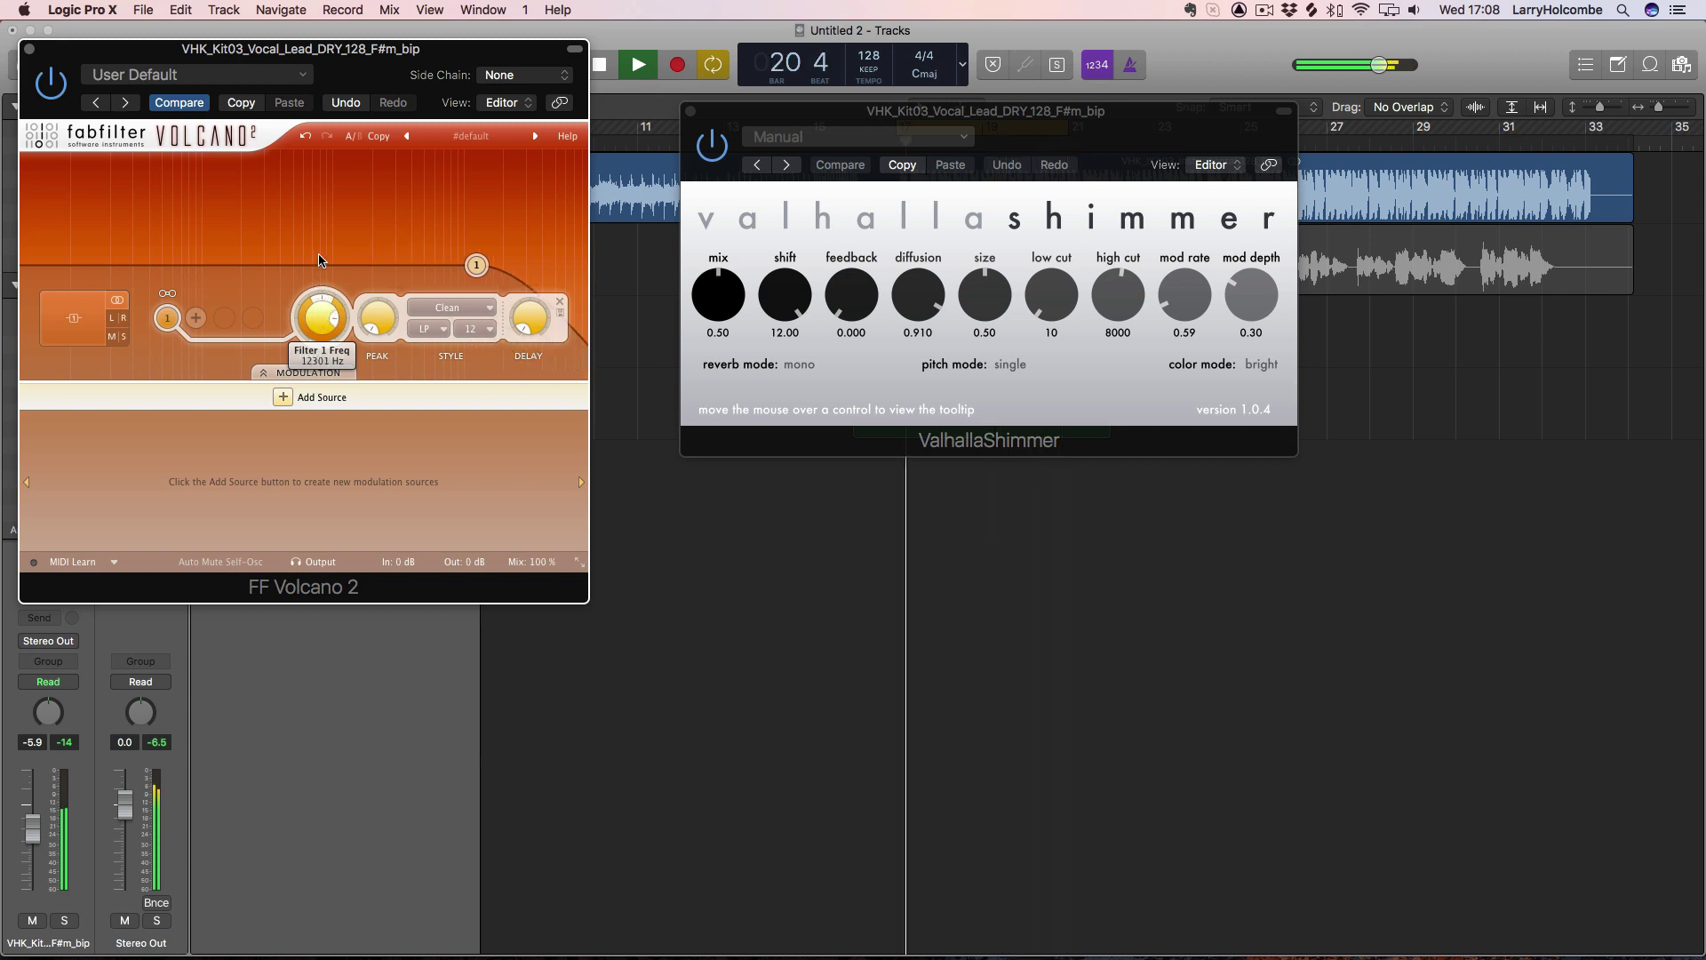
pyautogui.click(27, 48)
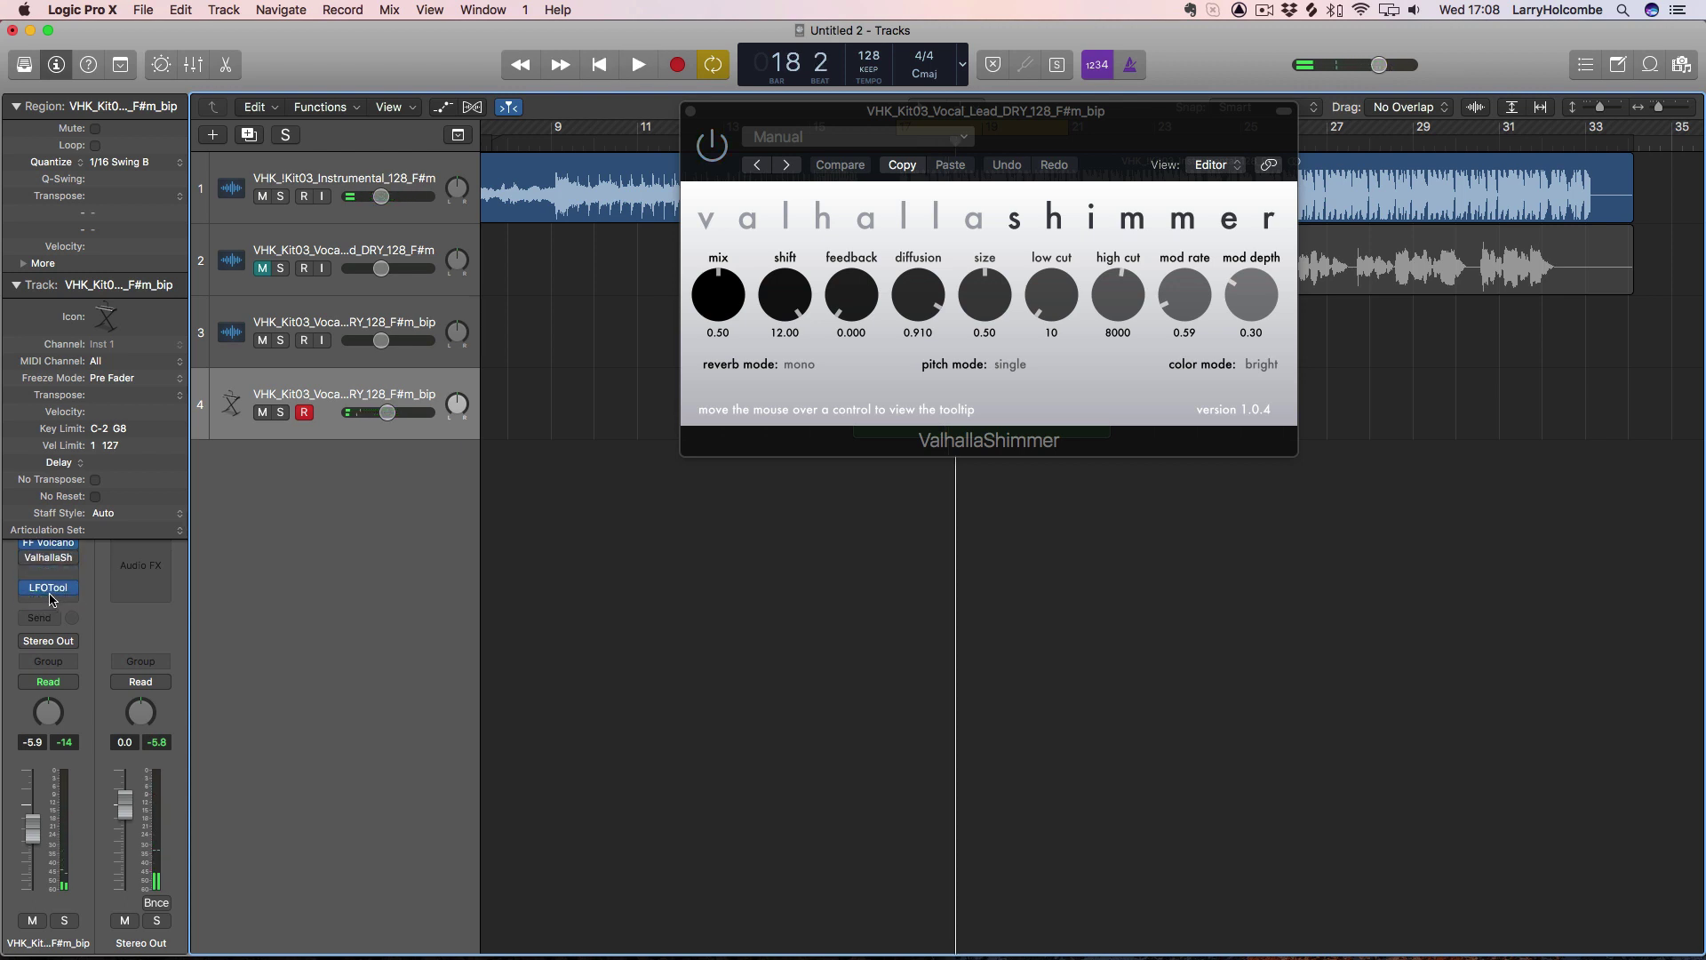
# Step: Insert a stereo Overdrive from the Distortion category between ValhallaShimmer and LFOTool on the sampler track
pyautogui.click(41, 573)
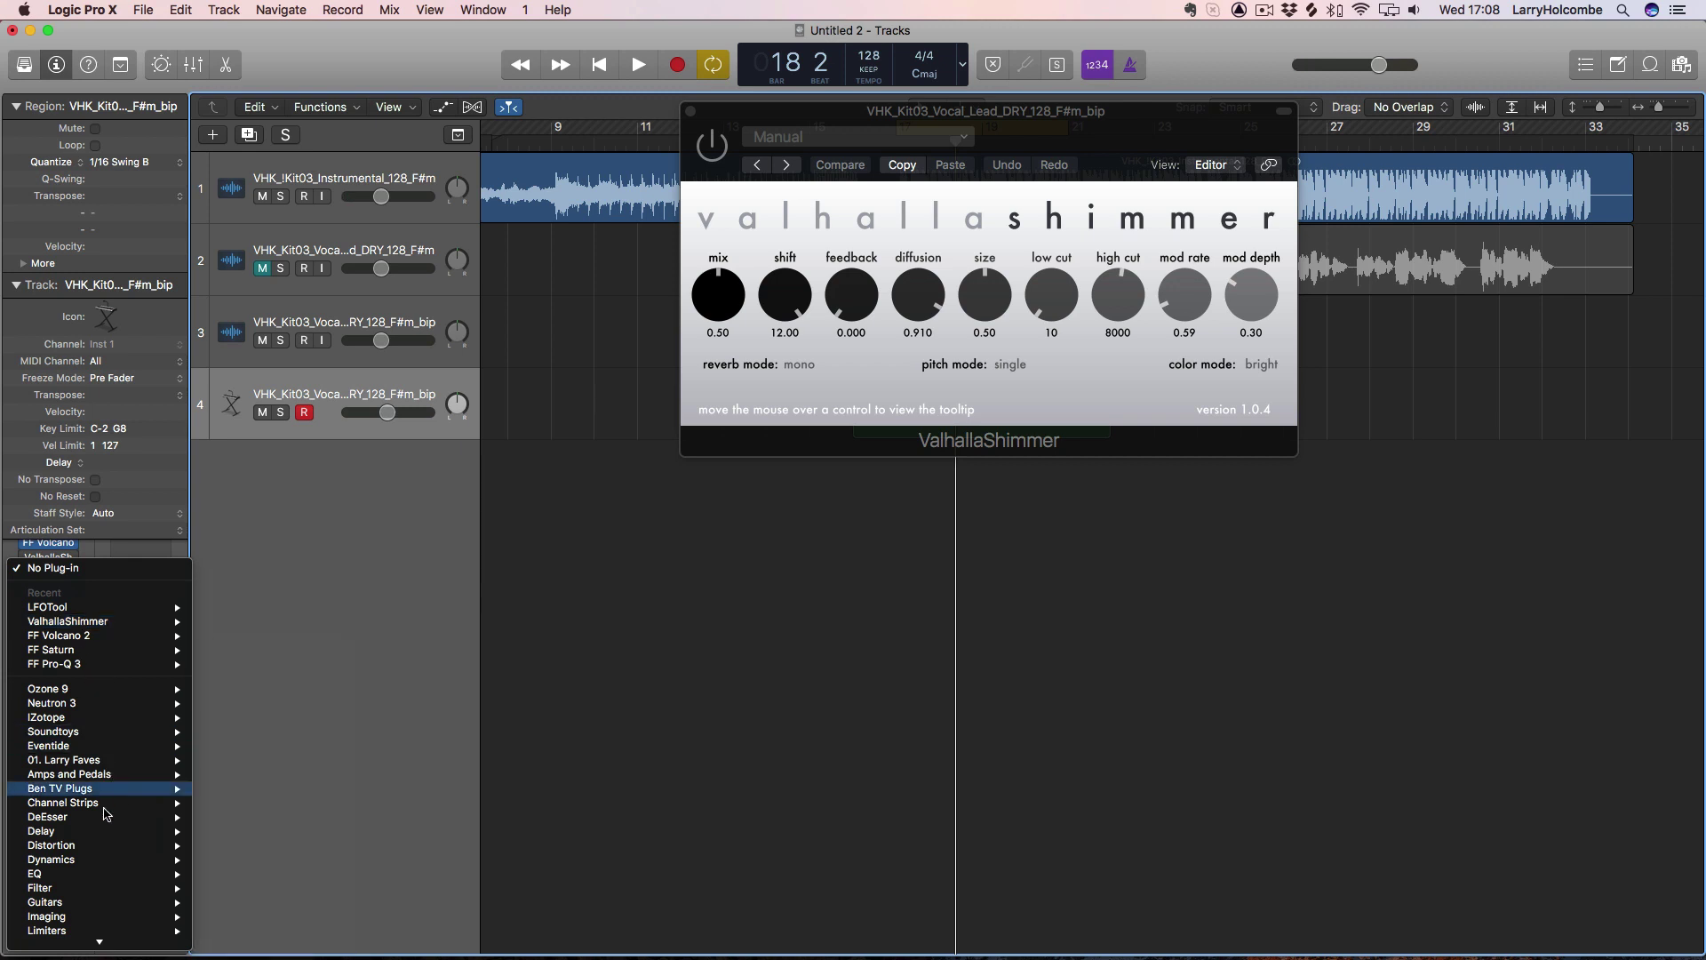
pyautogui.moveTo(87, 851)
pyautogui.moveTo(216, 847)
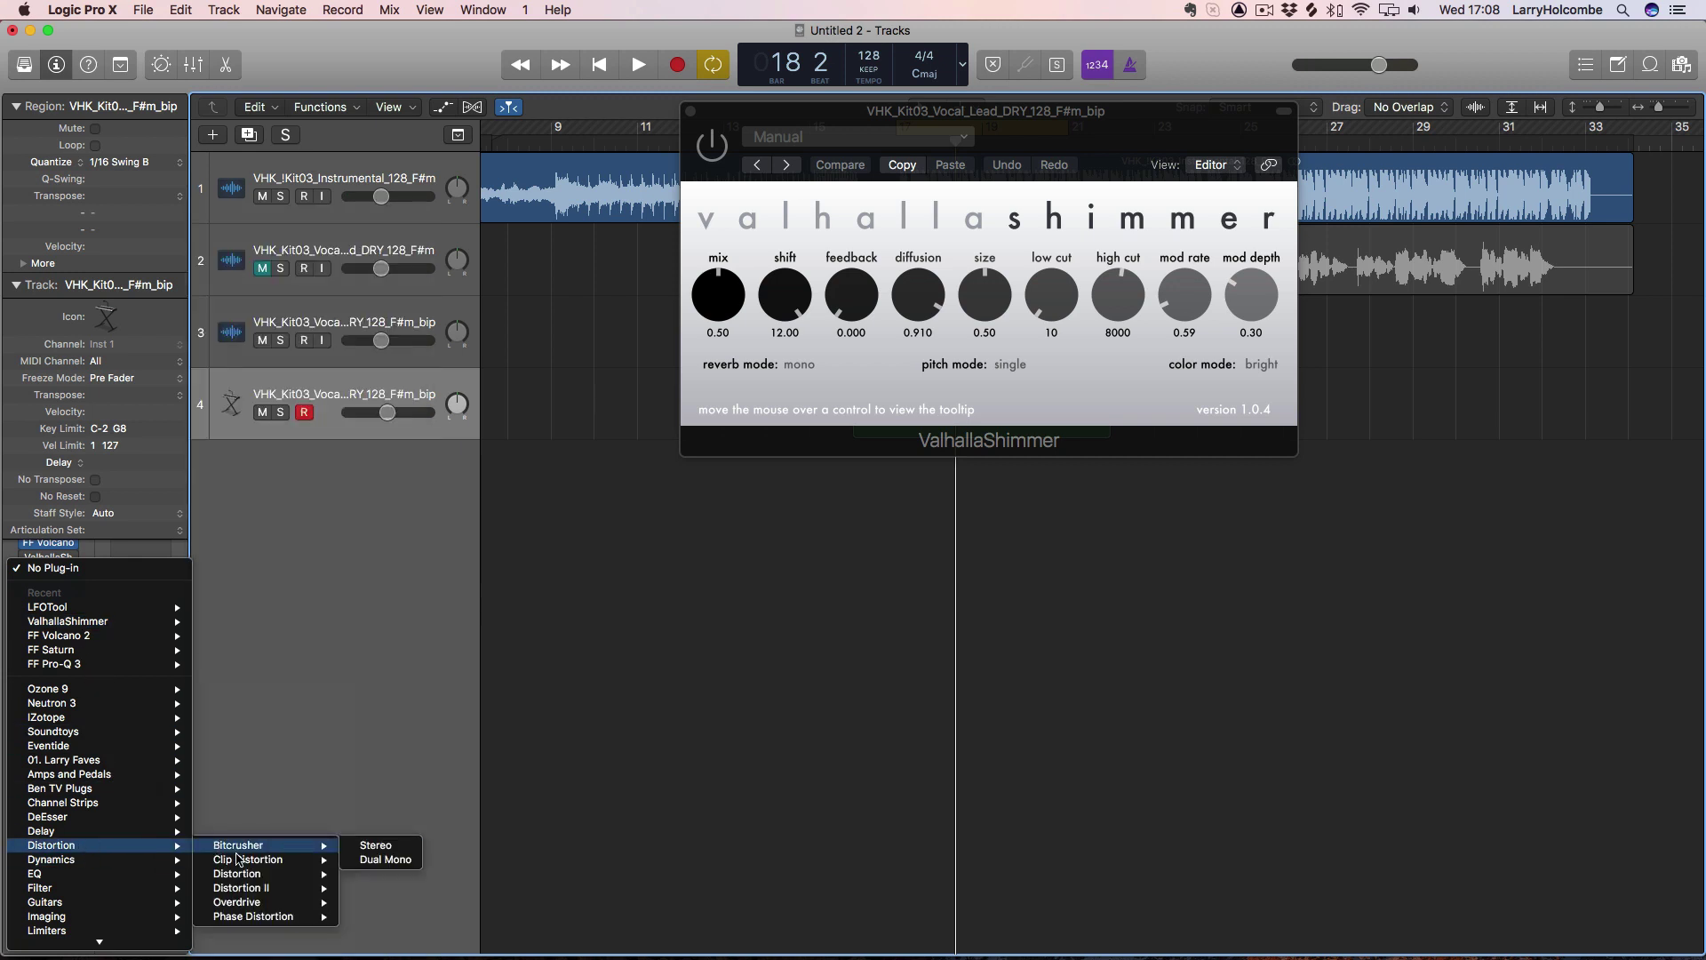
pyautogui.moveTo(241, 905)
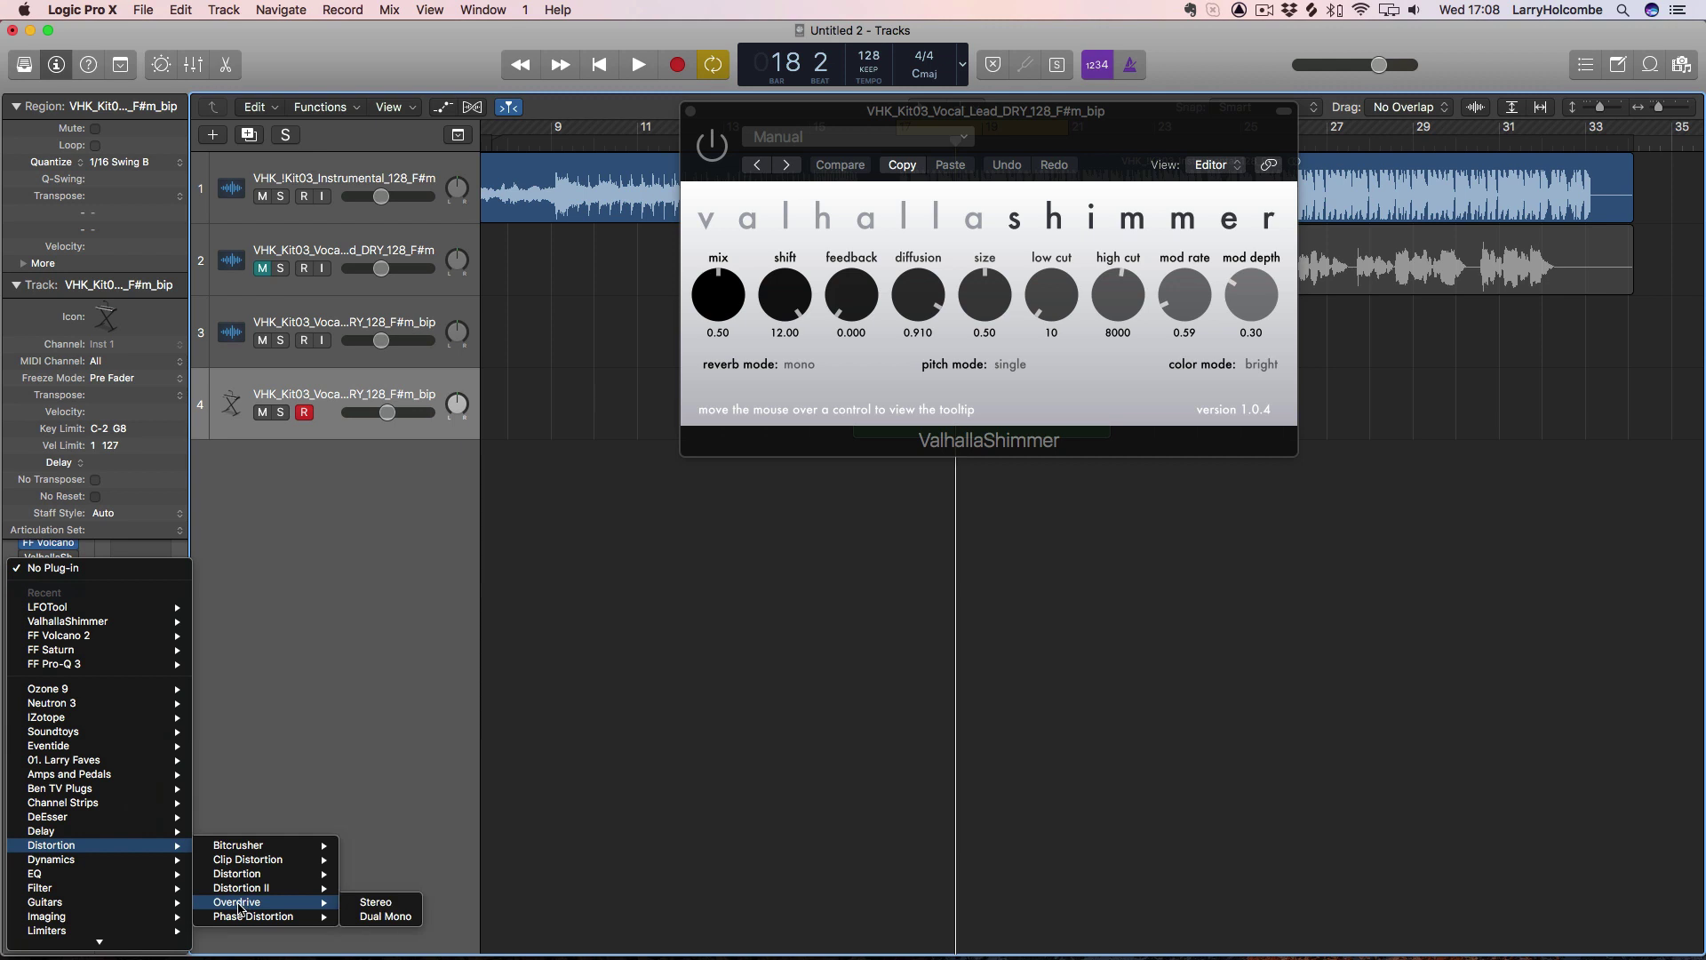
pyautogui.click(374, 904)
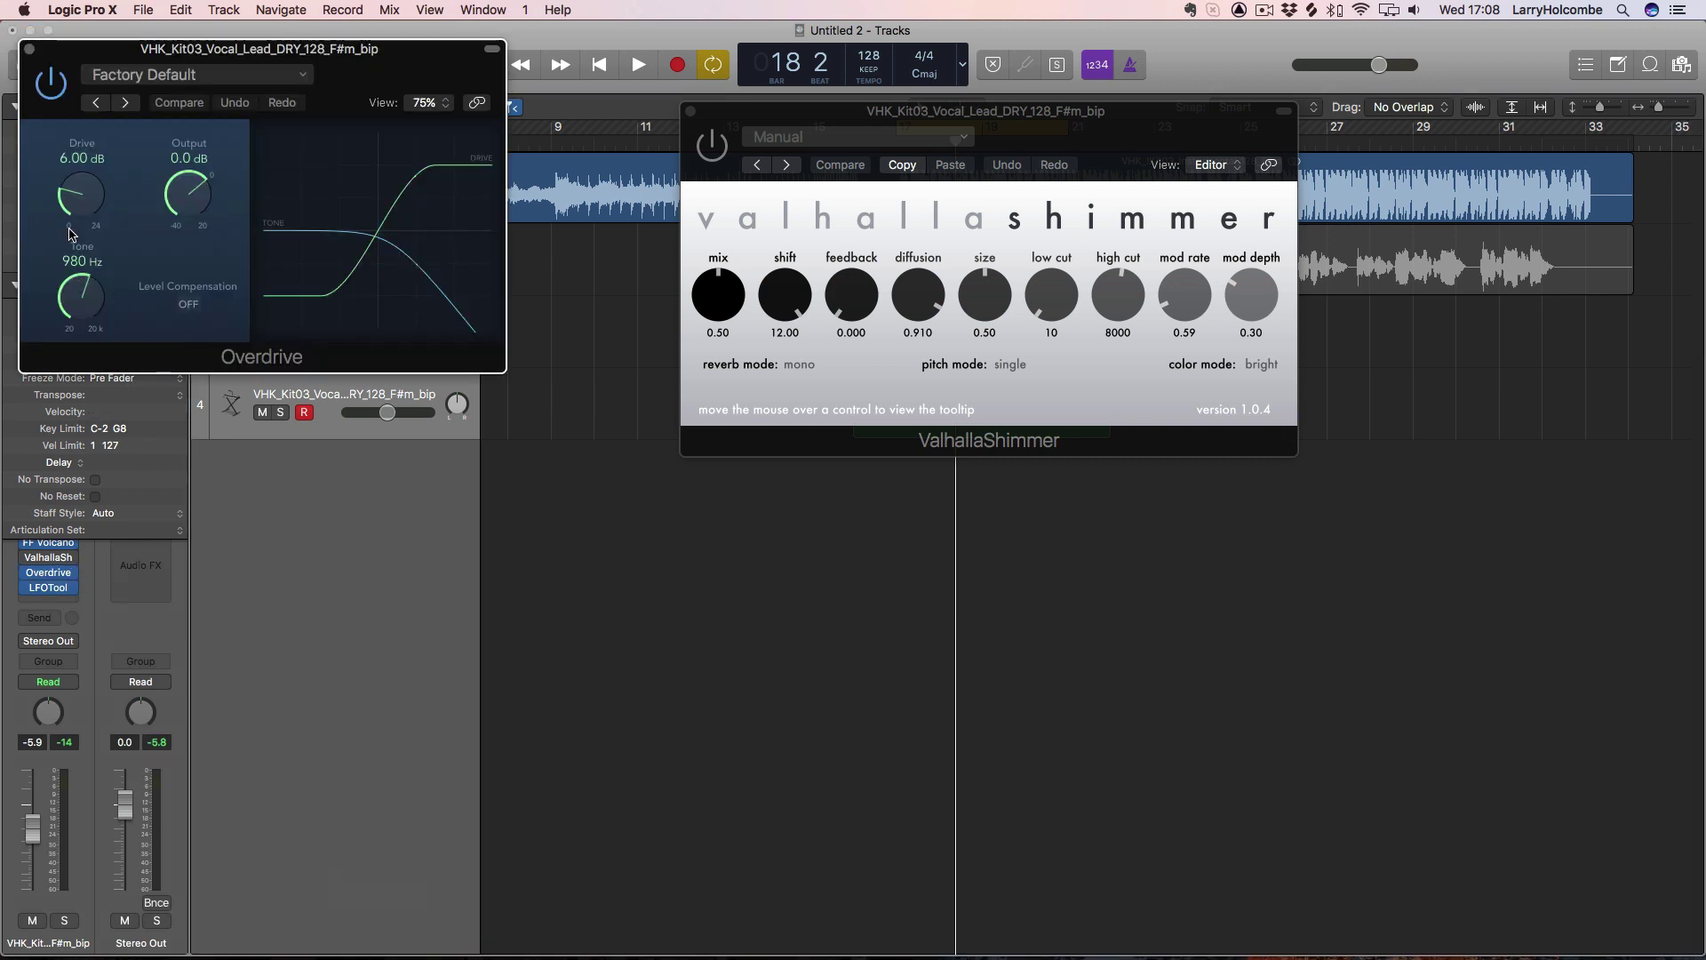
# Step: Adjust Overdrive during playback to 21 dB drive, 3300 Hz tone and -19.5 dB output, and stop playback
pyautogui.moveTo(82, 191); pyautogui.dragTo(84, 175)
pyautogui.press('space')
pyautogui.moveTo(188, 193); pyautogui.dragTo(204, 209)
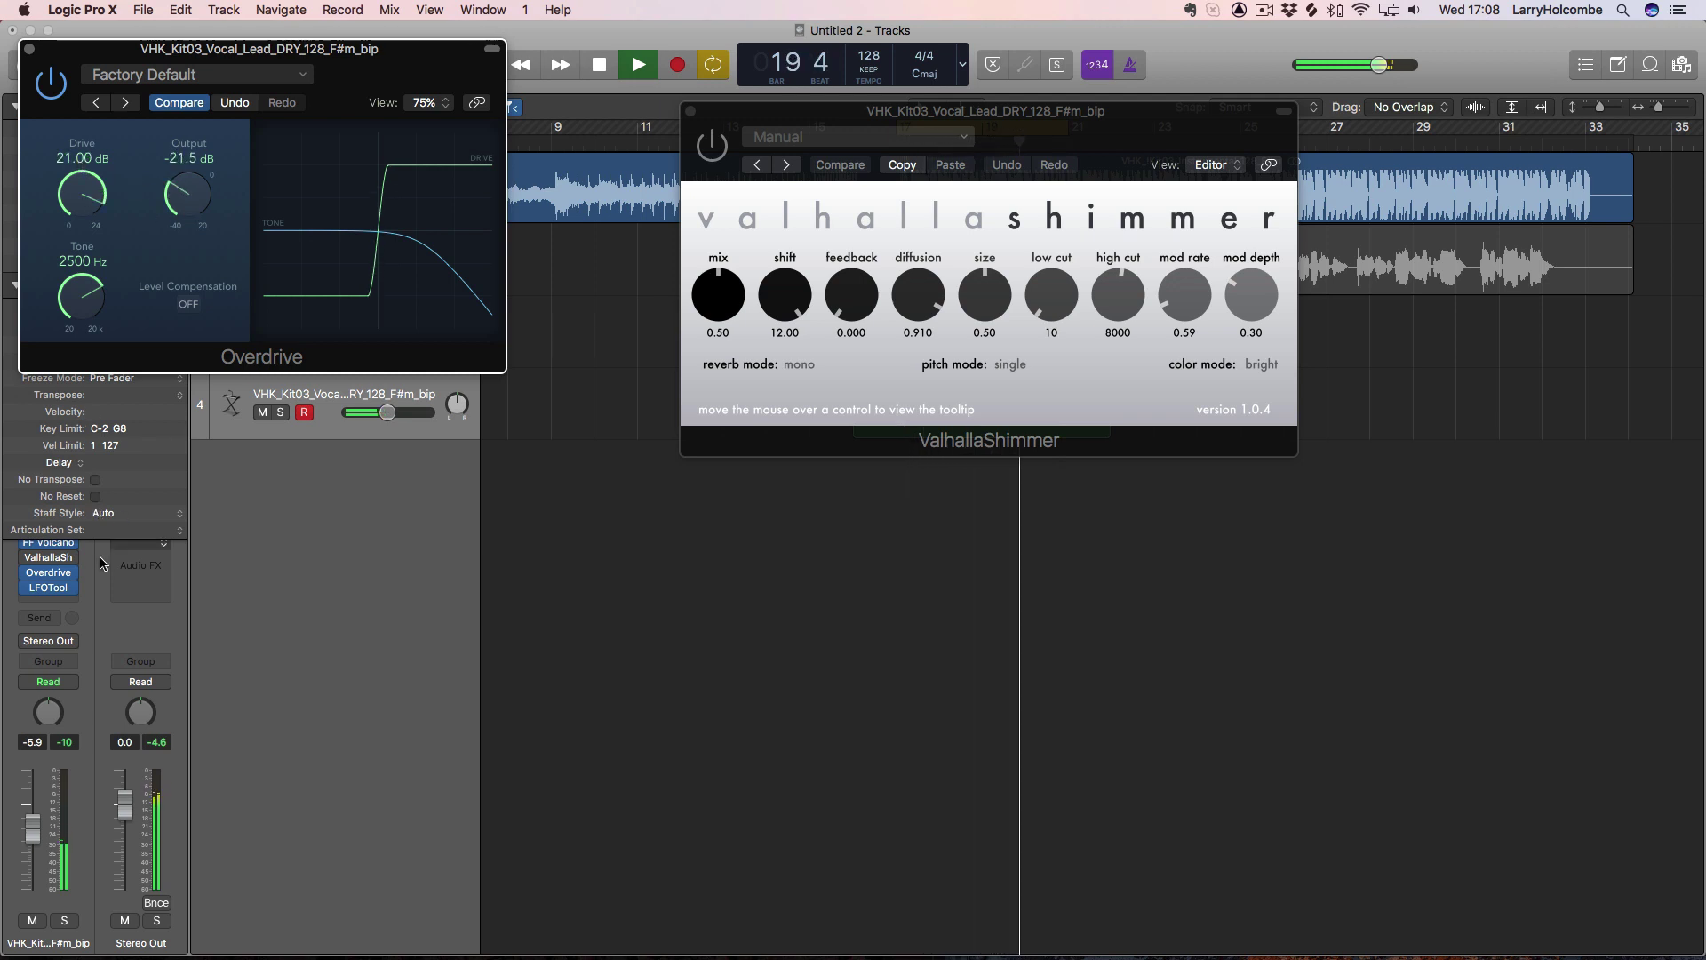
pyautogui.moveTo(32, 558)
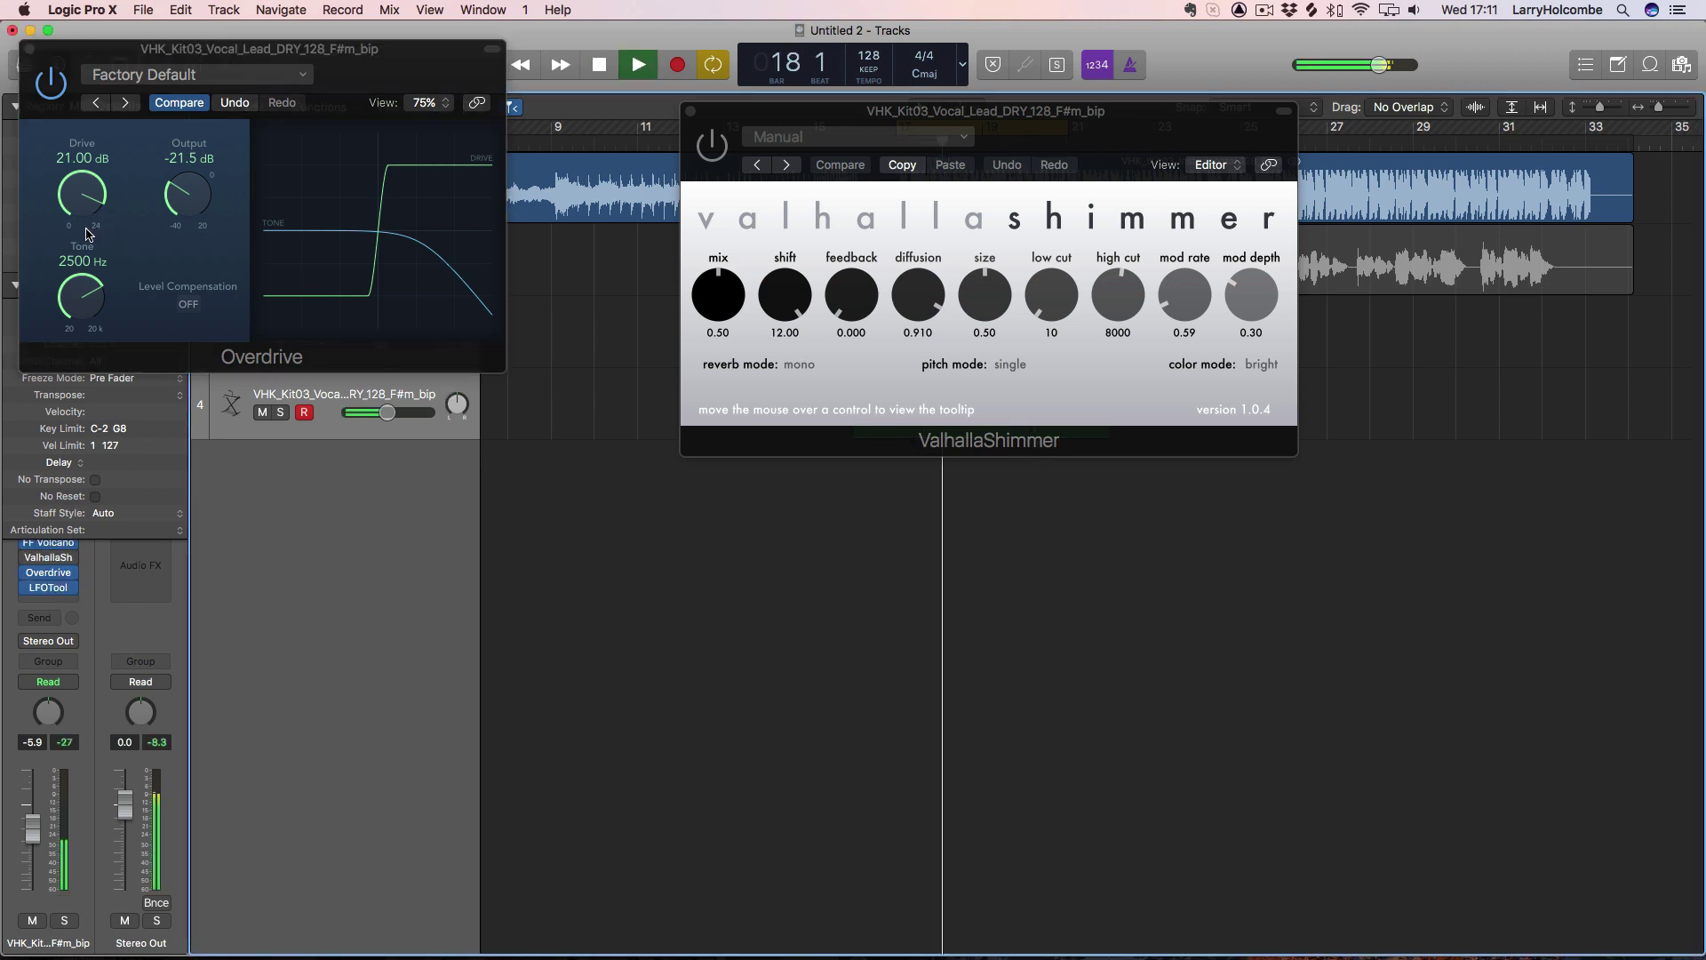
pyautogui.moveTo(85, 297); pyautogui.dragTo(84, 288)
pyautogui.moveTo(190, 208); pyautogui.dragTo(193, 198)
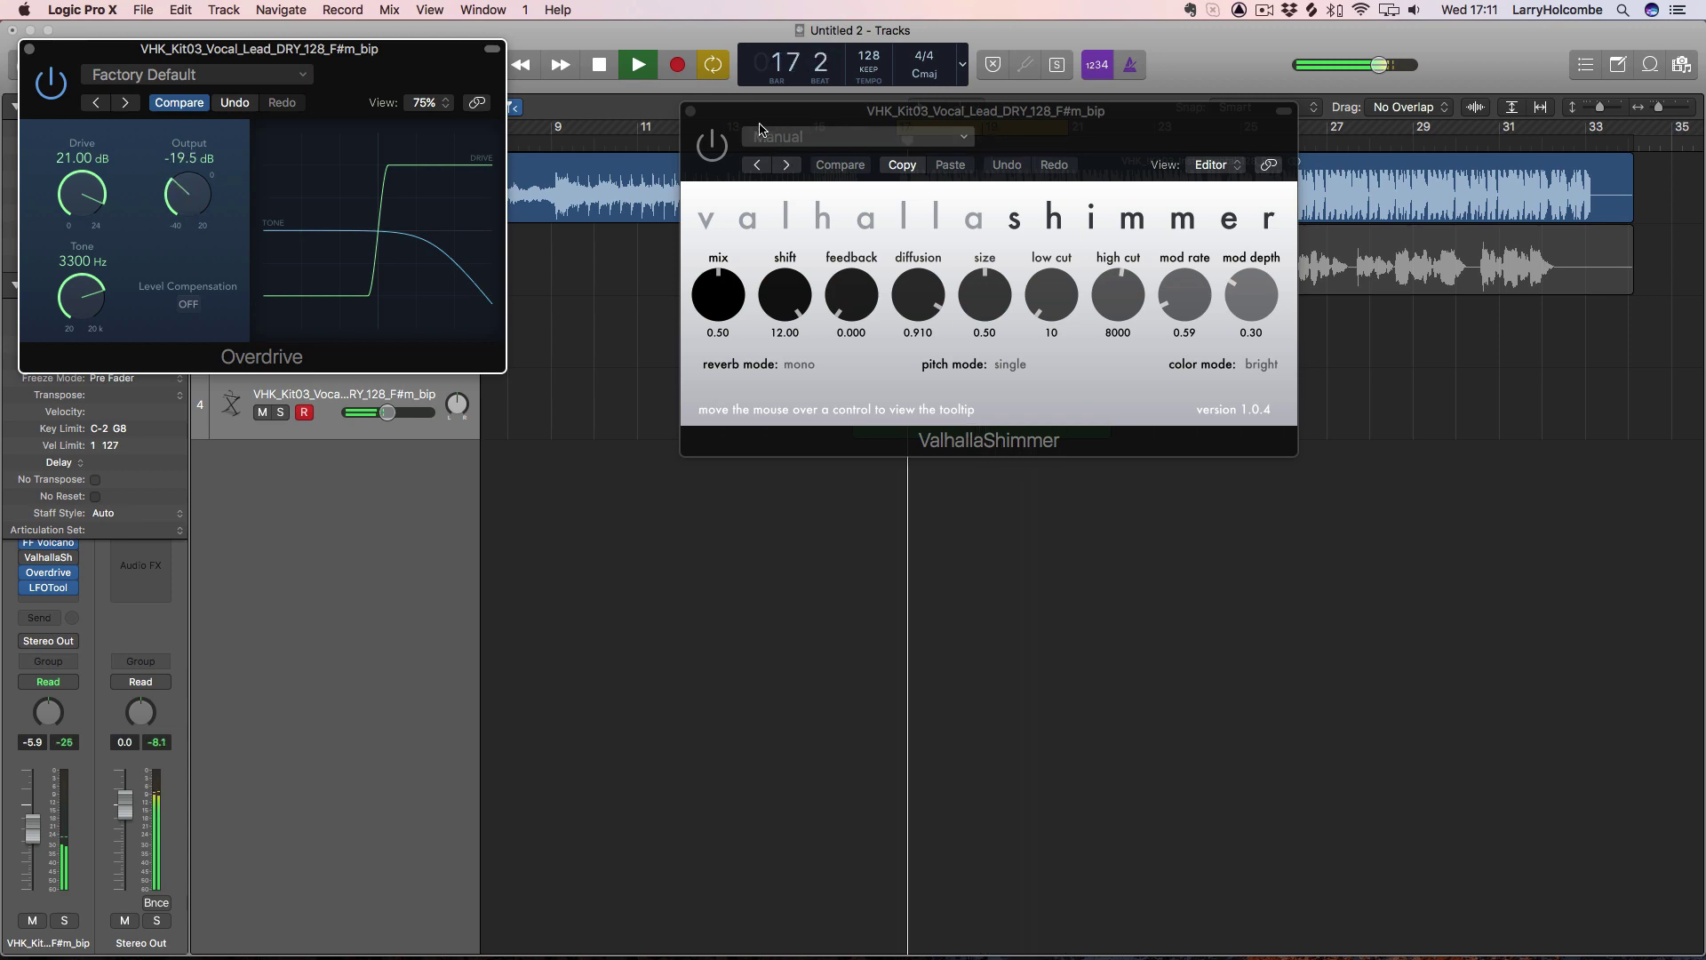
pyautogui.press('space')
# Step: Move the ValhallaShimmer window below the tracks, turn off cycle mode, and play the song from the start
pyautogui.moveTo(745, 112); pyautogui.dragTo(636, 572)
pyautogui.click(1006, 127)
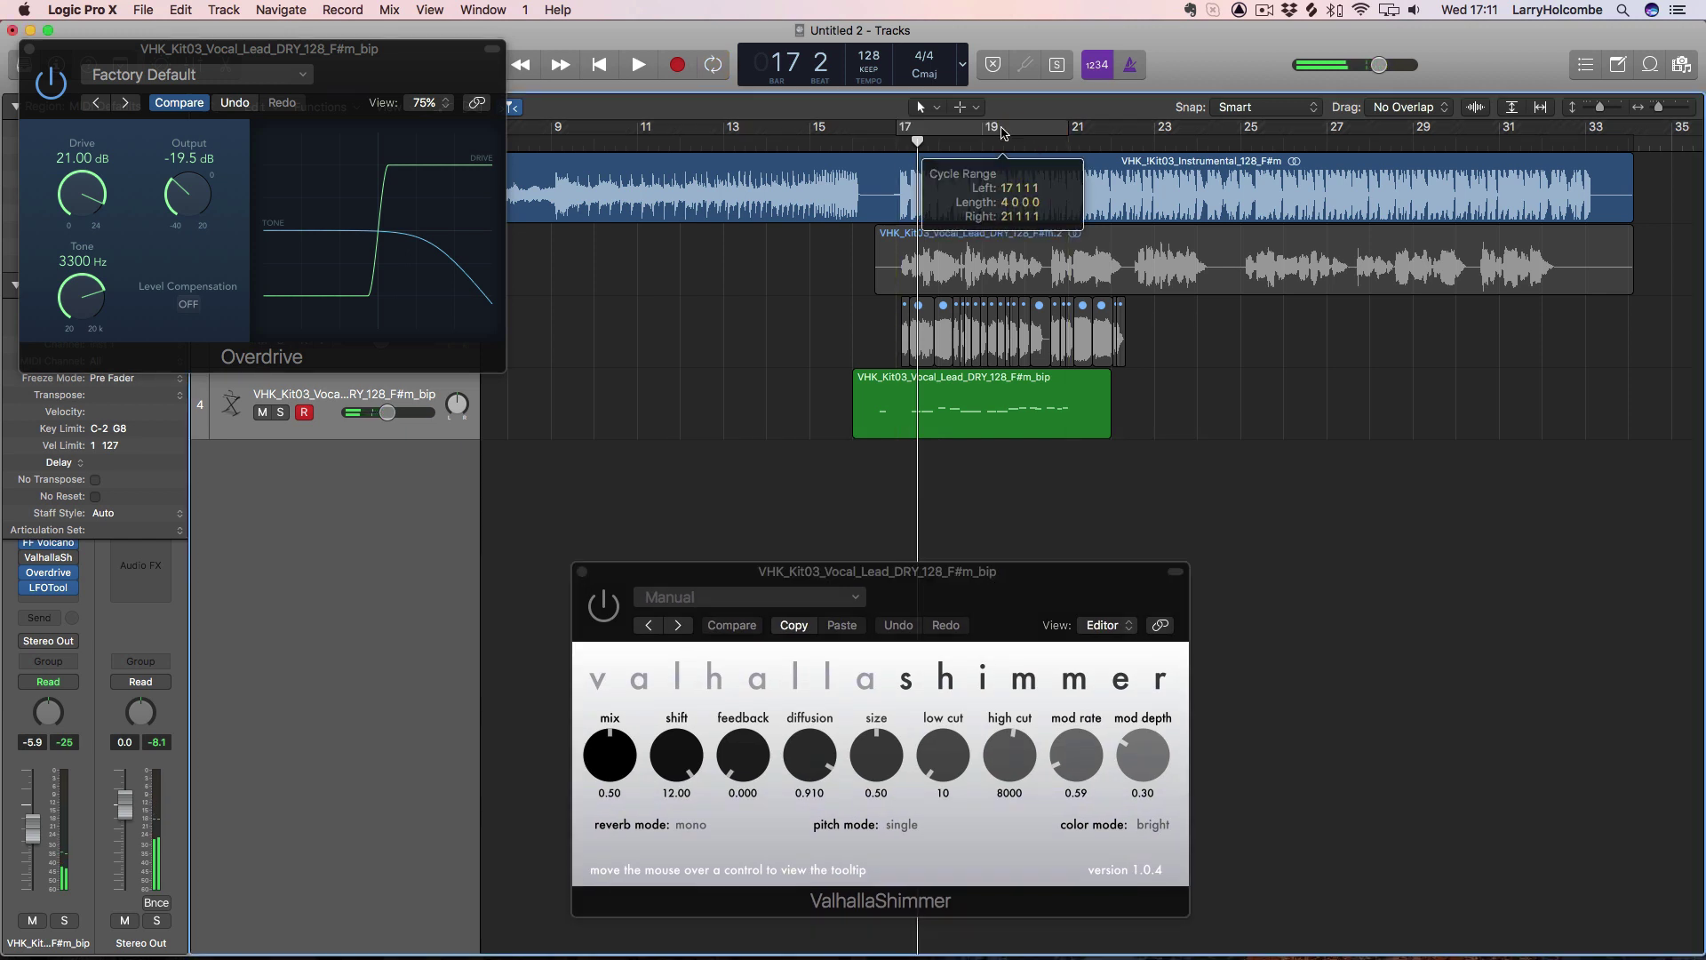
pyautogui.hscroll(-5, 1102, 533)
pyautogui.click(694, 142)
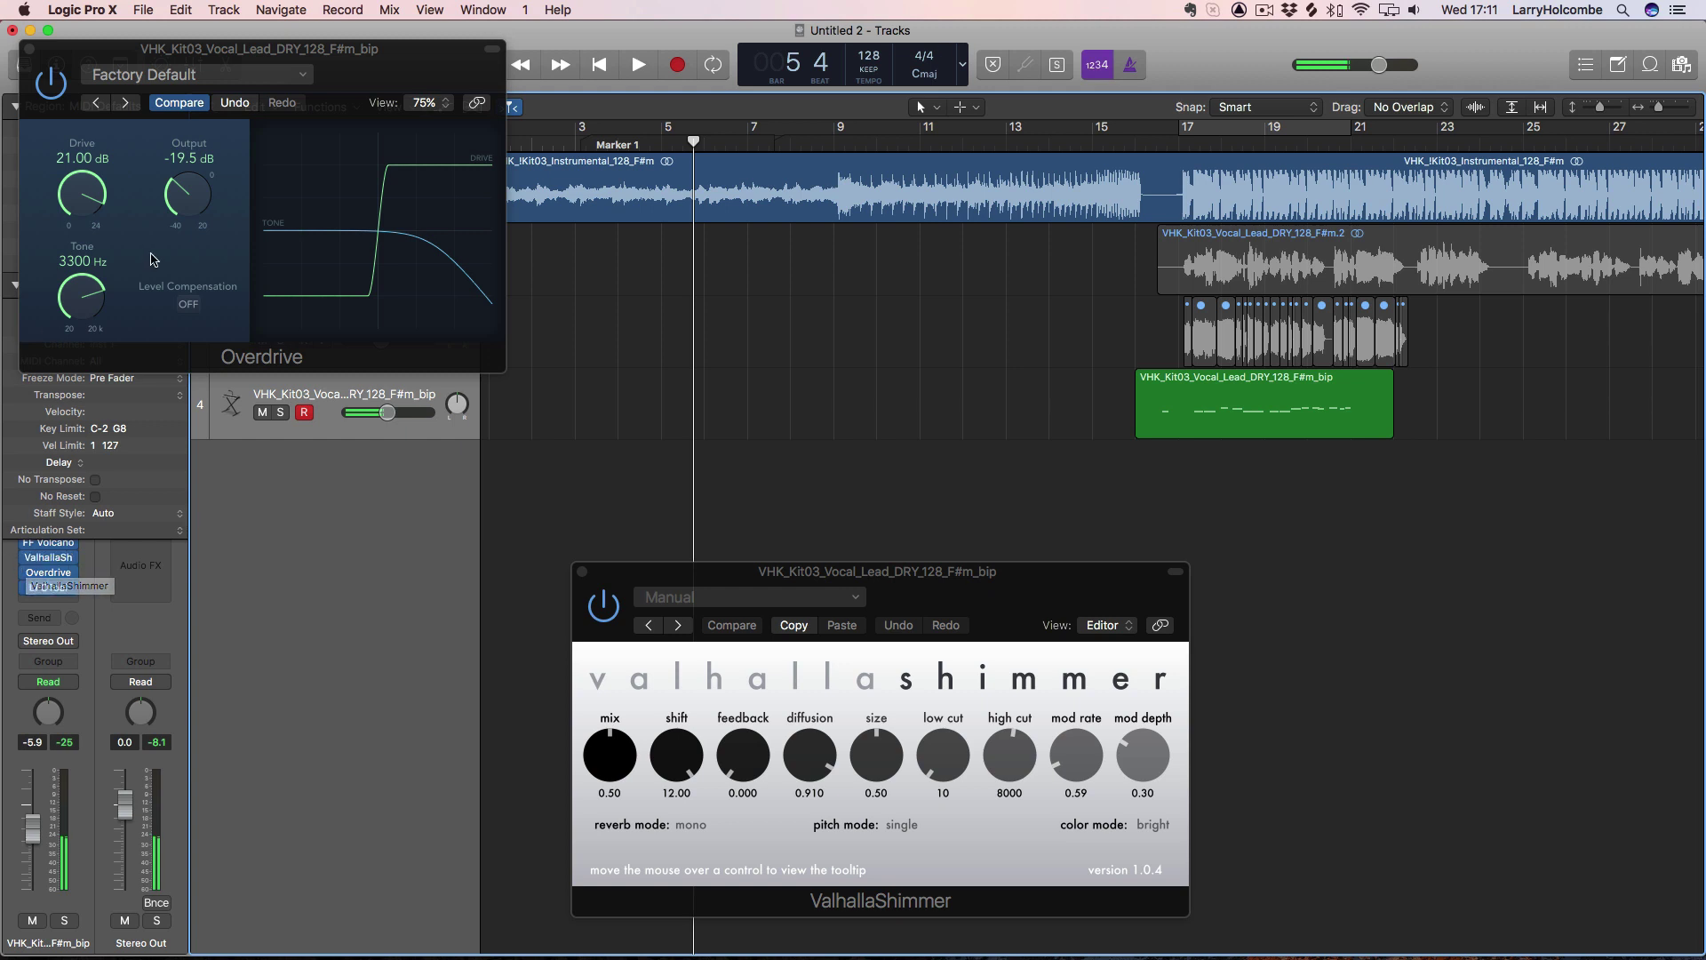
pyautogui.press('Return')
pyautogui.press('space')
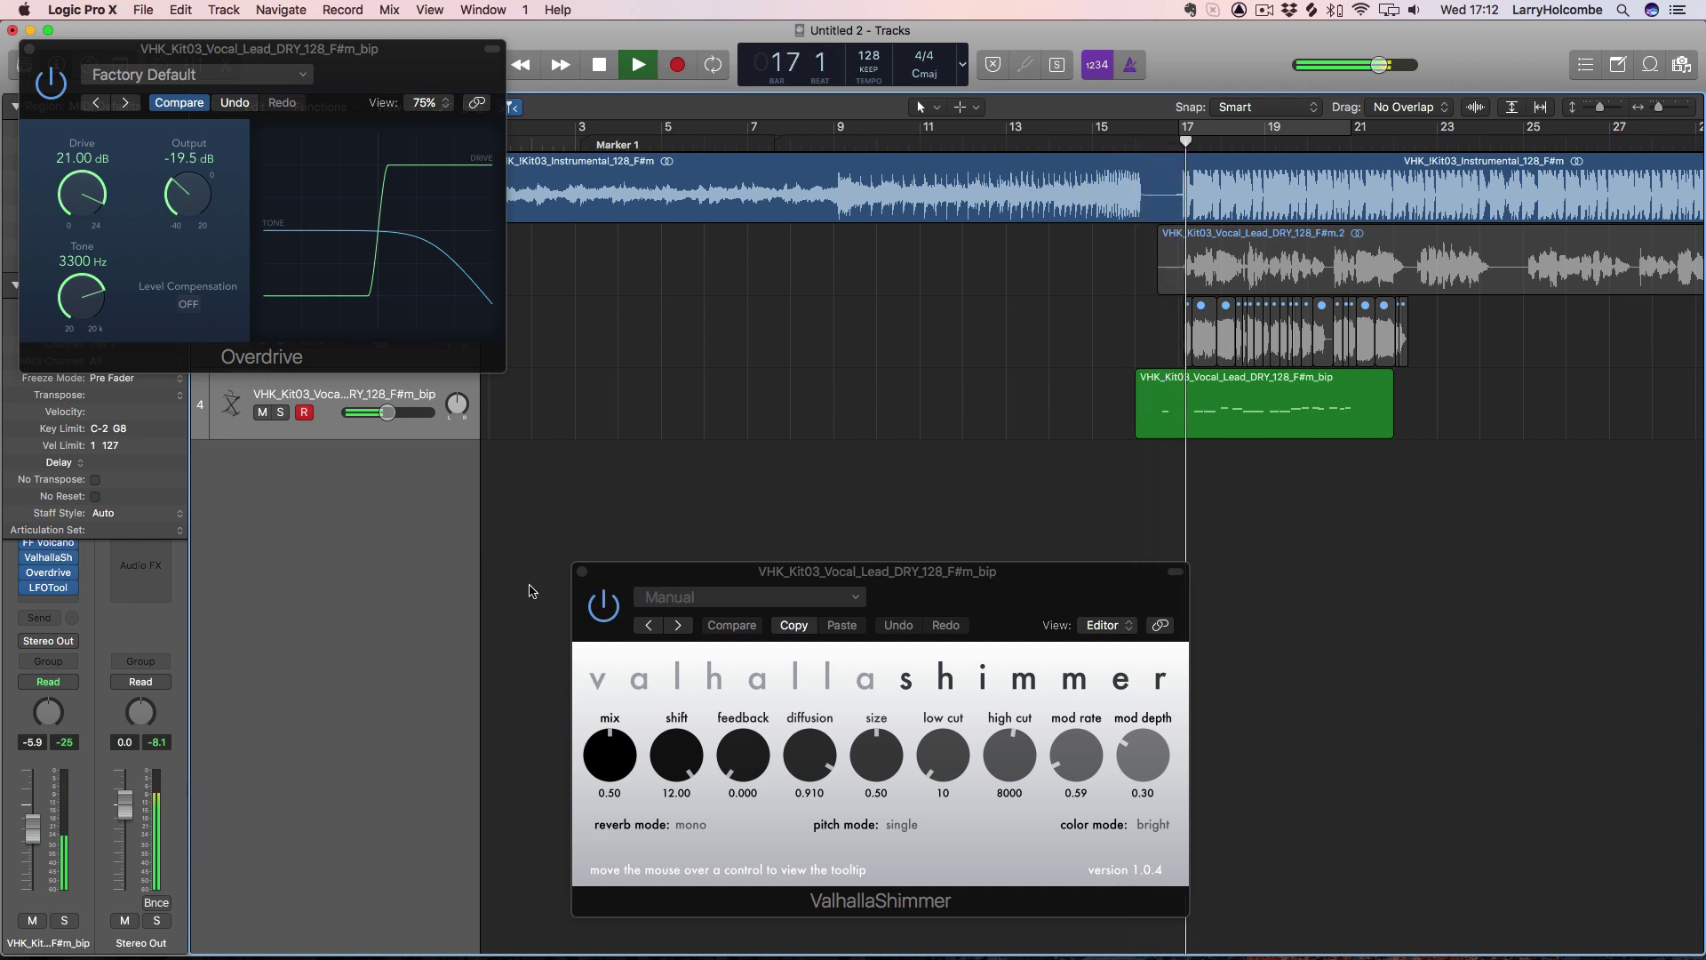
# Step: Bypass ValhallaShimmer, close the Overdrive plug-in, and stop playback at about bar 19
pyautogui.click(593, 596)
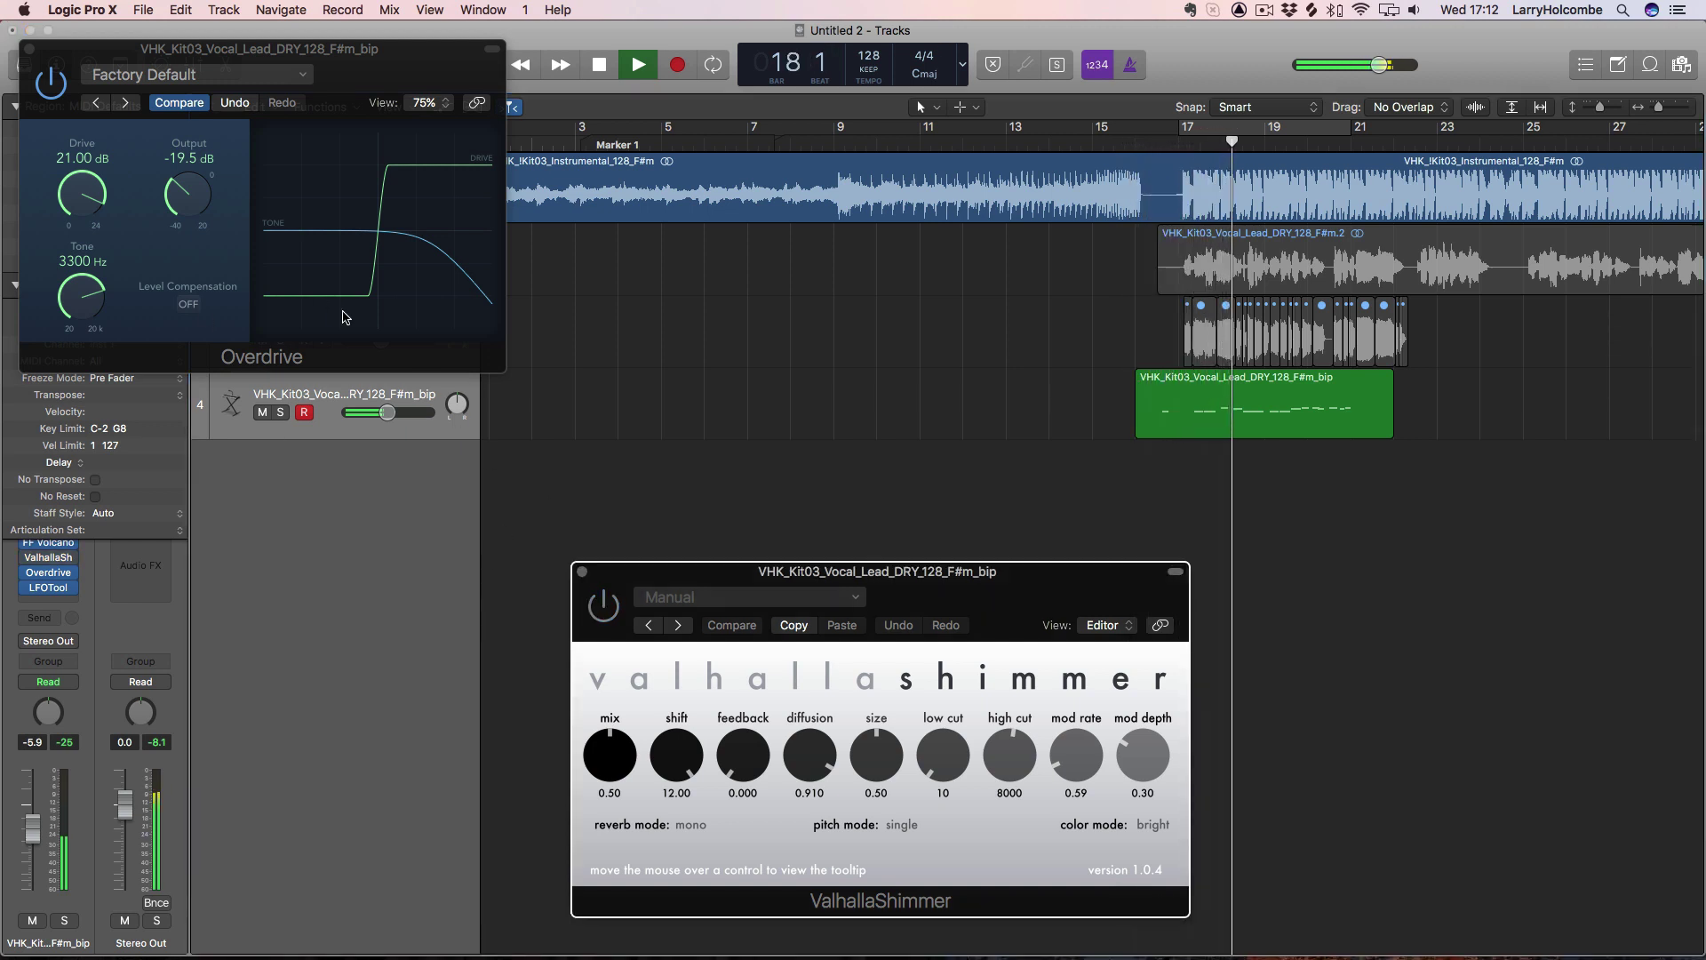
pyautogui.click(31, 55)
pyautogui.press('space')
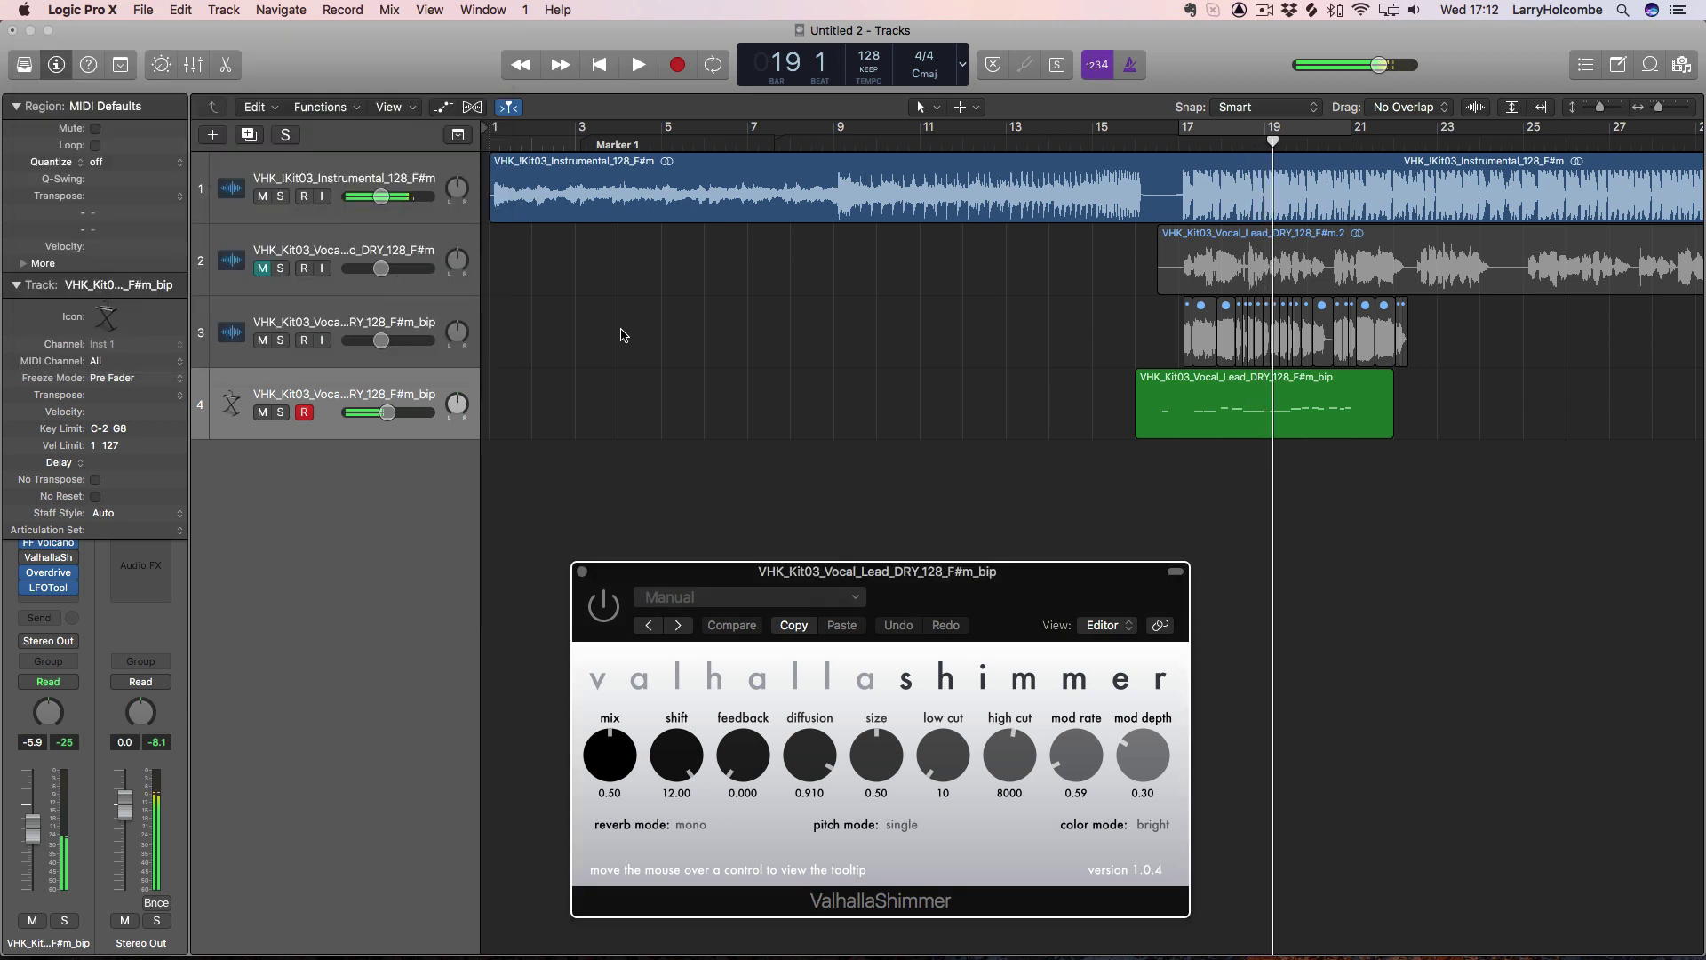
pyautogui.click(628, 330)
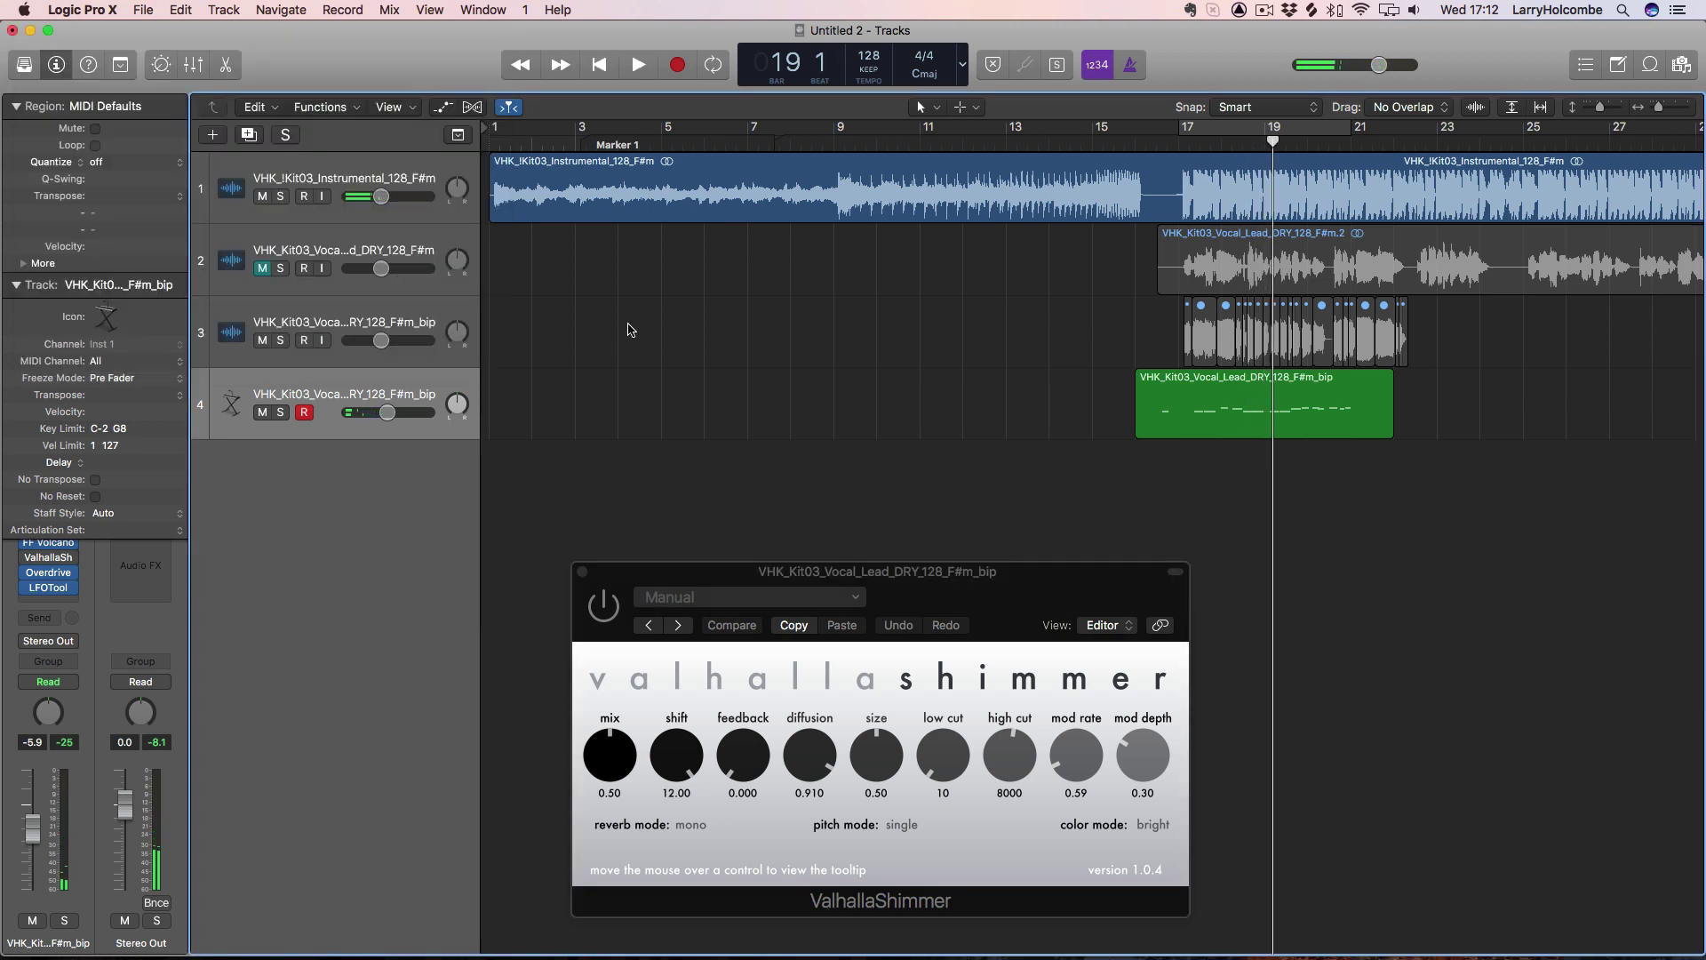